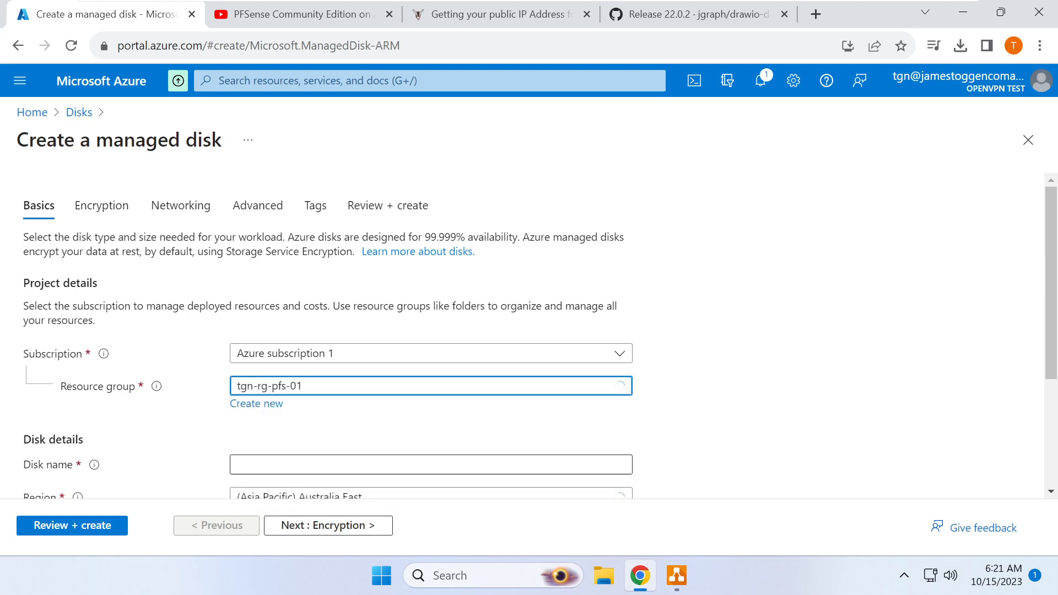
# - Name the new managed disk tgn-disk-pfs-osdisk
pyautogui.click(325, 382)
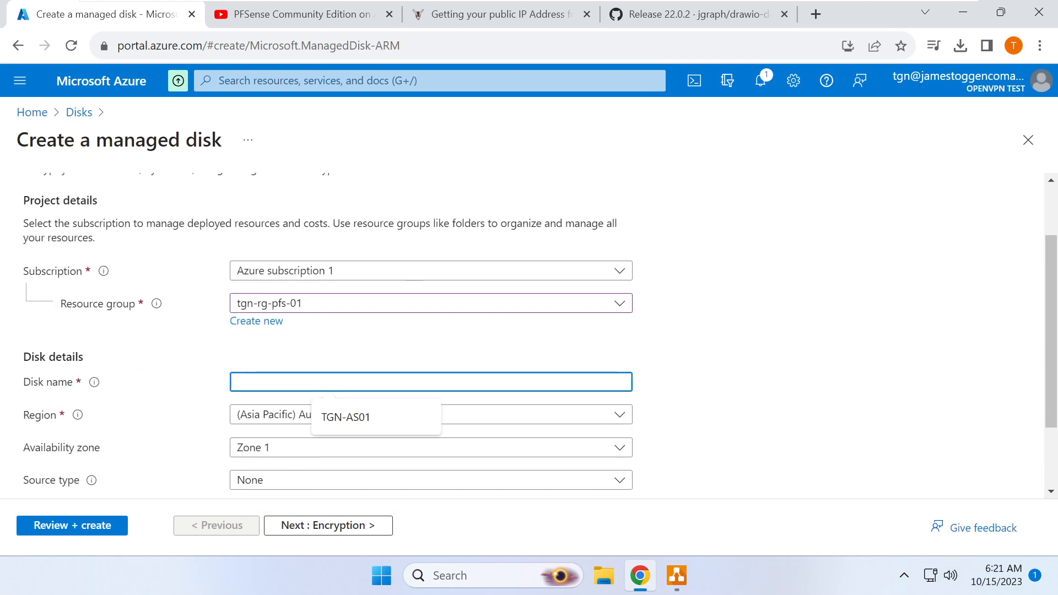
pyautogui.write('tgn-disk-pfs-osdisk')
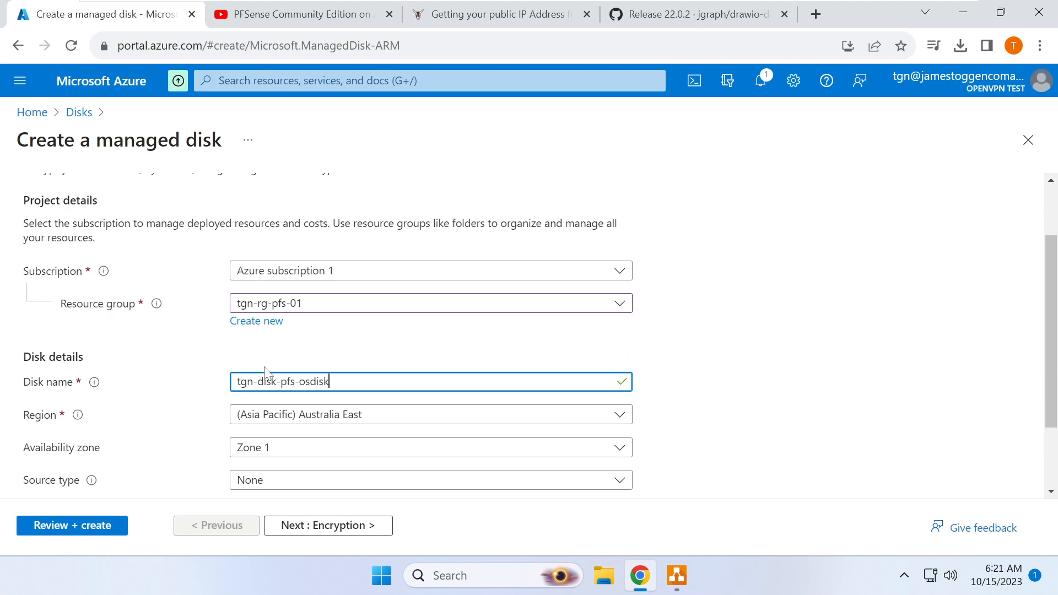
pyautogui.scroll(-2, 266, 372)
pyautogui.scroll(-1, 272, 377)
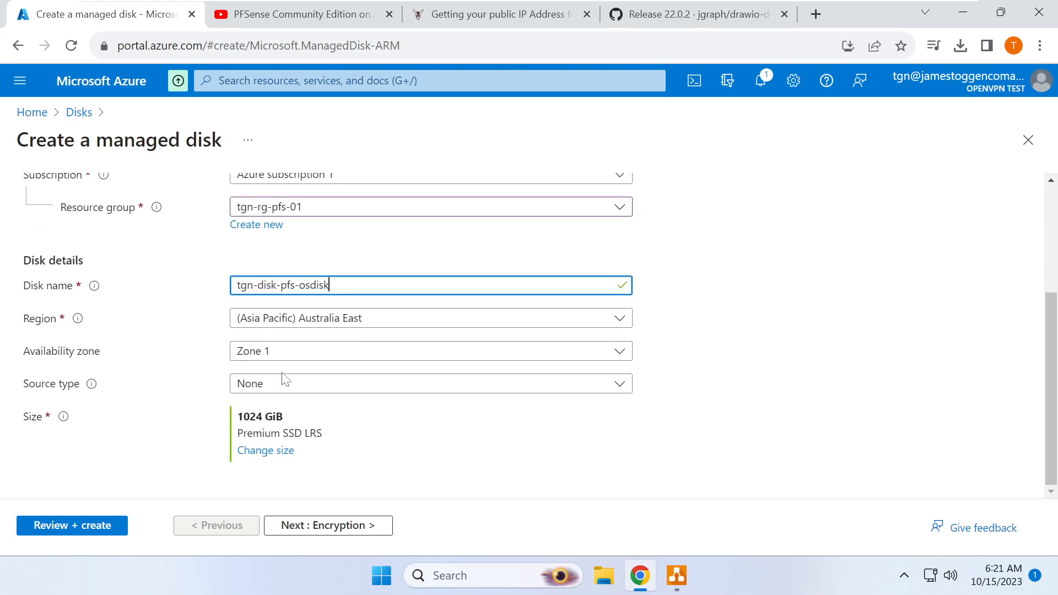
# - Use the storage blob tgn-pfs-01-a.vhd in tgnpfsstorage1's disk container as the disk source
pyautogui.click(278, 392)
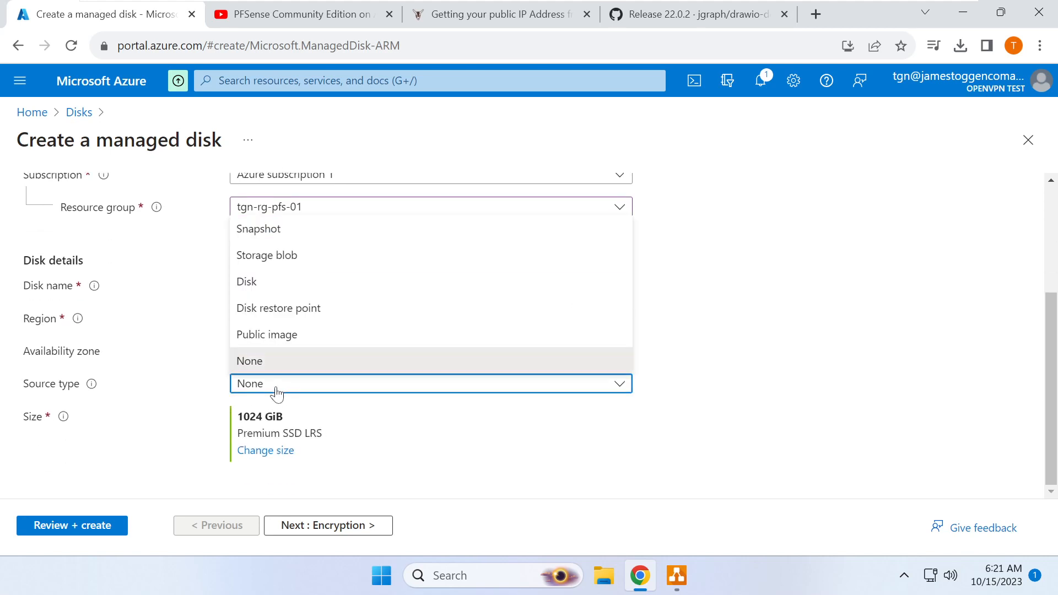
pyautogui.click(289, 260)
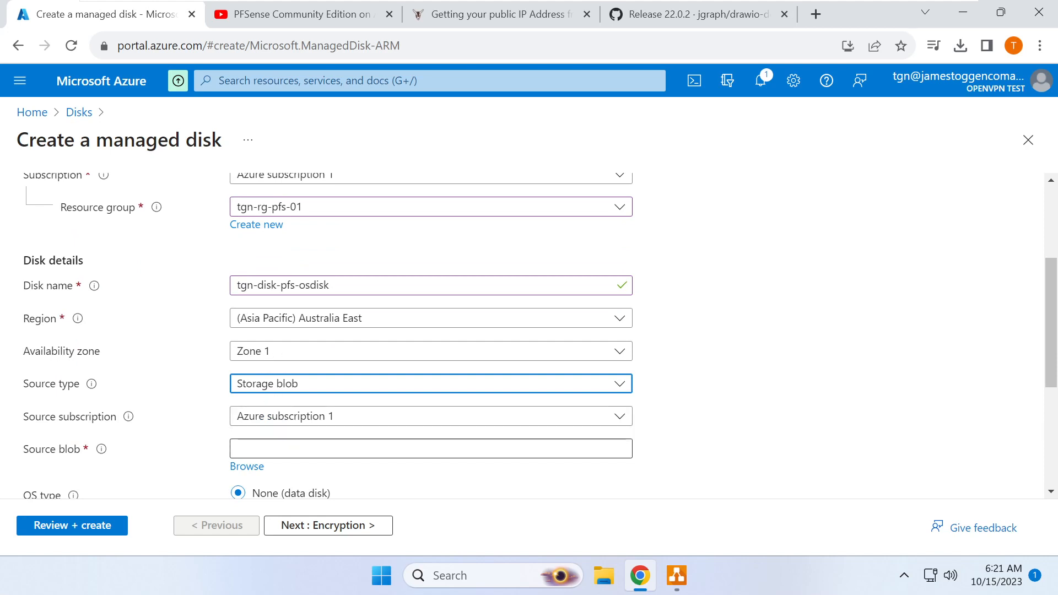
pyautogui.click(237, 466)
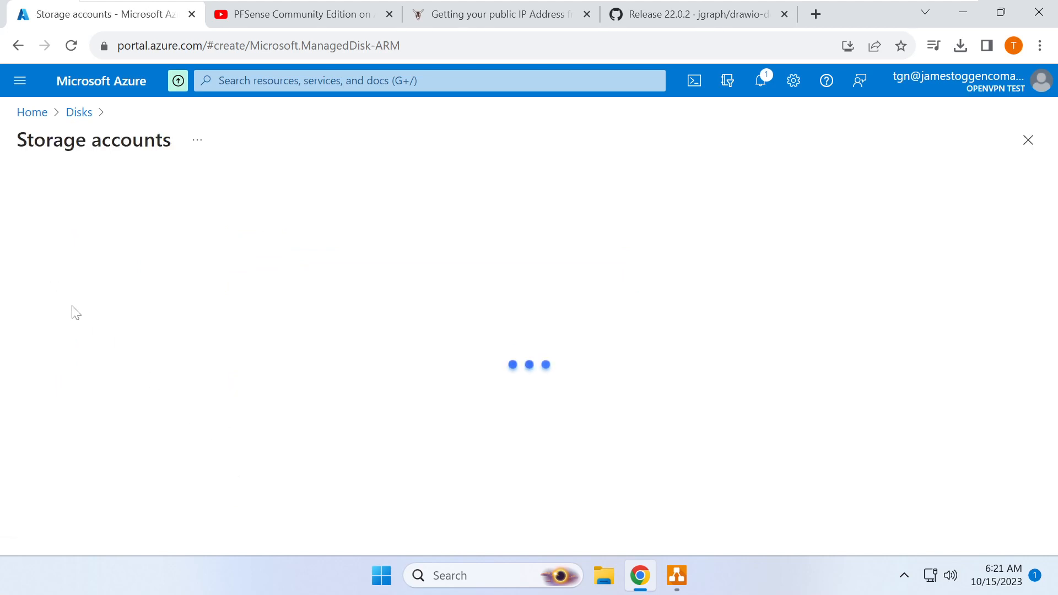
pyautogui.click(76, 283)
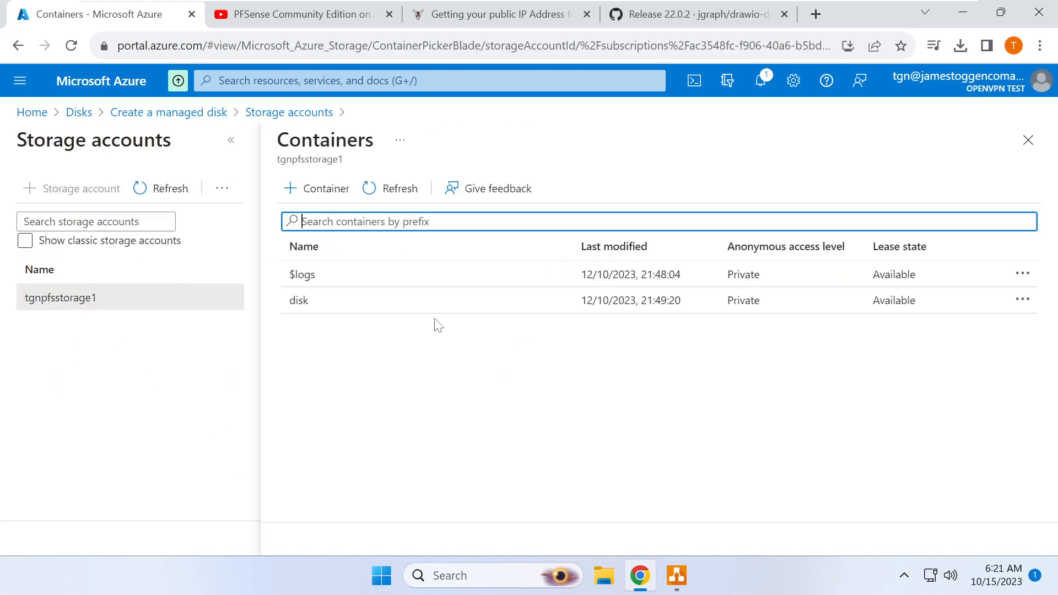
pyautogui.click(381, 311)
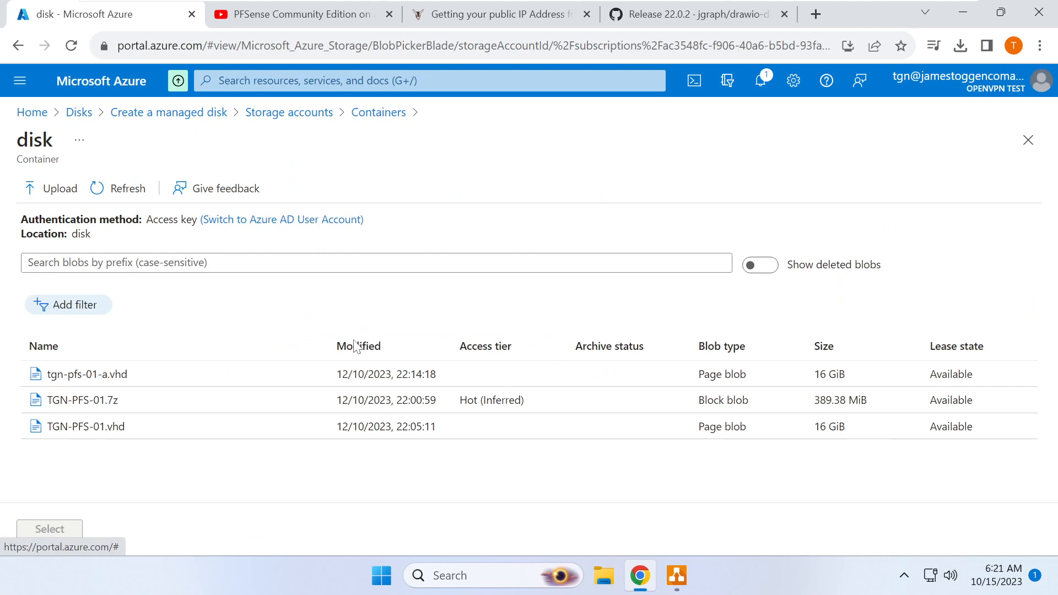
pyautogui.click(138, 379)
pyautogui.click(50, 529)
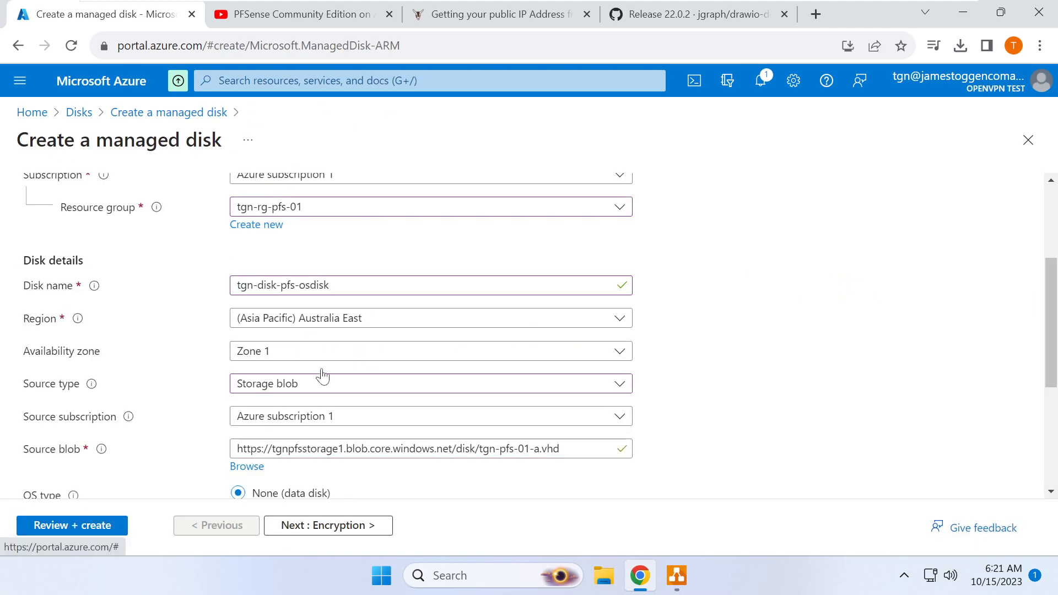
# - Set the disk's OS type to Linux
pyautogui.scroll(-2, 309, 381)
pyautogui.scroll(-1, 351, 358)
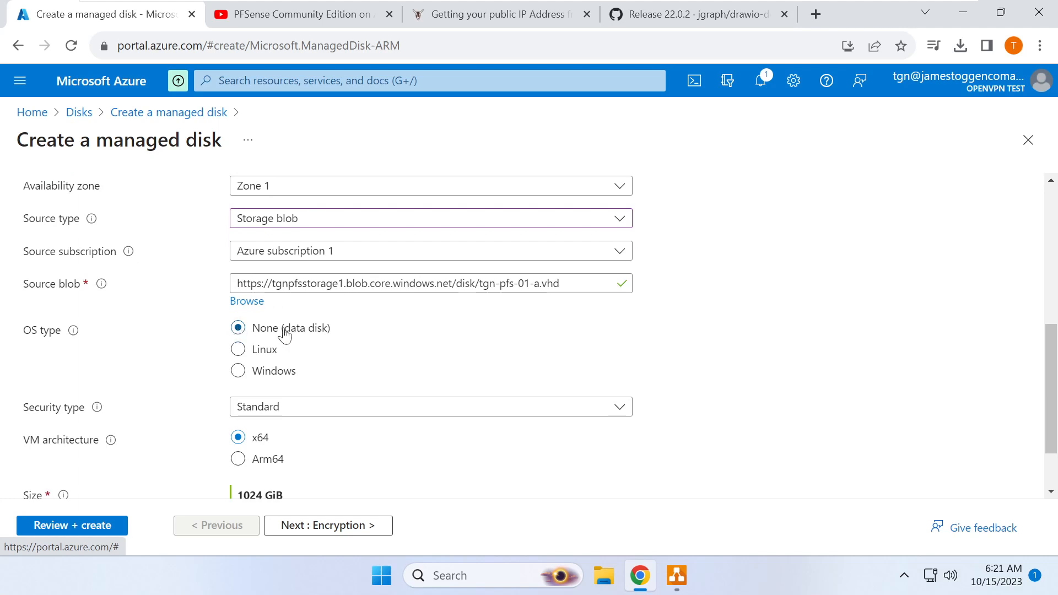
pyautogui.click(239, 351)
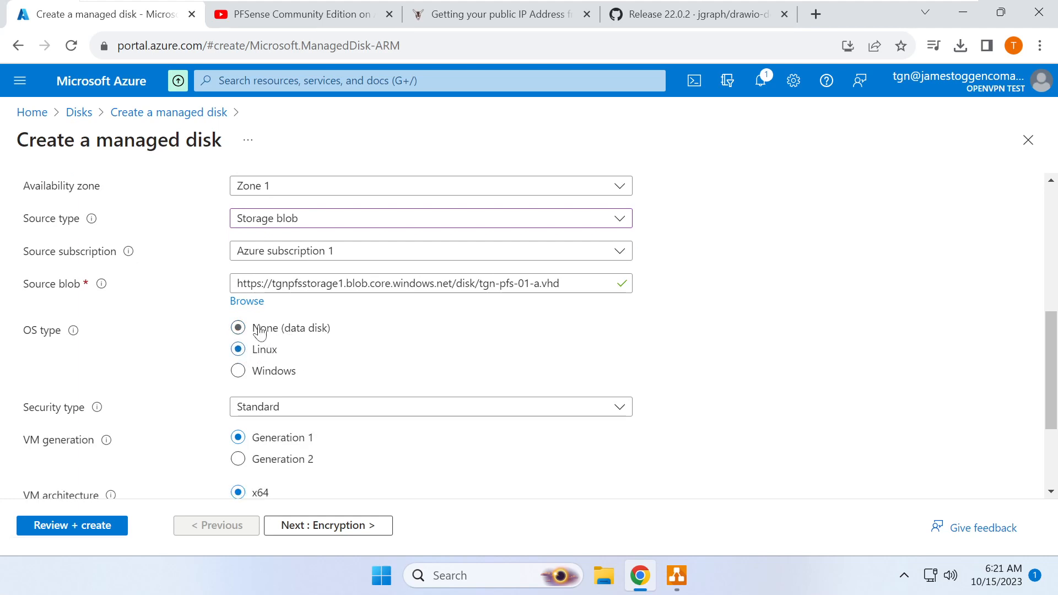
# - Size the disk at 16 GiB on the P3 Premium SSD tier
pyautogui.scroll(-2, 319, 350)
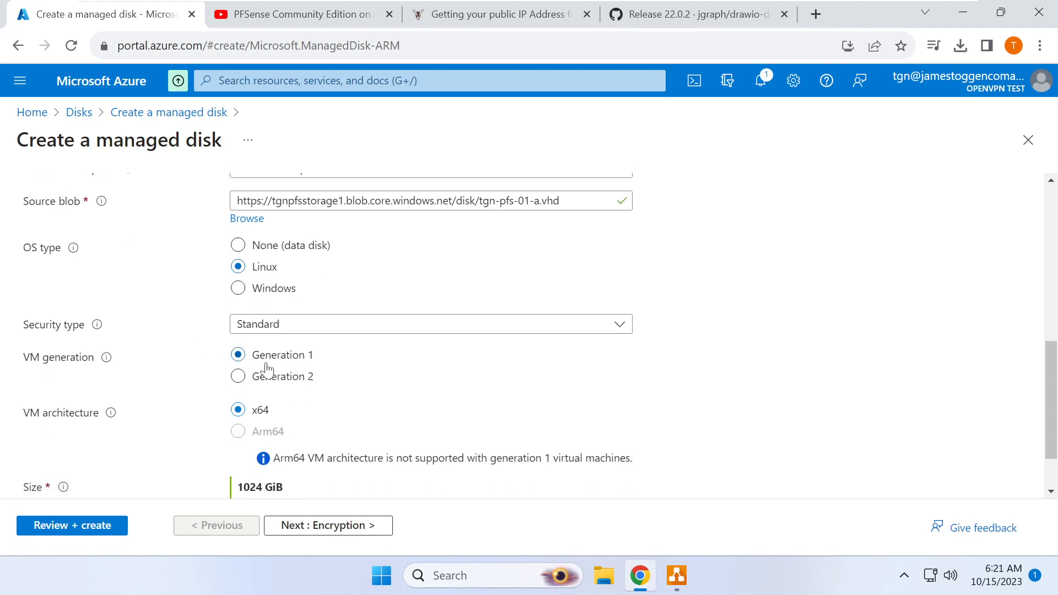
pyautogui.scroll(-2, 289, 364)
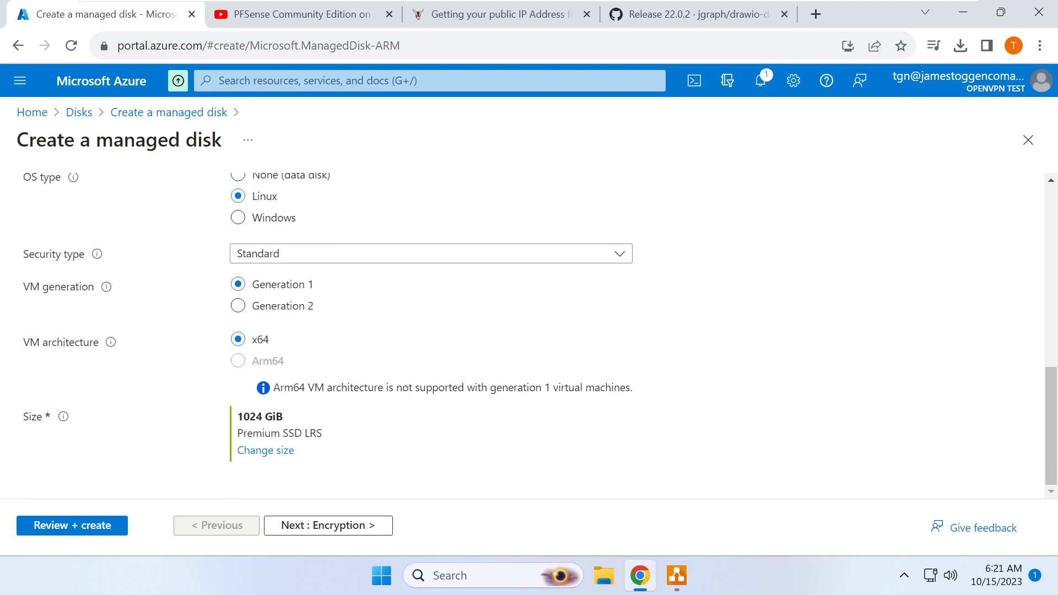
pyautogui.click(277, 451)
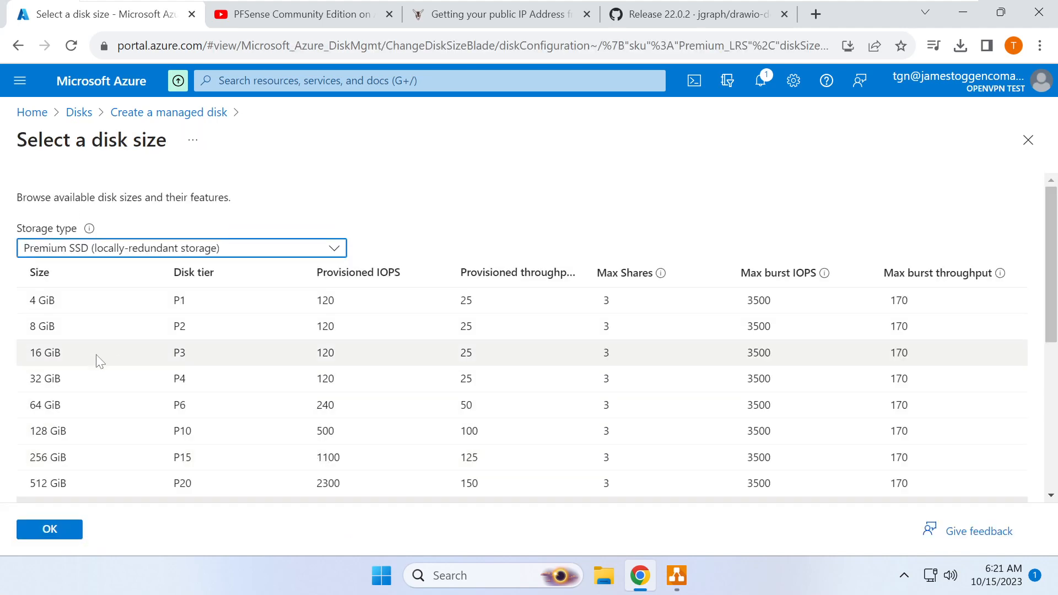
pyautogui.click(91, 355)
pyautogui.click(47, 529)
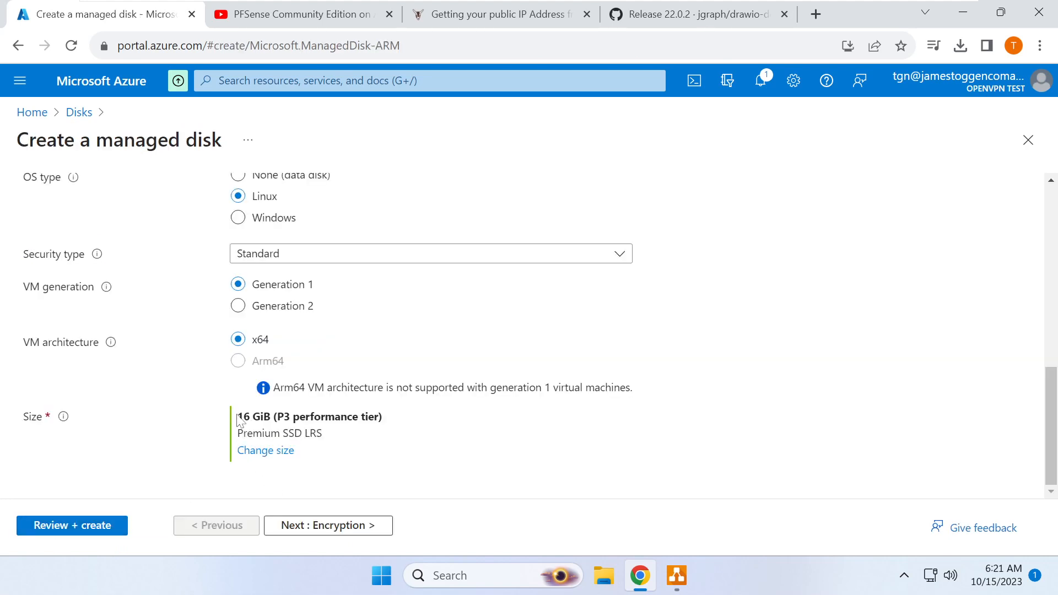
pyautogui.moveTo(249, 418); pyautogui.dragTo(379, 417)
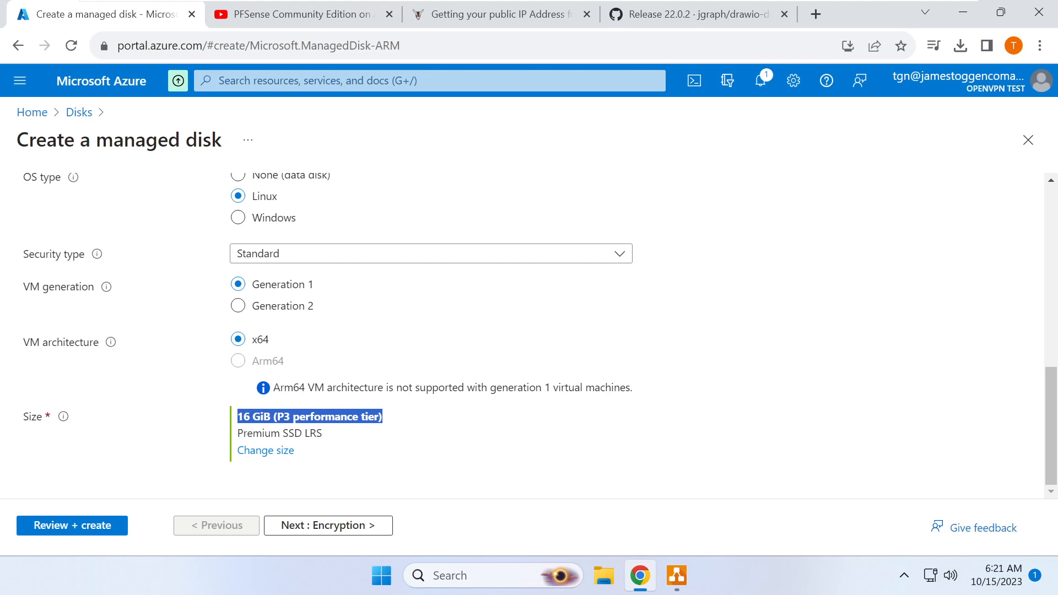
pyautogui.click(258, 451)
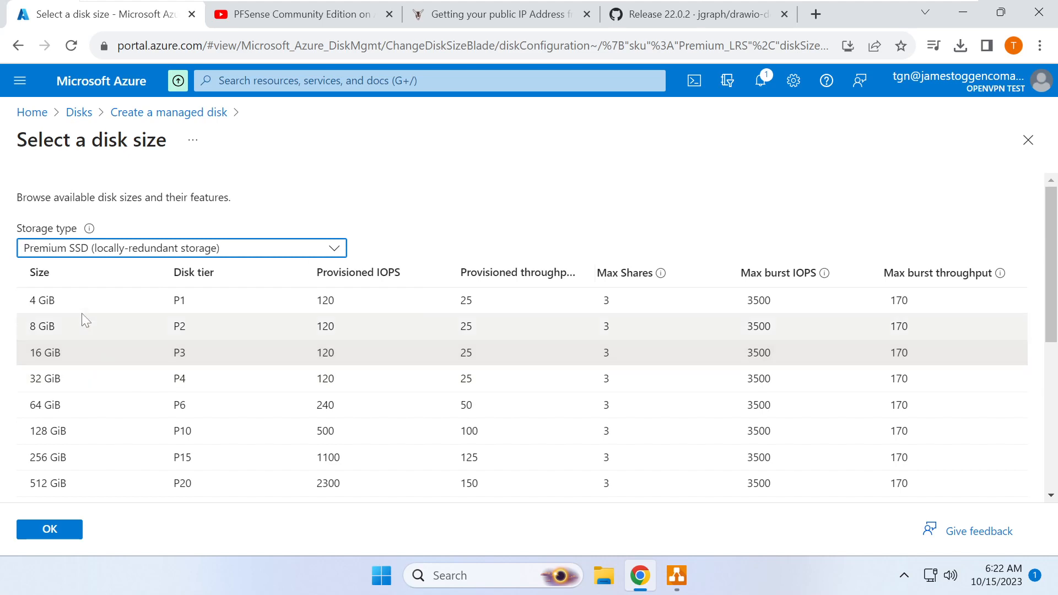
pyautogui.click(71, 352)
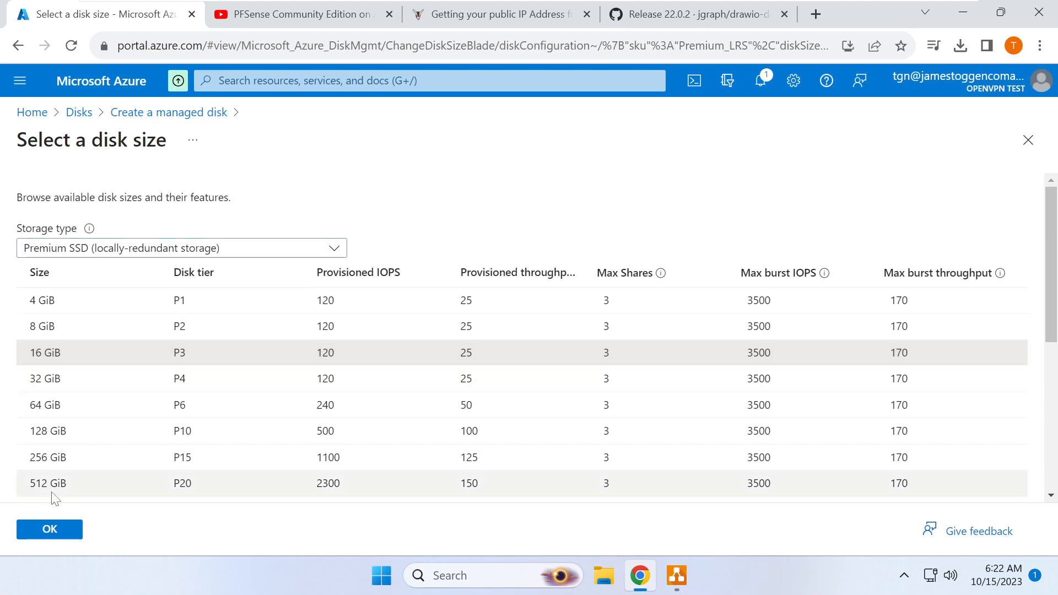
pyautogui.scroll(-2, 131, 423)
pyautogui.click(65, 532)
pyautogui.scroll(10, 180, 452)
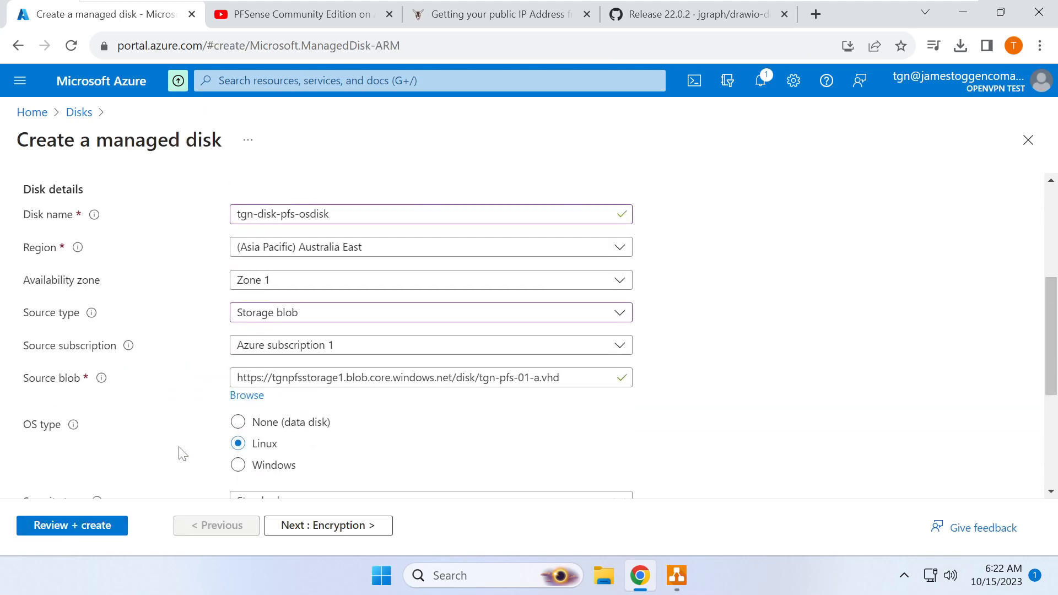
# - Skip past Encryption, Networking, Advanced and Tags, create tgn-disk-pfs-osdisk, and open the new disk
pyautogui.click(373, 526)
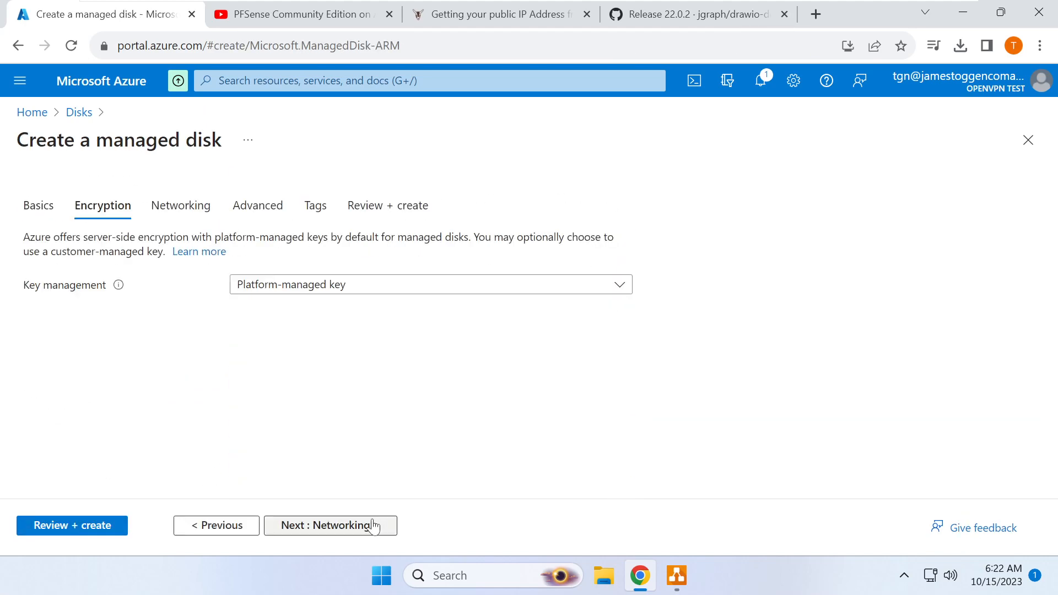
pyautogui.click(350, 532)
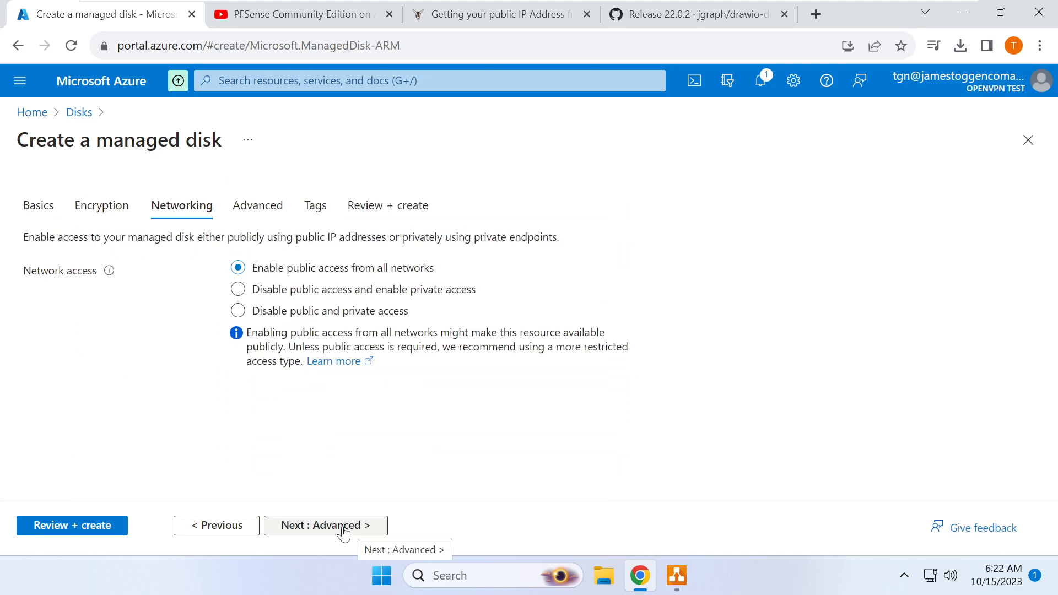
pyautogui.click(335, 531)
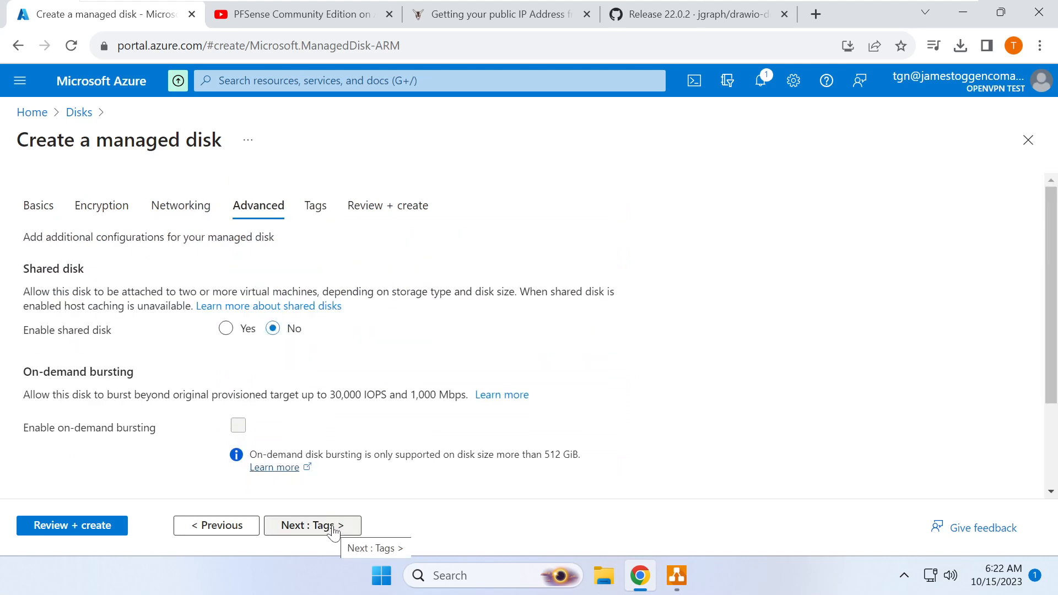
pyautogui.click(334, 530)
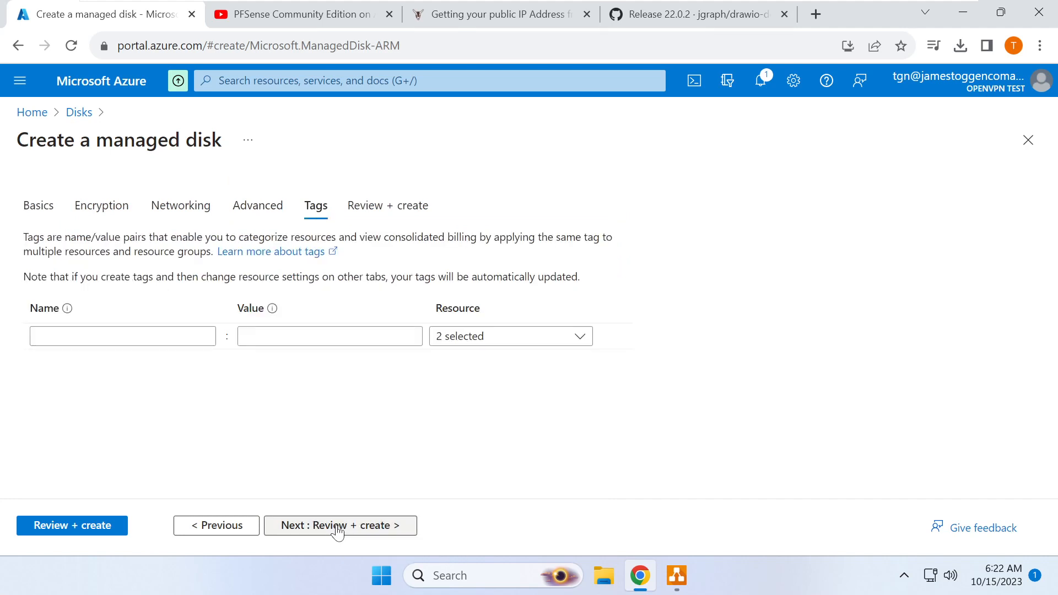
pyautogui.click(336, 531)
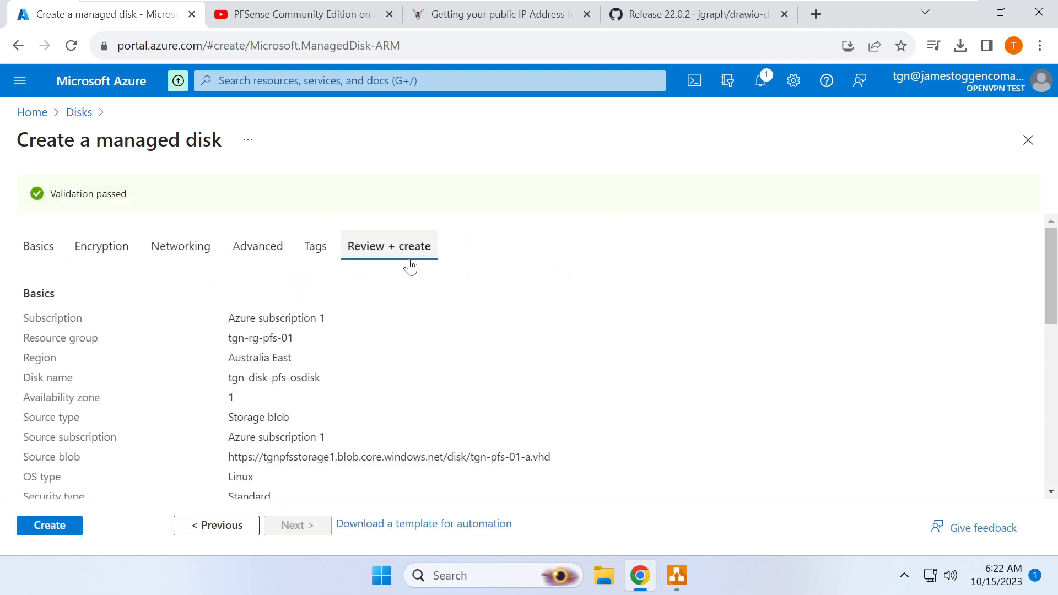
pyautogui.click(50, 526)
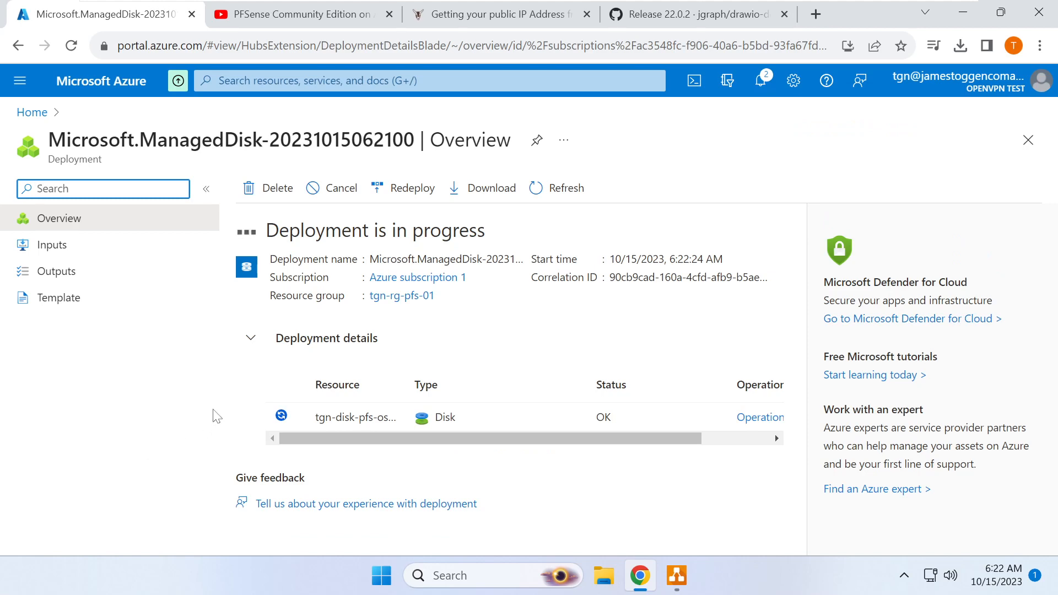
pyautogui.click(827, 186)
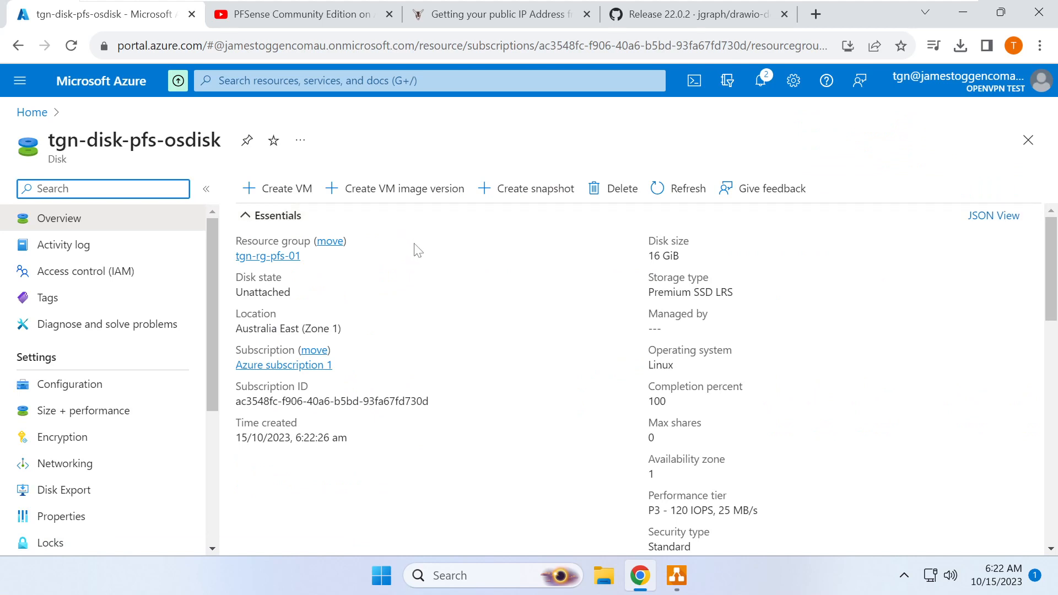
# - Start a VM from the disk, name it TGN-PFS-01, and advance to the Disks tab
pyautogui.click(280, 193)
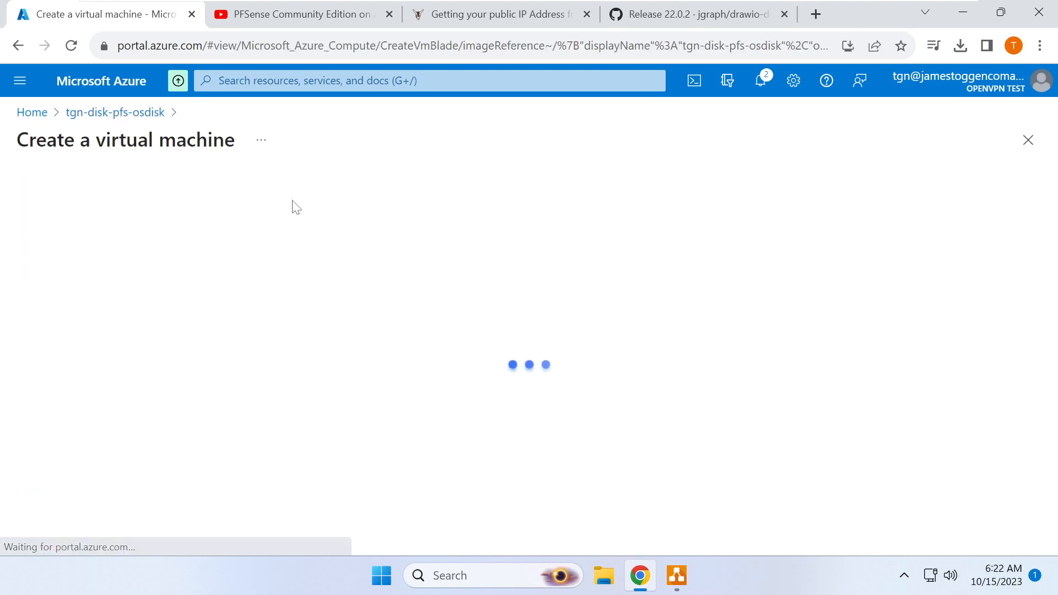
pyautogui.click(277, 484)
pyautogui.write('TGN-PFS-01')
pyautogui.scroll(-5, 231, 254)
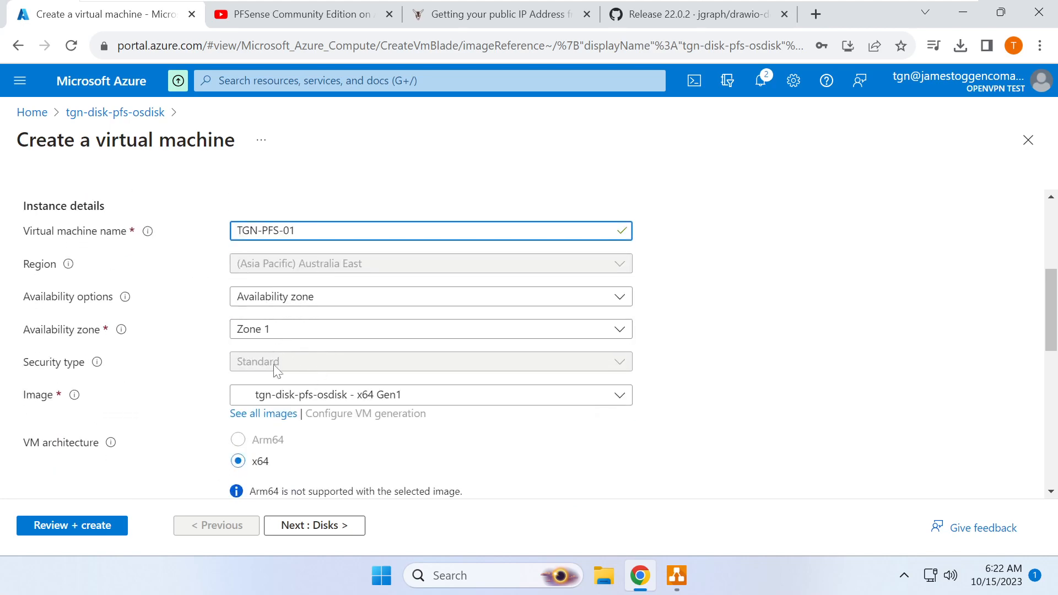
pyautogui.scroll(-5, 282, 414)
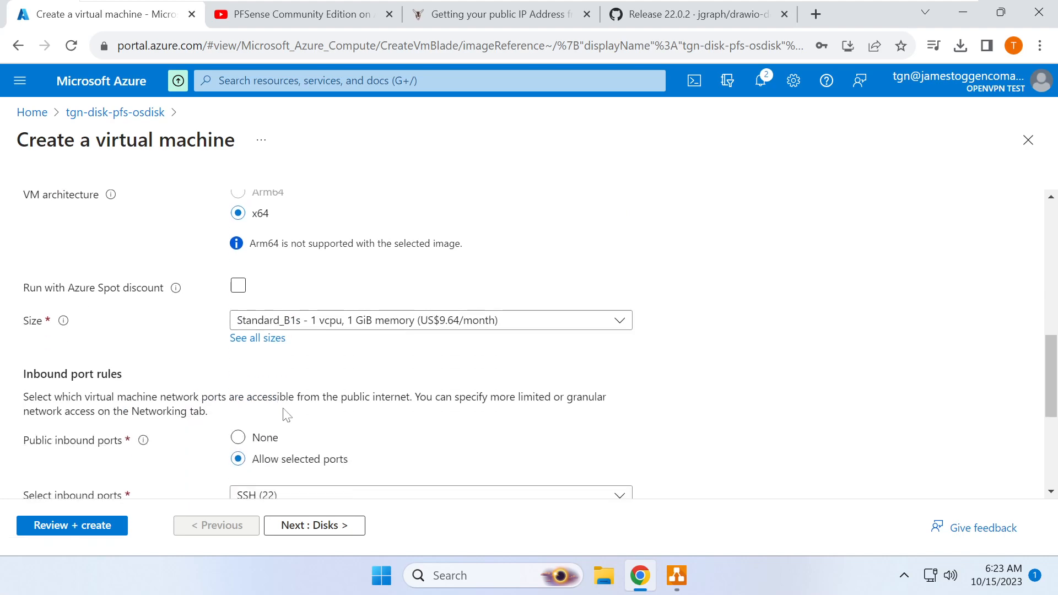
pyautogui.scroll(-4, 287, 414)
pyautogui.scroll(4, 283, 414)
pyautogui.scroll(8, 284, 411)
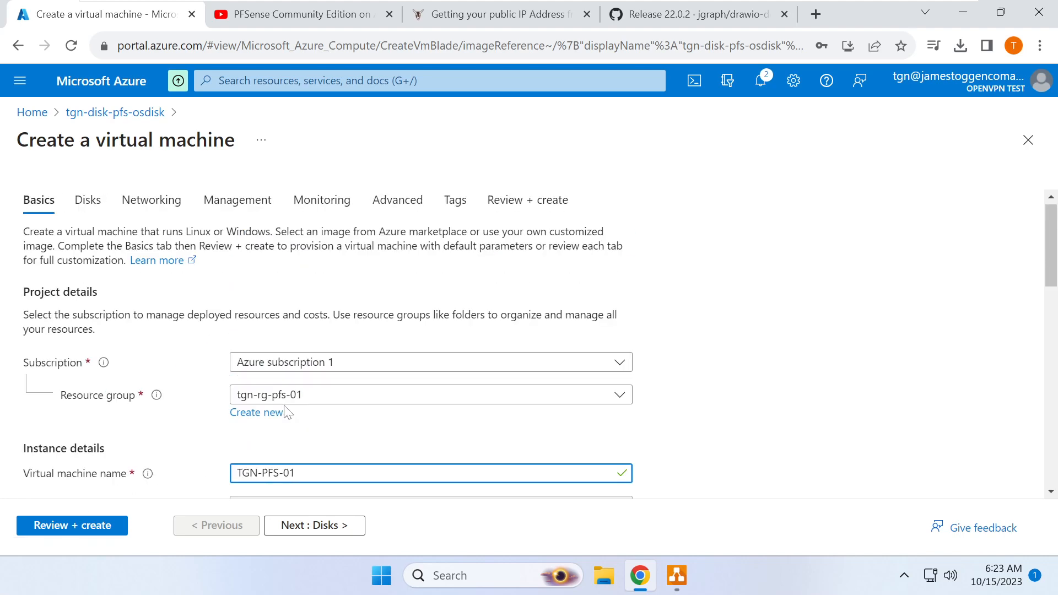
pyautogui.click(329, 529)
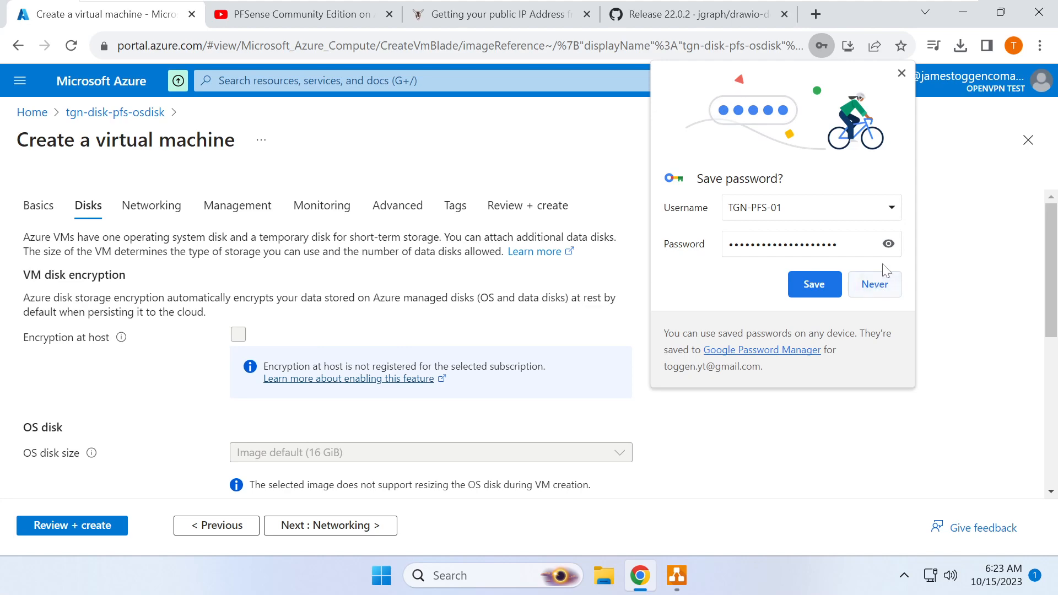
# - Decline Chrome's password saving and advance to the VM's Networking settings
pyautogui.click(875, 286)
pyautogui.scroll(-2, 367, 441)
pyautogui.scroll(-4, 364, 462)
pyautogui.click(331, 525)
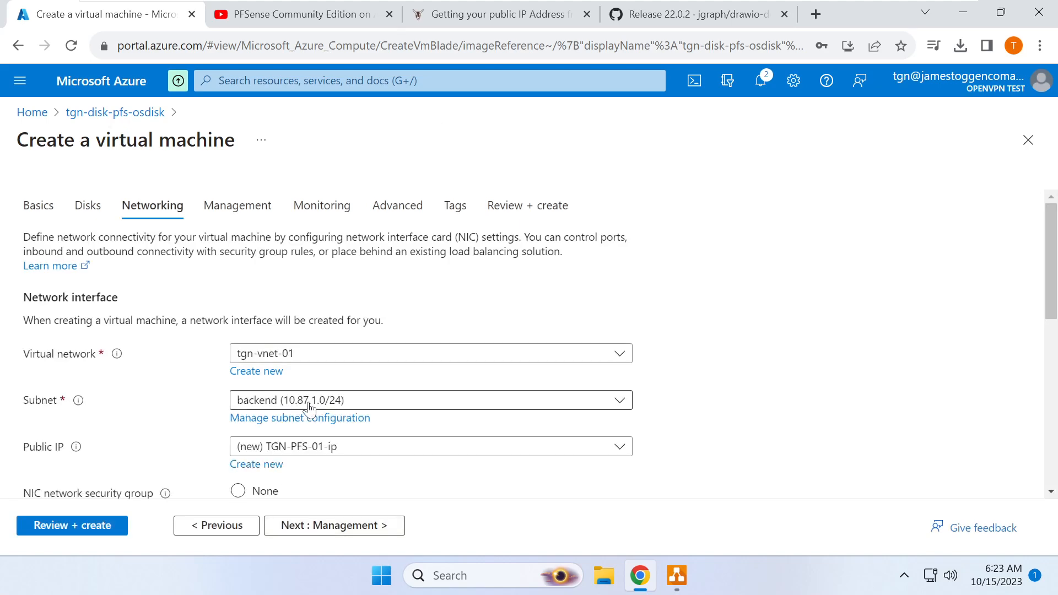
# - Place the VM's network interface on the frontend (10.87.0.0/29) subnet and continue to Management
pyautogui.click(327, 401)
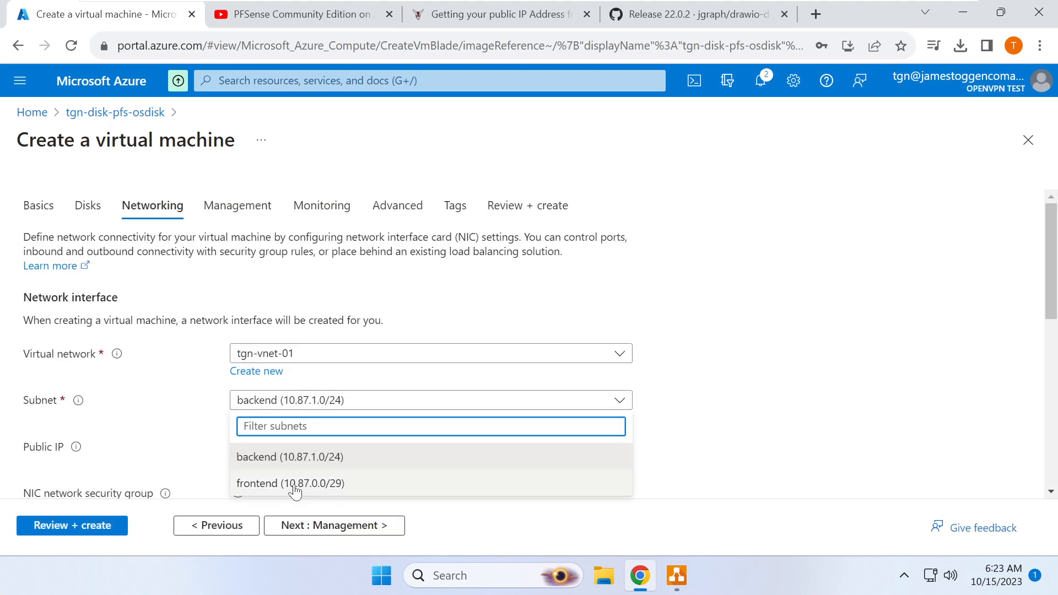
pyautogui.click(295, 488)
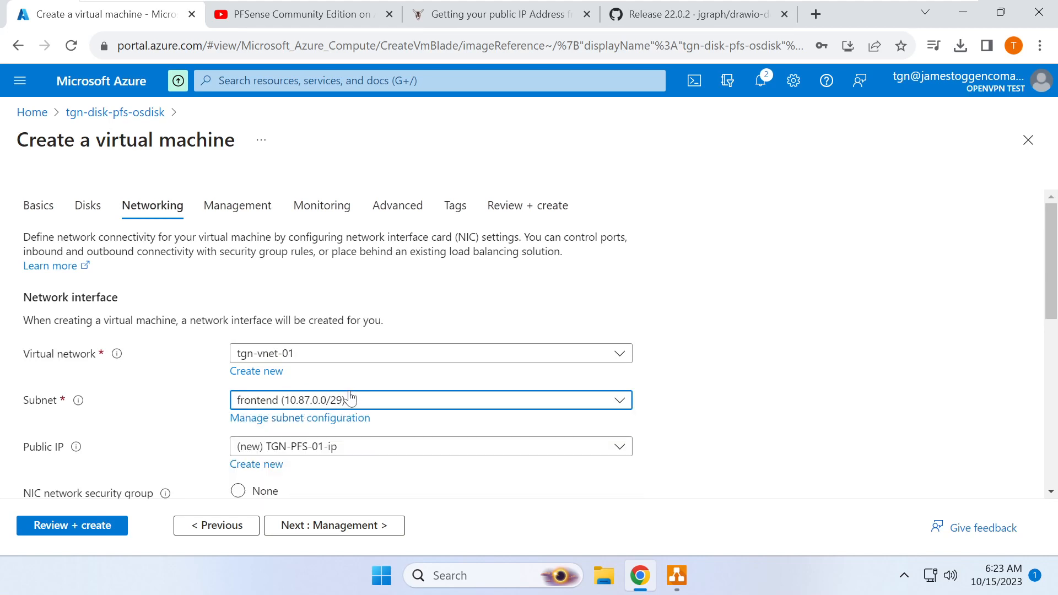
pyautogui.scroll(-1, 353, 398)
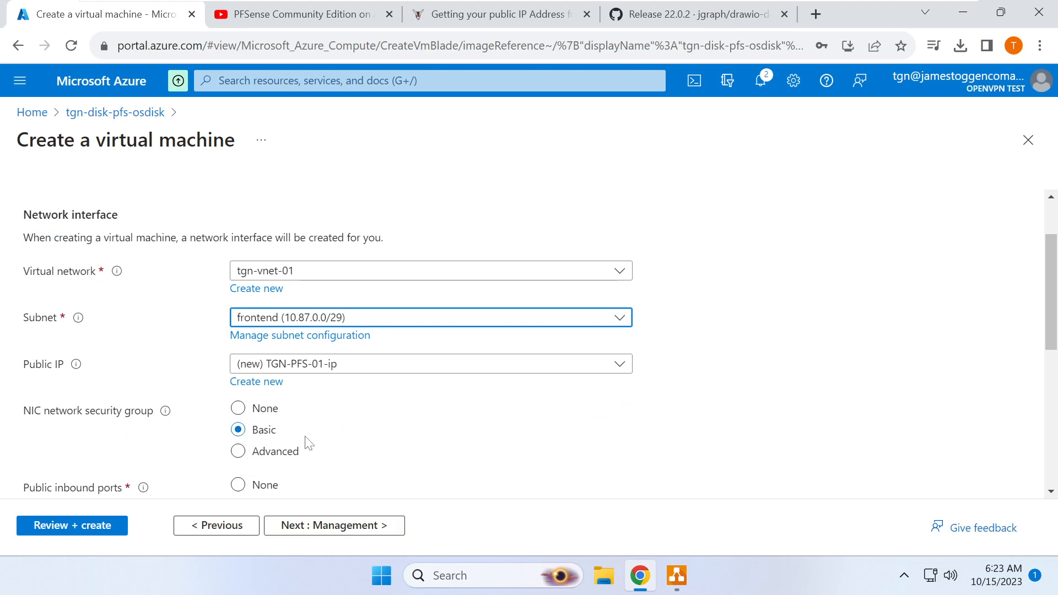
pyautogui.click(350, 526)
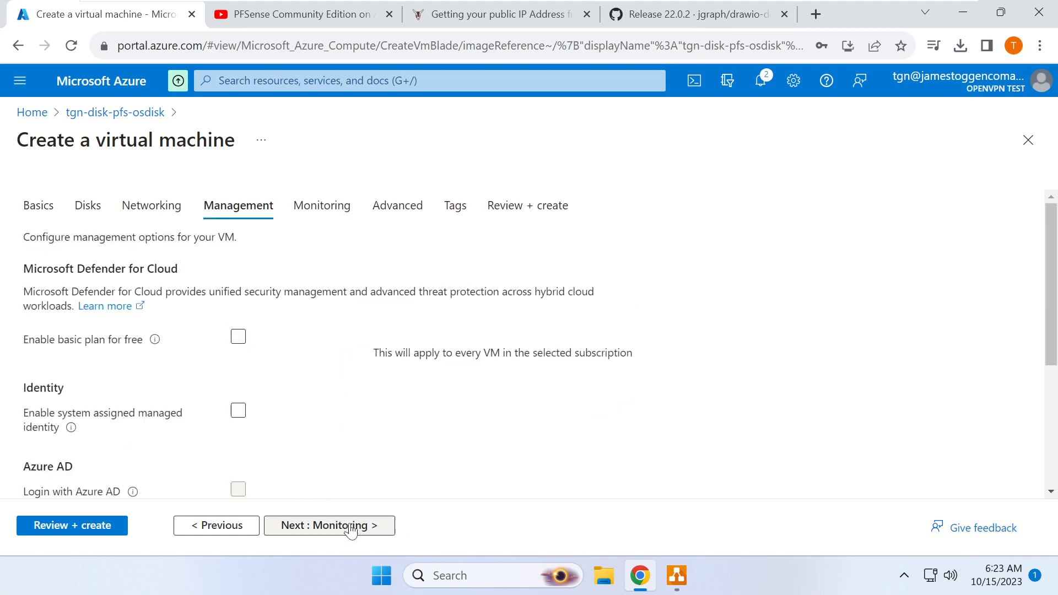
# - Recheck the networking options, then advance through Management, Monitoring, Advanced and Tags to Review + create
pyautogui.click(226, 531)
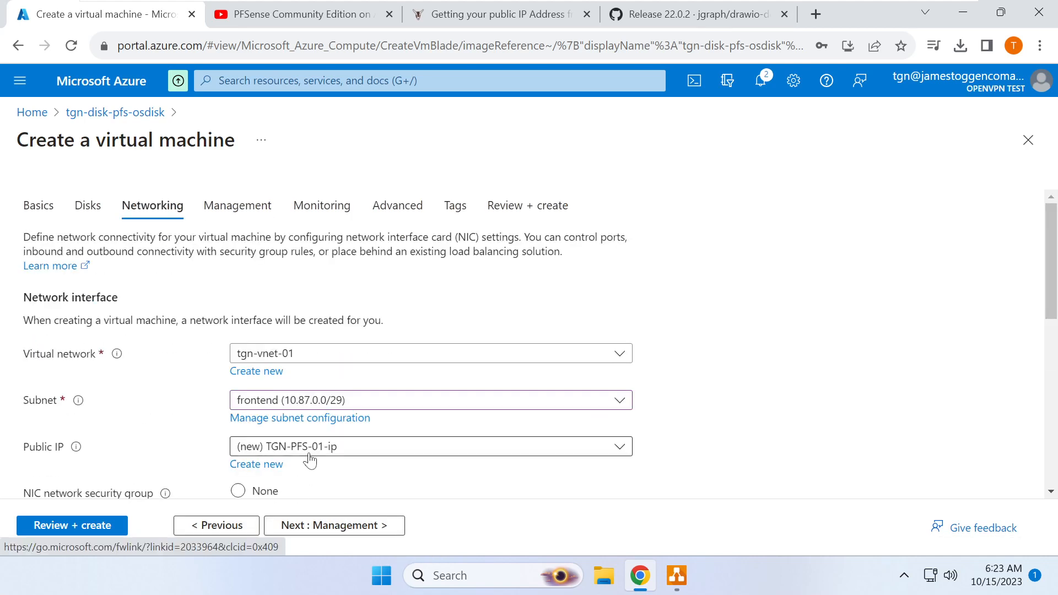
pyautogui.scroll(-4, 309, 463)
pyautogui.scroll(-3, 313, 462)
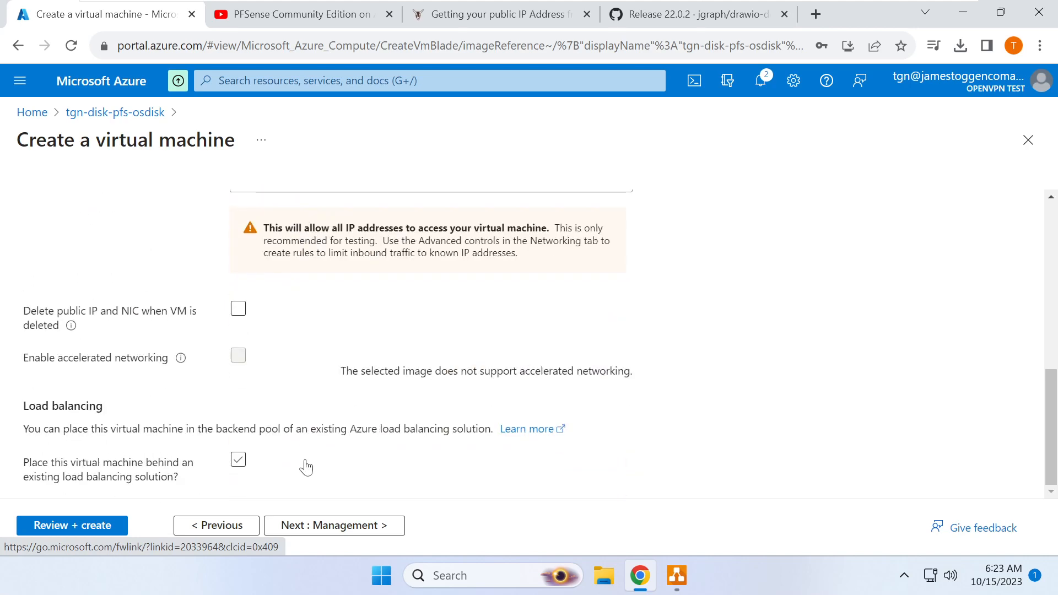
pyautogui.click(325, 525)
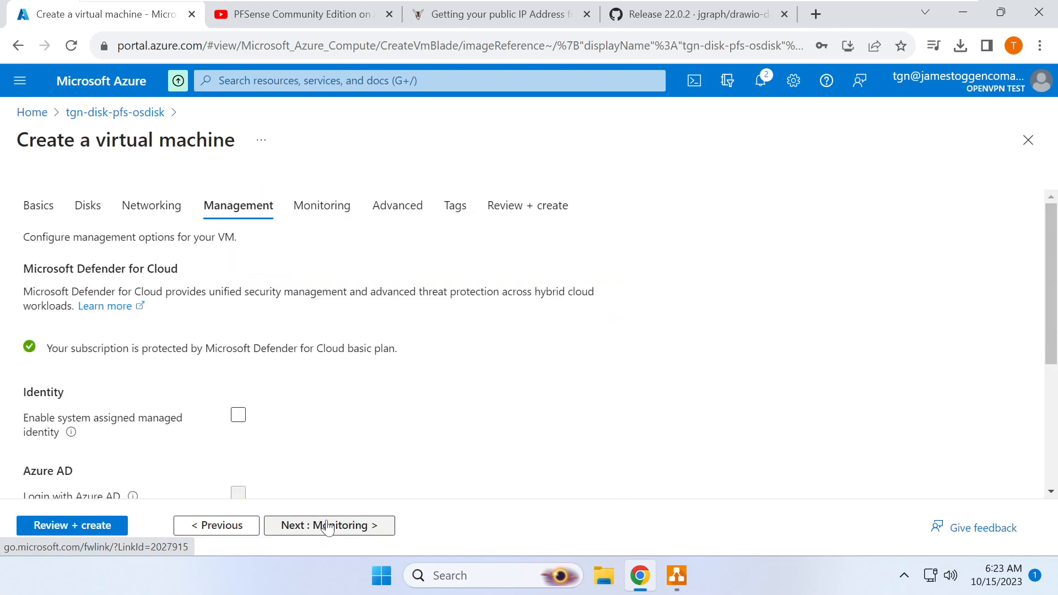
pyautogui.click(229, 526)
pyautogui.scroll(-7, 291, 447)
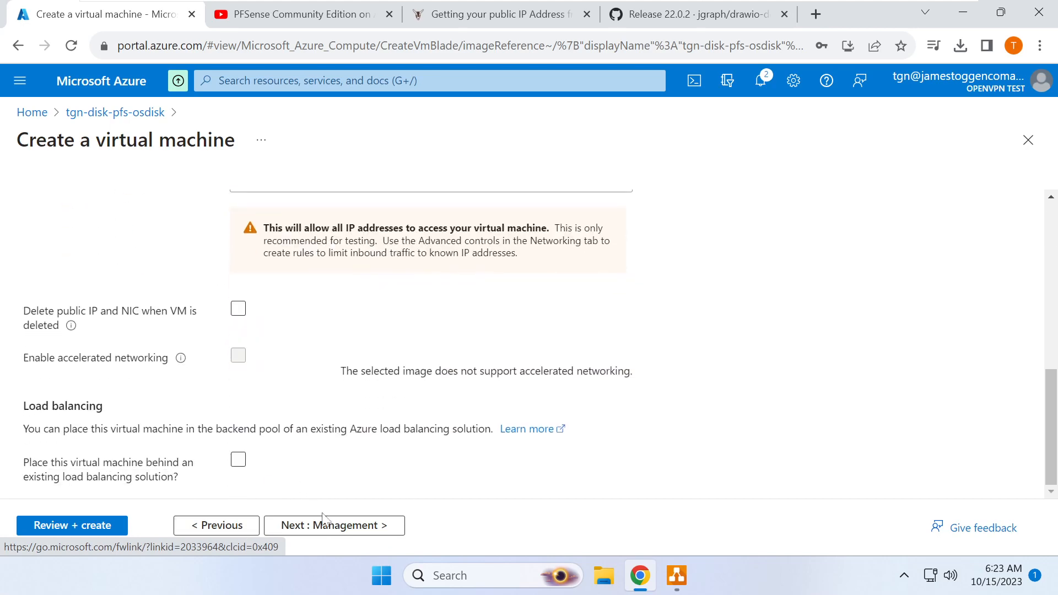
pyautogui.click(328, 526)
pyautogui.click(338, 528)
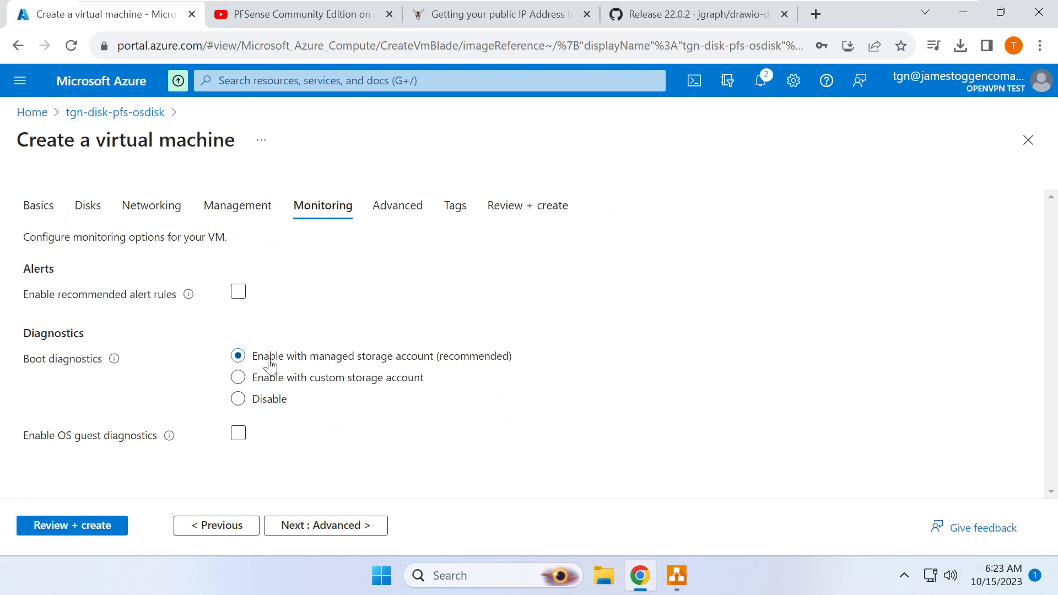
pyautogui.click(353, 529)
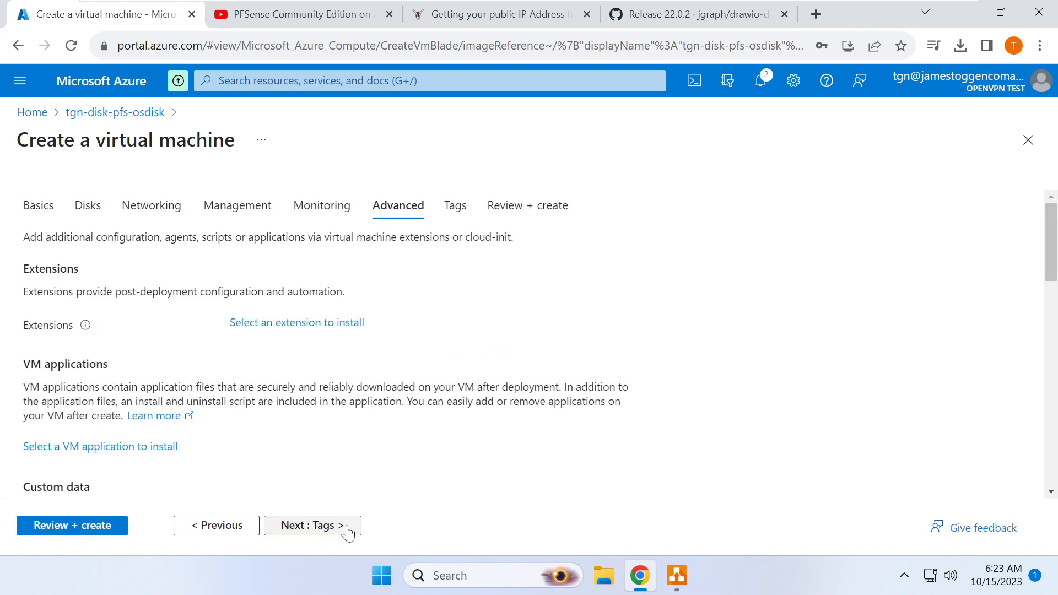
pyautogui.click(339, 532)
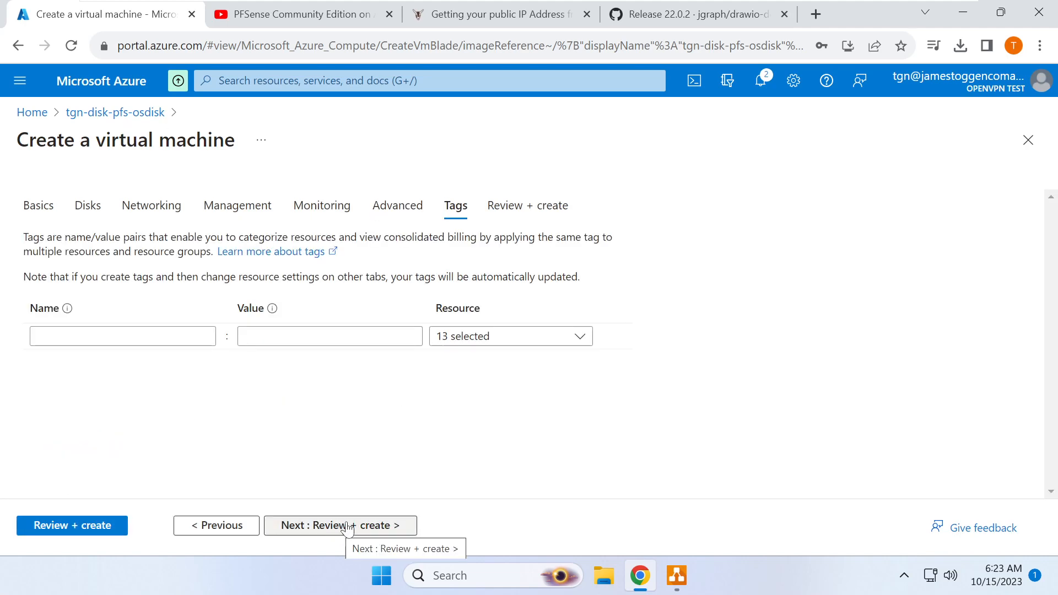
pyautogui.click(350, 527)
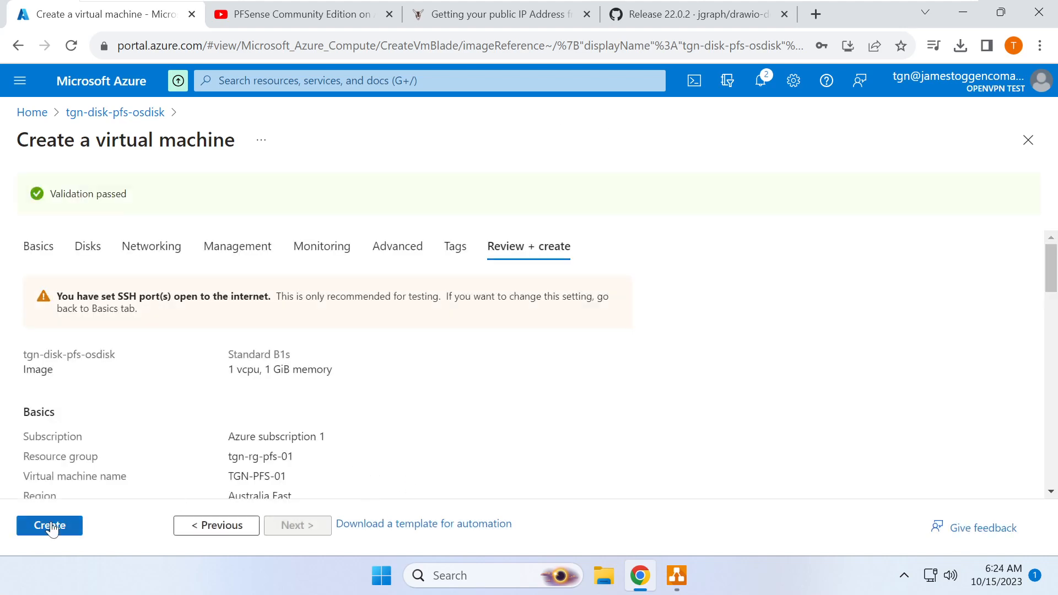
# - Create the TGN-PFS-01 VM and open it once deployment succeeds
pyautogui.click(52, 529)
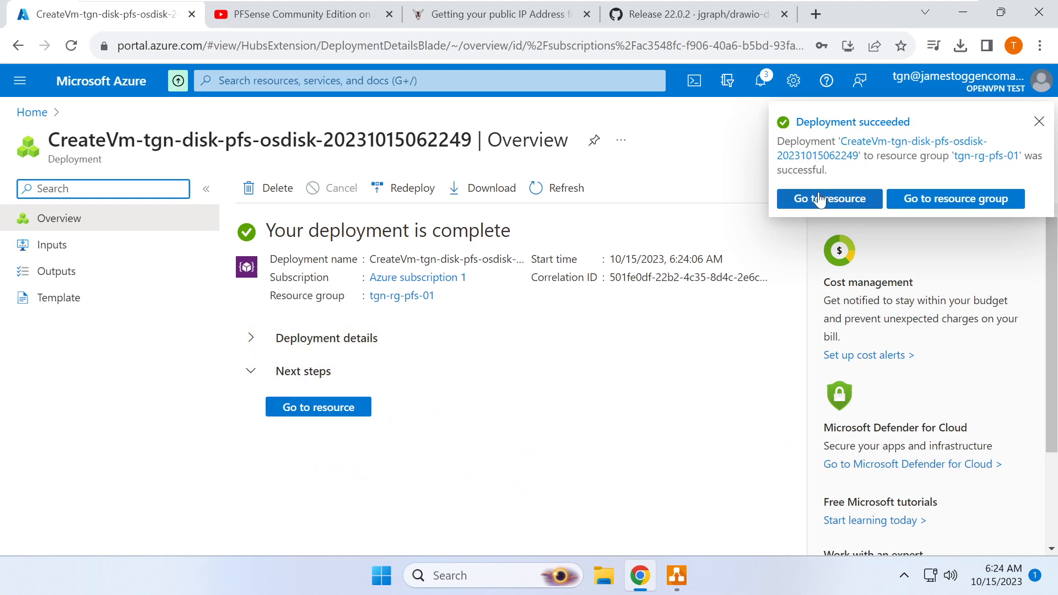
pyautogui.click(819, 200)
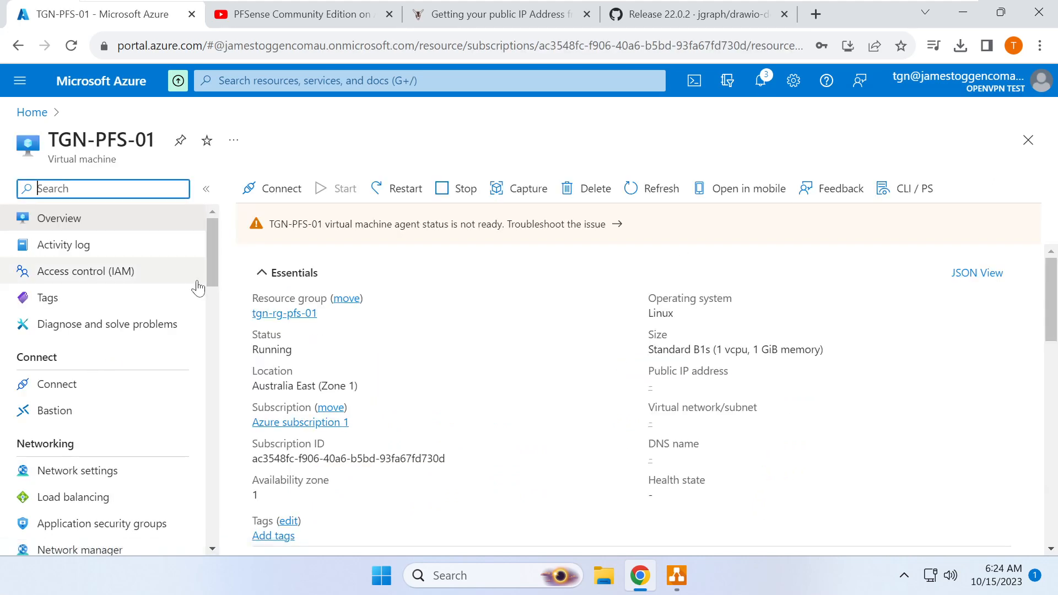
# - Refresh TGN-PFS-01's boot diagnostics several times, still without screenshot or serial log, then switch to YouTube
pyautogui.moveTo(213, 249); pyautogui.dragTo(214, 503)
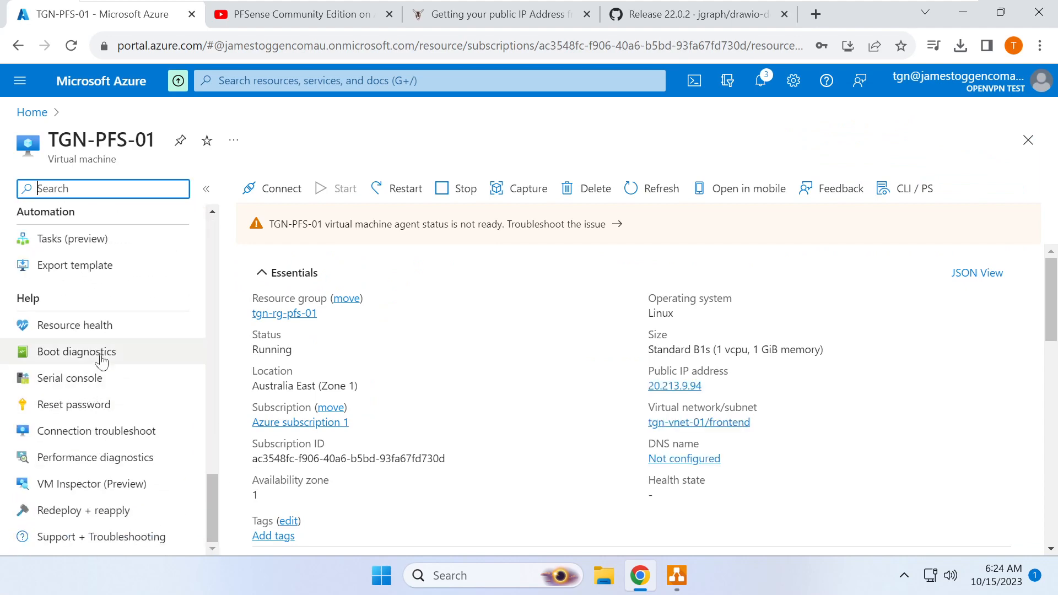
pyautogui.click(101, 358)
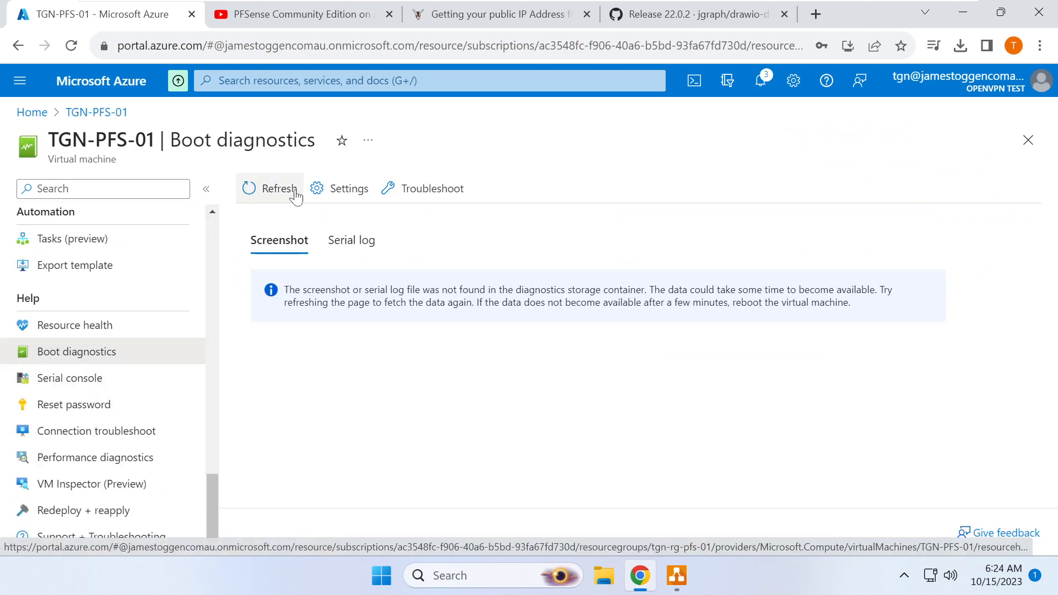
pyautogui.click(279, 196)
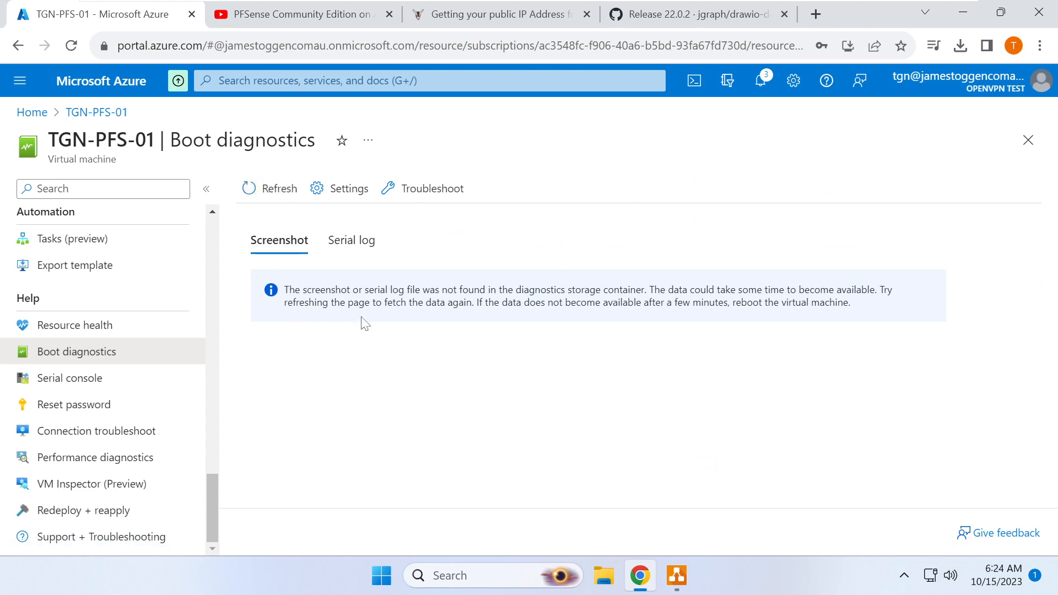
pyautogui.click(279, 192)
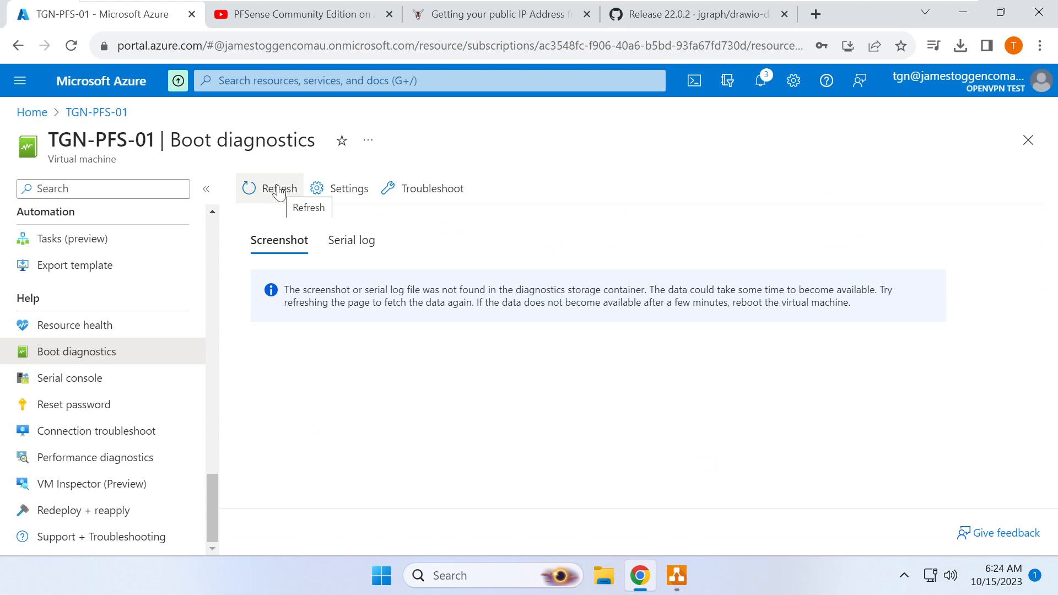
pyautogui.click(279, 193)
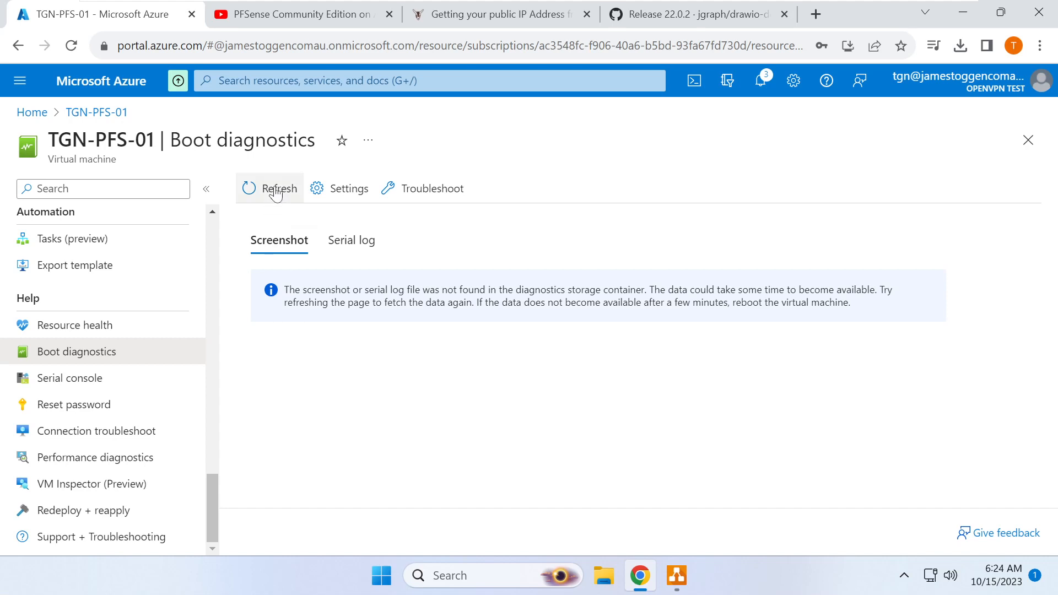
pyautogui.click(276, 195)
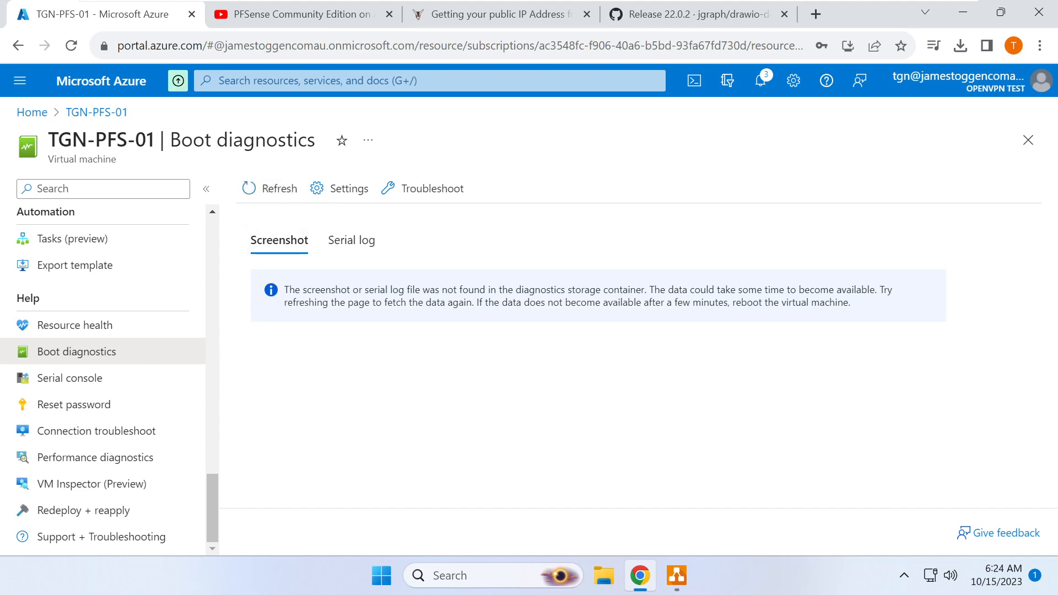
pyautogui.moveTo(285, 294); pyautogui.dragTo(874, 326)
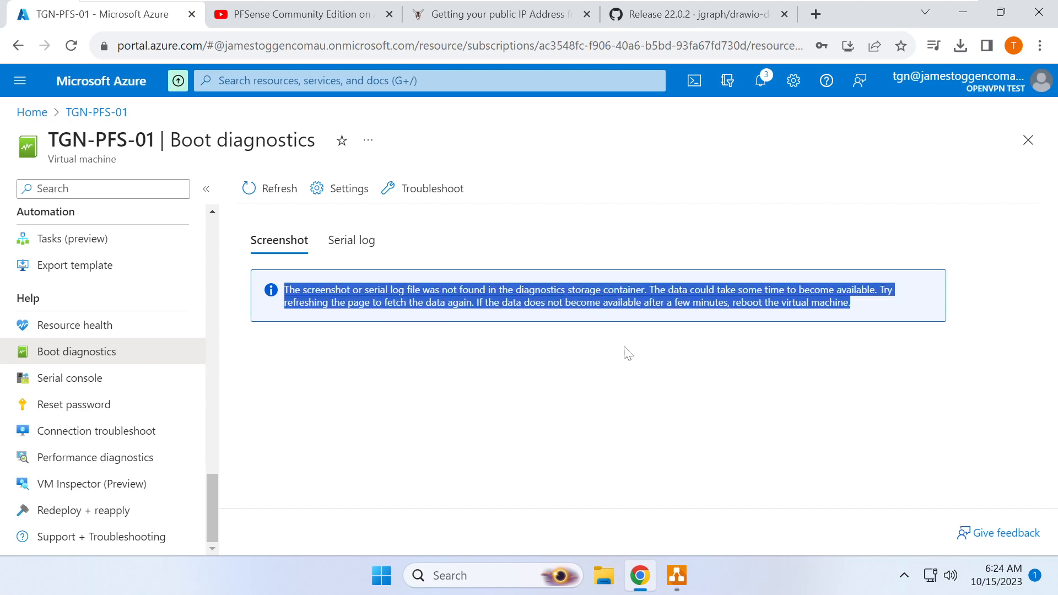
pyautogui.click(543, 345)
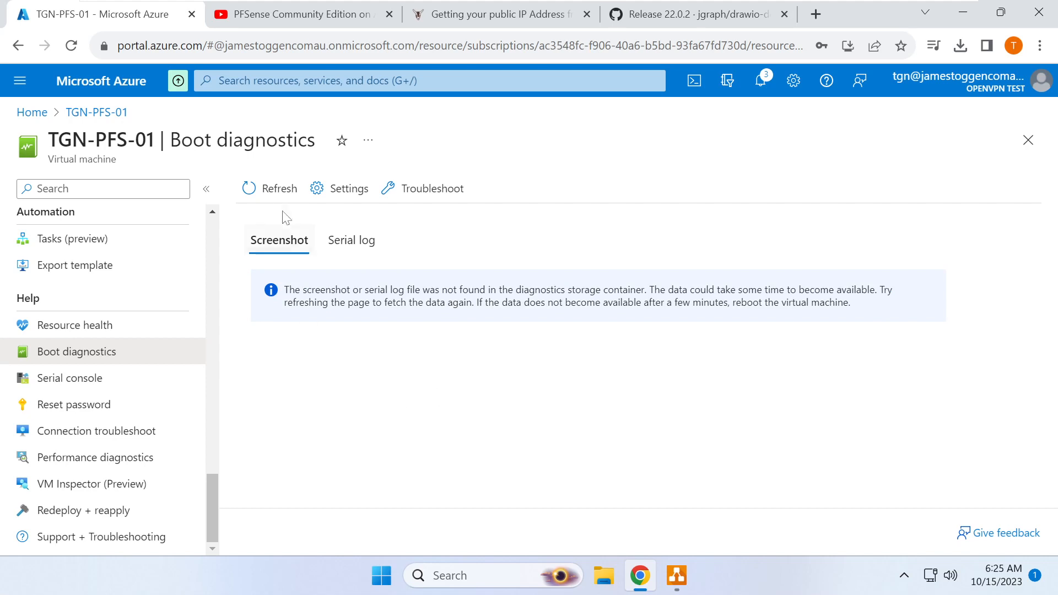
pyautogui.click(276, 189)
pyautogui.click(342, 17)
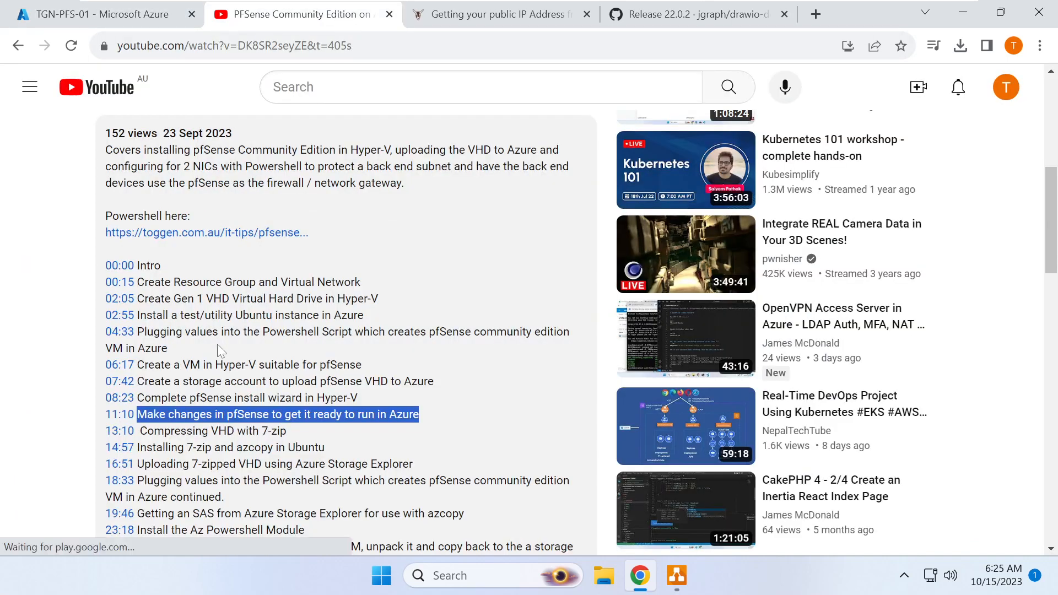
# - Highlight the 11:10 chapter on preparing pfSense for Azure, then return to the Azure tab
pyautogui.moveTo(137, 416); pyautogui.dragTo(435, 418)
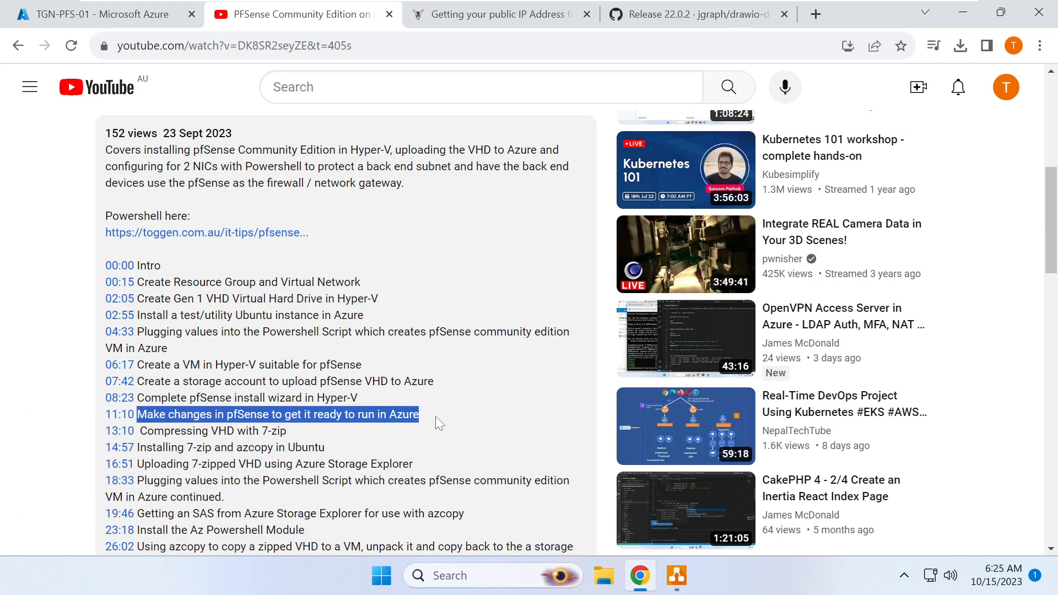
pyautogui.click(117, 15)
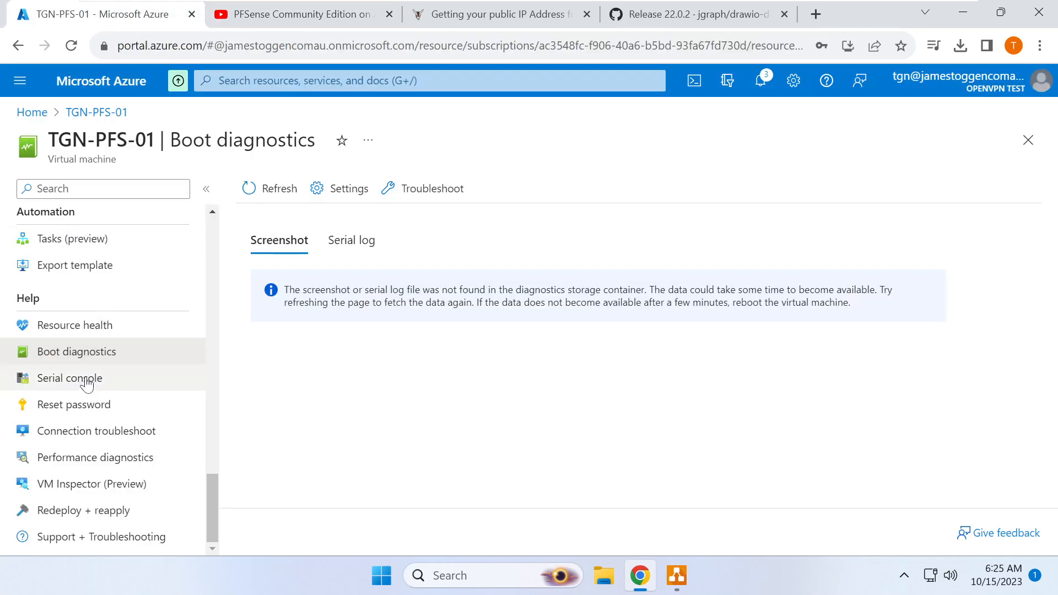
# - View pfSense booted with WAN 10.87.0.4/29 in the serial console, then open Network settings
pyautogui.click(87, 385)
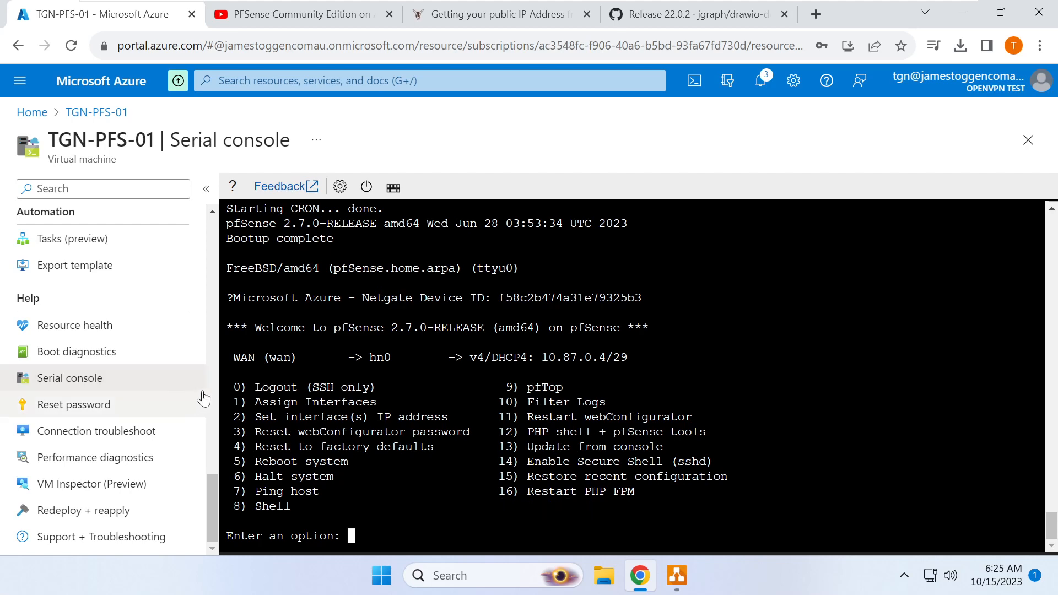
pyautogui.moveTo(213, 499); pyautogui.dragTo(204, 223)
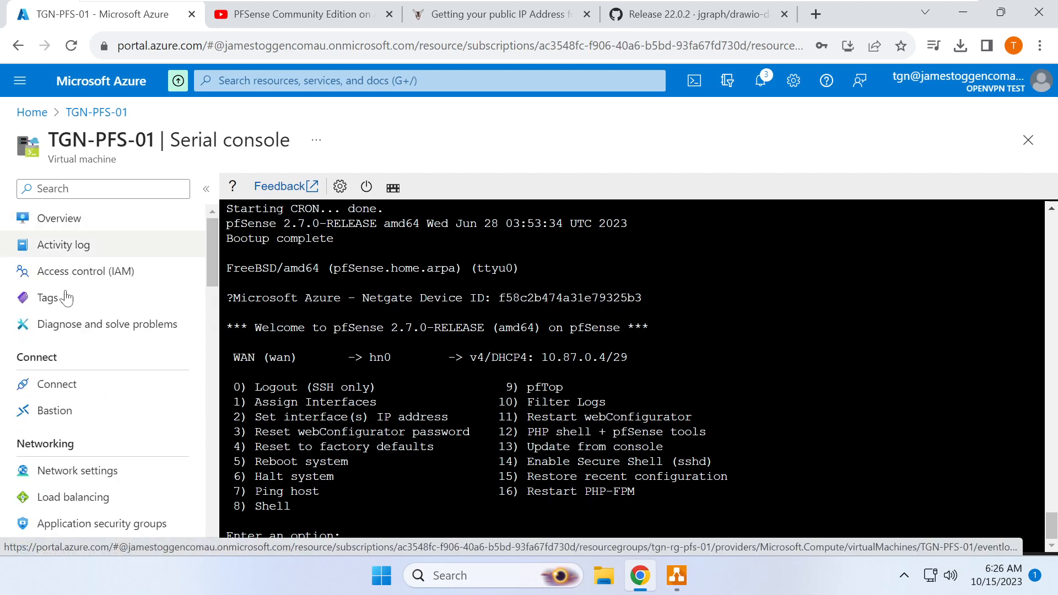
pyautogui.click(77, 475)
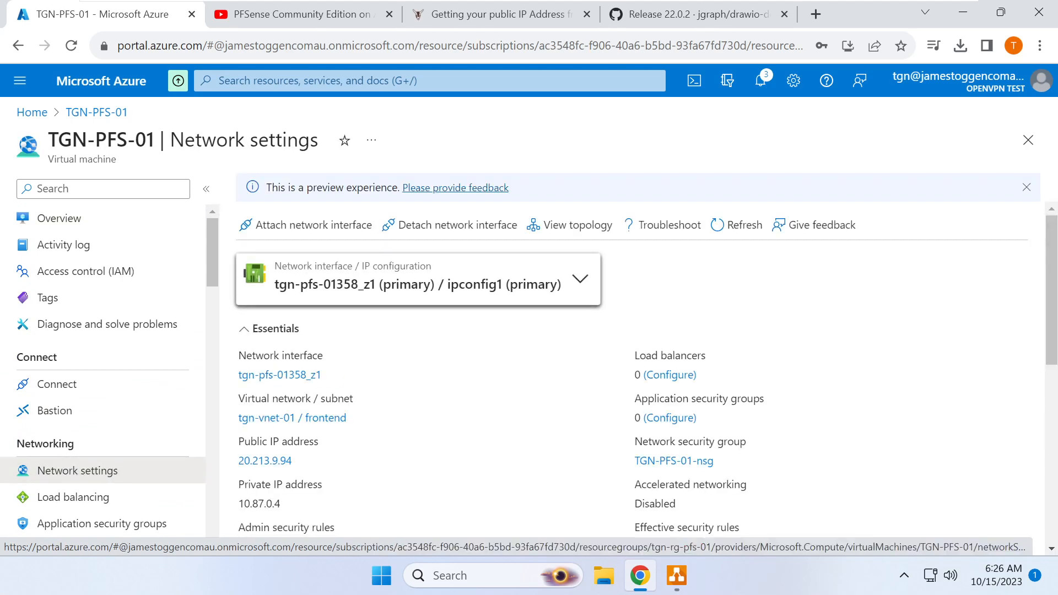
# - Start a new inbound port rule with its service set to HTTPS
pyautogui.scroll(-8, 368, 365)
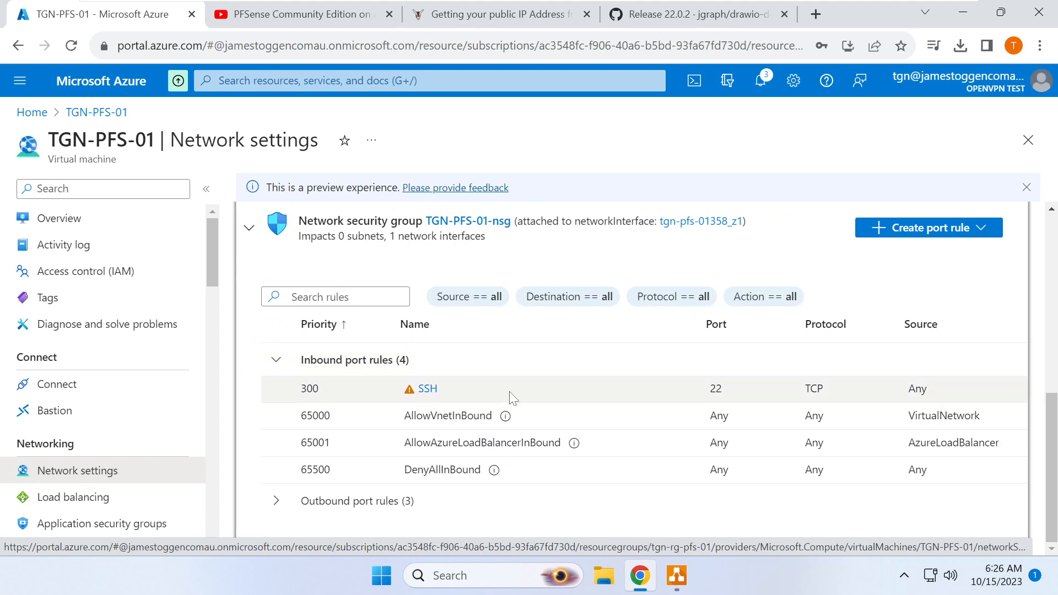
pyautogui.click(955, 228)
pyautogui.click(905, 254)
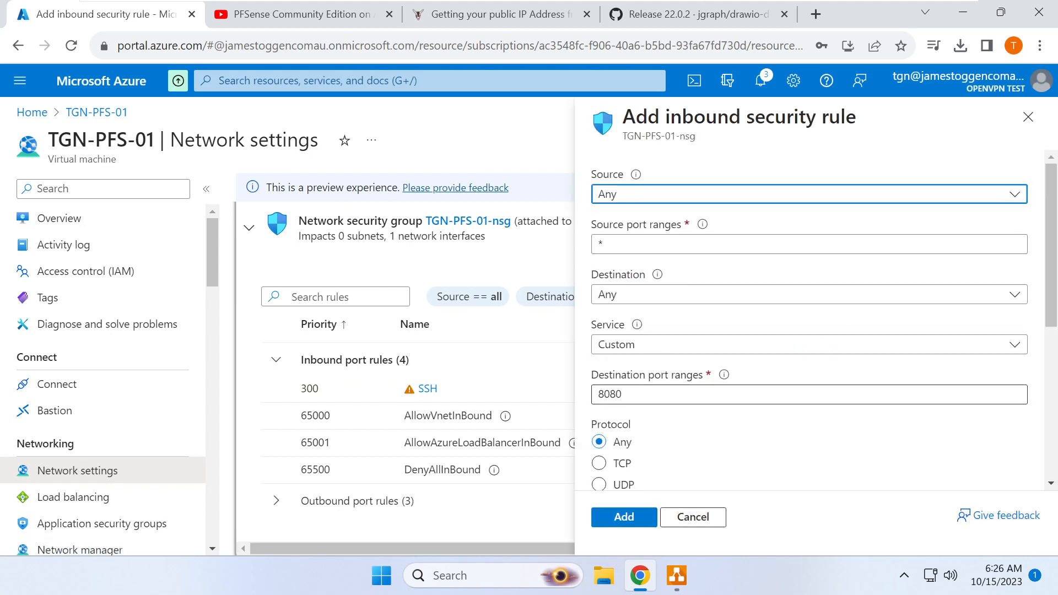
pyautogui.click(649, 346)
pyautogui.scroll(-3, 643, 226)
pyautogui.scroll(1, 628, 204)
pyautogui.click(627, 192)
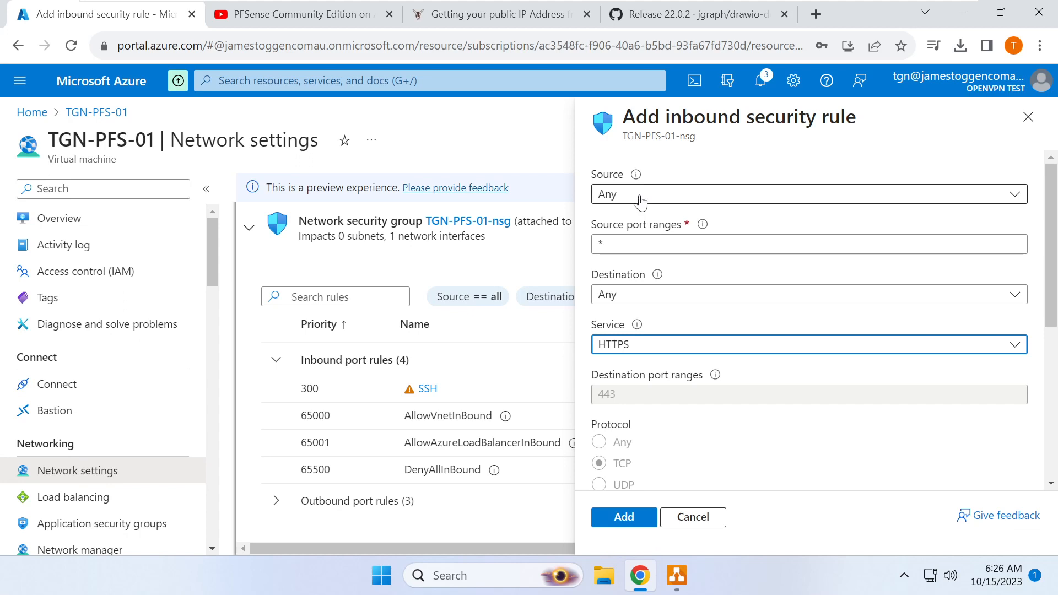
# - Set the rule's source to Any and add the AllowAnyHTTPSInbound rule for port 443
pyautogui.click(639, 195)
pyautogui.click(634, 244)
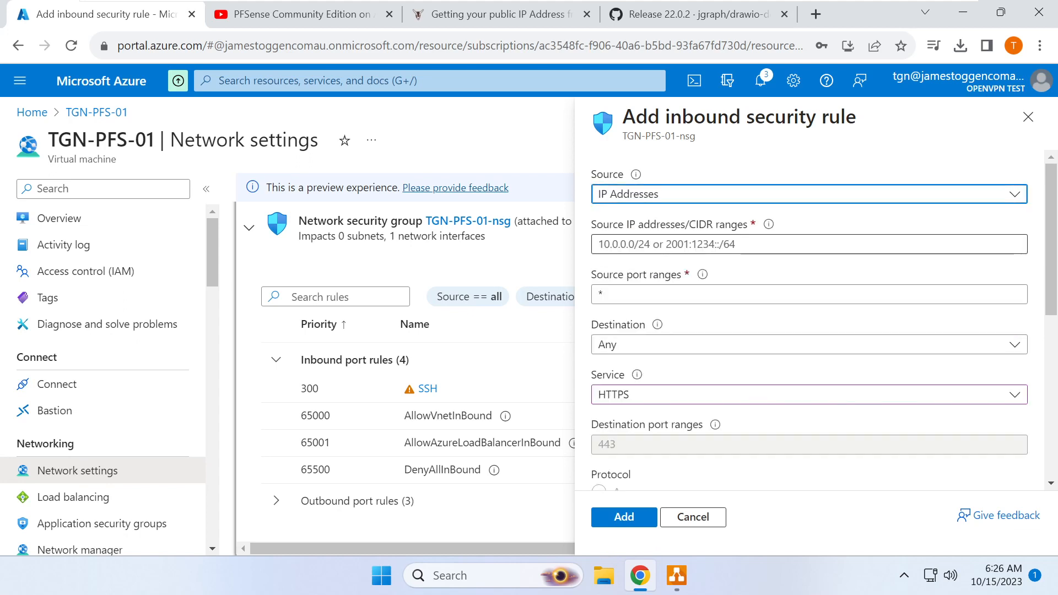
pyautogui.click(683, 197)
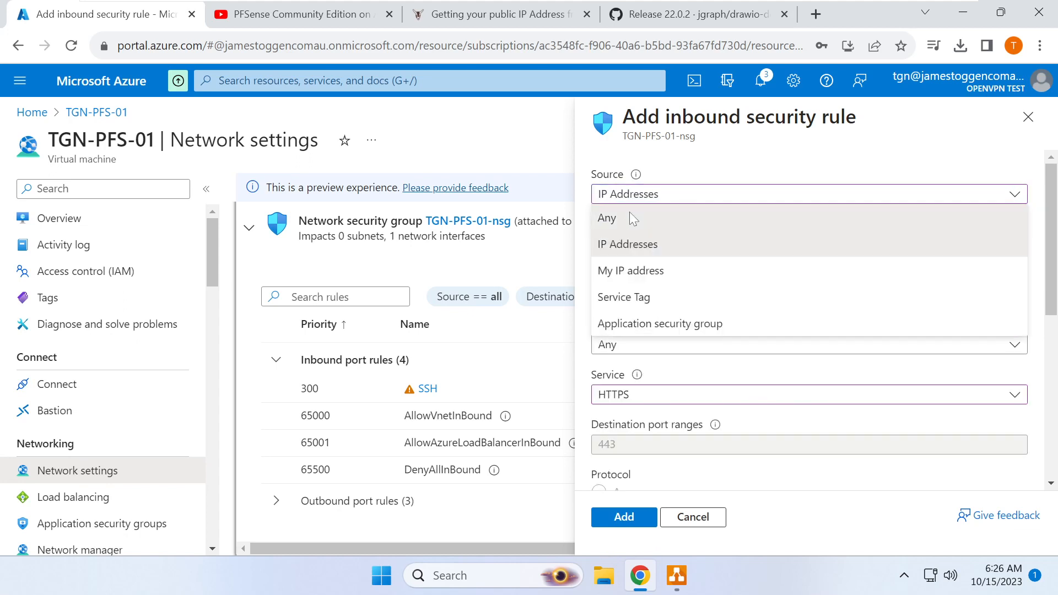
pyautogui.click(636, 216)
pyautogui.click(653, 195)
pyautogui.click(634, 243)
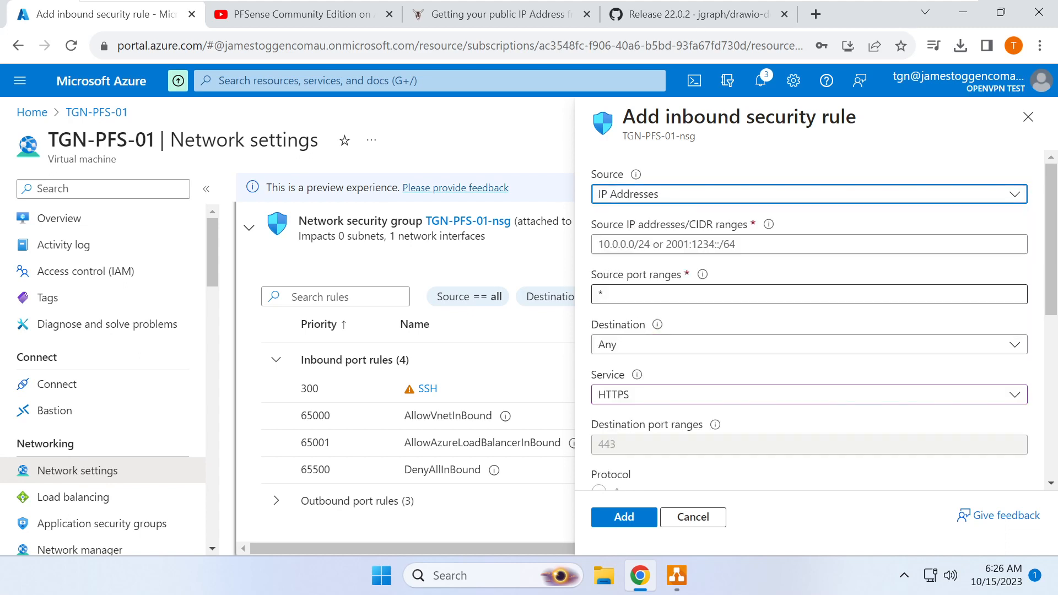
pyautogui.click(710, 195)
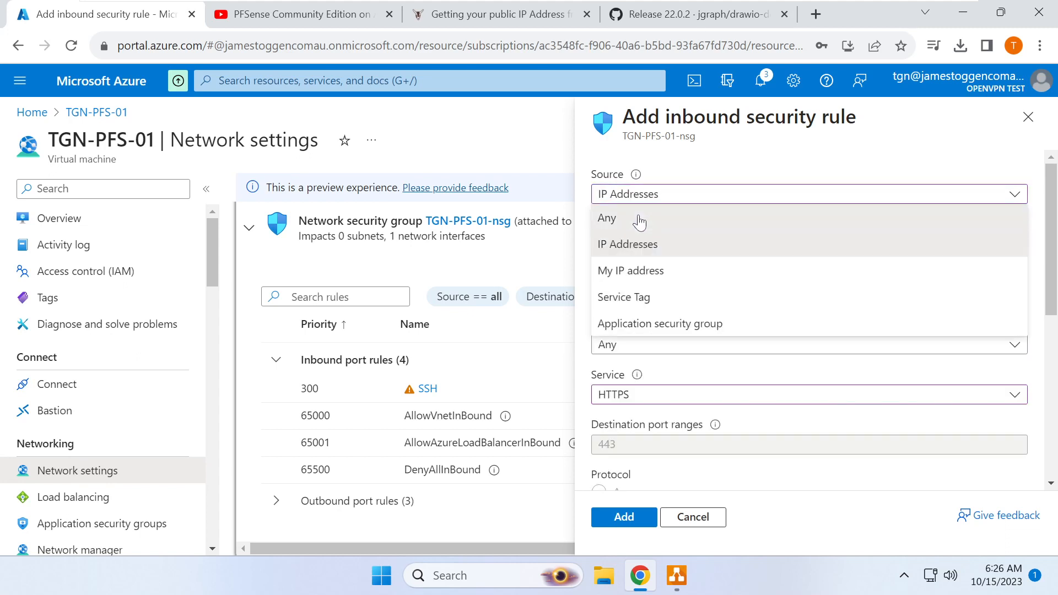
pyautogui.click(638, 217)
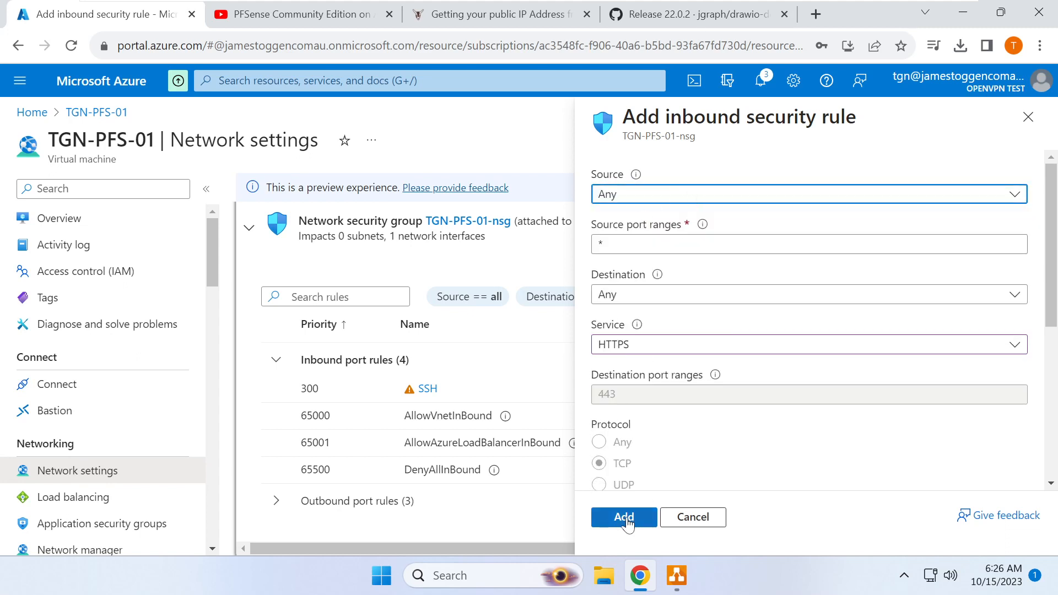
pyautogui.click(625, 518)
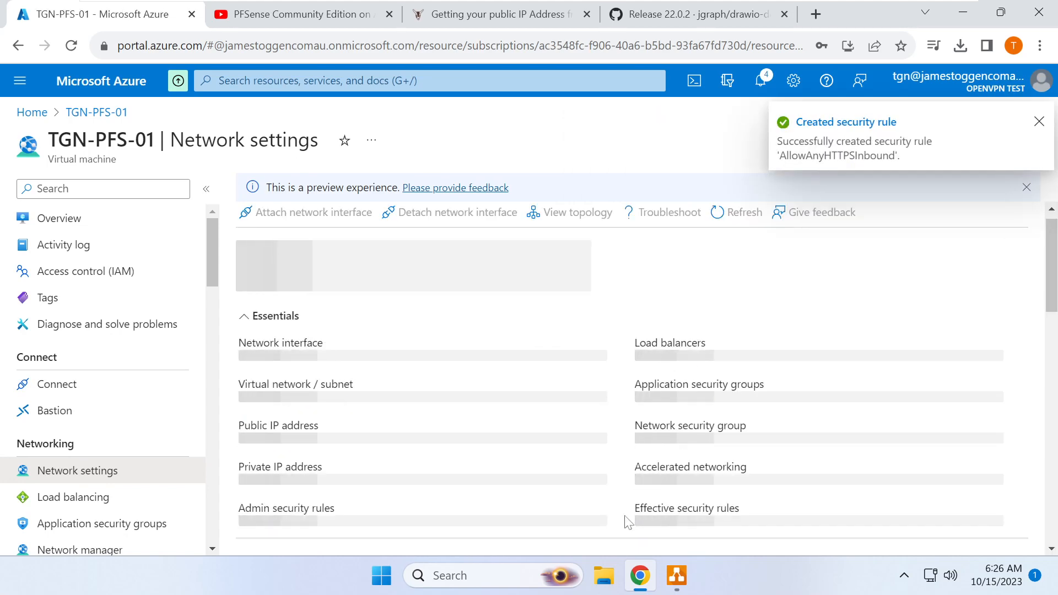
# - Copy the VM's public IP address 20.213.9.94 from its Overview
pyautogui.scroll(-5, 568, 347)
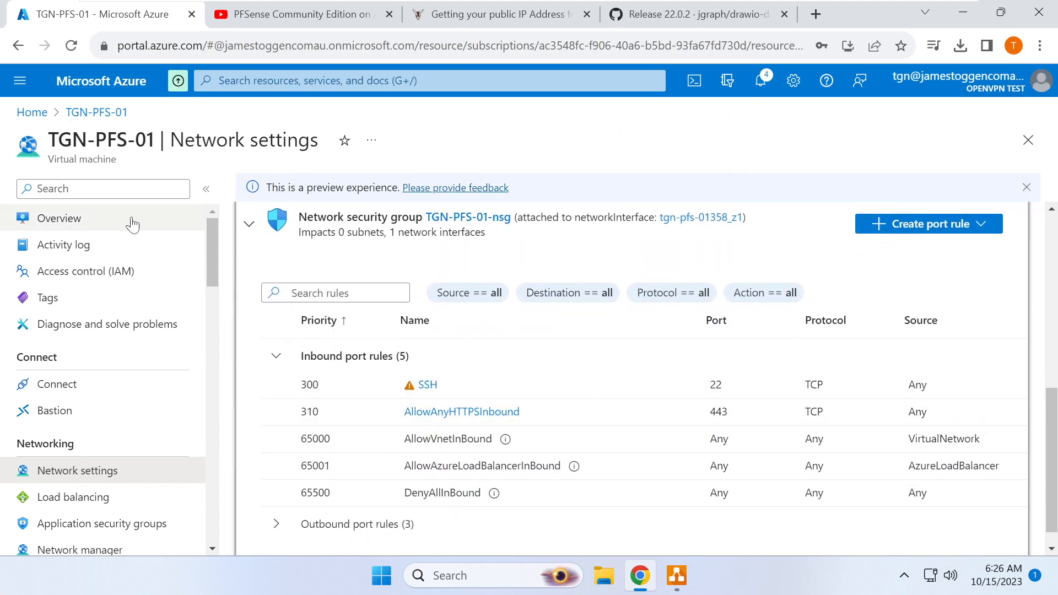
pyautogui.click(132, 224)
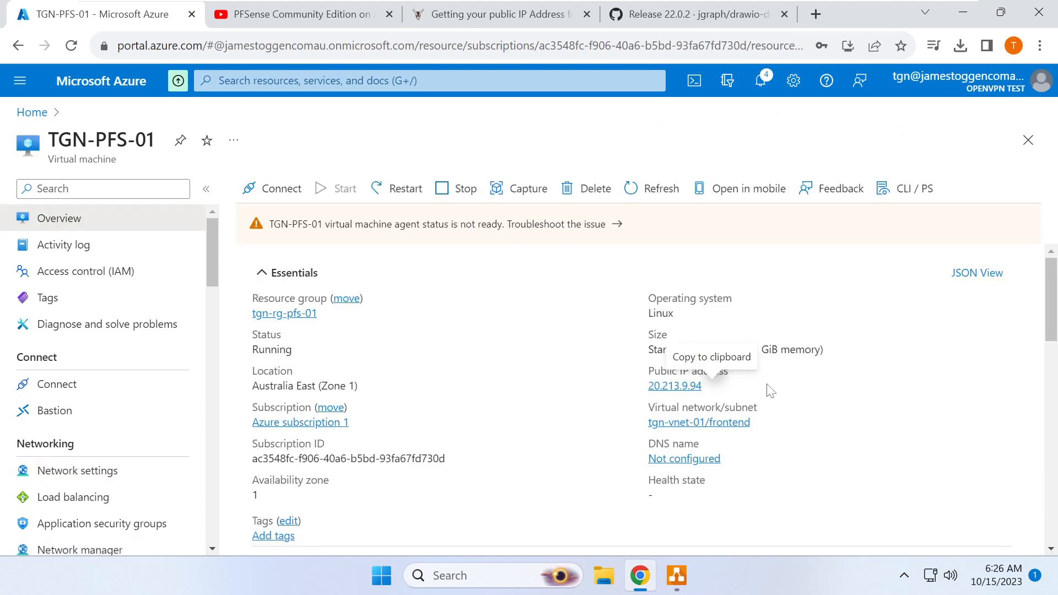
pyautogui.click(717, 387)
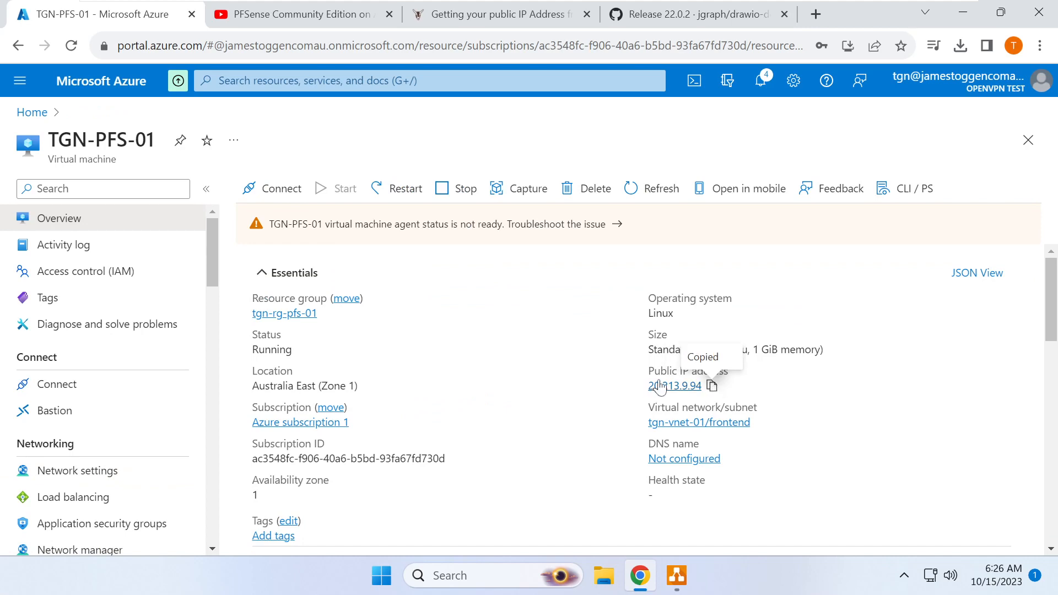
pyautogui.click(817, 13)
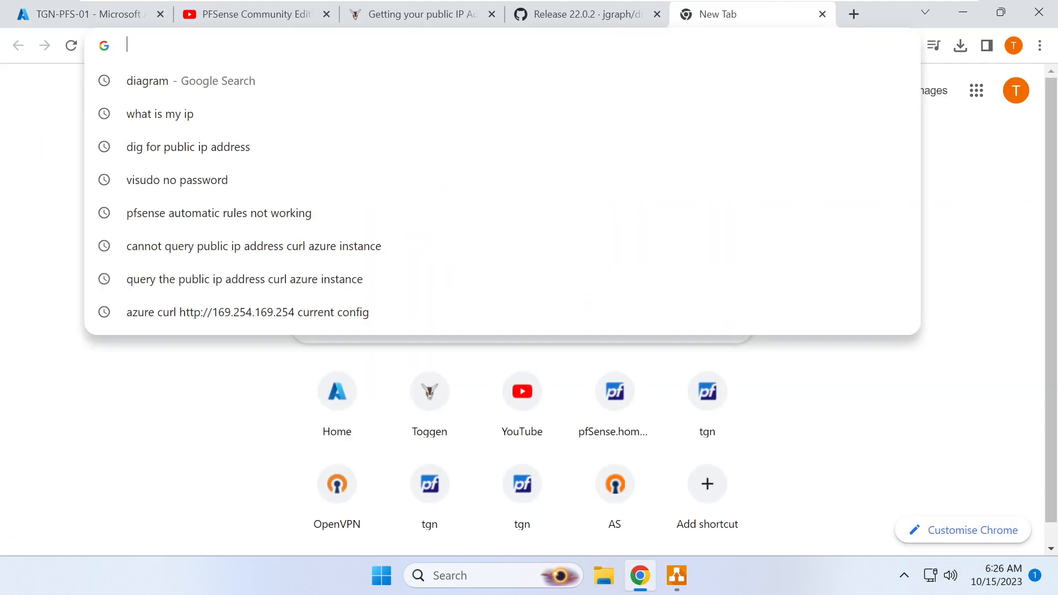
pyautogui.write('https://')
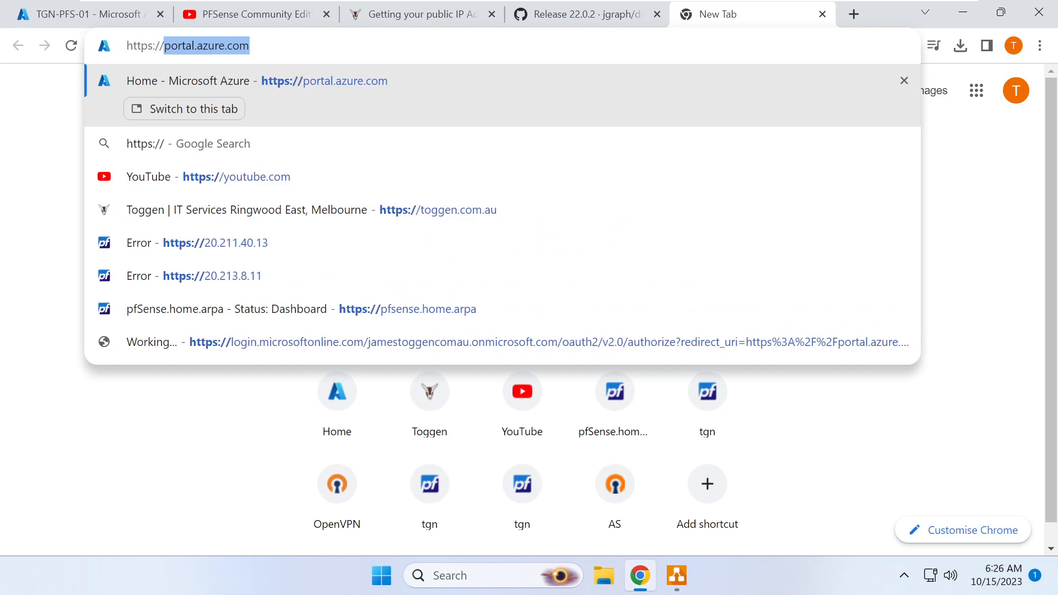
pyautogui.hotkey('ctrl', 'v')
pyautogui.press('Return')
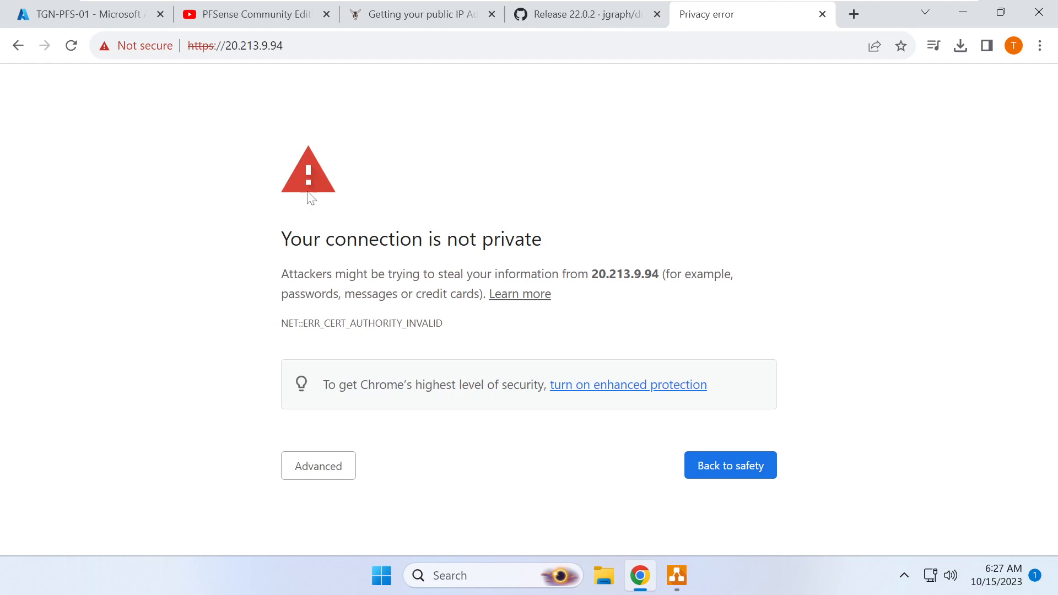
# - Get past the certificate authority warning via Advanced and proceed to 20.213.9.94
pyautogui.moveTo(281, 239); pyautogui.dragTo(563, 245)
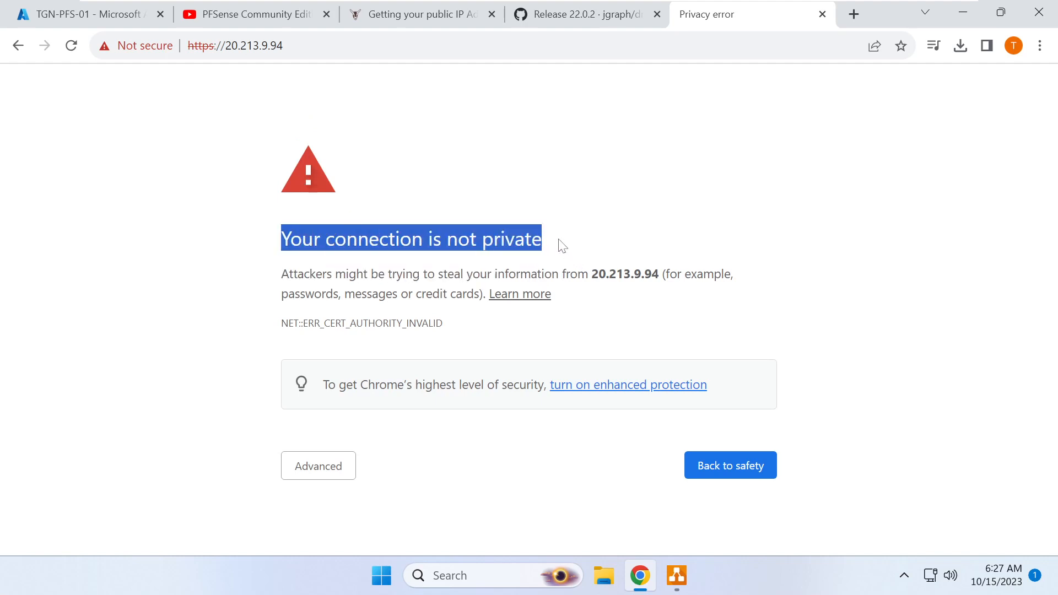
pyautogui.moveTo(280, 324); pyautogui.dragTo(444, 324)
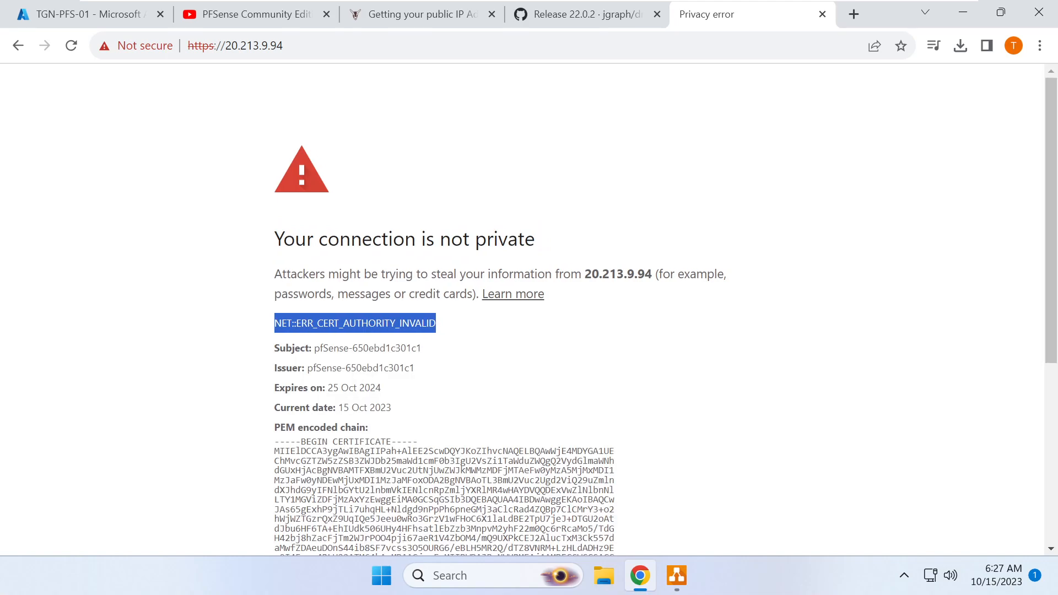
pyautogui.scroll(-5, 522, 309)
pyautogui.click(314, 524)
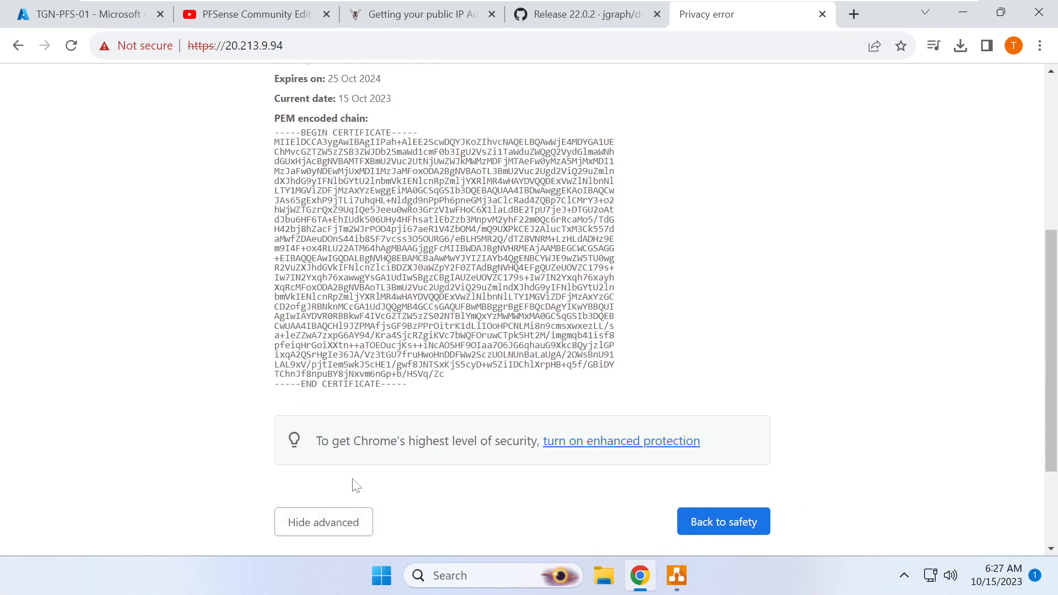
pyautogui.scroll(-2, 333, 513)
pyautogui.click(343, 507)
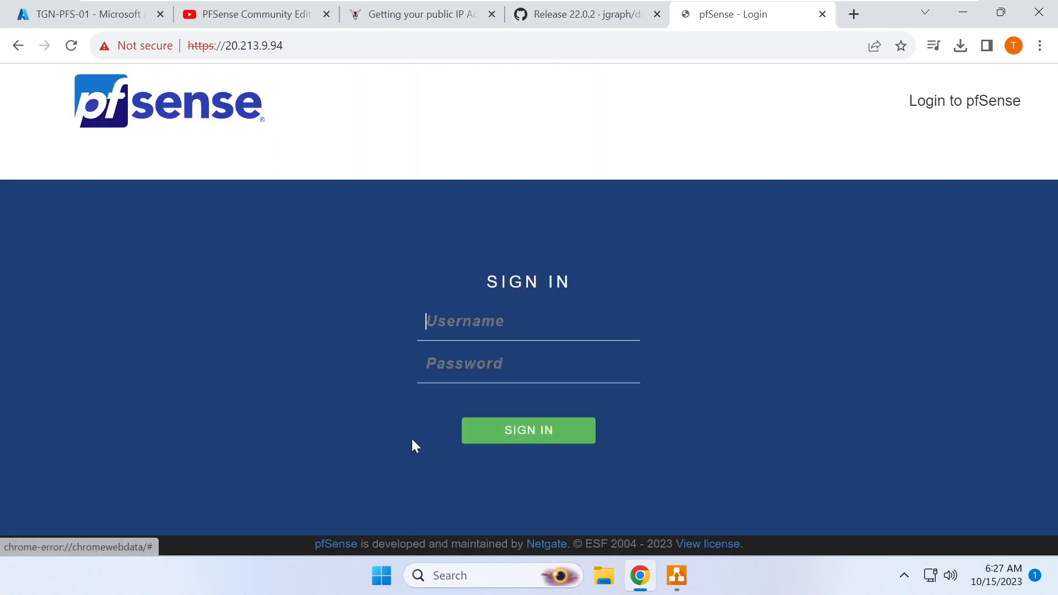
# - Sign in with the saved administrator username and its password
pyautogui.click(424, 321)
pyautogui.click(520, 366)
pyautogui.click(502, 363)
pyautogui.write('p')
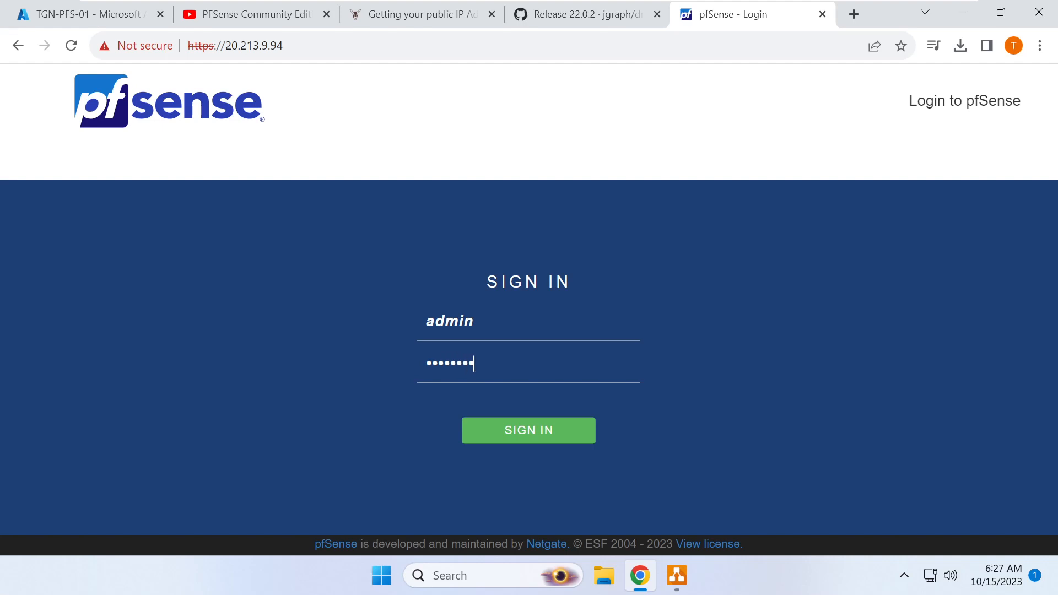
pyautogui.press('Return')
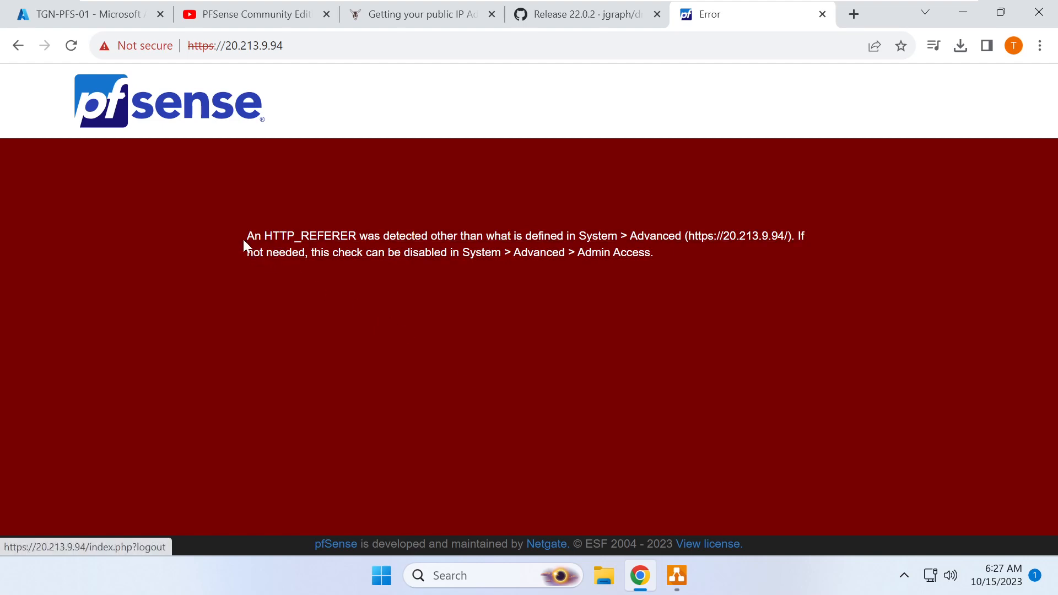
# - Review the HTTP_REFERER error message and the IP shown in the address bar
pyautogui.moveTo(237, 231); pyautogui.dragTo(492, 262)
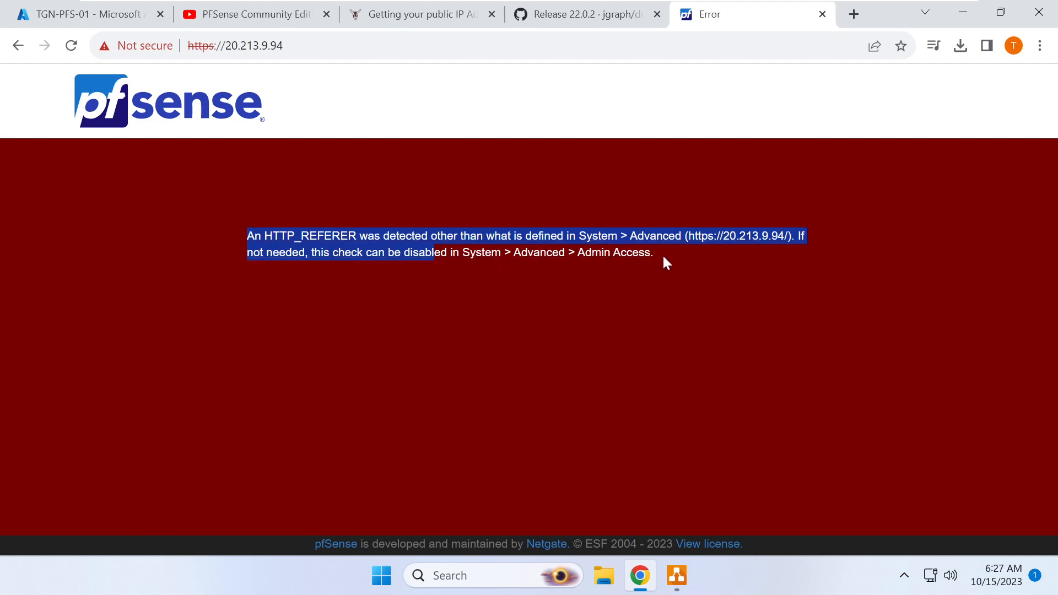
pyautogui.moveTo(225, 46); pyautogui.dragTo(284, 46)
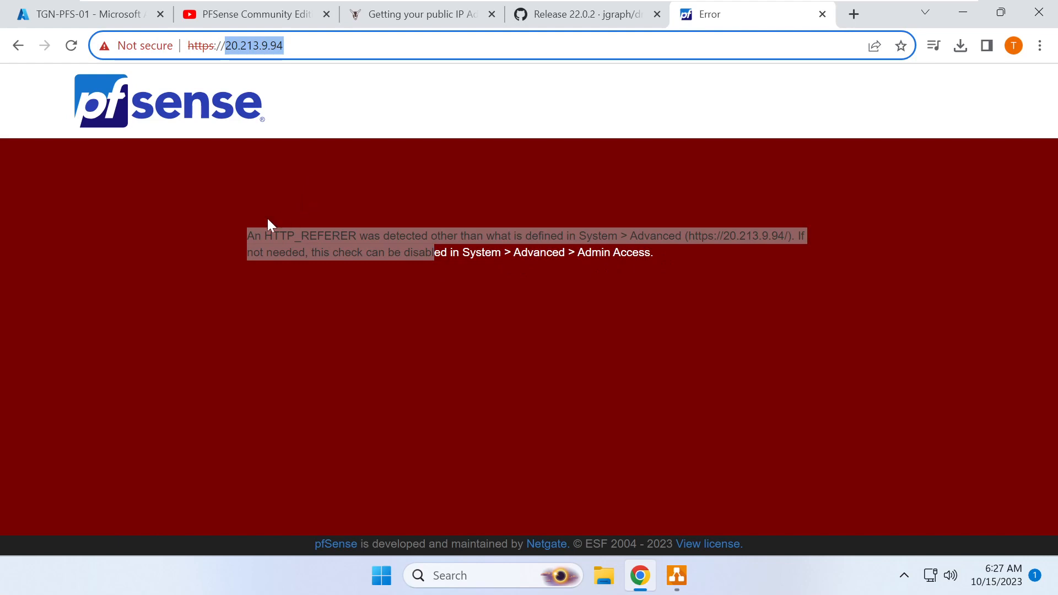
pyautogui.click(293, 209)
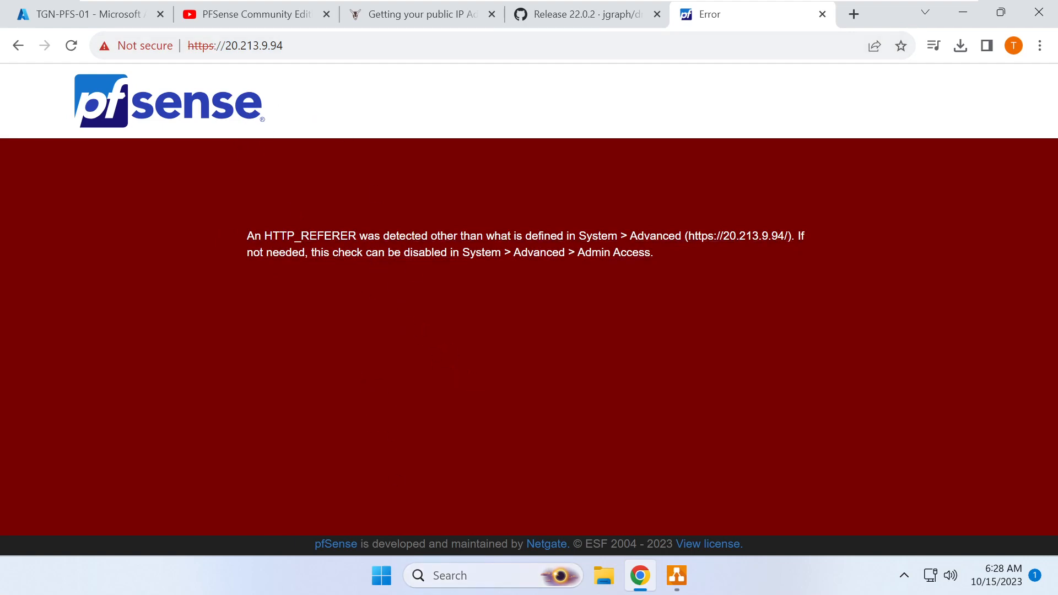
pyautogui.click(469, 575)
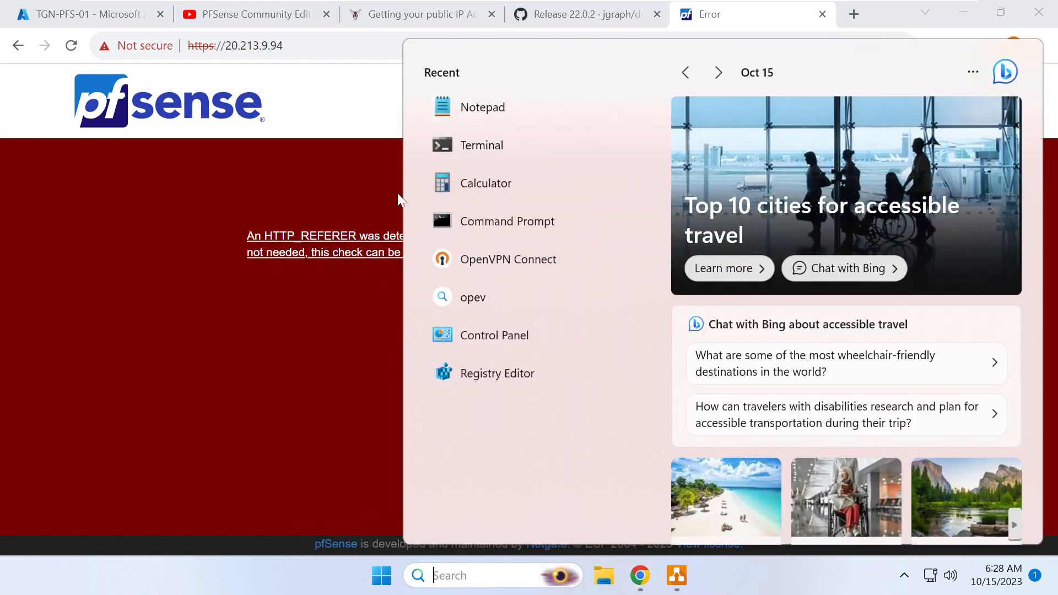
# - Find Notepad through Windows search and run it as administrator, approving the UAC prompt
pyautogui.click(496, 109)
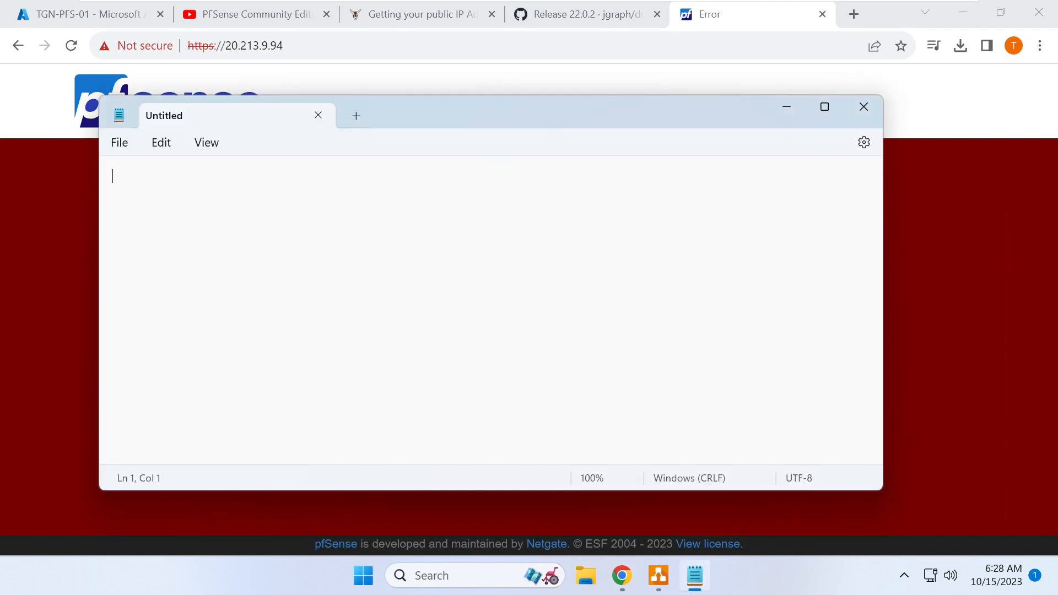
pyautogui.click(864, 109)
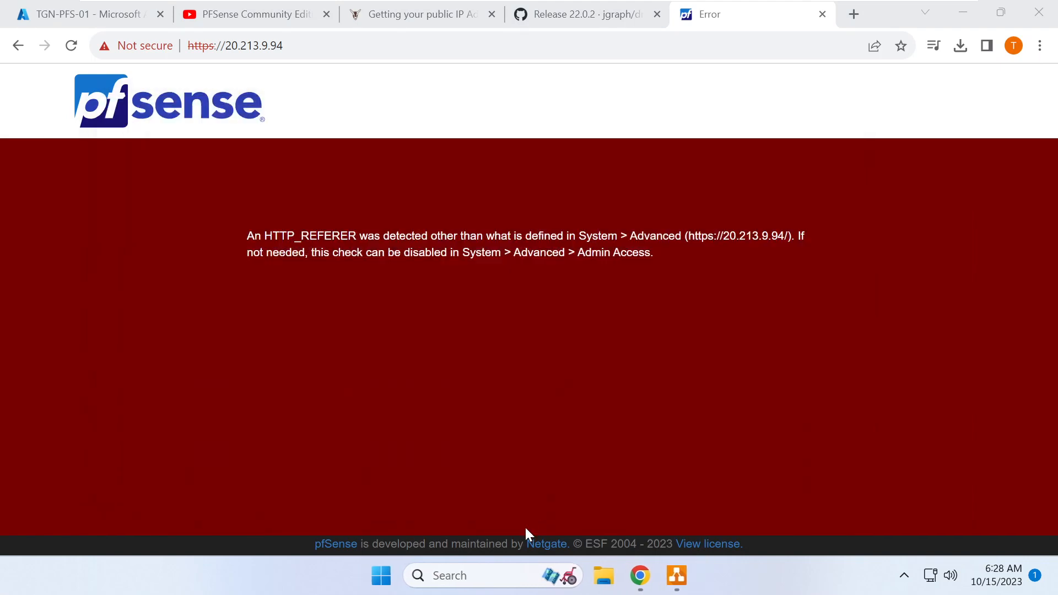
pyautogui.click(480, 577)
pyautogui.write('notepad')
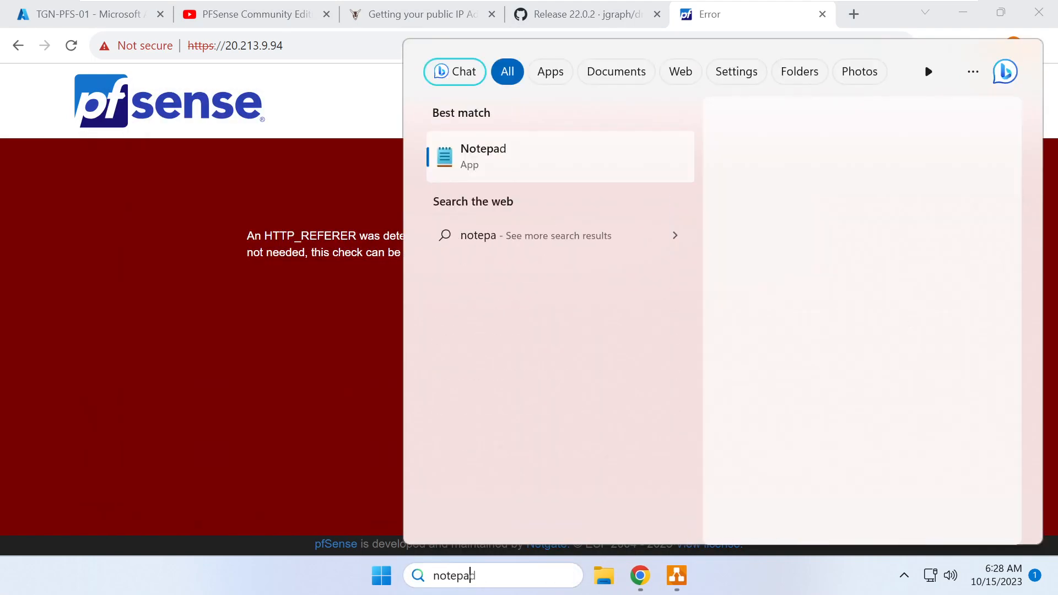
pyautogui.rightClick(485, 157)
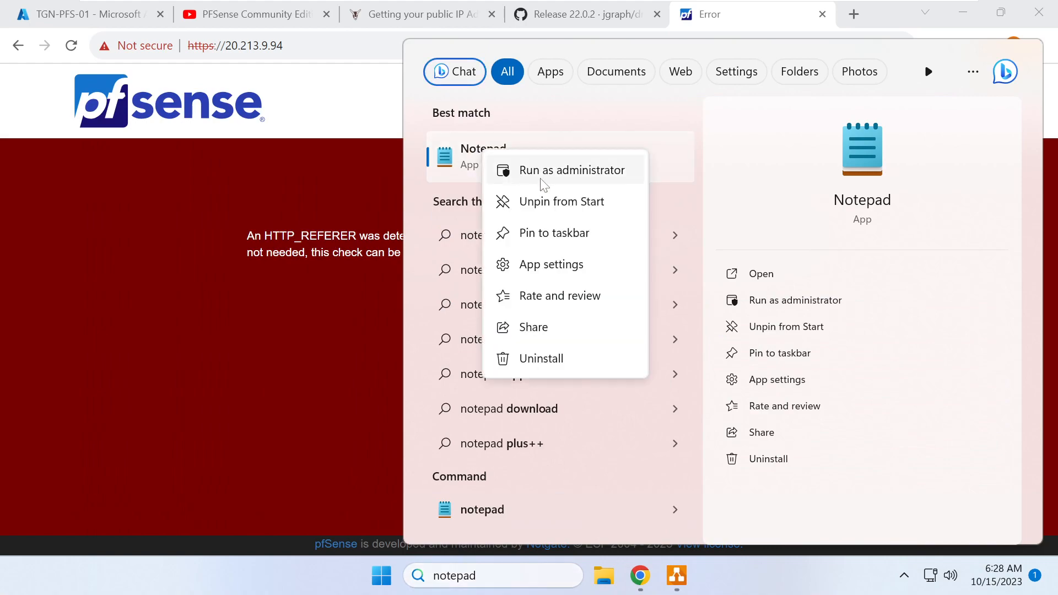
pyautogui.click(557, 176)
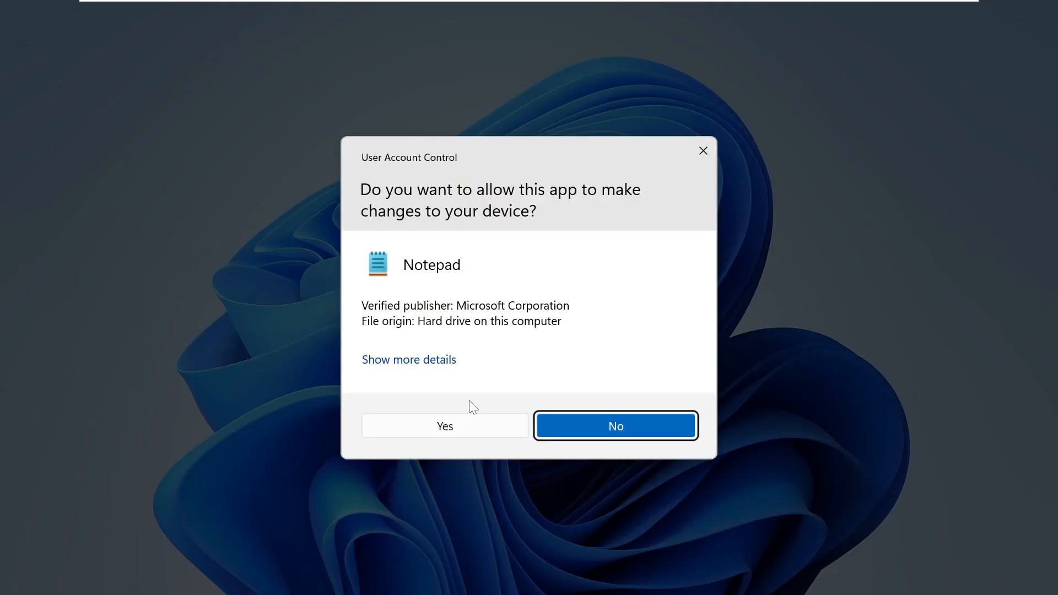
pyautogui.click(481, 425)
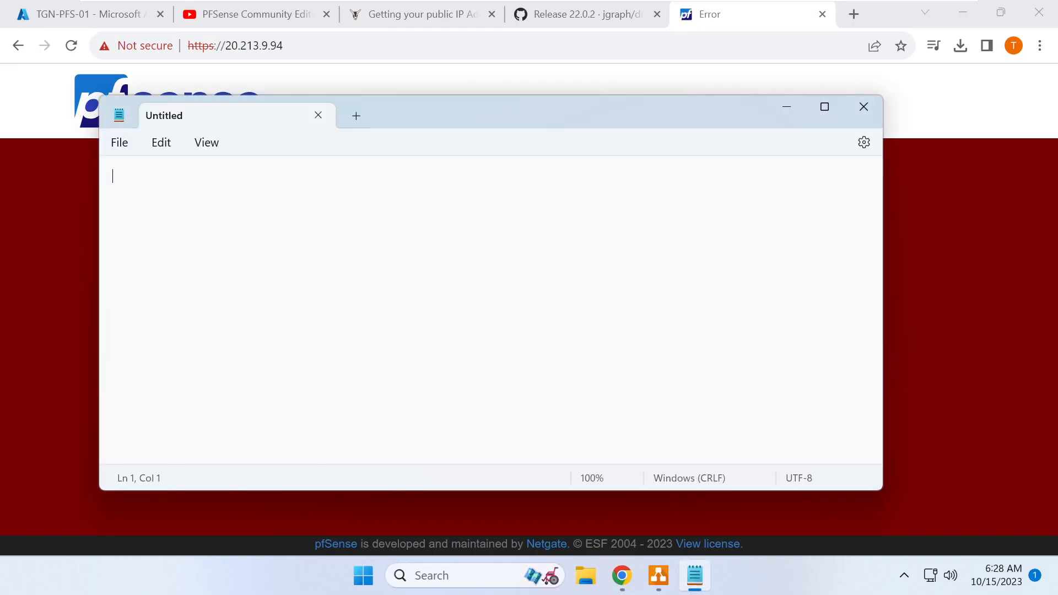
# - Open C:\Windows\System32\drivers\etc\hosts in Notepad using the All files filter
pyautogui.click(120, 143)
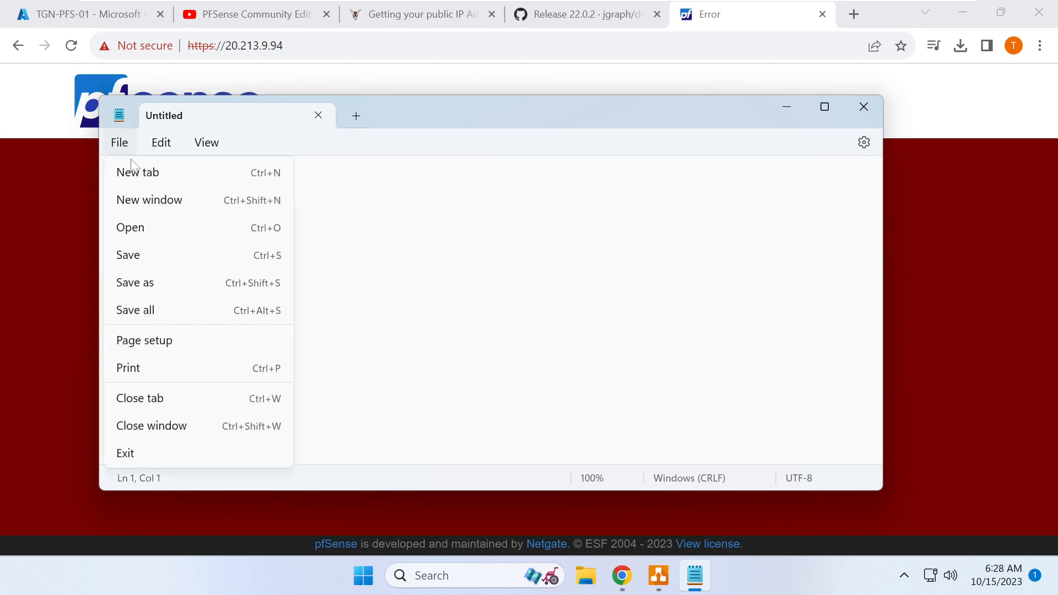
pyautogui.click(157, 227)
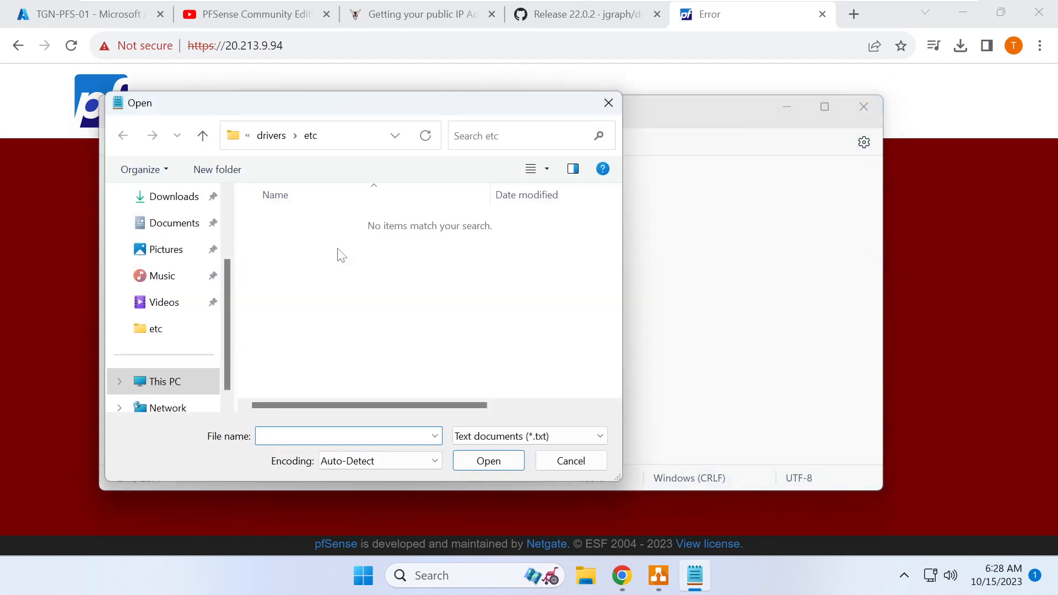
pyautogui.click(366, 139)
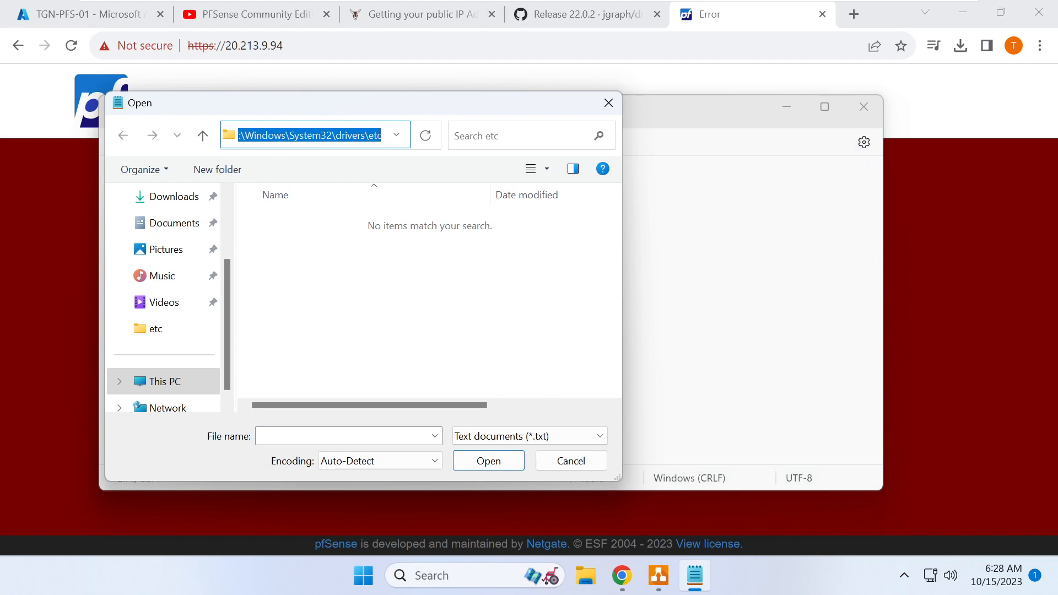
pyautogui.click(479, 436)
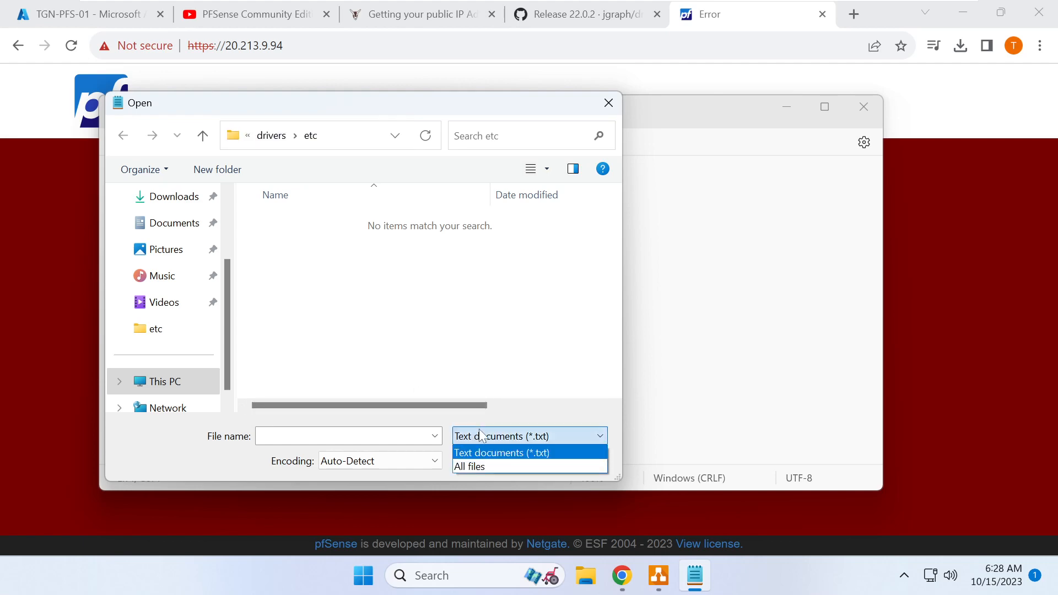
pyautogui.click(492, 468)
pyautogui.doubleClick(280, 220)
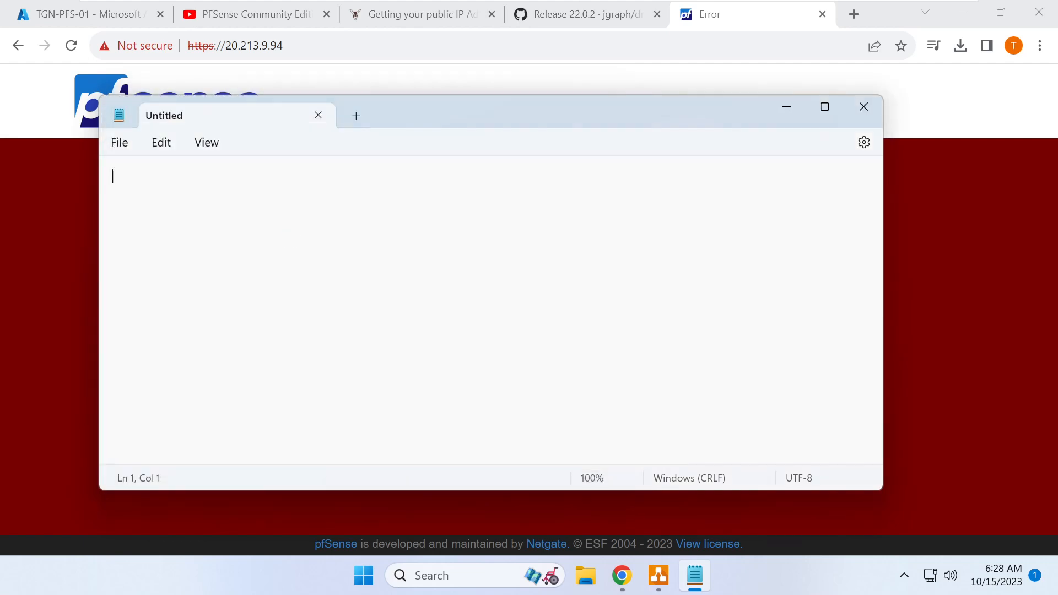
pyautogui.scroll(-2, 496, 313)
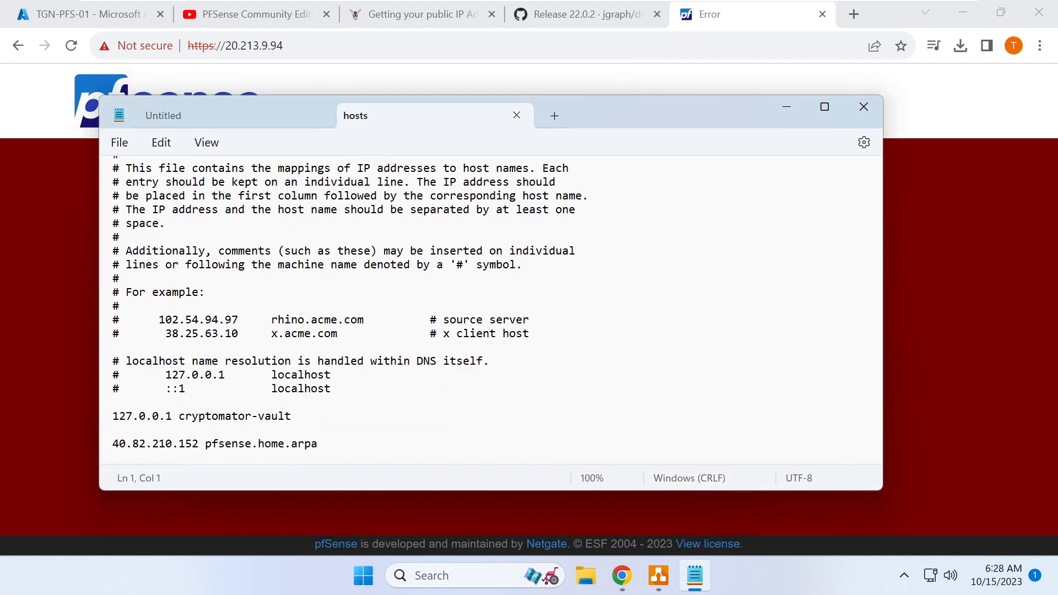
# - Change the pfsense.home.arpa entry from 40.82.210.152 to 20.213.9.94 and copy the host name
pyautogui.doubleClick(255, 46)
pyautogui.hotkey('ctrl', 'c')
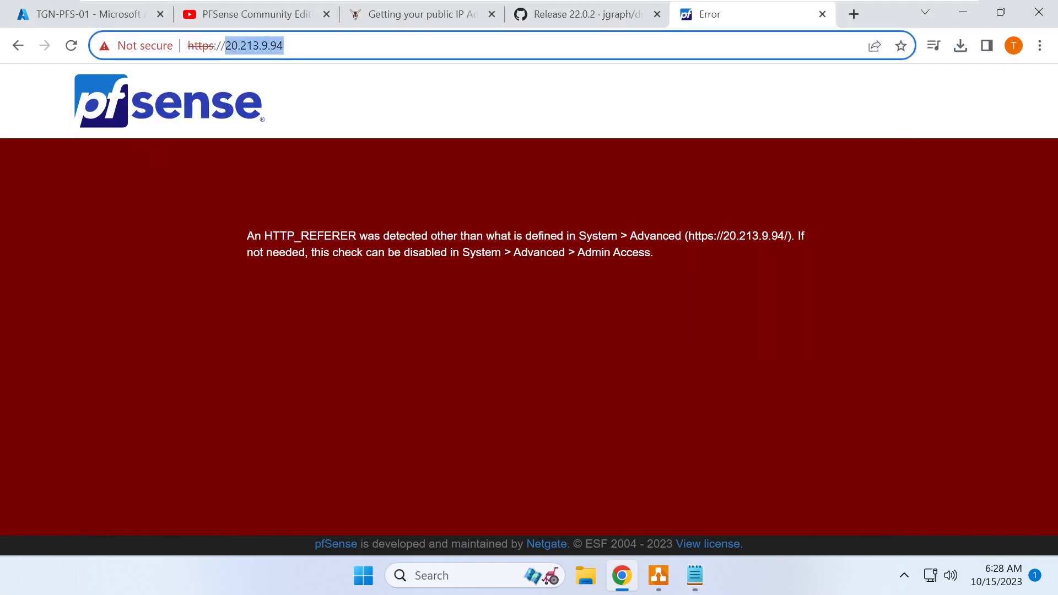
pyautogui.click(695, 575)
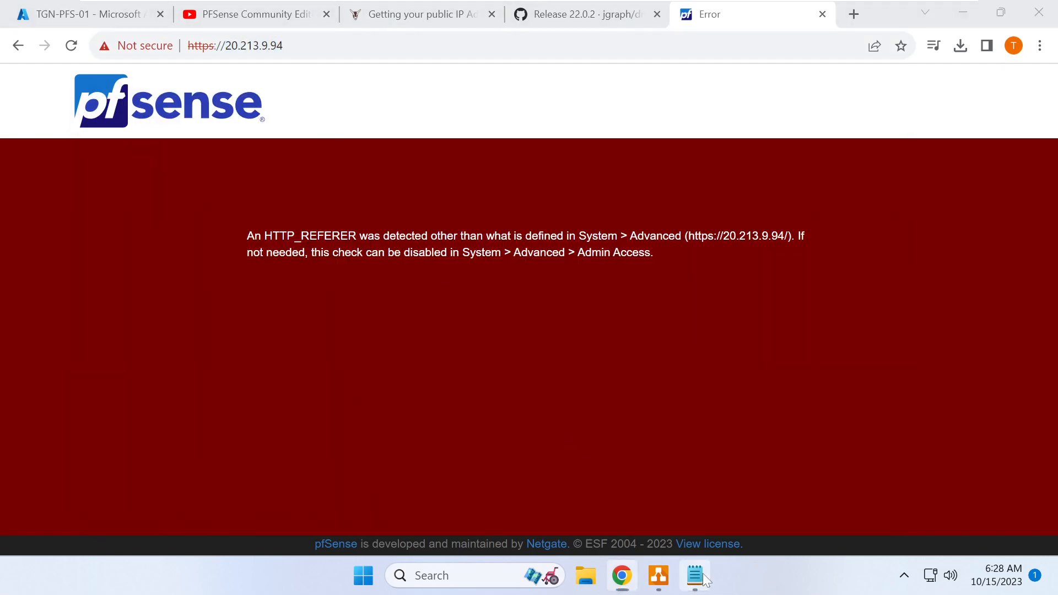
pyautogui.moveTo(199, 445); pyautogui.dragTo(113, 444)
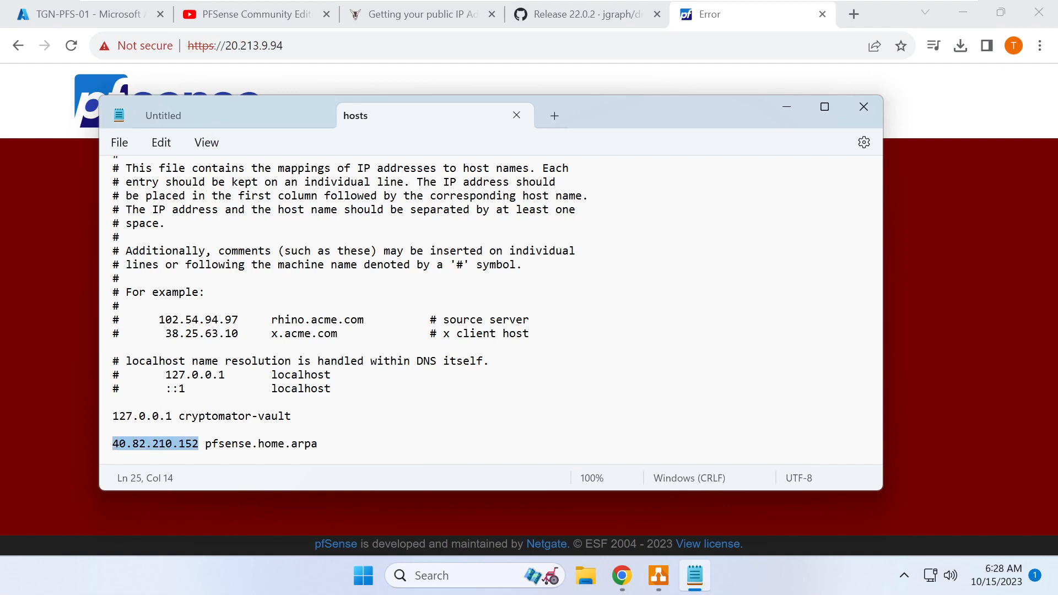
pyautogui.hotkey('ctrl', 'v')
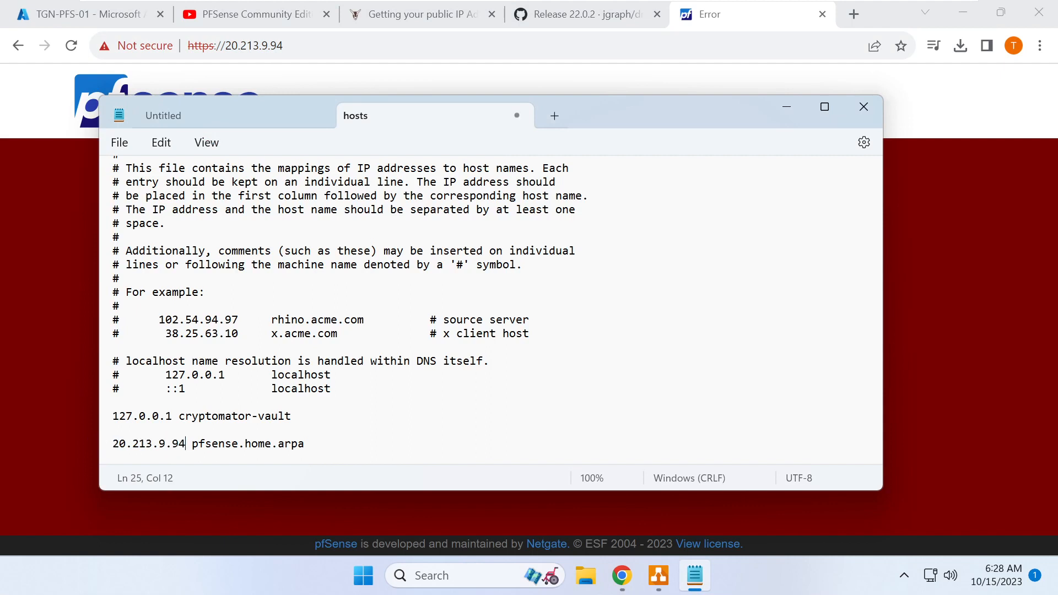
pyautogui.moveTo(305, 445); pyautogui.dragTo(113, 445)
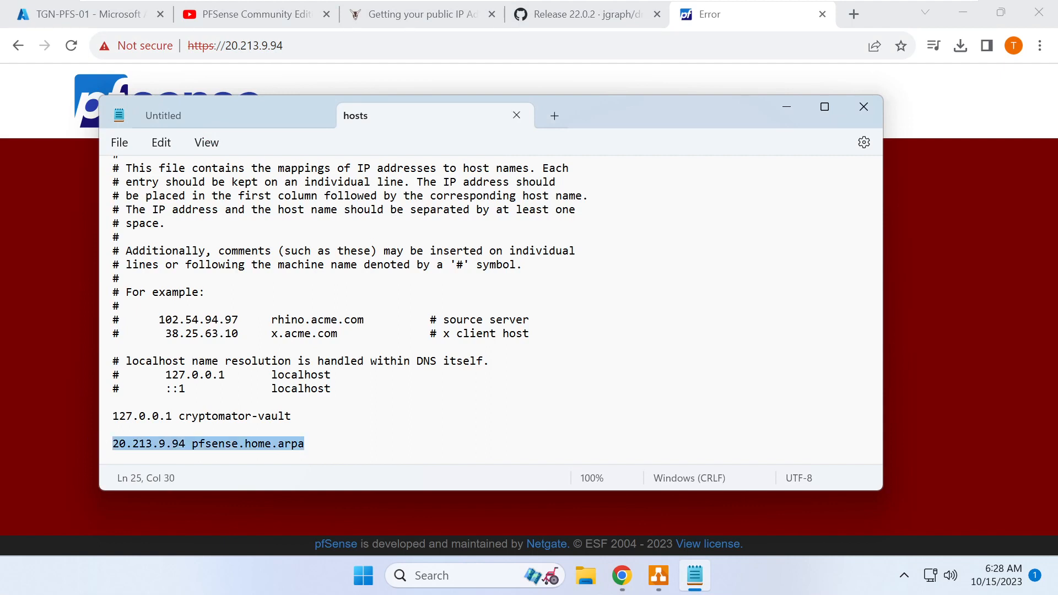
pyautogui.click(212, 445)
pyautogui.moveTo(192, 445); pyautogui.dragTo(305, 445)
pyautogui.hotkey('ctrl', 'c')
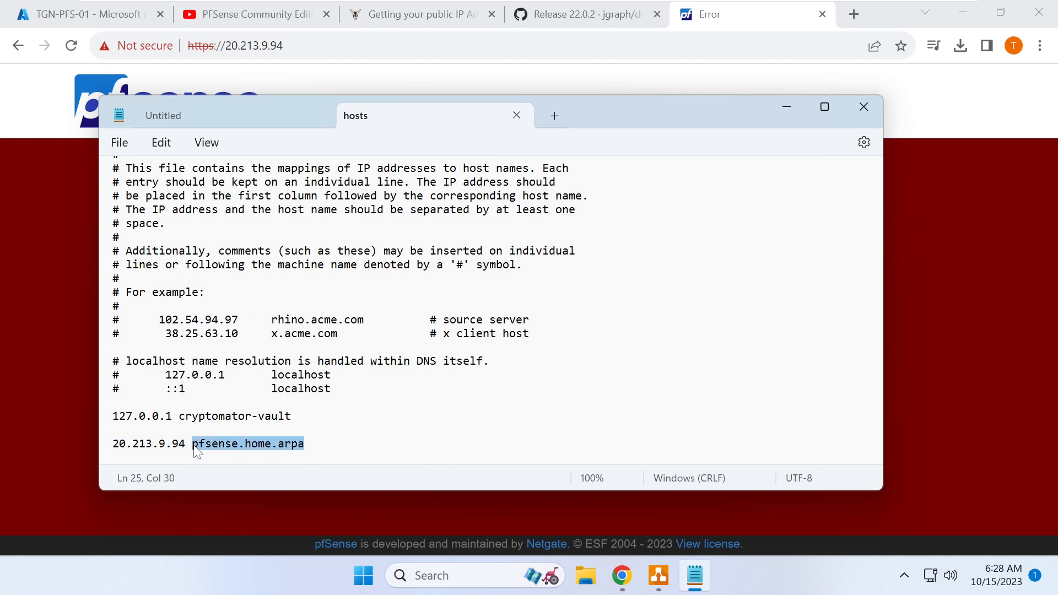
pyautogui.click(6, 392)
pyautogui.moveTo(226, 45); pyautogui.dragTo(286, 46)
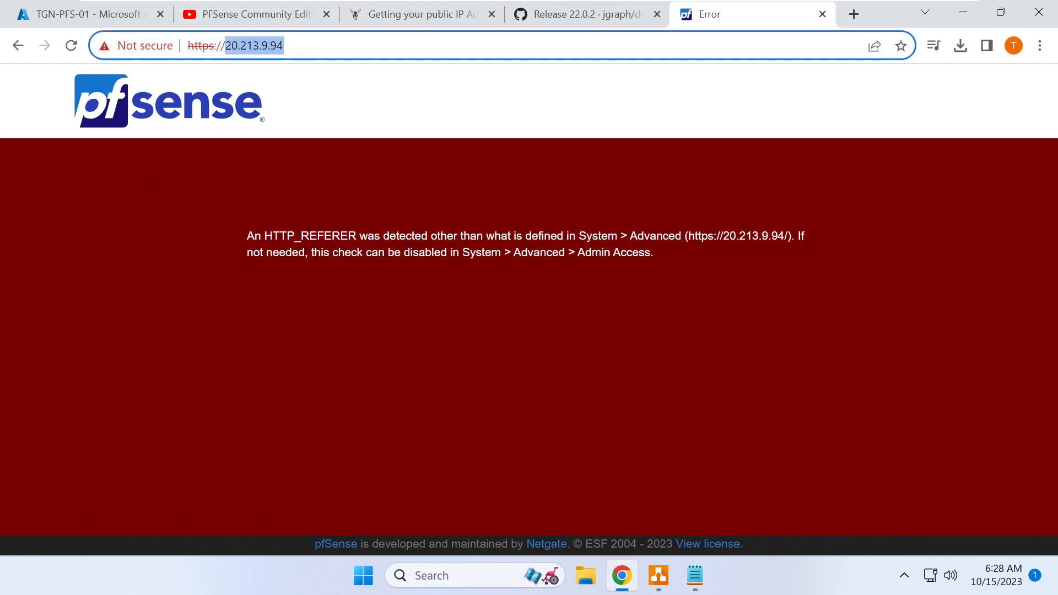
# - Load pfsense.home.arpa and attempt an admin sign-in, which is rejected
pyautogui.hotkey('ctrl', 'v')
pyautogui.press('Return')
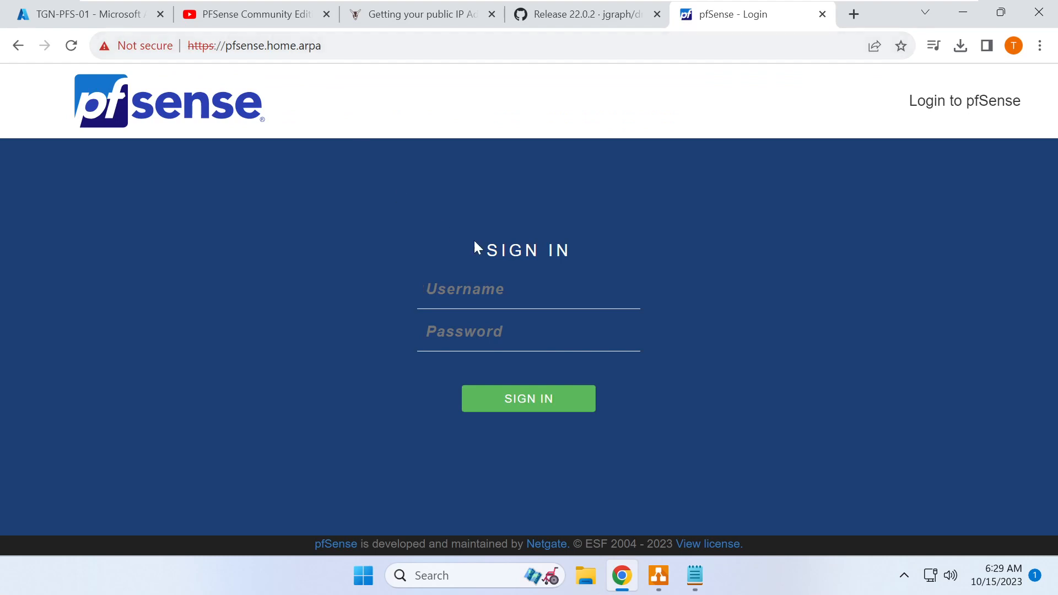
pyautogui.write('admin')
pyautogui.press('Tab')
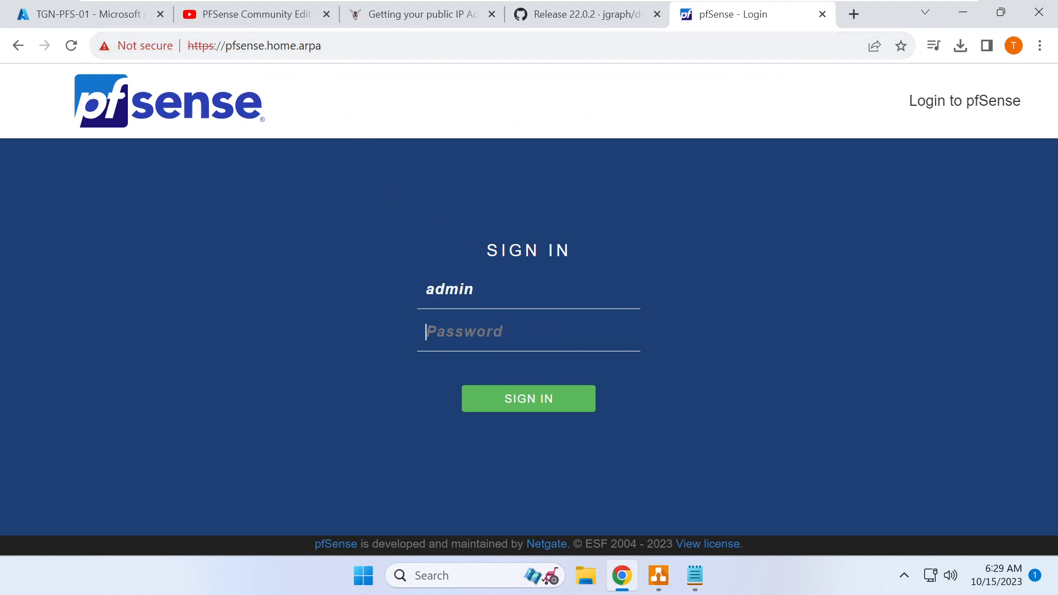
pyautogui.write('pf••••••••')
pyautogui.press('Return')
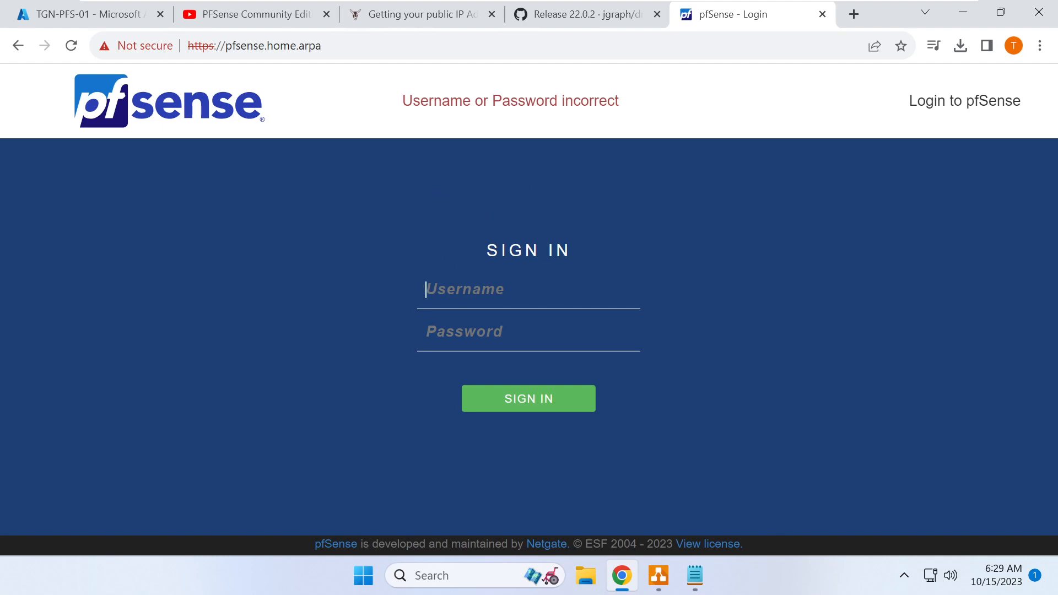
# - Return to the TGN-PFS-01 page in Azure and scroll down to Serial console
pyautogui.click(85, 17)
pyautogui.scroll(-5, 171, 273)
pyautogui.scroll(-10, 166, 280)
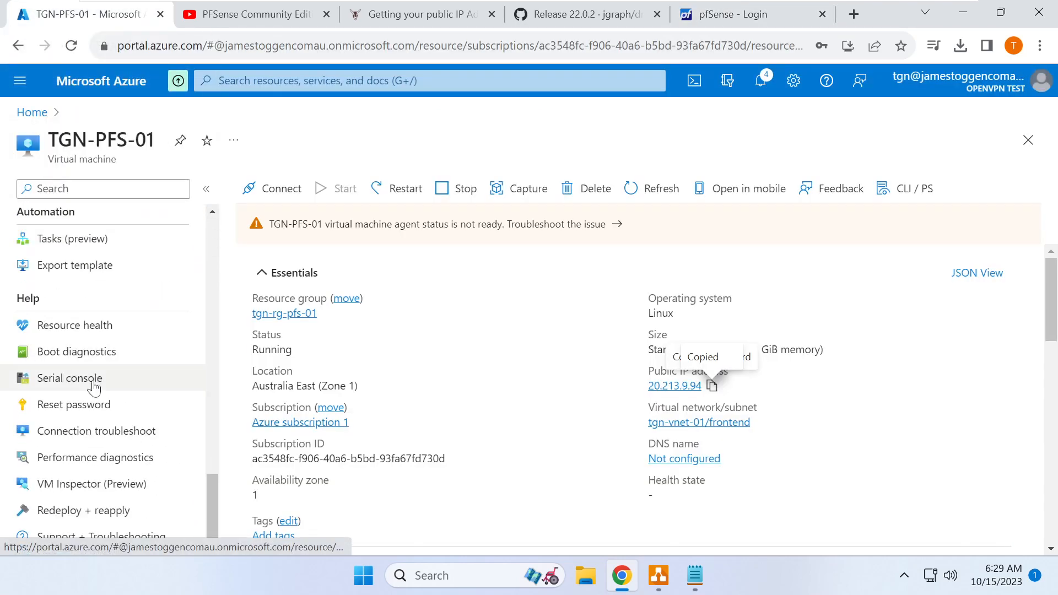
# - In the serial console, choose option 3 and confirm with y to reset the webConfigurator password
pyautogui.click(95, 387)
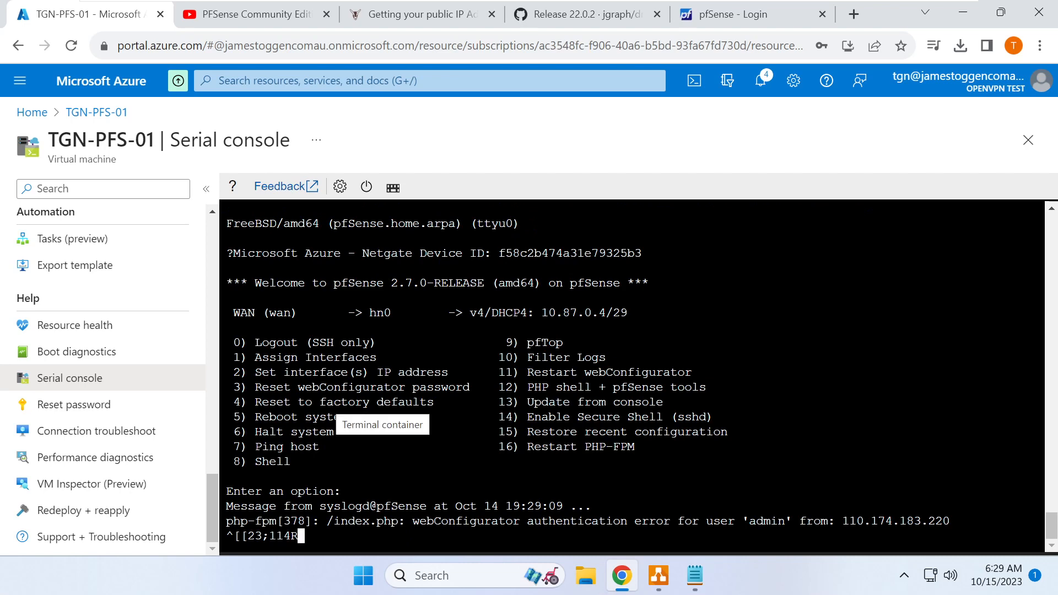
pyautogui.press('Return')
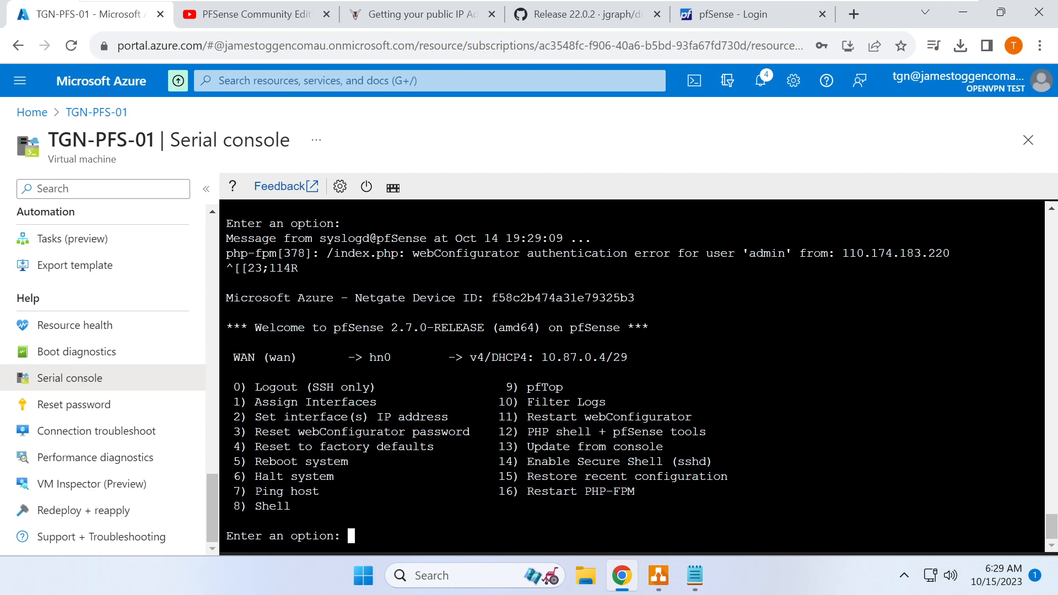
pyautogui.write('3')
pyautogui.press('Return')
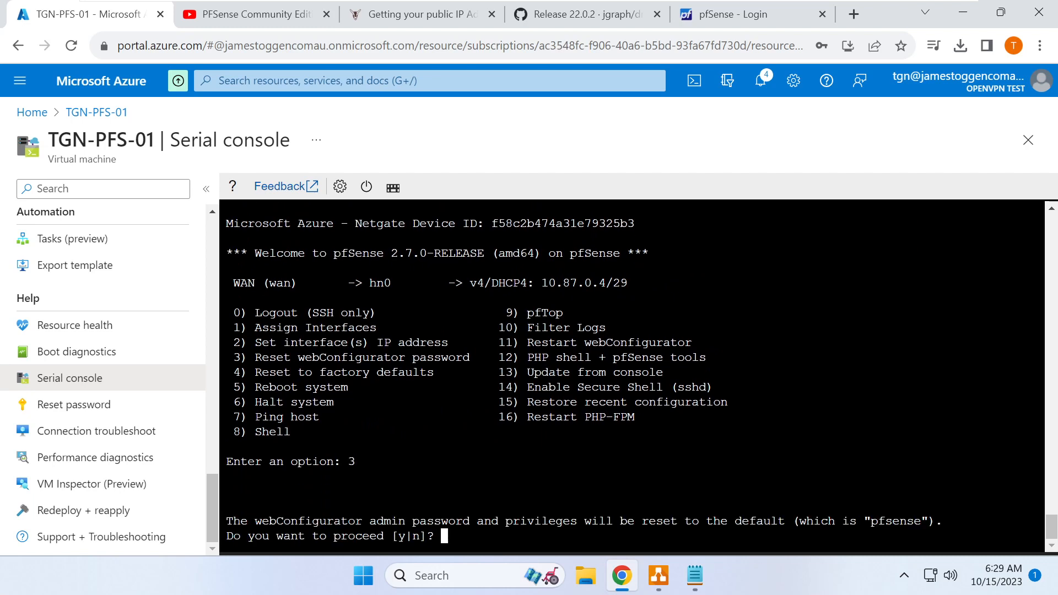
pyautogui.write('y')
pyautogui.press('Return')
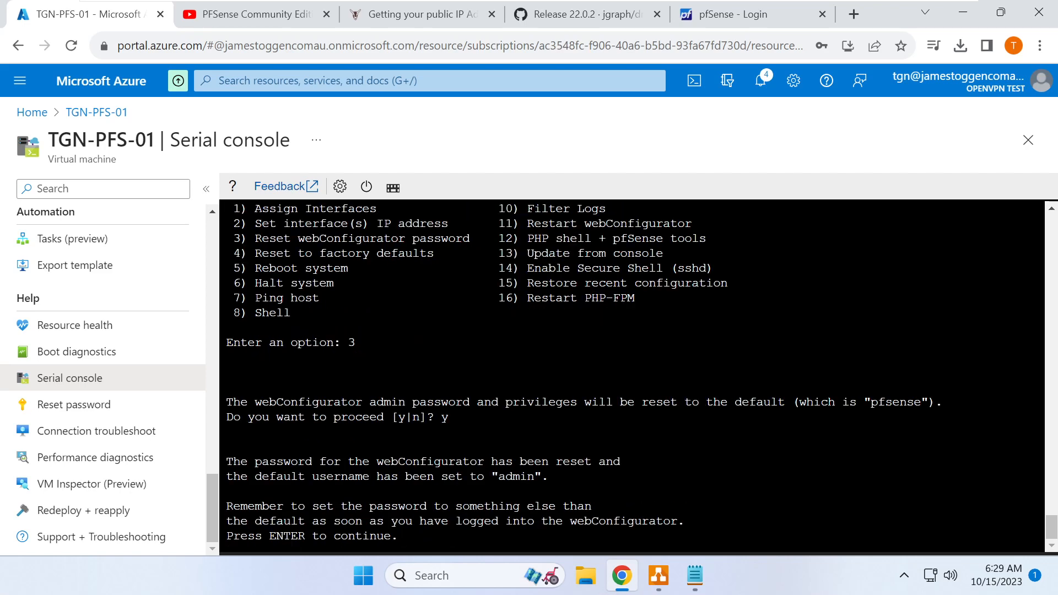
pyautogui.press('Return')
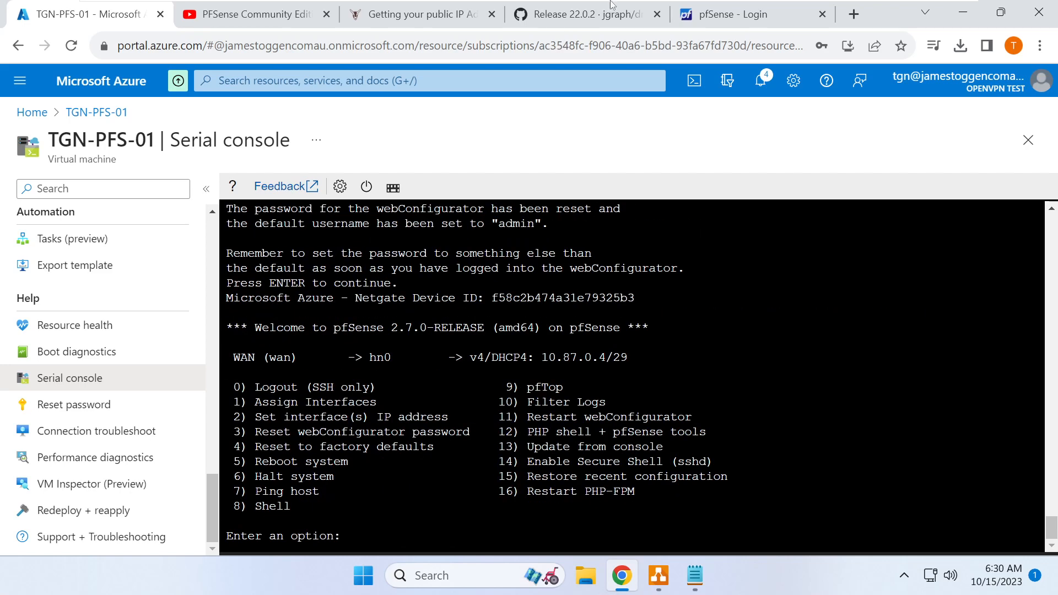
pyautogui.click(717, 14)
# - Log in as admin with the default password, accepting the licence and dismissing the survey notice
pyautogui.write('admin')
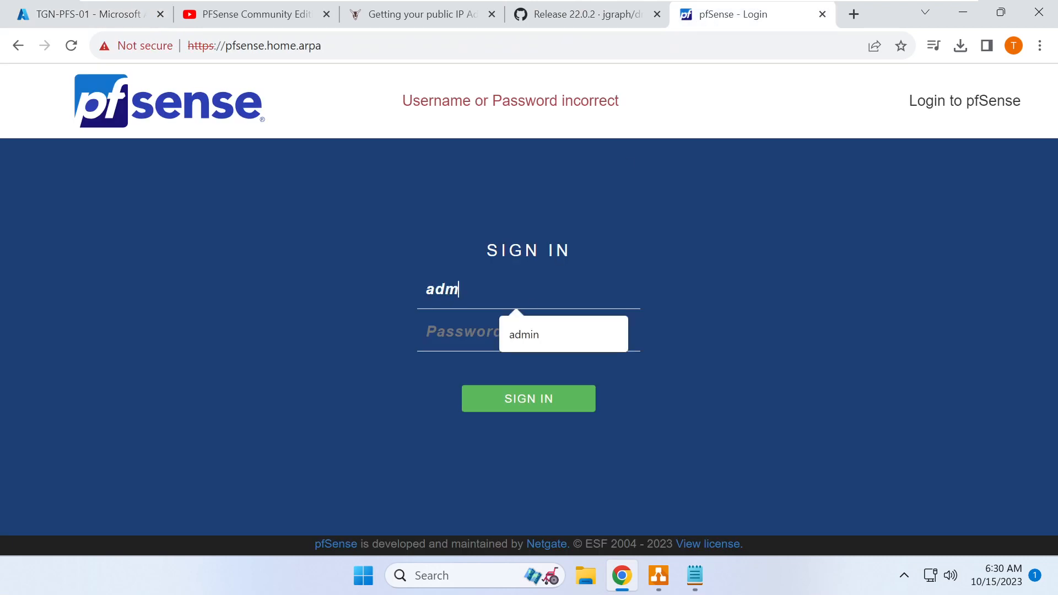
pyautogui.press('Tab')
pyautogui.write('pfsens')
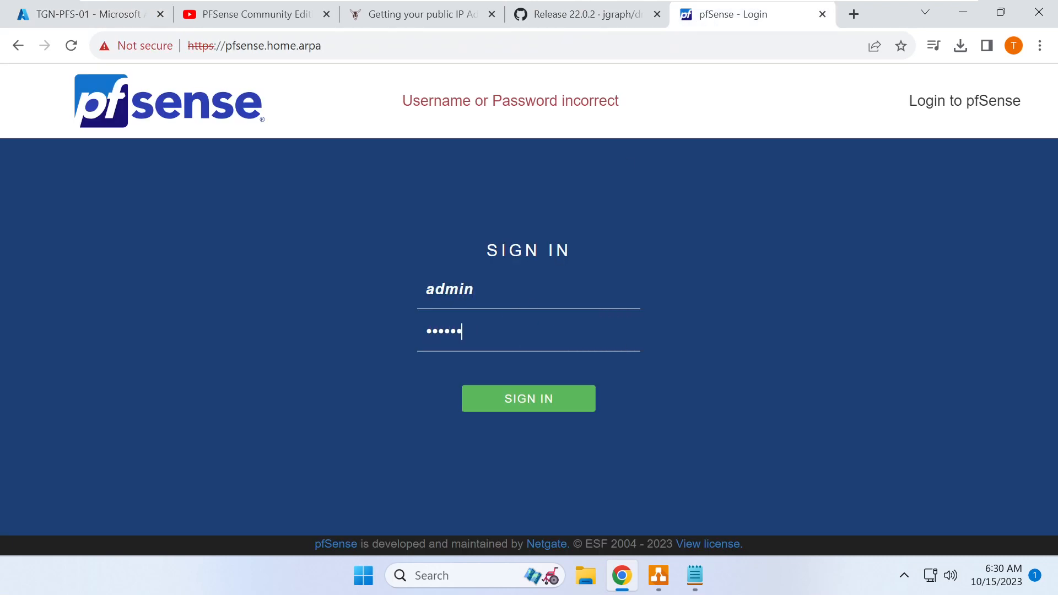
pyautogui.press('Return')
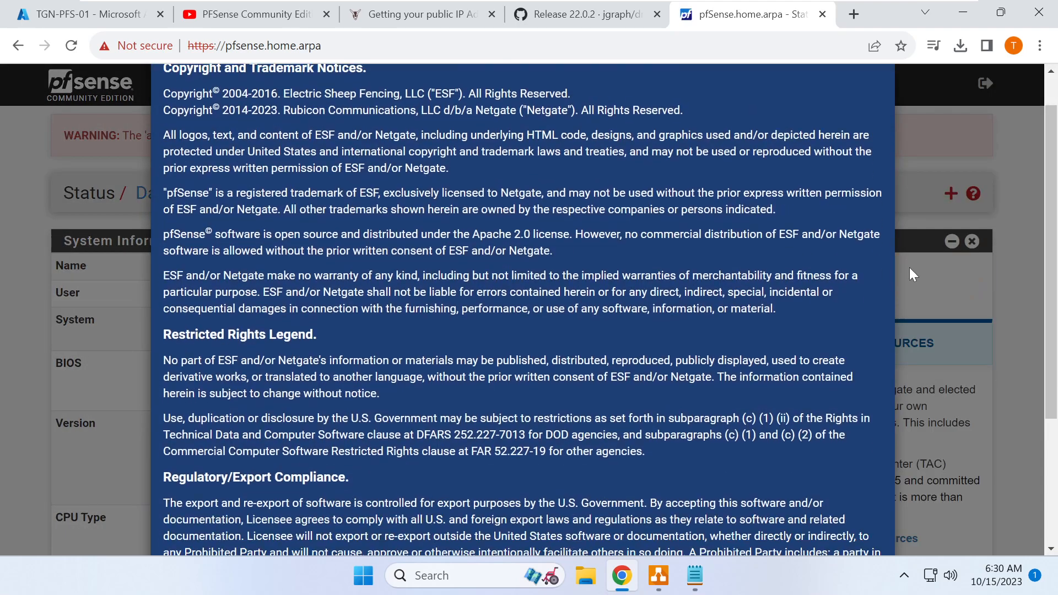
pyautogui.scroll(-3, 910, 269)
pyautogui.scroll(-1, 978, 342)
pyautogui.click(858, 511)
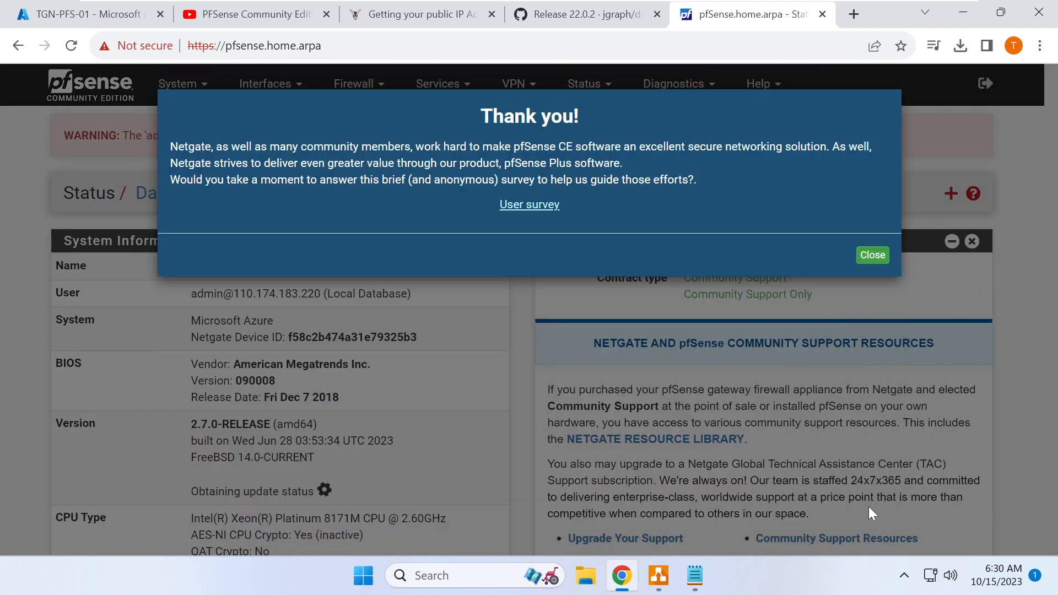
pyautogui.click(872, 255)
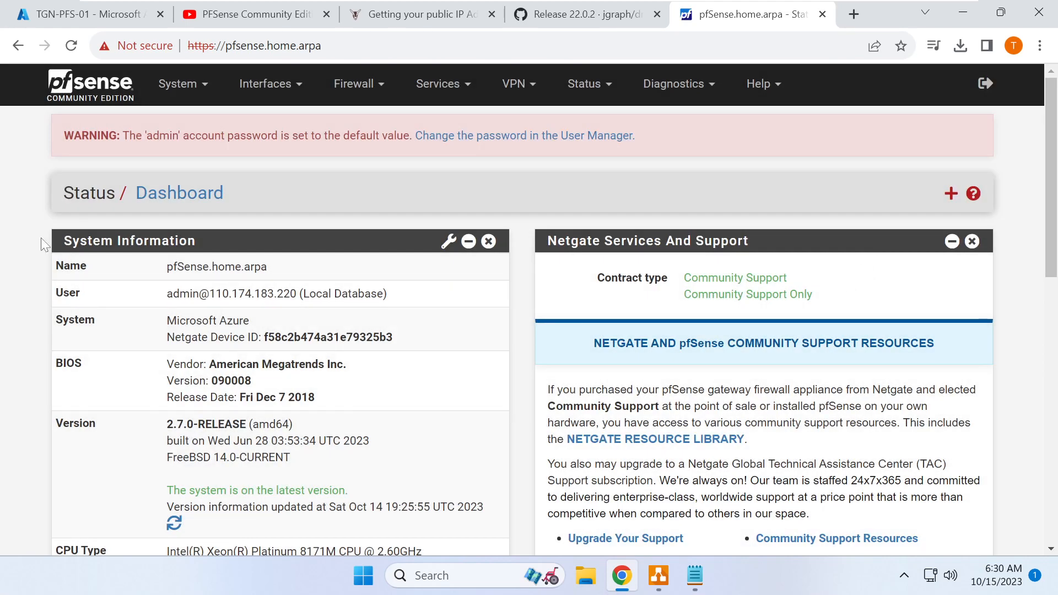
# - Compare the dashboard's system name pfSense.home.arpa with the hosts file entry
pyautogui.moveTo(167, 266); pyautogui.dragTo(268, 267)
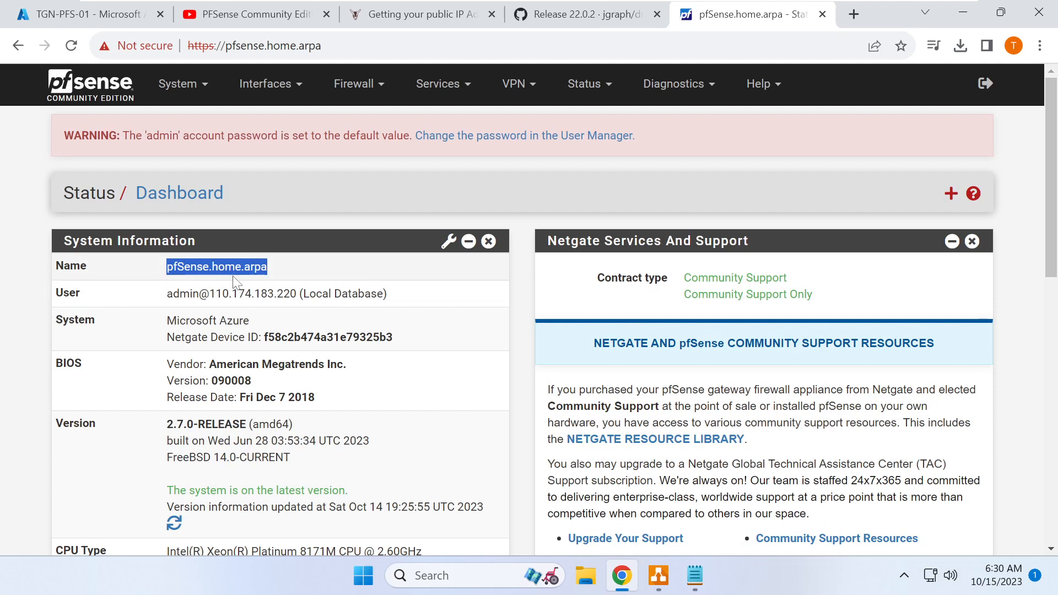
pyautogui.moveTo(167, 267); pyautogui.dragTo(275, 280)
pyautogui.click(694, 576)
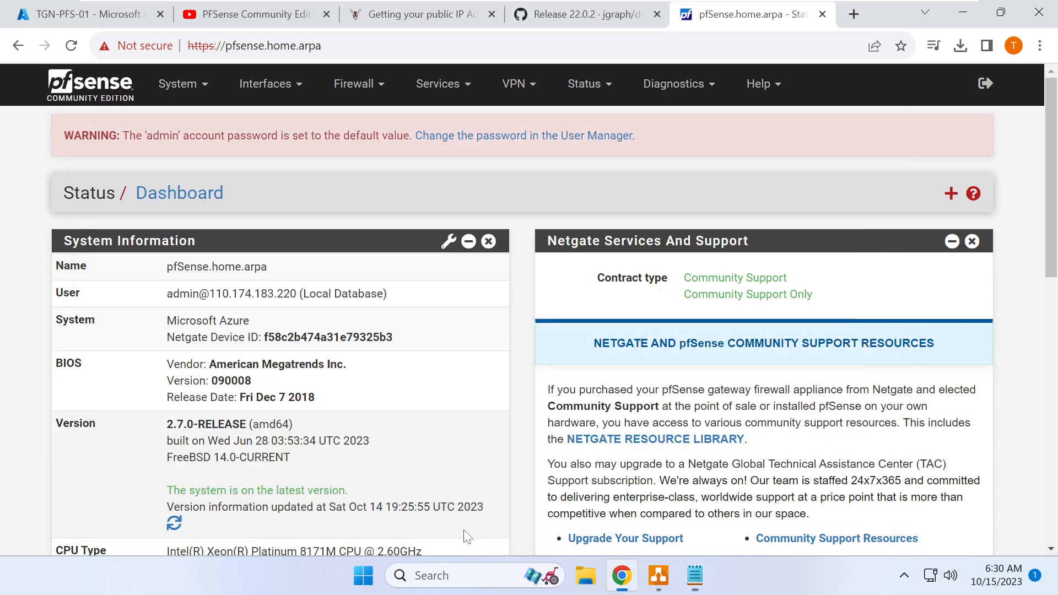
pyautogui.click(451, 537)
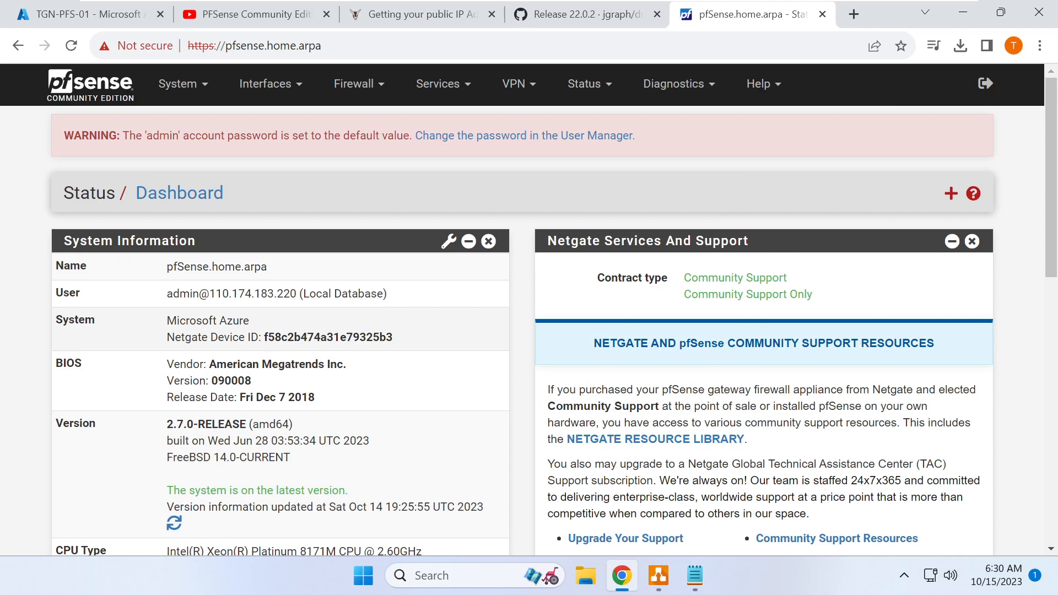
pyautogui.click(108, 18)
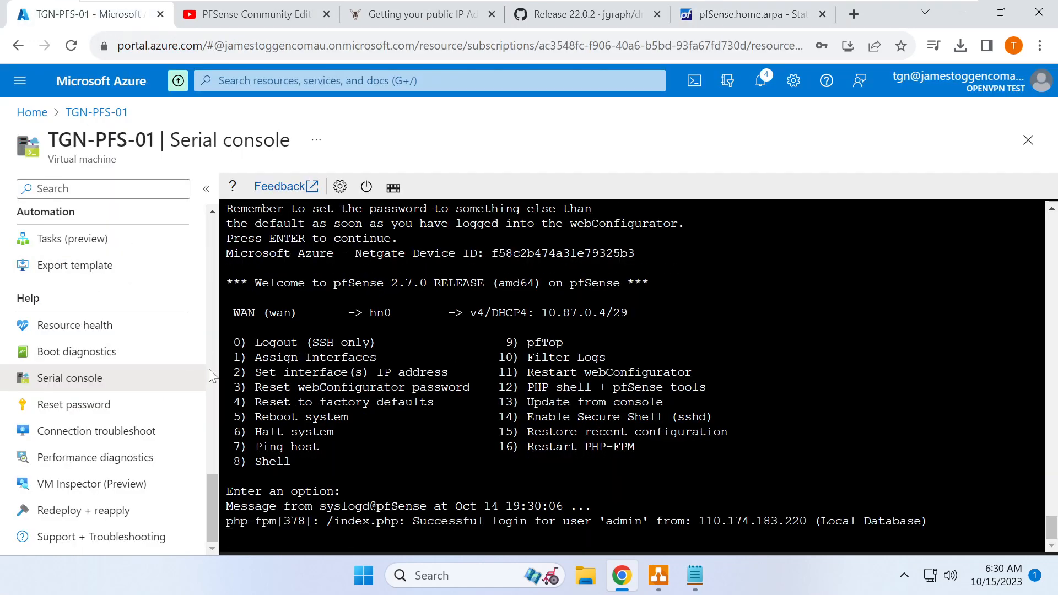
# - Open ipconfig1's edit pane on network interface tgn-pfs-01358_z1 via its IP configurations
pyautogui.moveTo(214, 521); pyautogui.dragTo(218, 223)
pyautogui.click(105, 471)
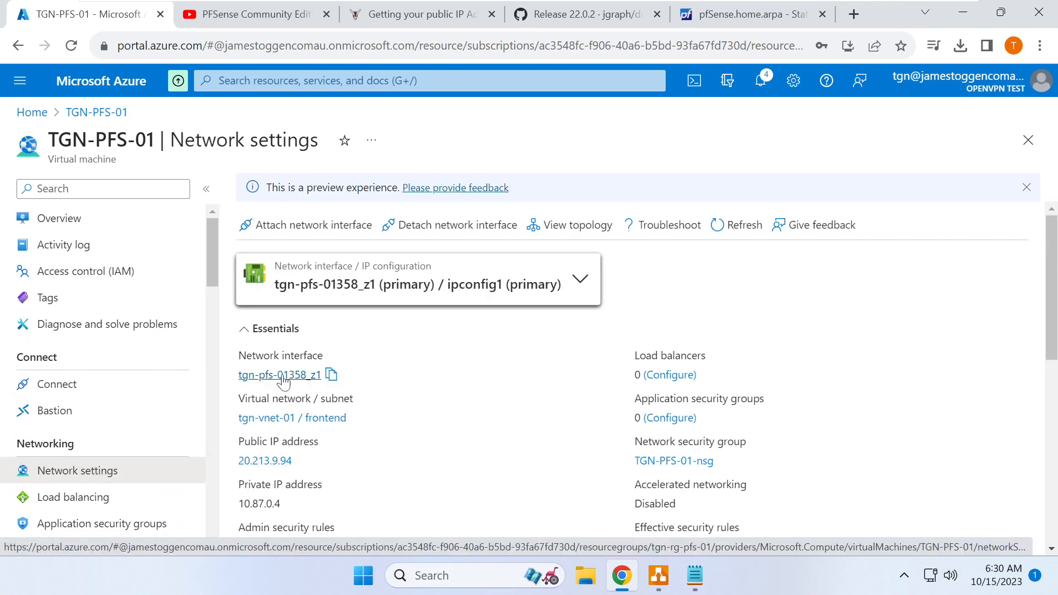
pyautogui.click(283, 377)
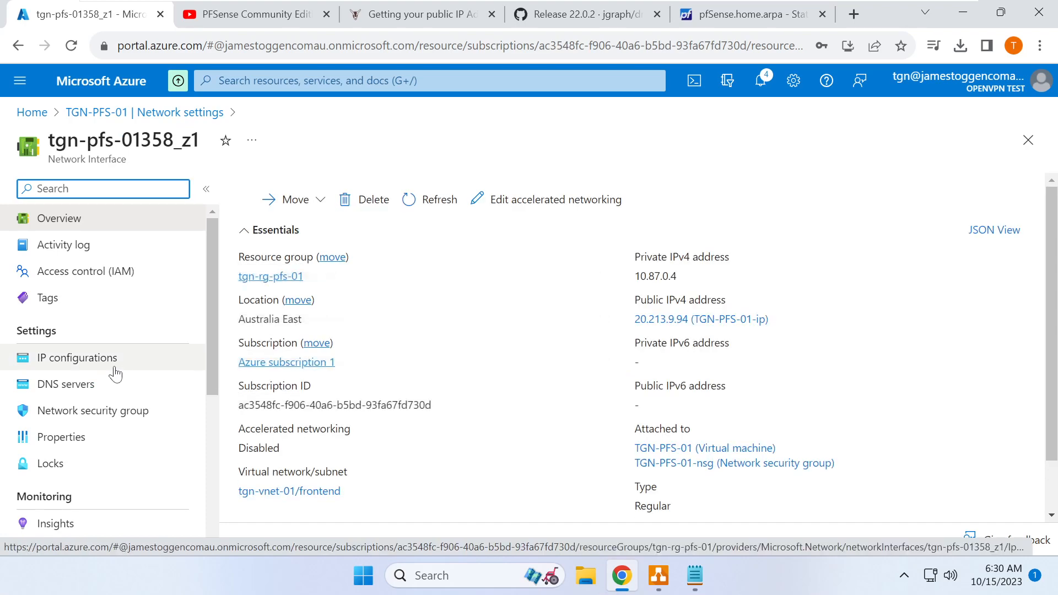
pyautogui.click(97, 369)
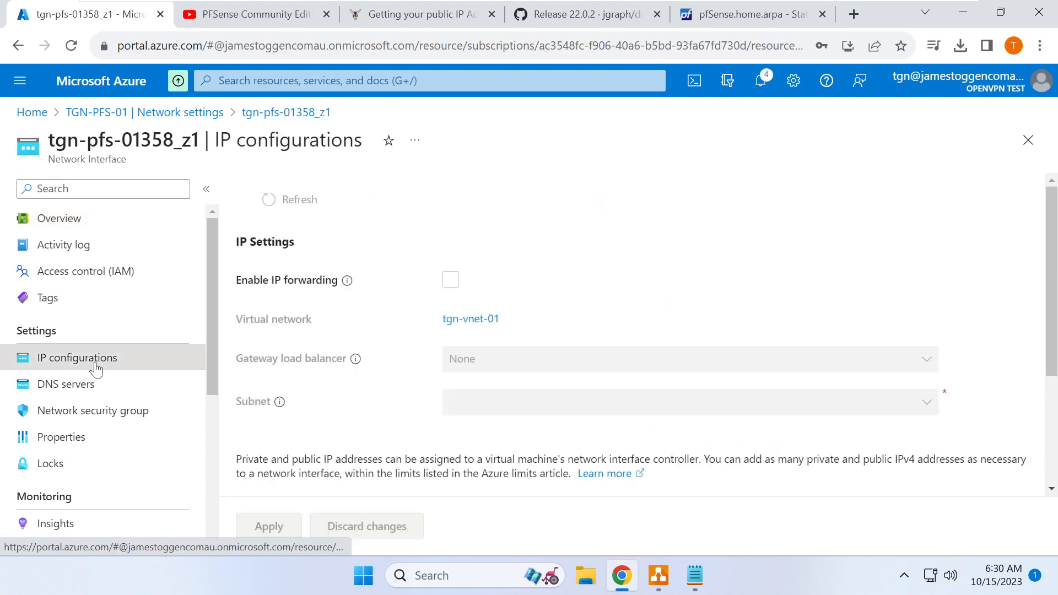
pyautogui.scroll(-3, 506, 386)
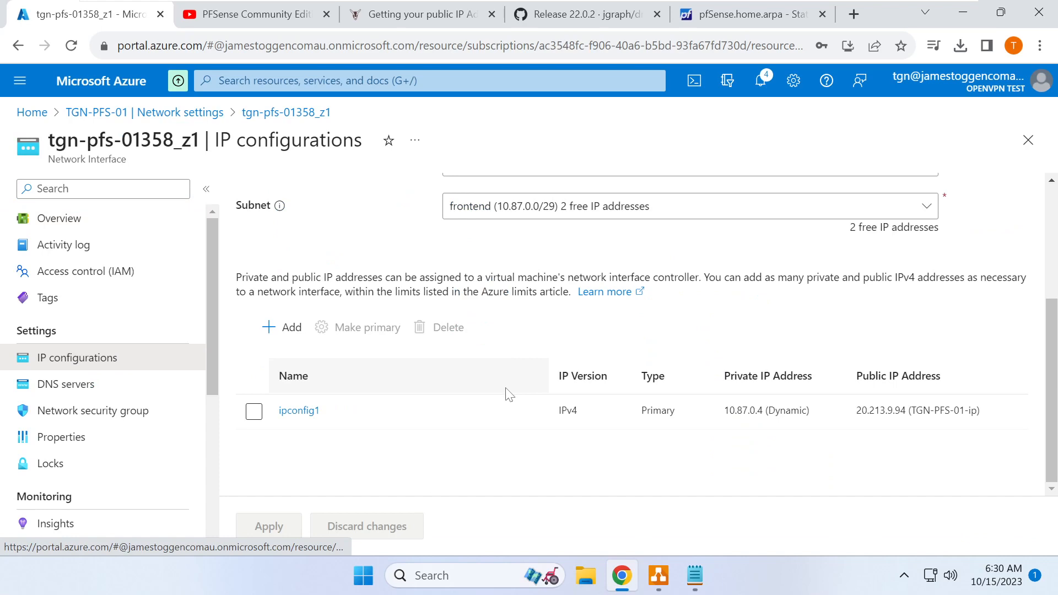
pyautogui.scroll(3, 499, 397)
pyautogui.scroll(-3, 494, 400)
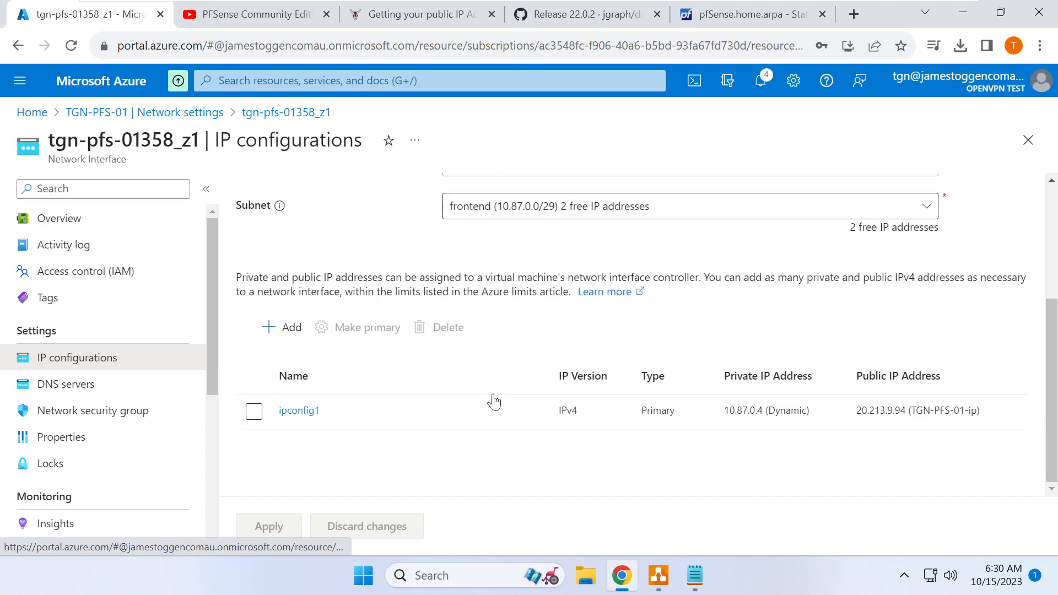
pyautogui.click(289, 410)
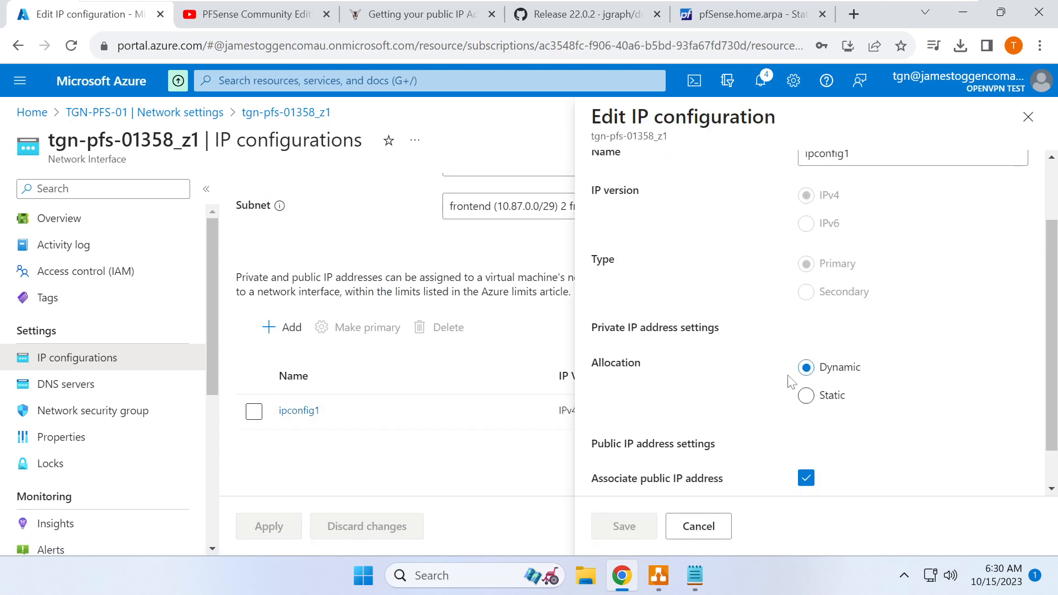
pyautogui.scroll(-3, 792, 382)
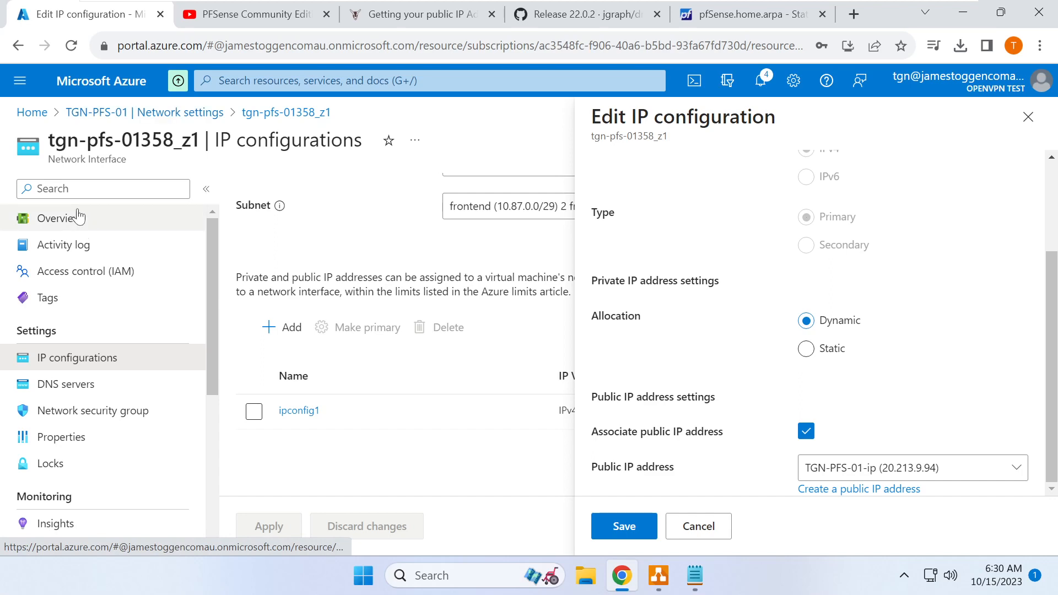
# - Navigate to the settings of the VM's public IP address 20.213.9.94
pyautogui.click(310, 80)
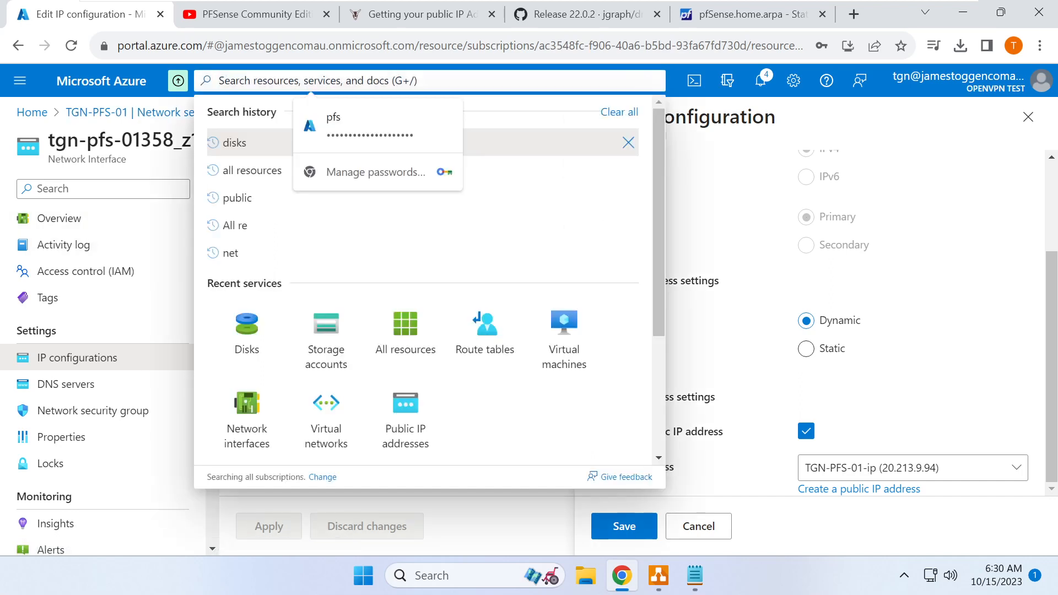
pyautogui.write('public')
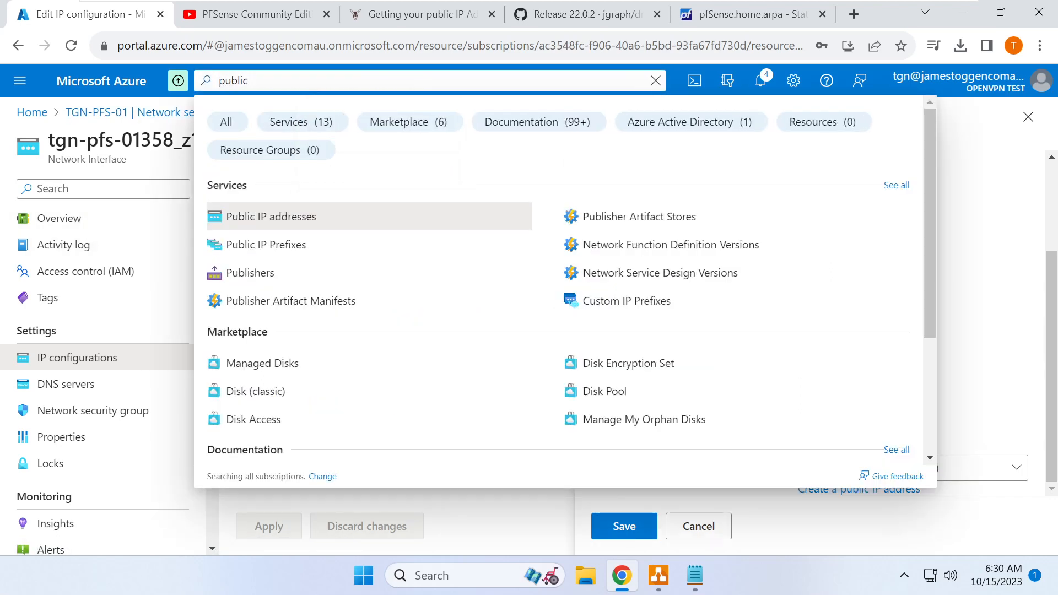
pyautogui.click(301, 217)
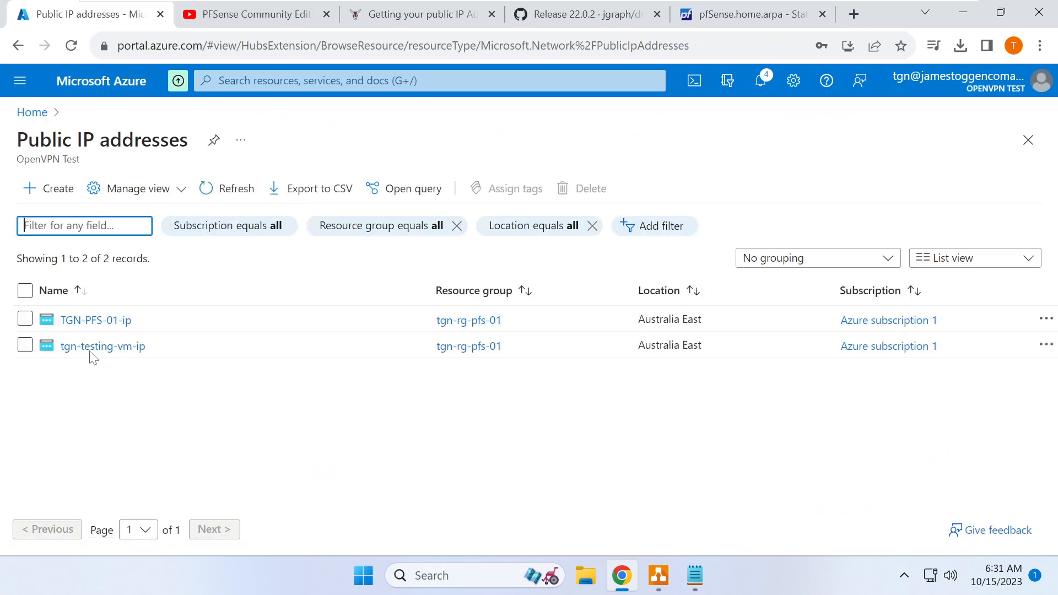
pyautogui.click(100, 321)
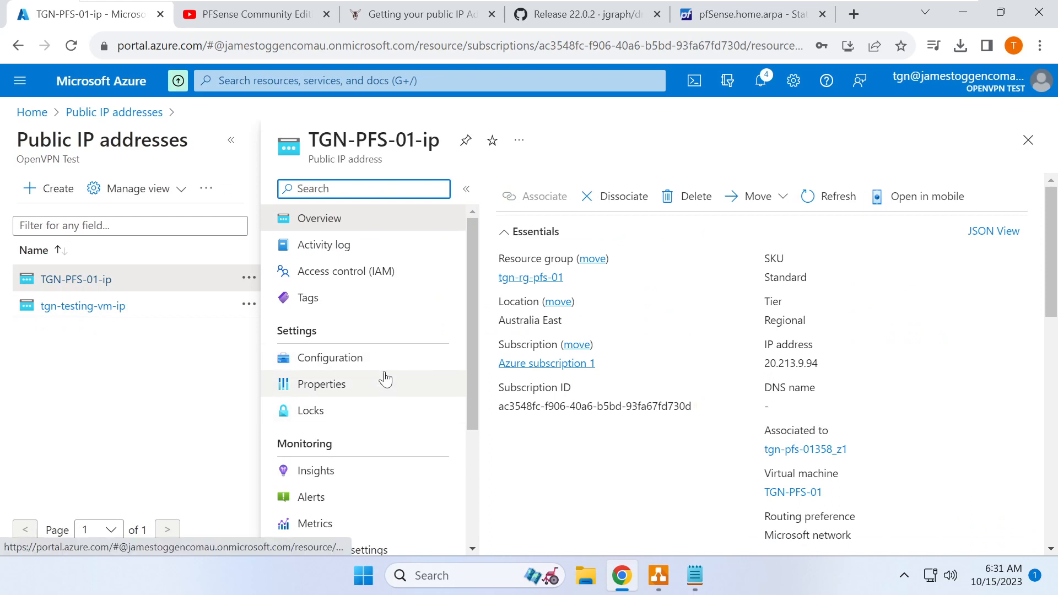
pyautogui.click(31, 112)
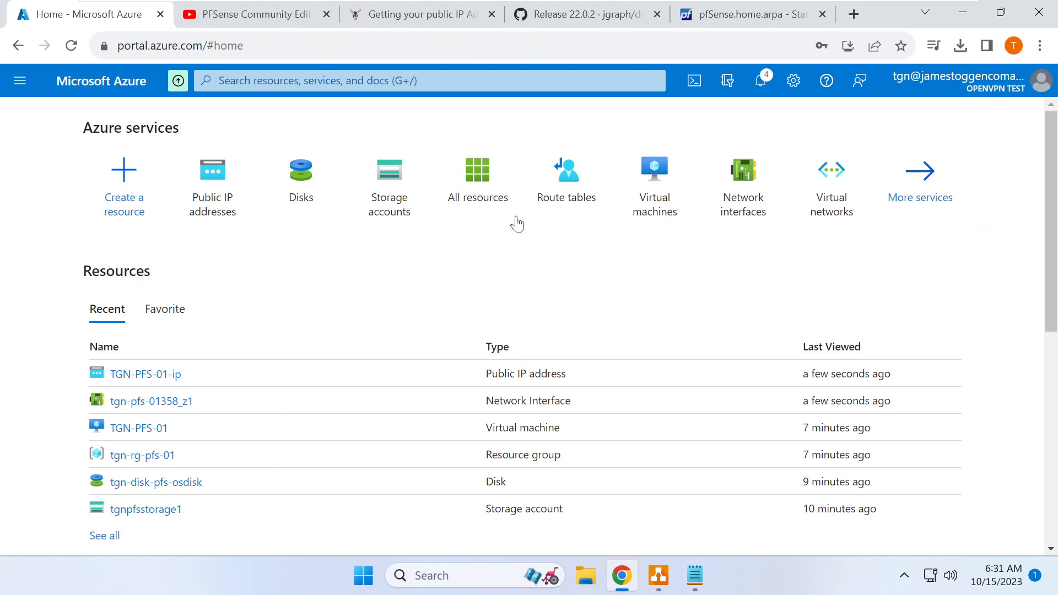
pyautogui.click(646, 203)
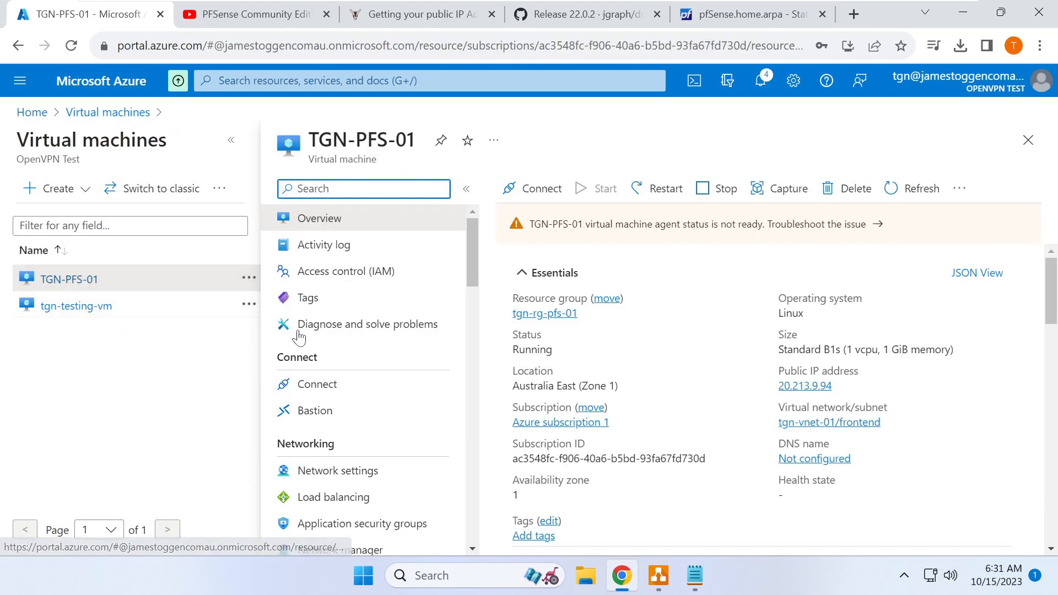
pyautogui.click(806, 388)
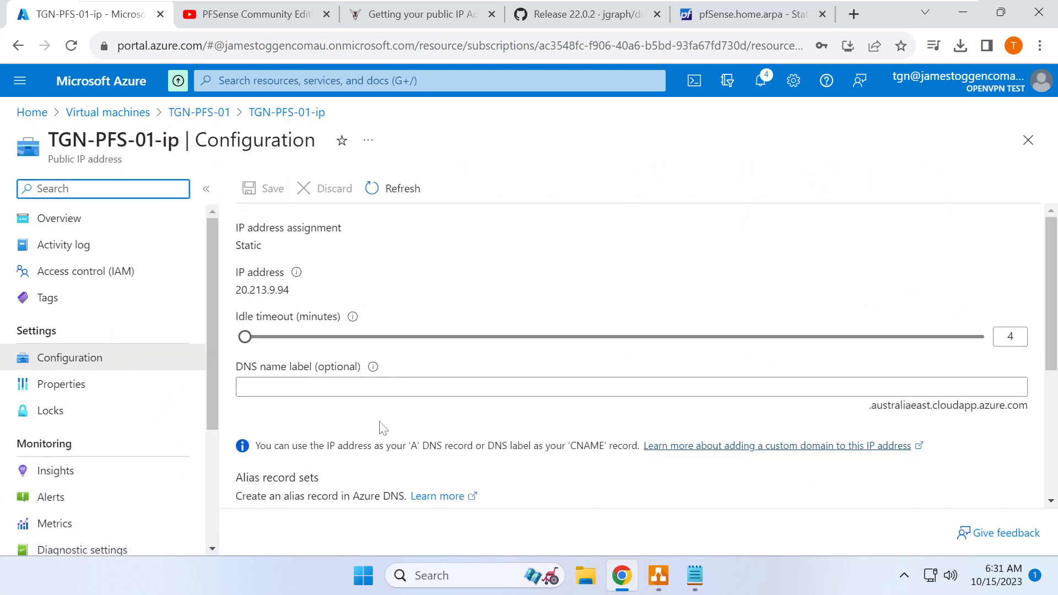
# - Set the public IP's DNS name label to tgn-pfs-fw and save
pyautogui.click(335, 387)
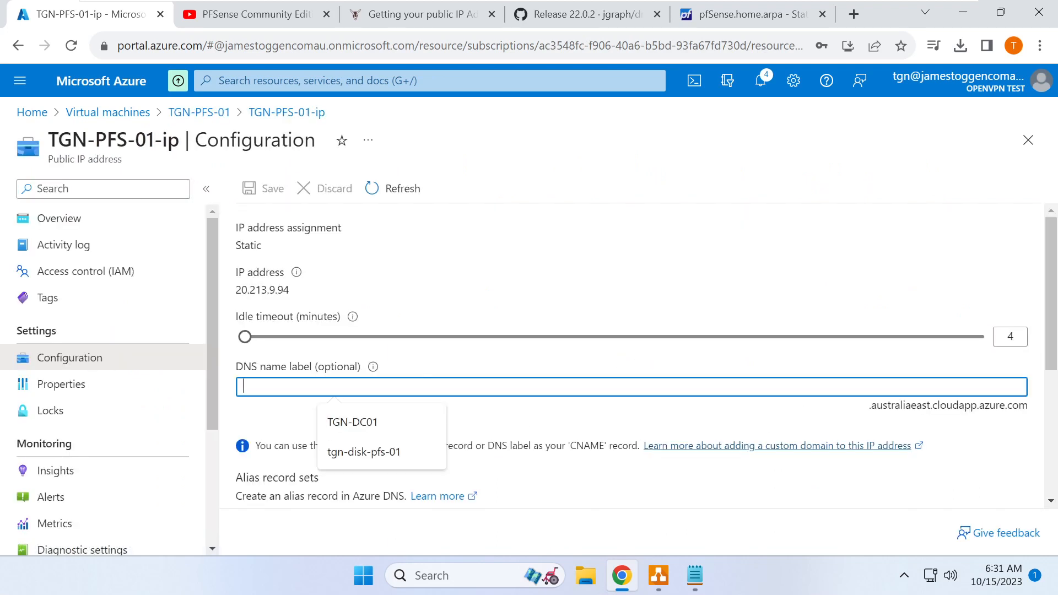
pyautogui.write('tgn-')
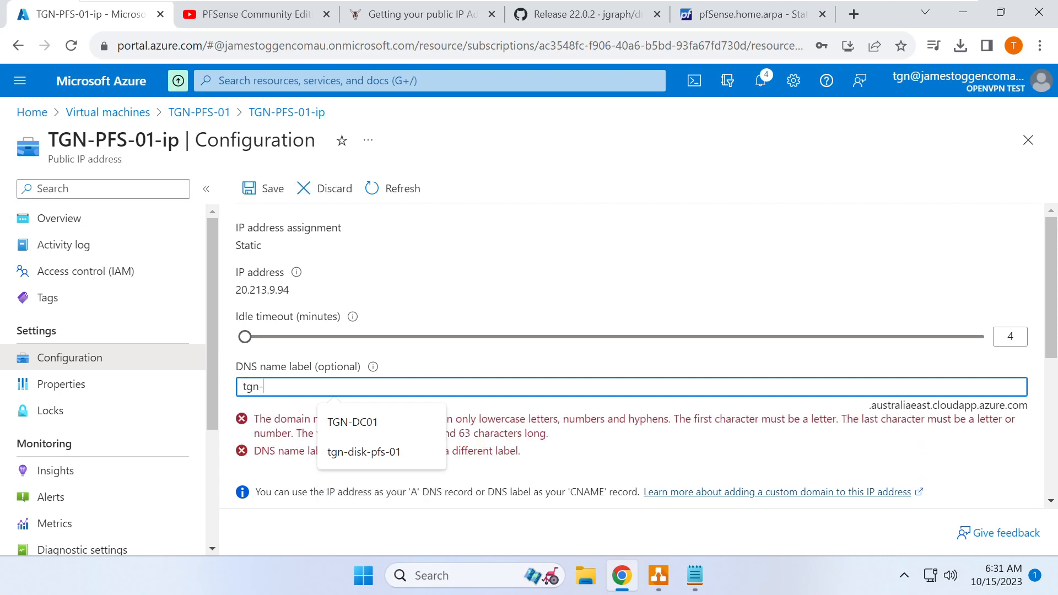
pyautogui.write('pfs-fw')
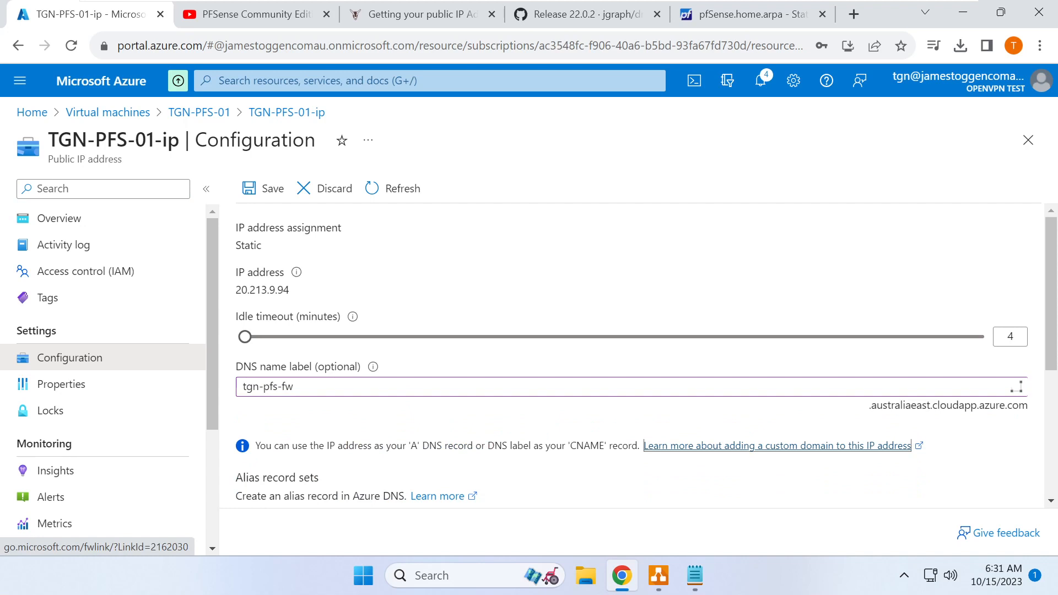
pyautogui.hotkey('ctrl', 'a')
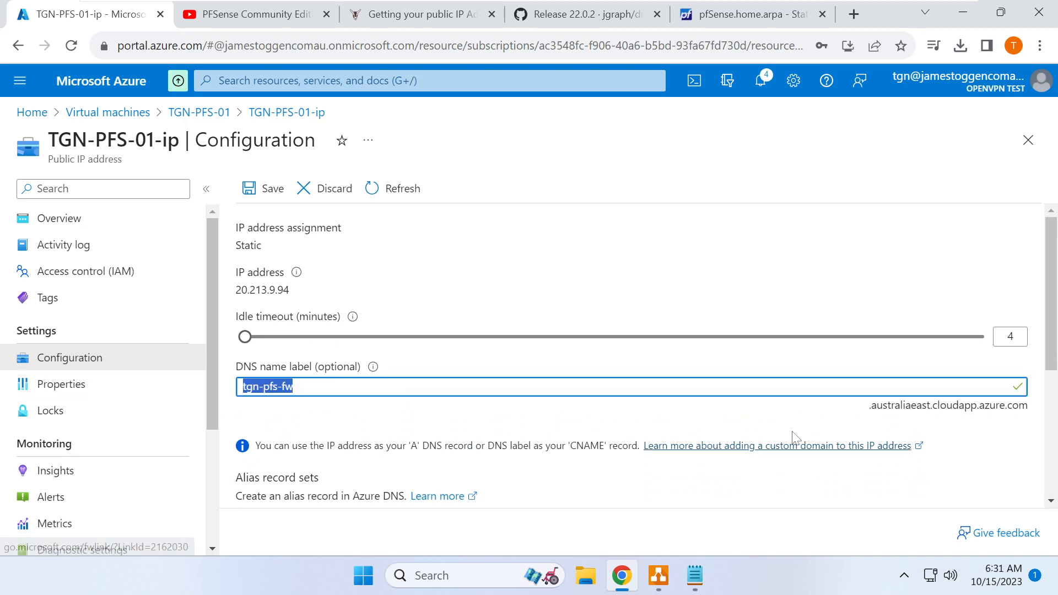
pyautogui.click(273, 196)
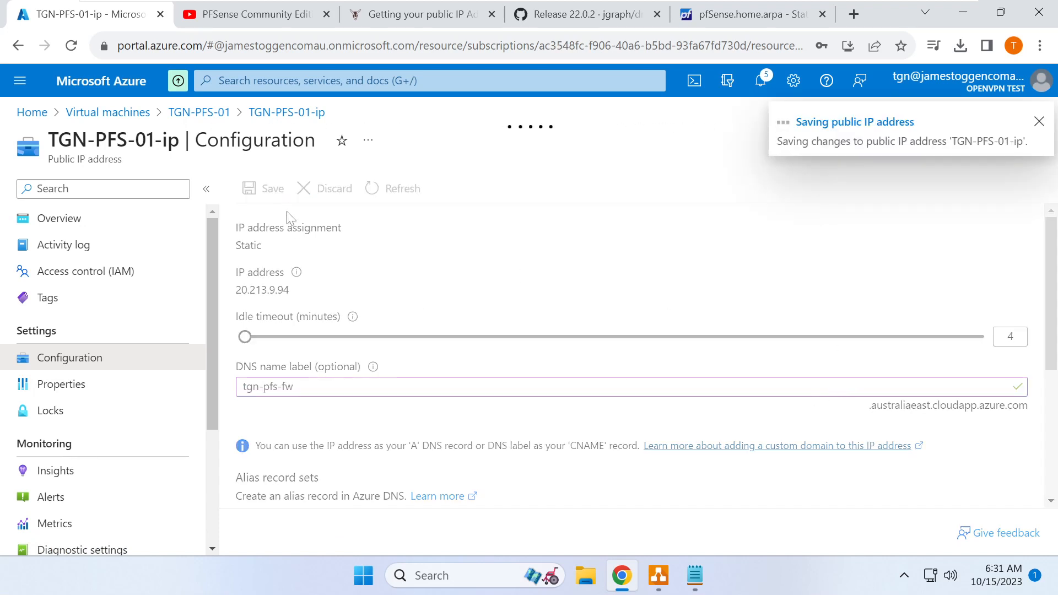
# - Copy the VM's DNS name tgn-pfs-fw.australiaeast.cloudapp.azure.com from its overview
pyautogui.click(140, 113)
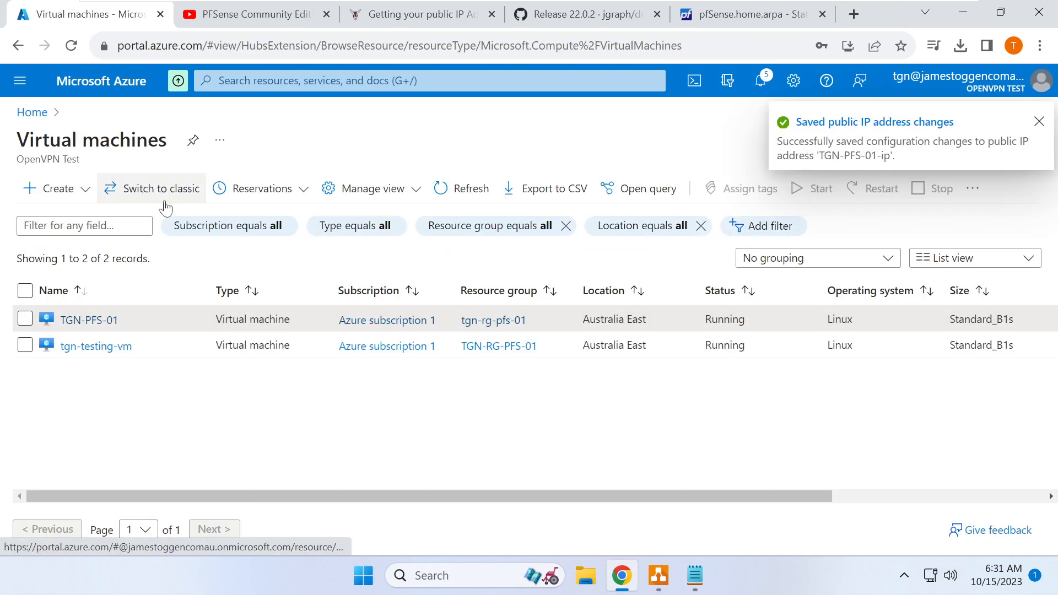
pyautogui.click(88, 320)
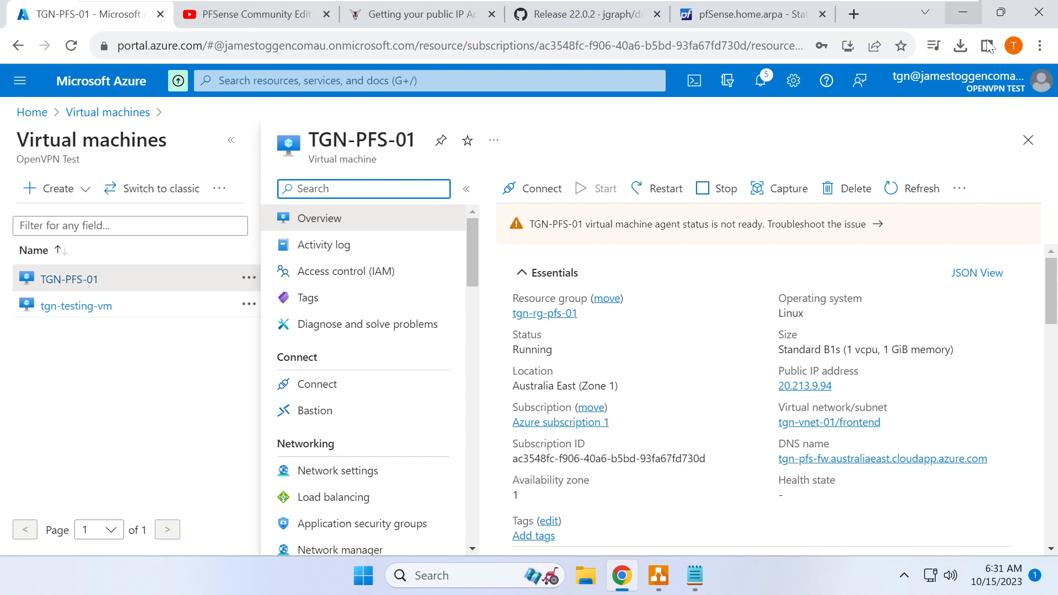
pyautogui.click(999, 460)
pyautogui.click(999, 460)
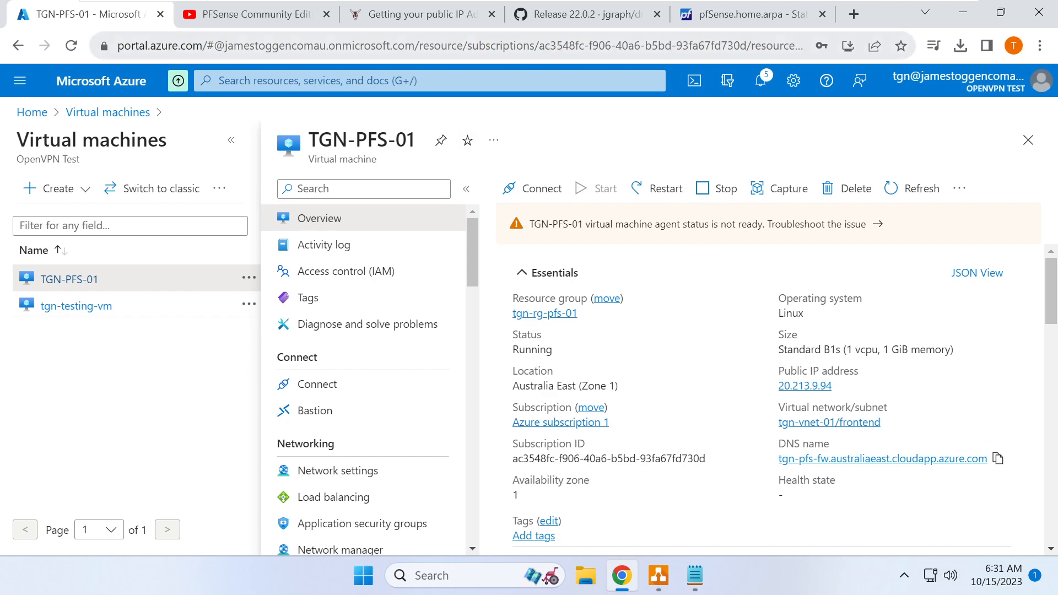
pyautogui.click(707, 18)
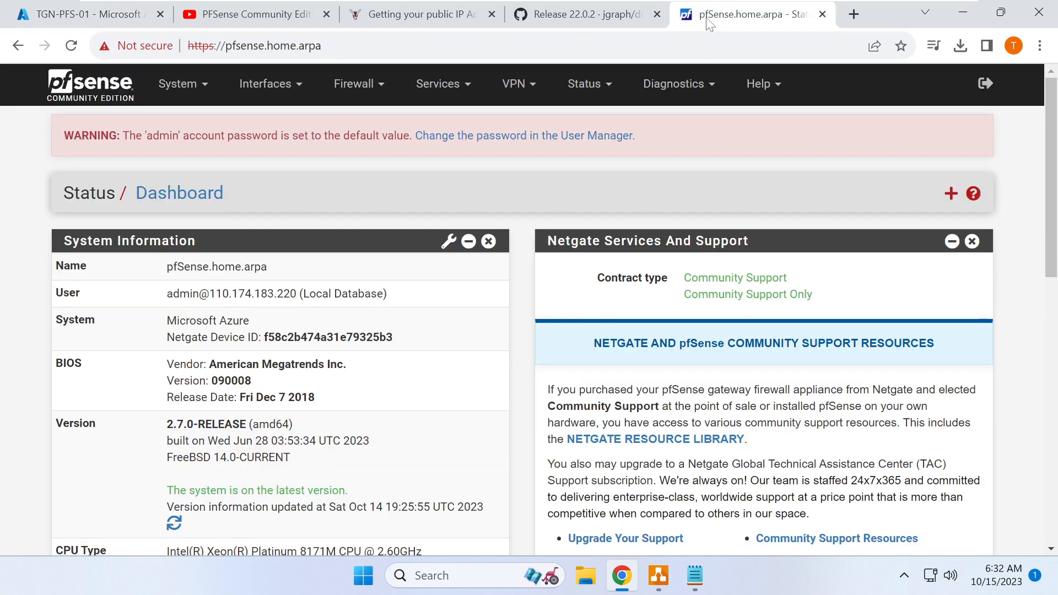
# - Replace the admin user's default password with a new one, confirm it, and save
pyautogui.click(556, 136)
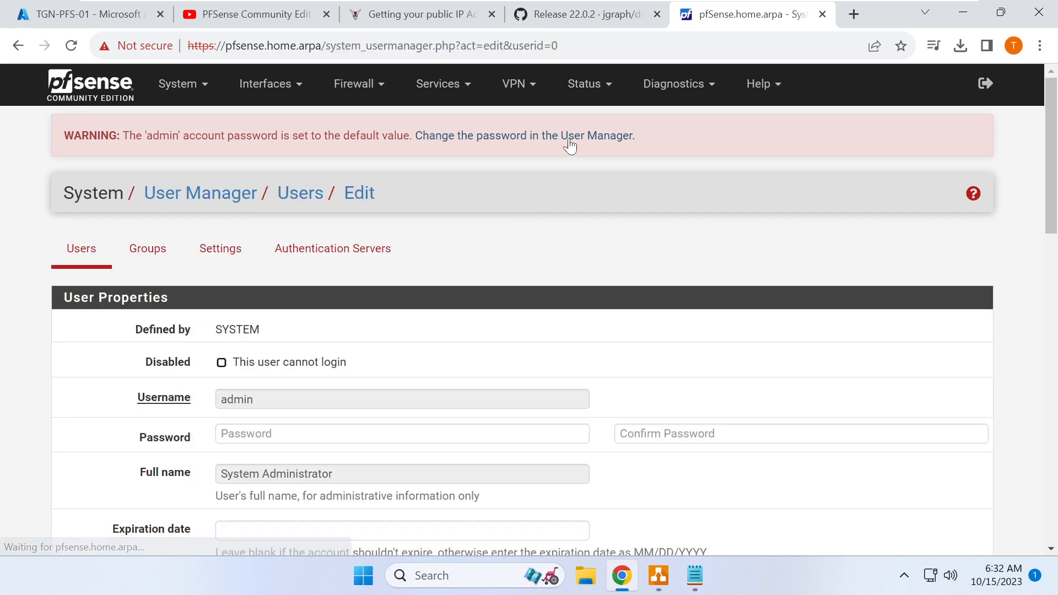
pyautogui.click(253, 434)
pyautogui.write('•')
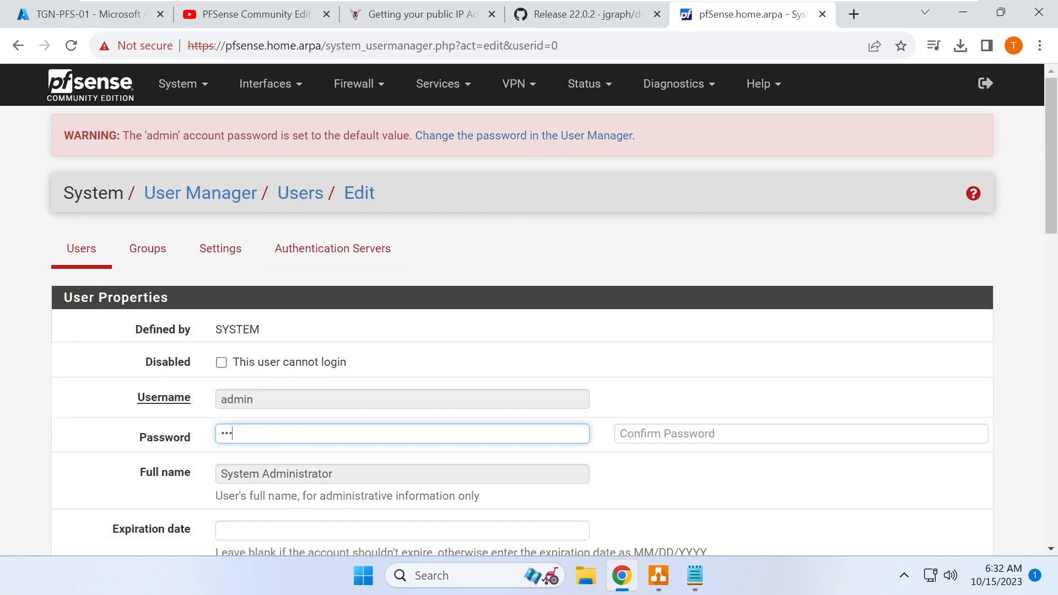
pyautogui.press('Tab')
pyautogui.write('•')
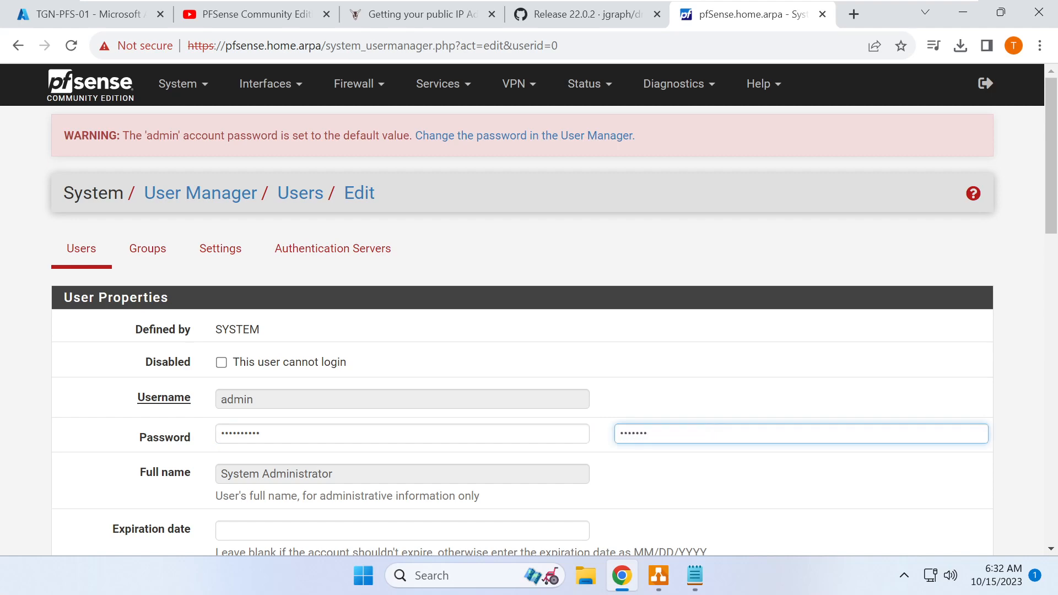
pyautogui.scroll(-17, 215, 427)
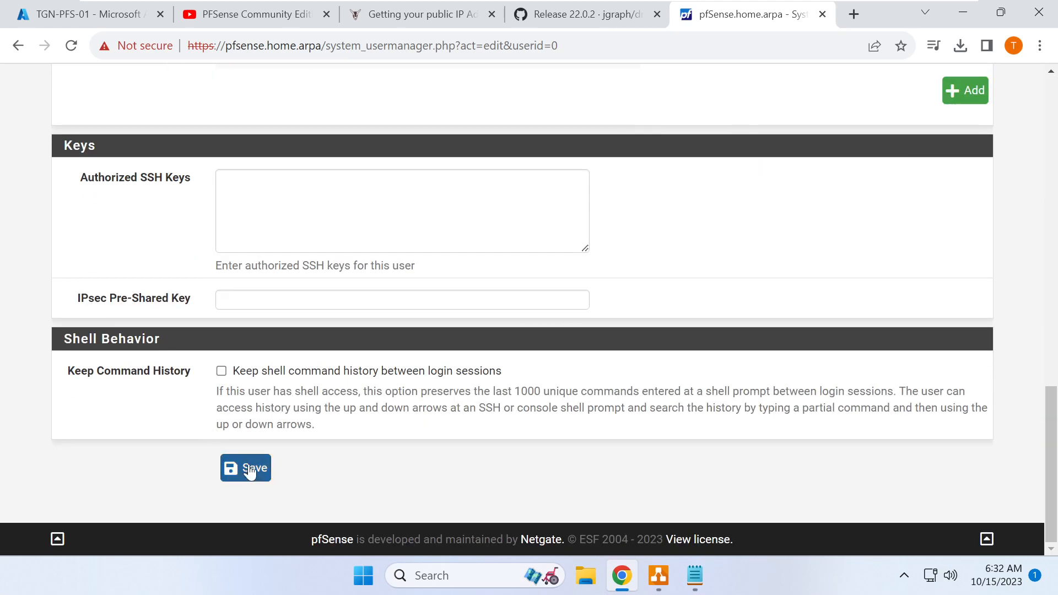
pyautogui.click(250, 470)
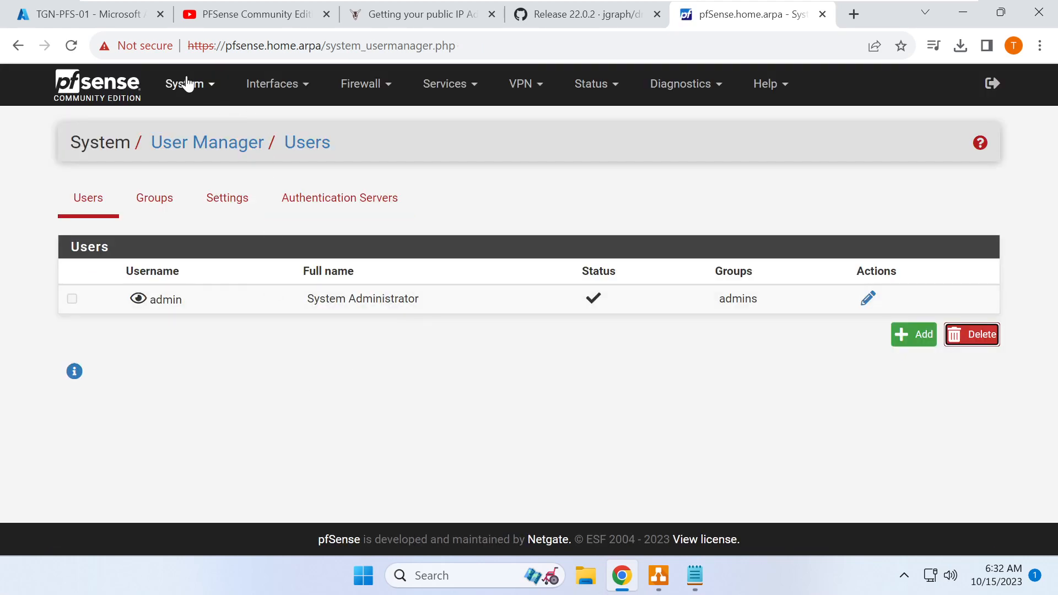
# - Review the System > Advanced > Admin Access options, then go to System > General Setup
pyautogui.click(203, 88)
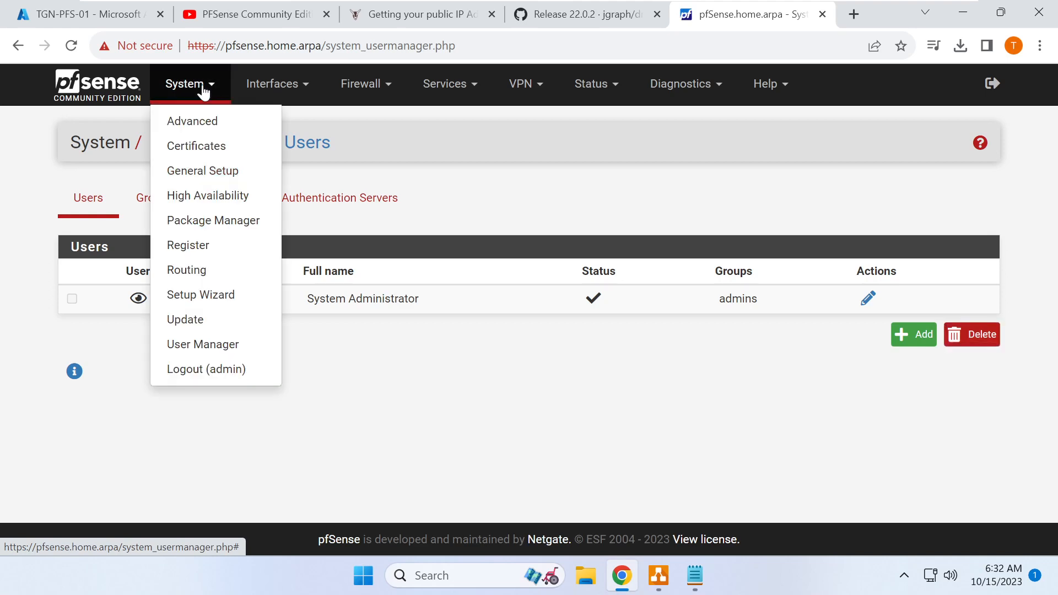
pyautogui.click(208, 119)
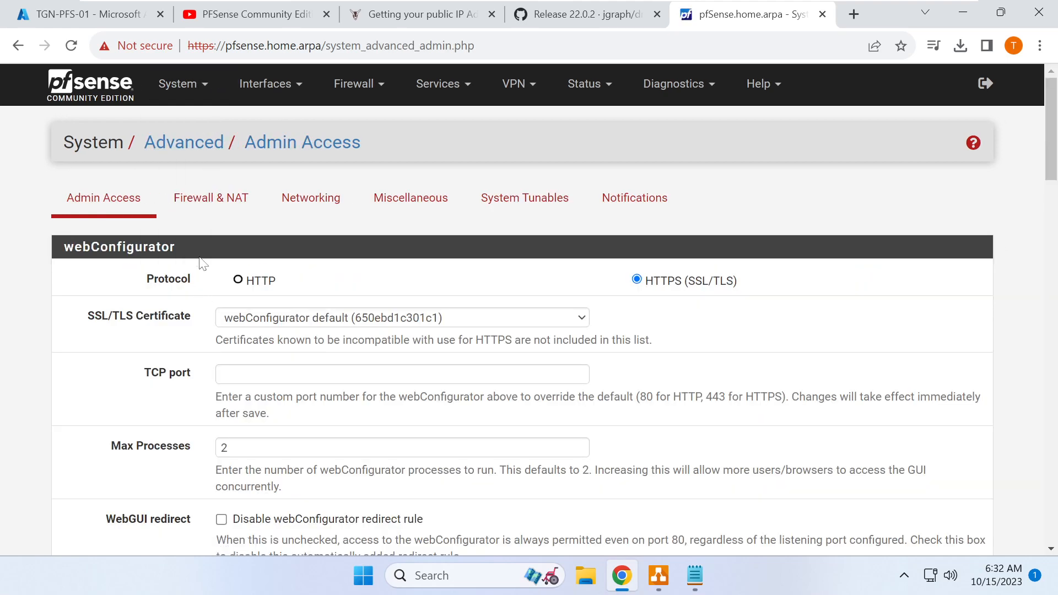
pyautogui.scroll(-10, 176, 317)
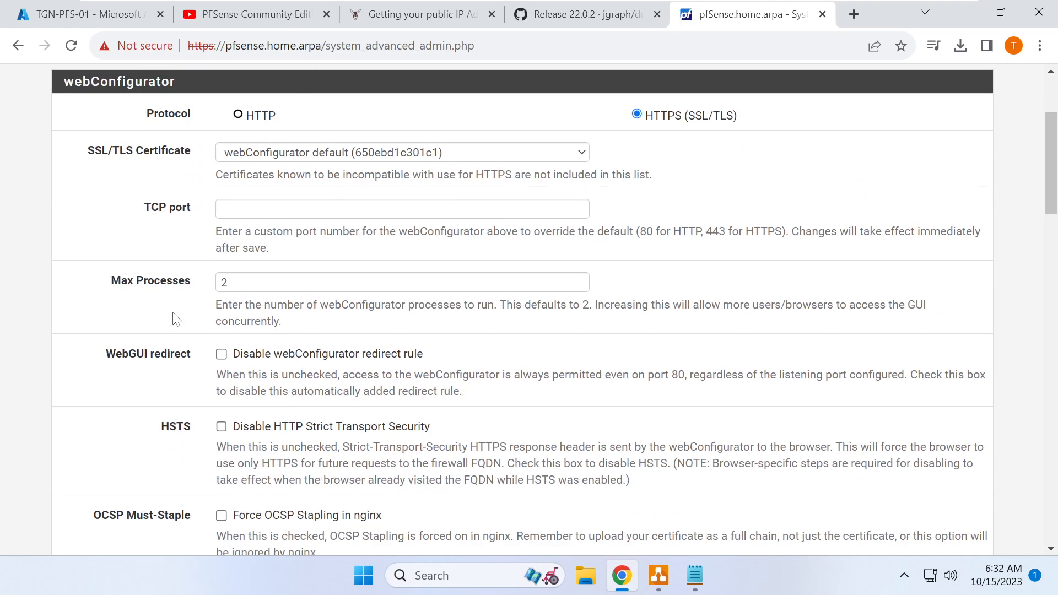
pyautogui.scroll(10, 175, 319)
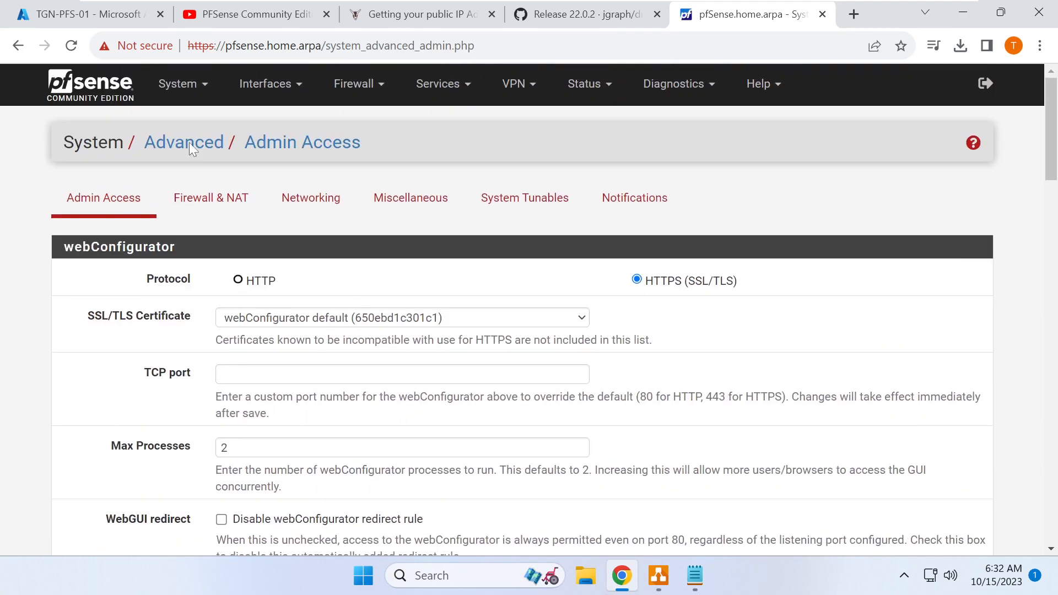
pyautogui.click(188, 93)
pyautogui.scroll(-10, 142, 343)
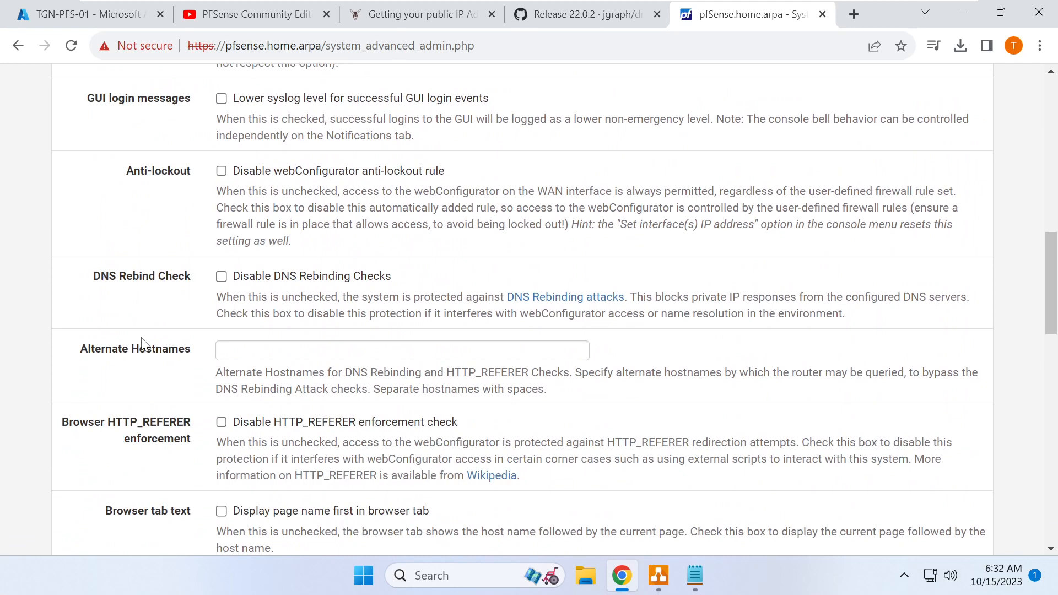
pyautogui.scroll(-1, 141, 342)
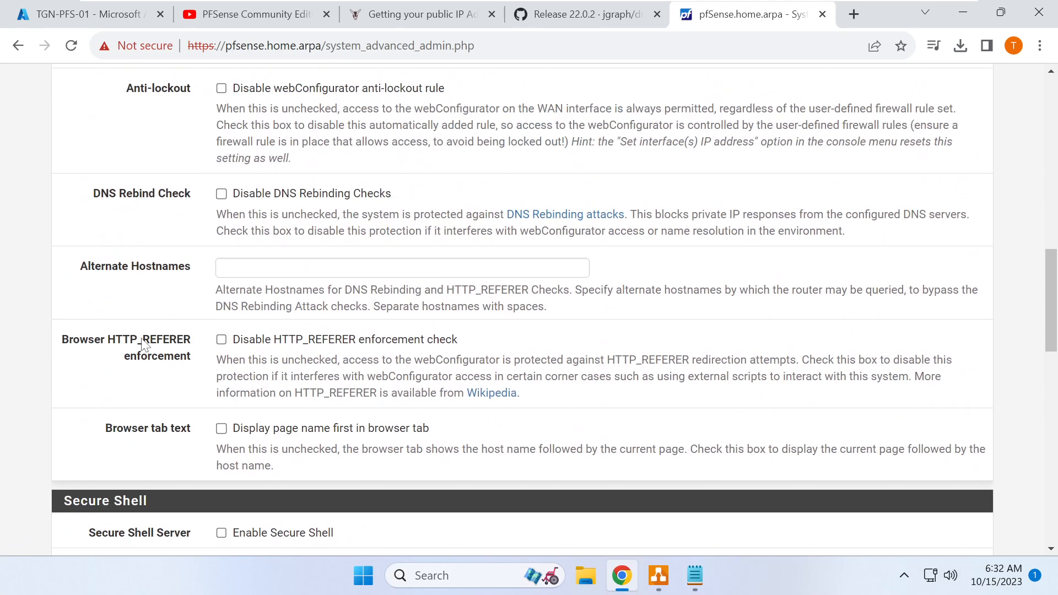
pyautogui.scroll(1, 142, 343)
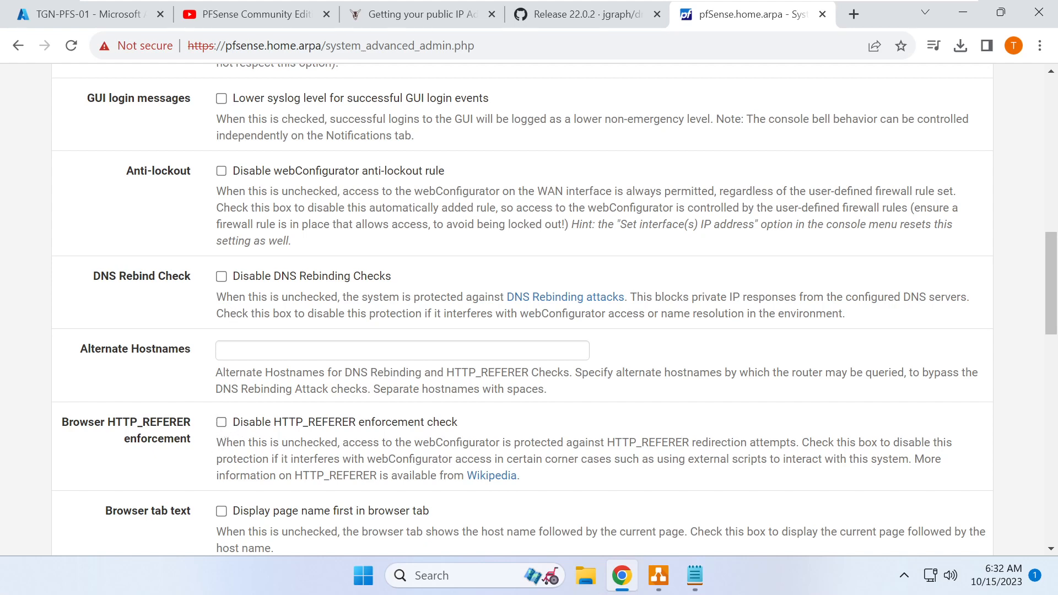
pyautogui.scroll(15, 194, 95)
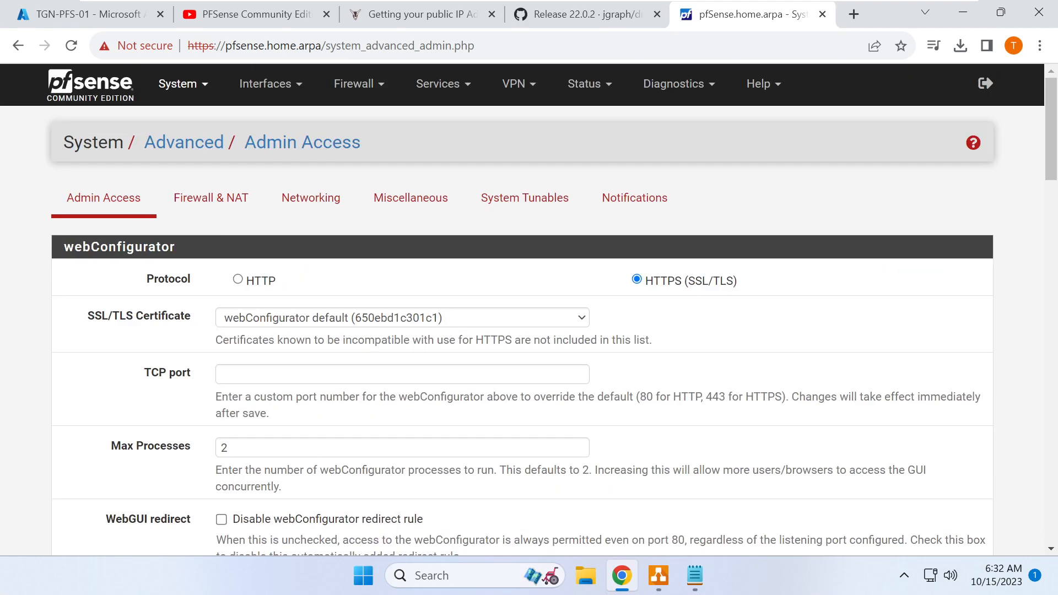
pyautogui.click(194, 92)
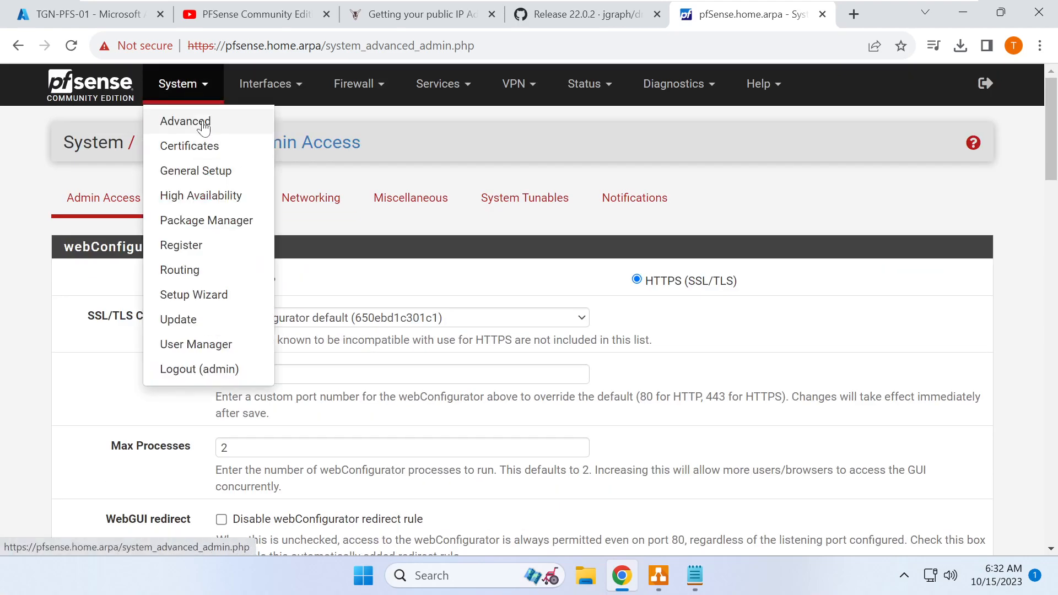
pyautogui.click(209, 172)
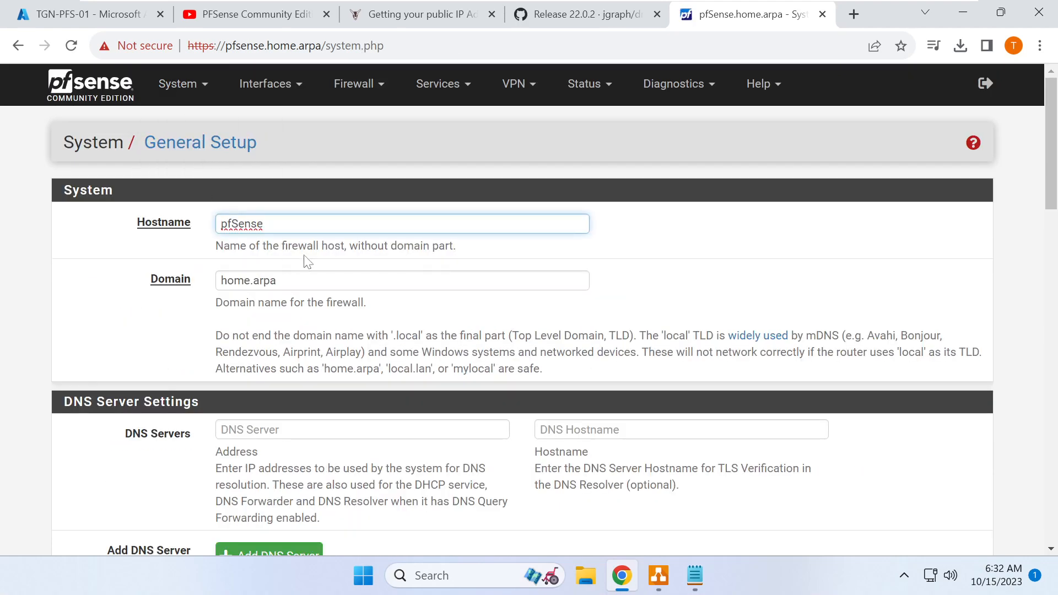
# - Set hostname tgn-pfs-fw and domain australiaeast.cloudapp.azure.com, then save
pyautogui.hotkey('ctrl', 'a')
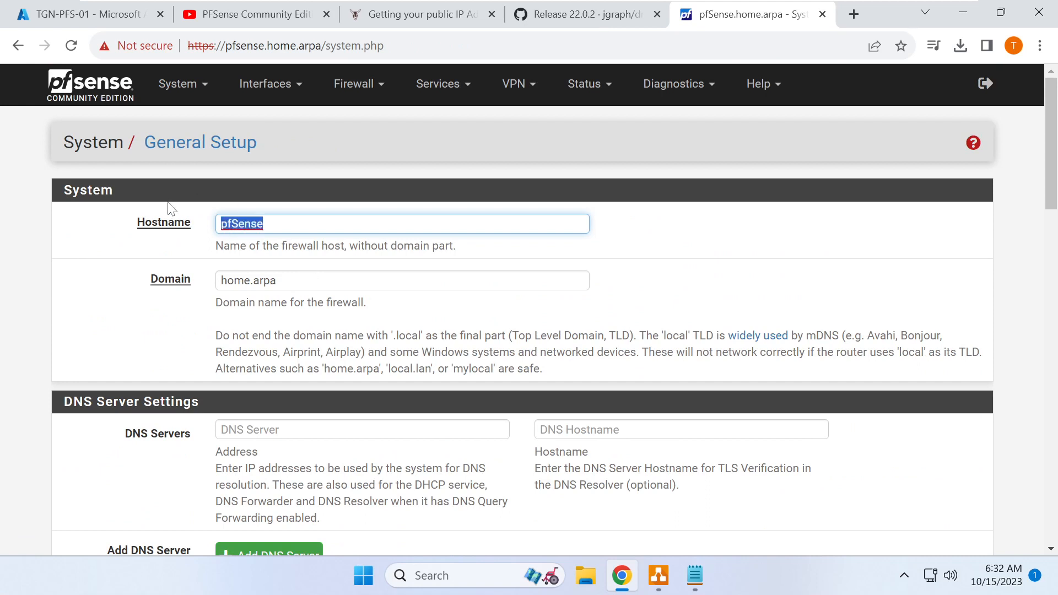
pyautogui.hotkey('ctrl', 'v')
pyautogui.moveTo(282, 224); pyautogui.dragTo(498, 243)
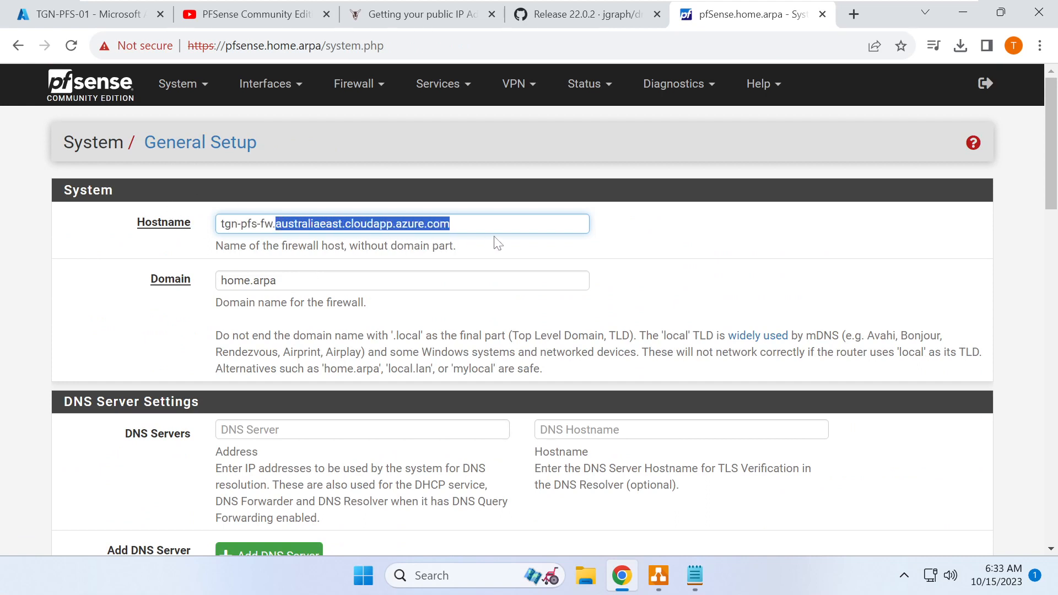
pyautogui.hotkey('ctrl', 'x')
pyautogui.press('BackSpace')
pyautogui.press('Tab')
pyautogui.hotkey('ctrl', 'v')
pyautogui.scroll(-18, 489, 248)
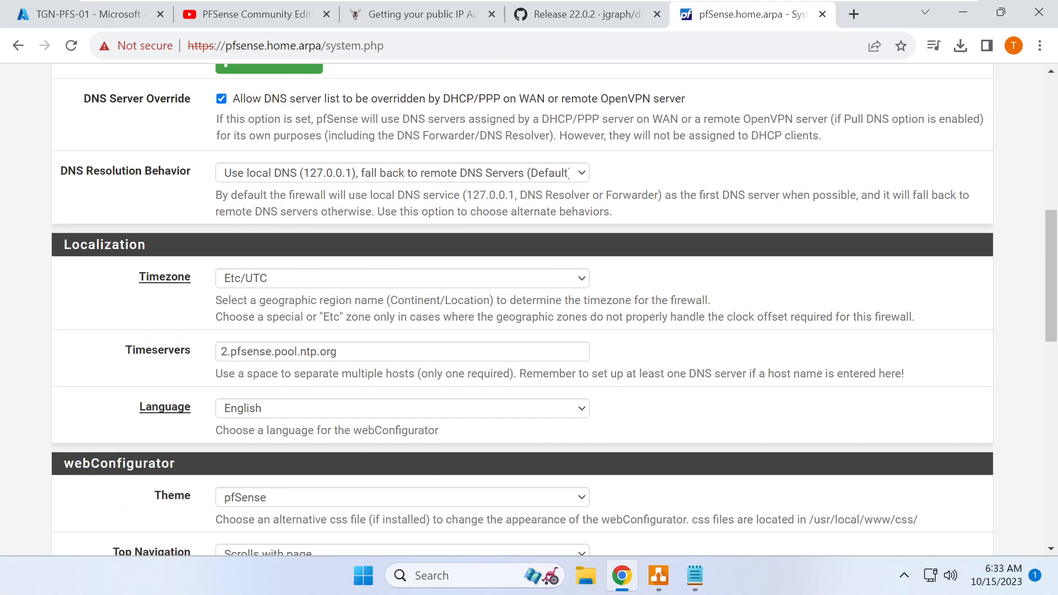
pyautogui.scroll(-6, 419, 328)
pyautogui.click(247, 474)
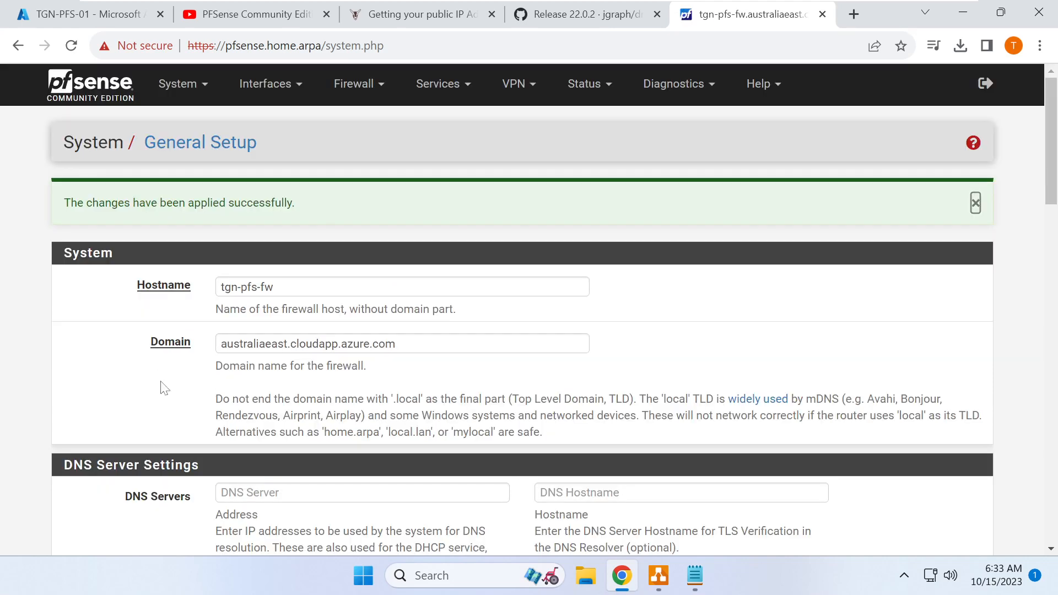
# - Check the applied hostname tgn-pfs-fw, then log out of the firewall
pyautogui.click(174, 284)
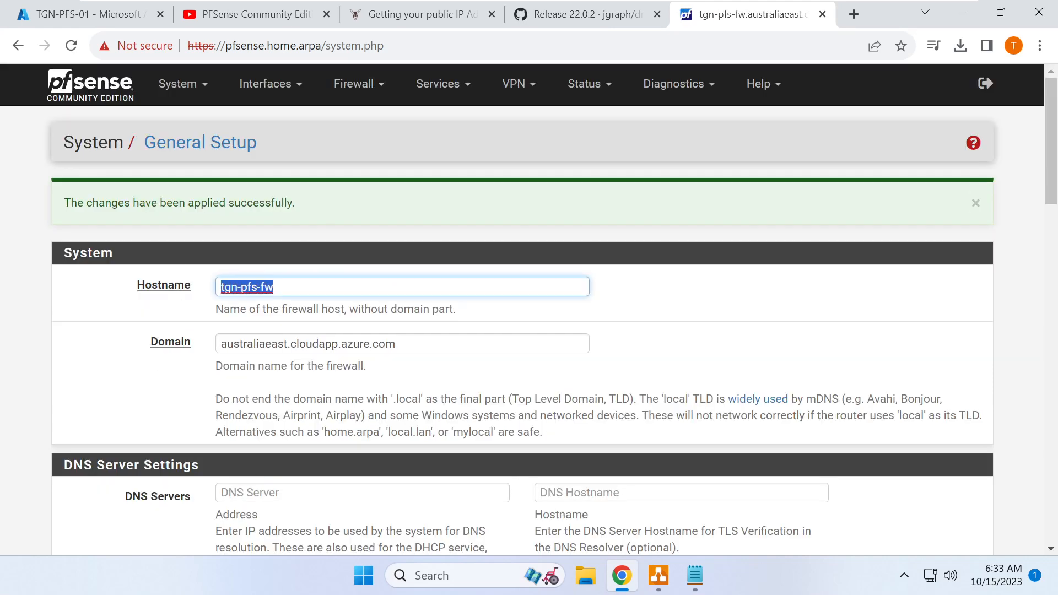
pyautogui.click(266, 314)
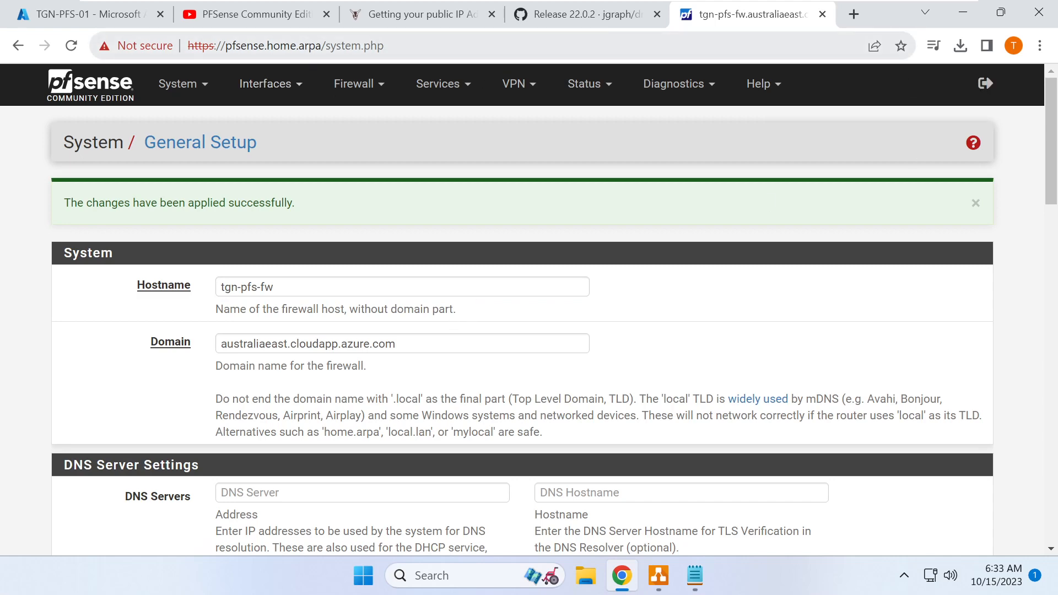
pyautogui.click(986, 85)
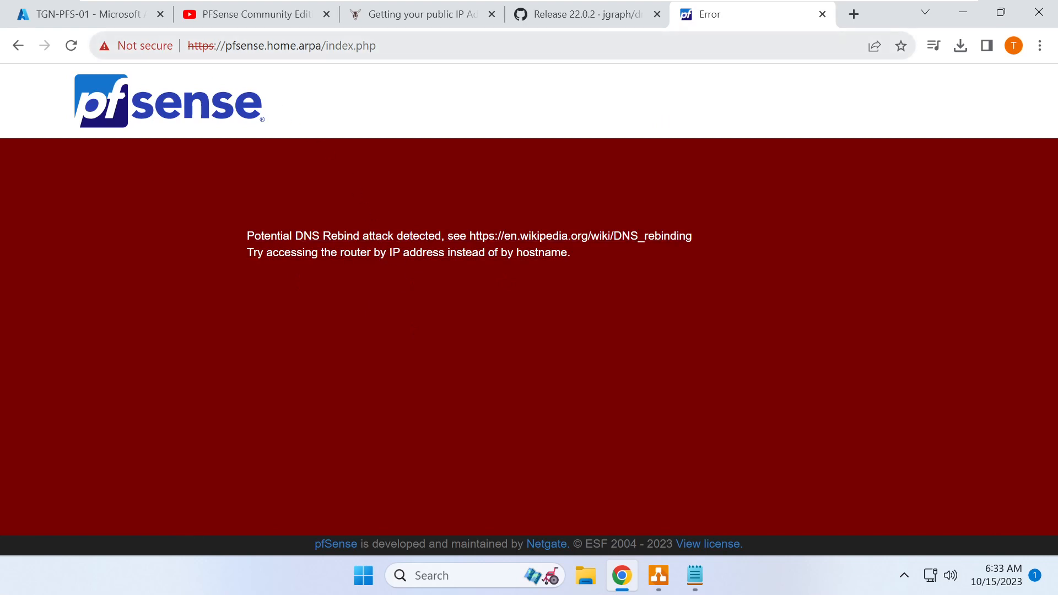
# - Browse to the firewall using the VM's DNS name tgn-pfs-fw.australiaeast.cloudapp.azure.com
pyautogui.moveTo(225, 46); pyautogui.dragTo(377, 45)
pyautogui.hotkey('ctrl', 'v')
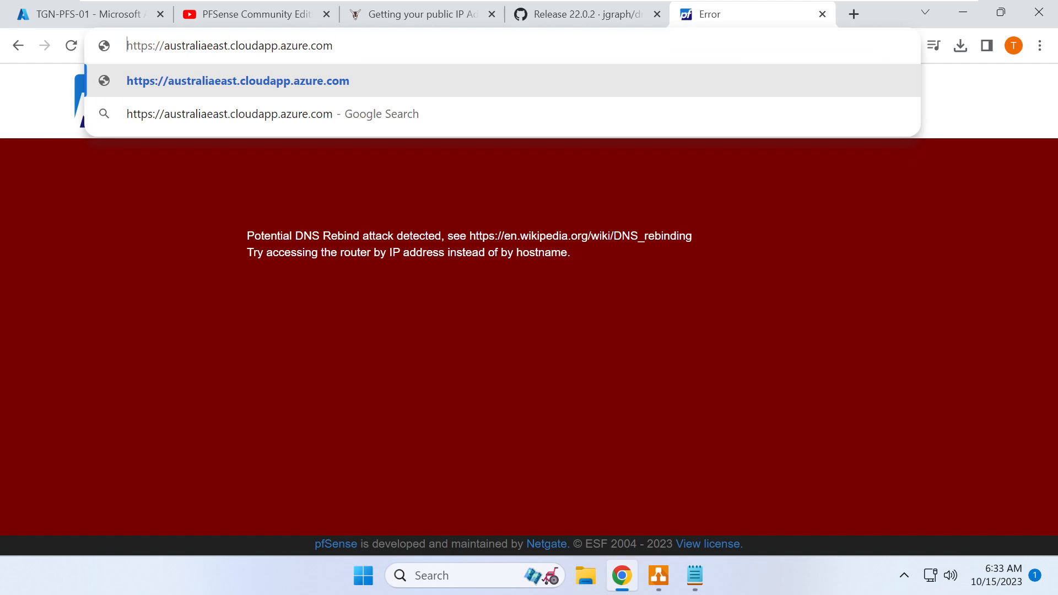
pyautogui.click(88, 13)
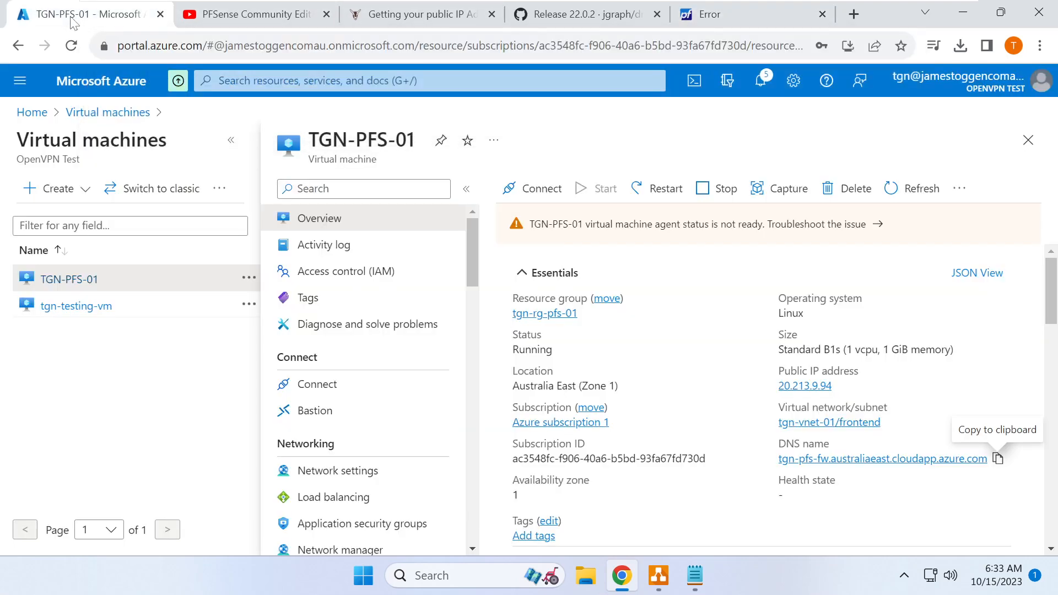
pyautogui.click(998, 459)
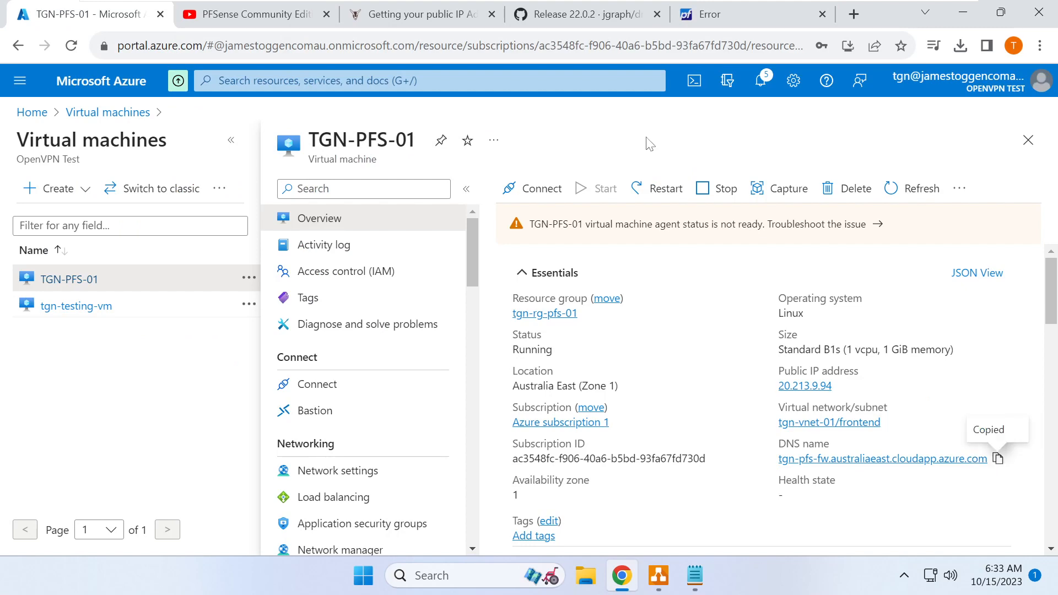
pyautogui.click(714, 25)
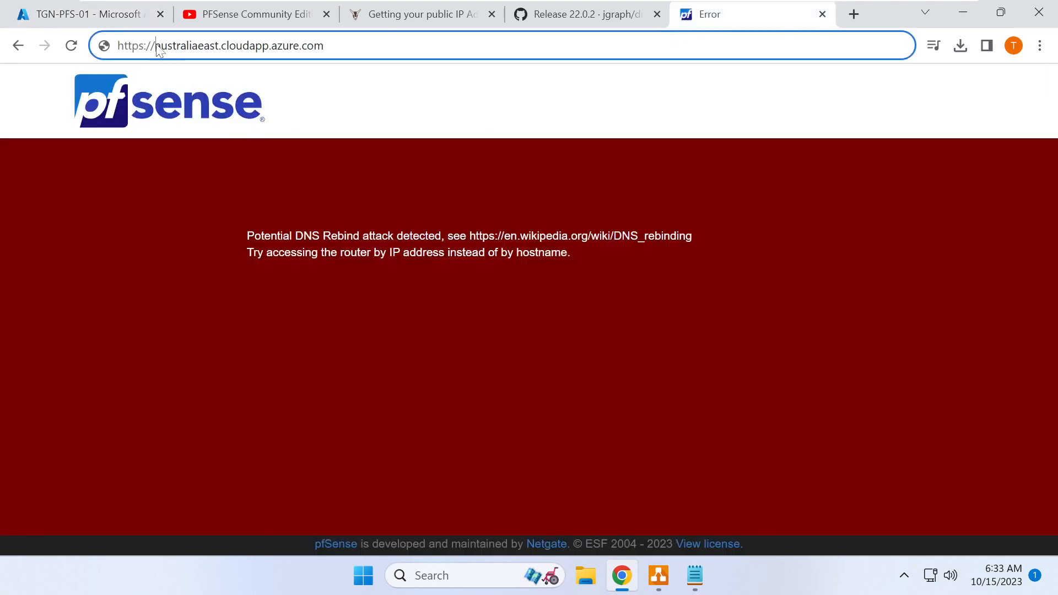
pyautogui.moveTo(156, 47); pyautogui.dragTo(331, 48)
pyautogui.hotkey('ctrl', 'v')
pyautogui.press('Return')
# - Log in as admin with the account password
pyautogui.click(502, 283)
pyautogui.write('admin')
pyautogui.press('Tab')
pyautogui.write('•')
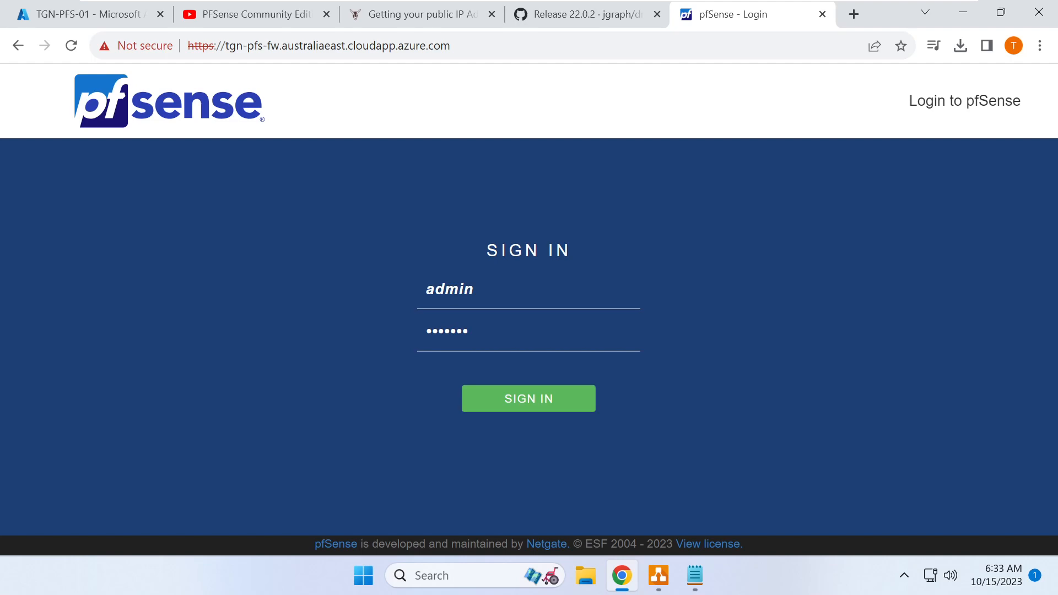
pyautogui.write('•••••••••')
pyautogui.press('Return')
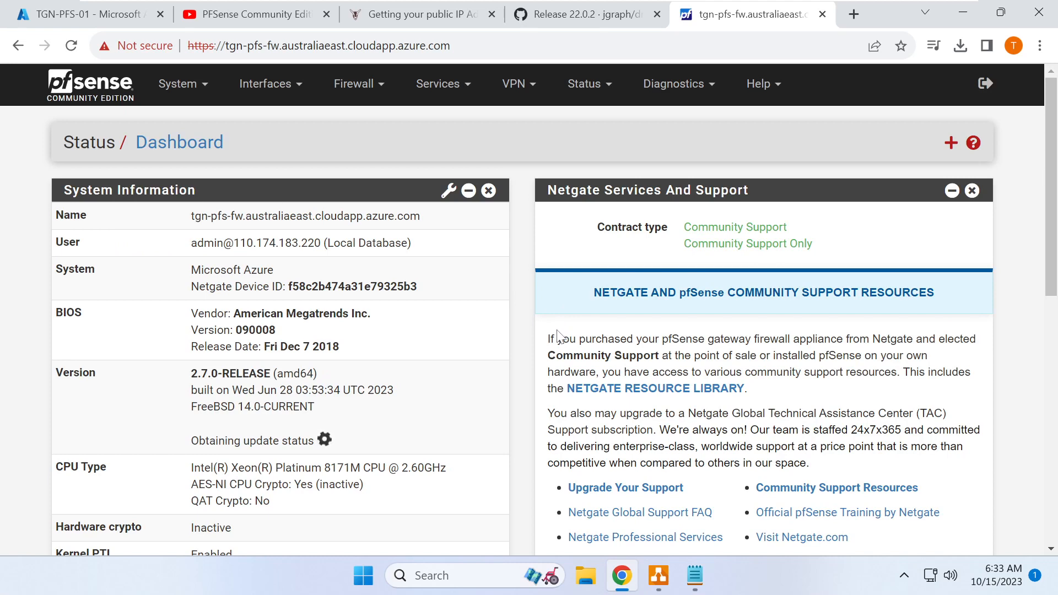
# - Open System > Advanced > Admin Access and scroll to the hostname settings
pyautogui.click(193, 90)
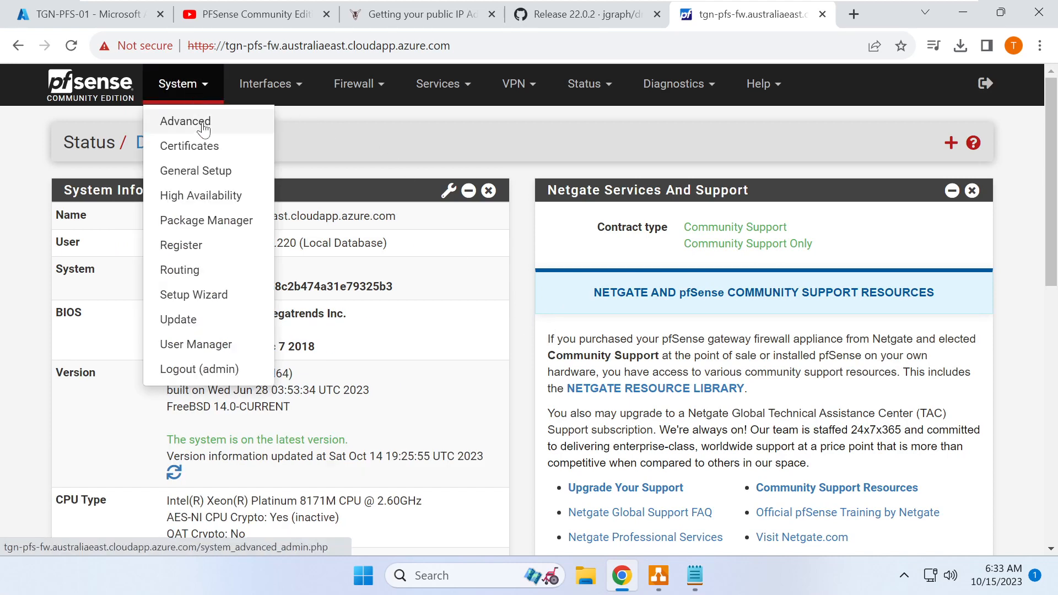
pyautogui.click(202, 125)
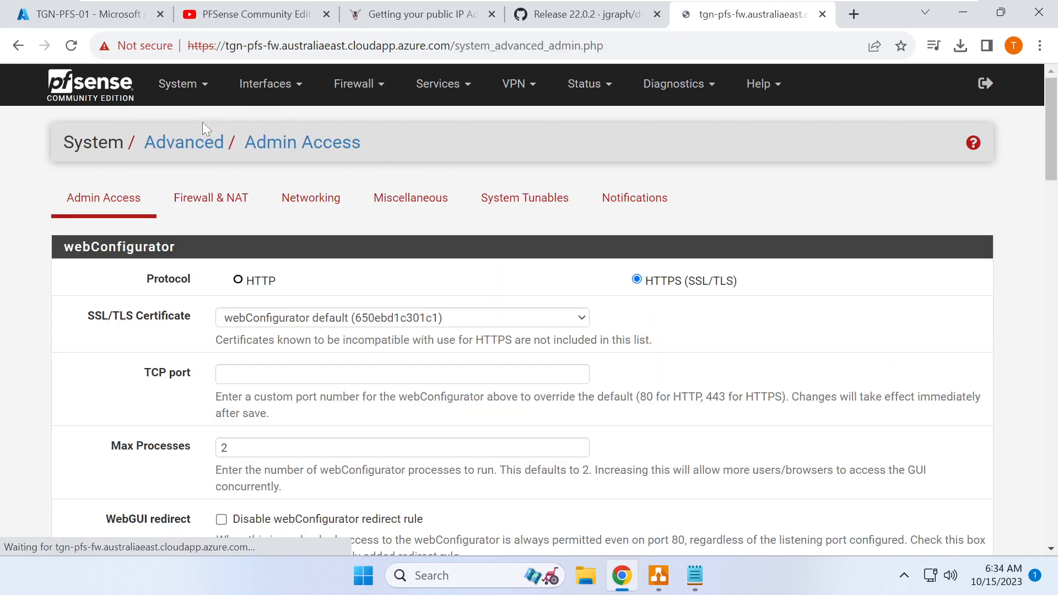
pyautogui.scroll(-3, 168, 367)
pyautogui.scroll(-10, 168, 366)
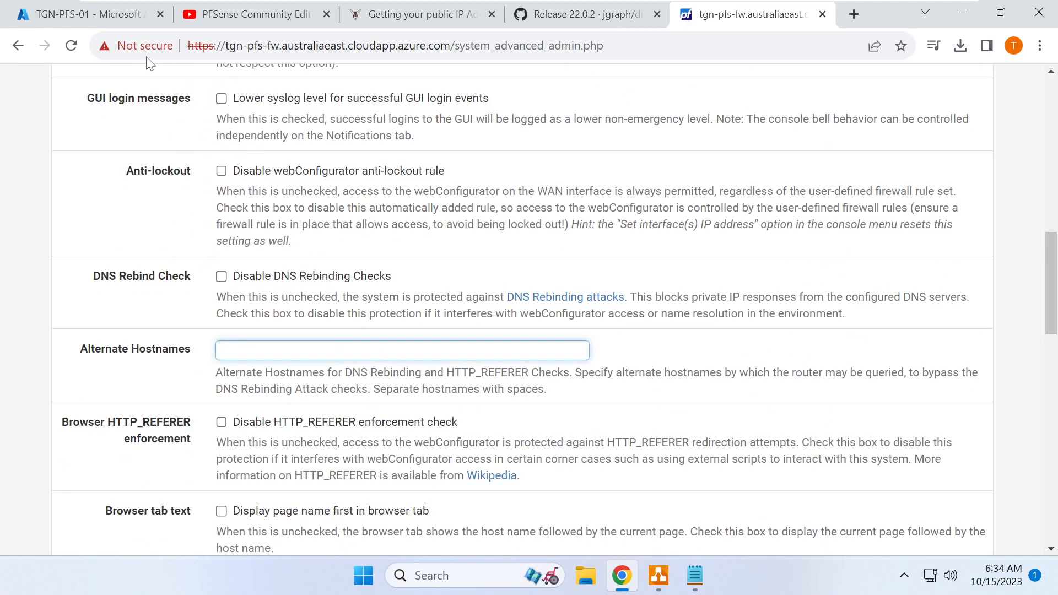
# - Add the public IP 20.213.9.94 as an alternate hostname, save, and log out
pyautogui.click(99, 16)
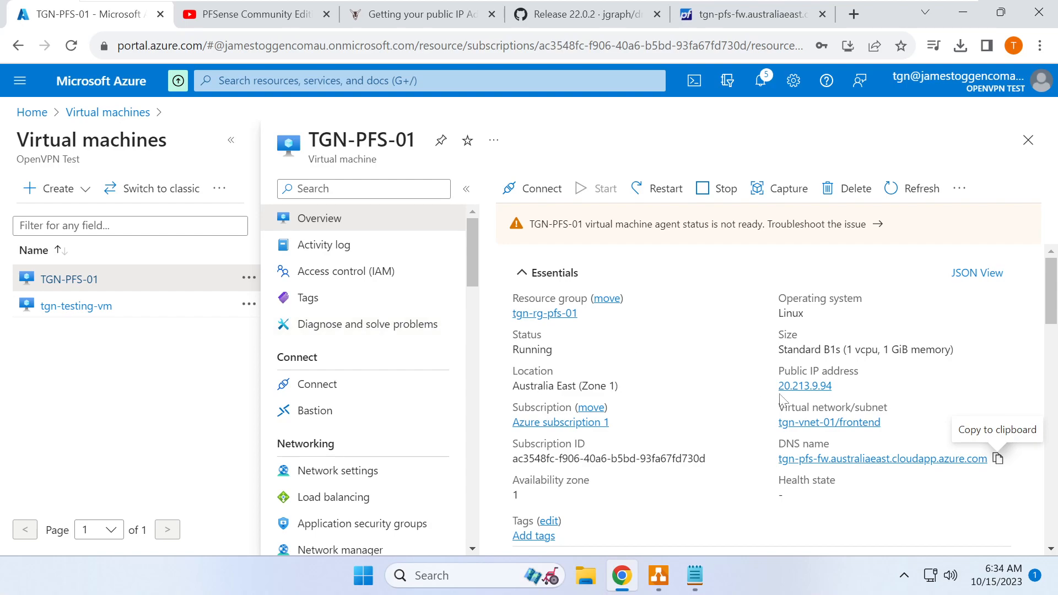
pyautogui.click(843, 389)
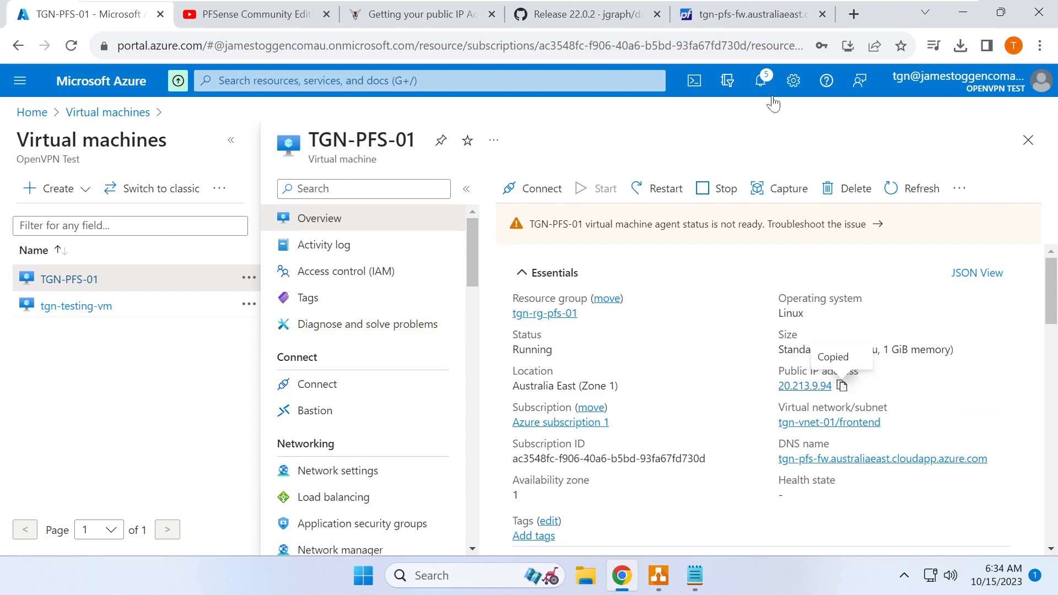
pyautogui.click(759, 24)
pyautogui.hotkey('ctrl', 'v')
pyautogui.scroll(-15, 459, 369)
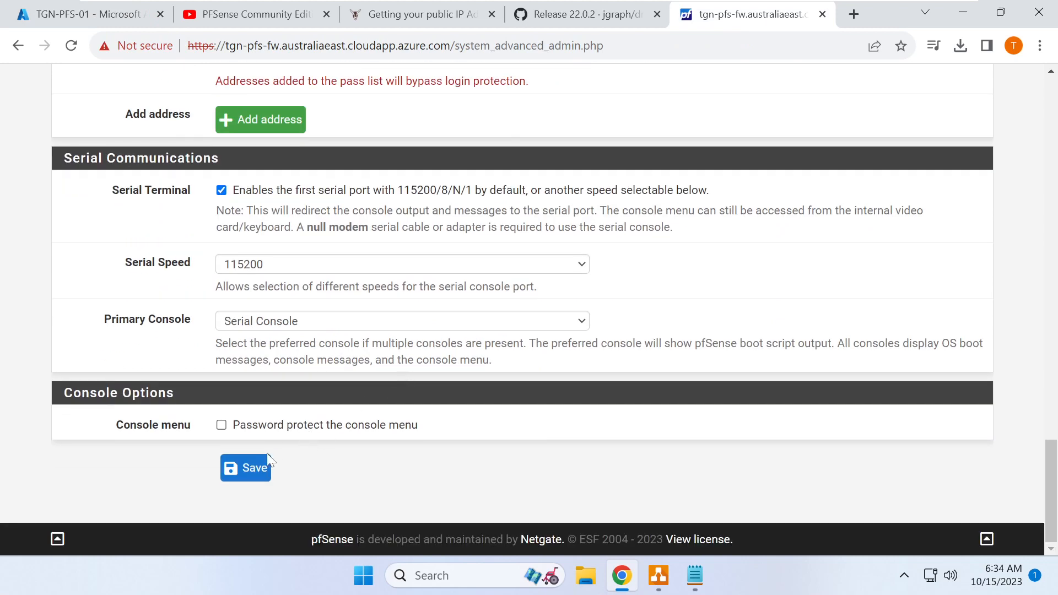
pyautogui.click(246, 468)
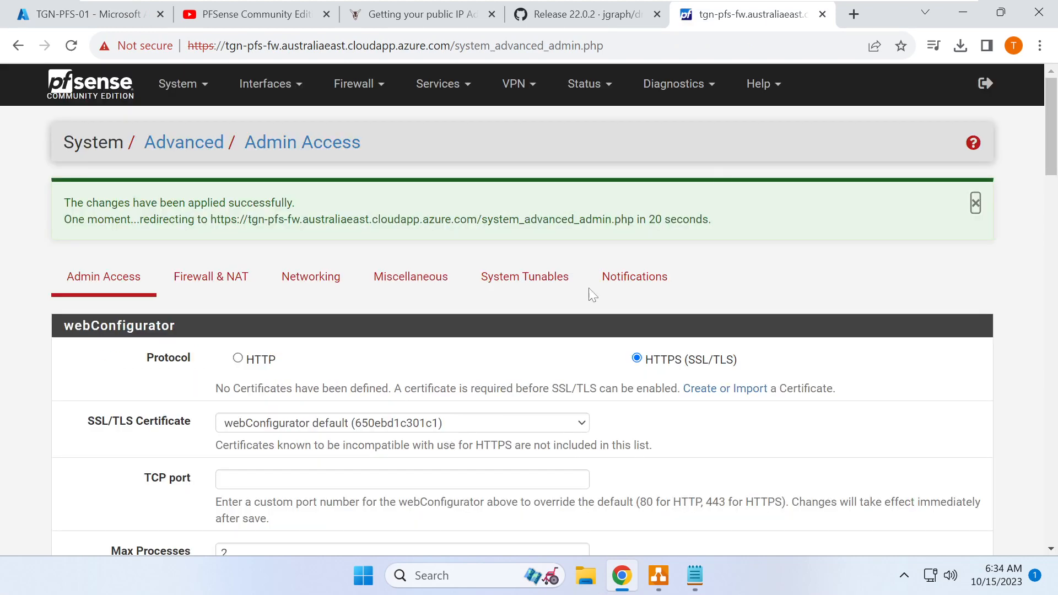
pyautogui.click(987, 84)
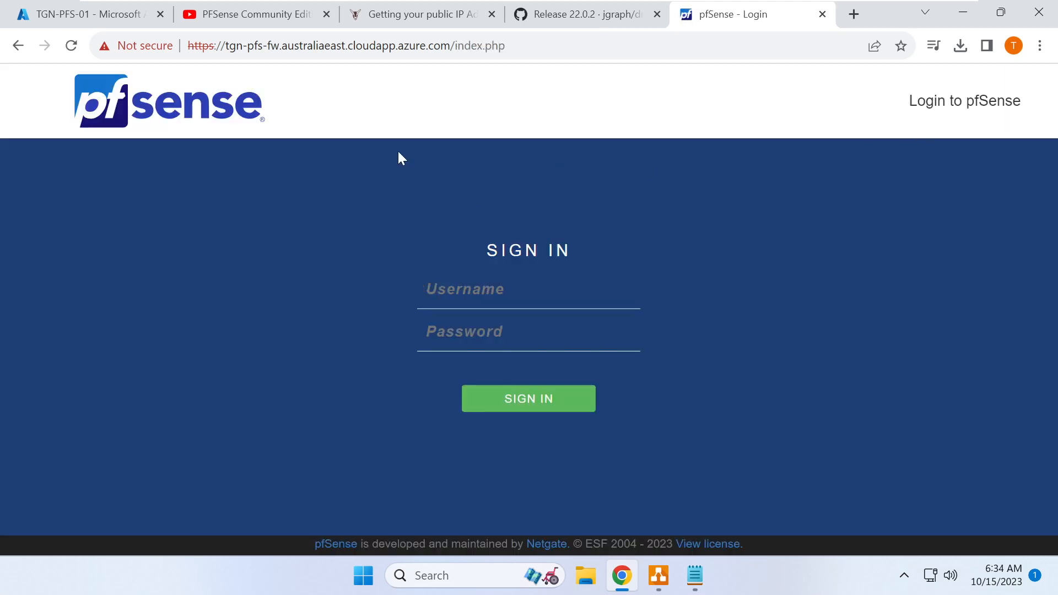
# - Go to the firewall at its public IP 20.213.9.94
pyautogui.moveTo(226, 46); pyautogui.dragTo(504, 46)
pyautogui.write('20.213.9.94')
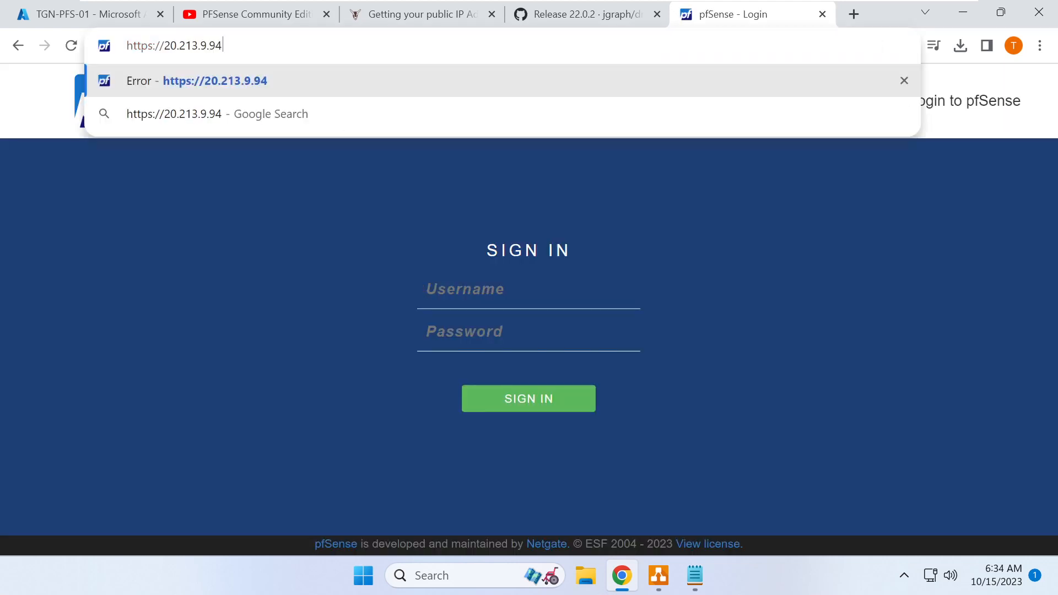
pyautogui.press('Return')
# - Sign in as admin, then look through the Interfaces and Status menus
pyautogui.write('admin')
pyautogui.press('Tab')
pyautogui.write('pf')
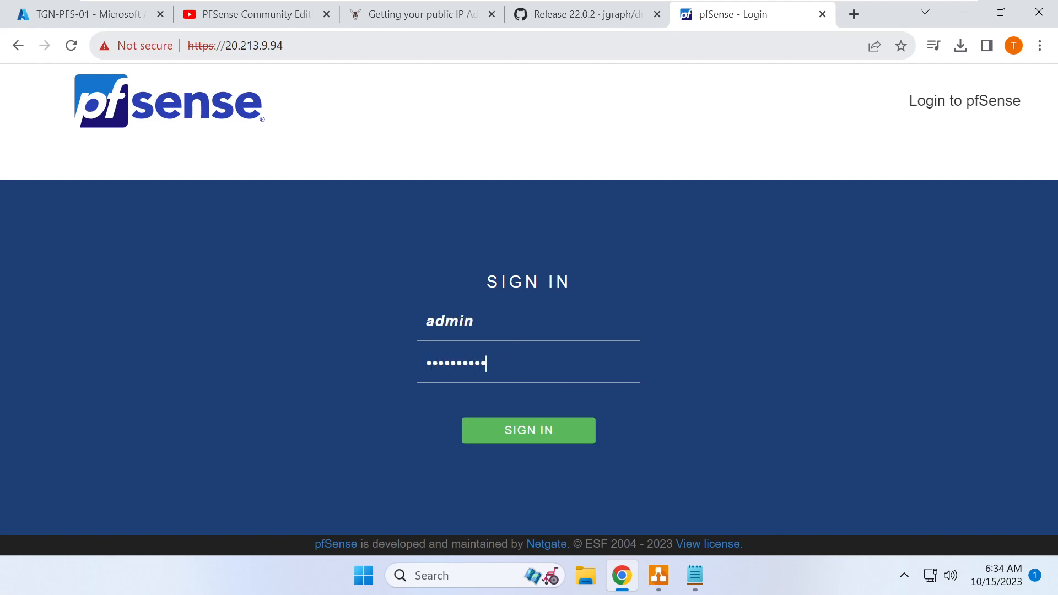
pyautogui.press('Return')
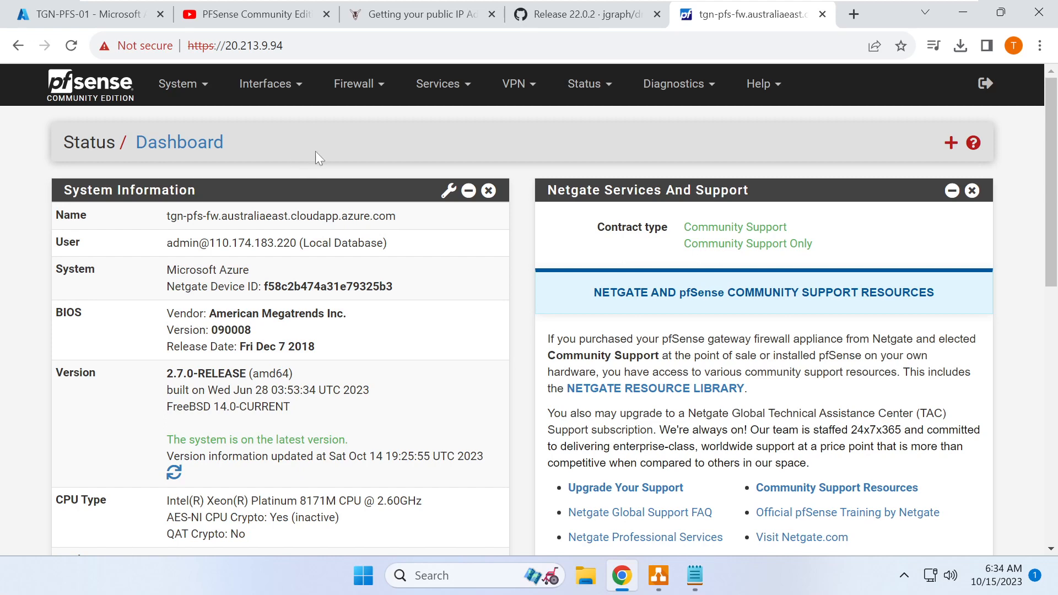
pyautogui.click(270, 83)
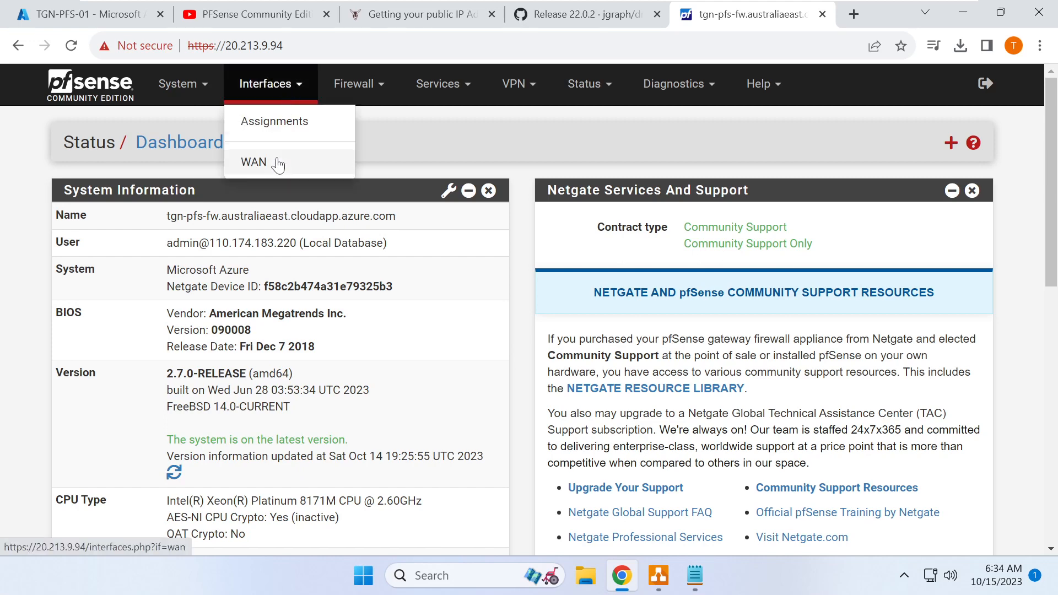
pyautogui.click(589, 93)
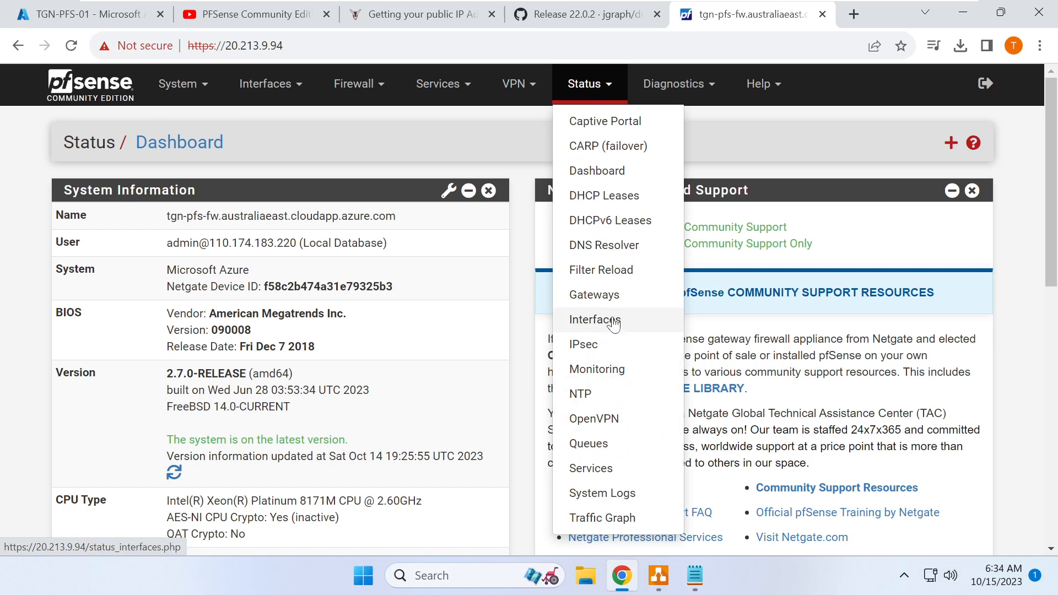
# - Confirm in Status > Interfaces that WAN IPv4 is 10.87.0.4, then go back to the Azure tab
pyautogui.click(606, 319)
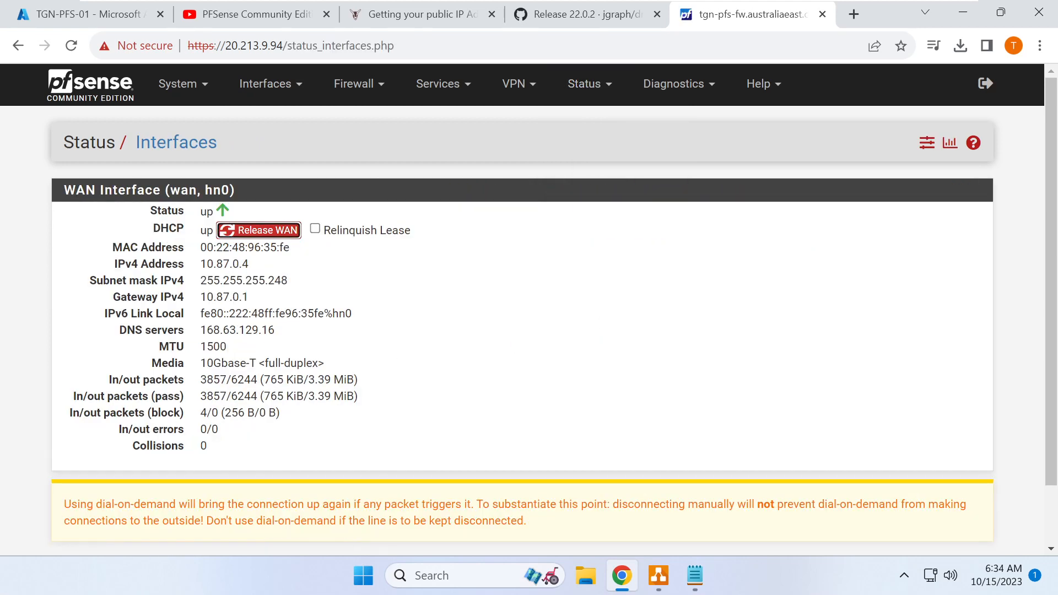
pyautogui.moveTo(200, 266); pyautogui.dragTo(262, 269)
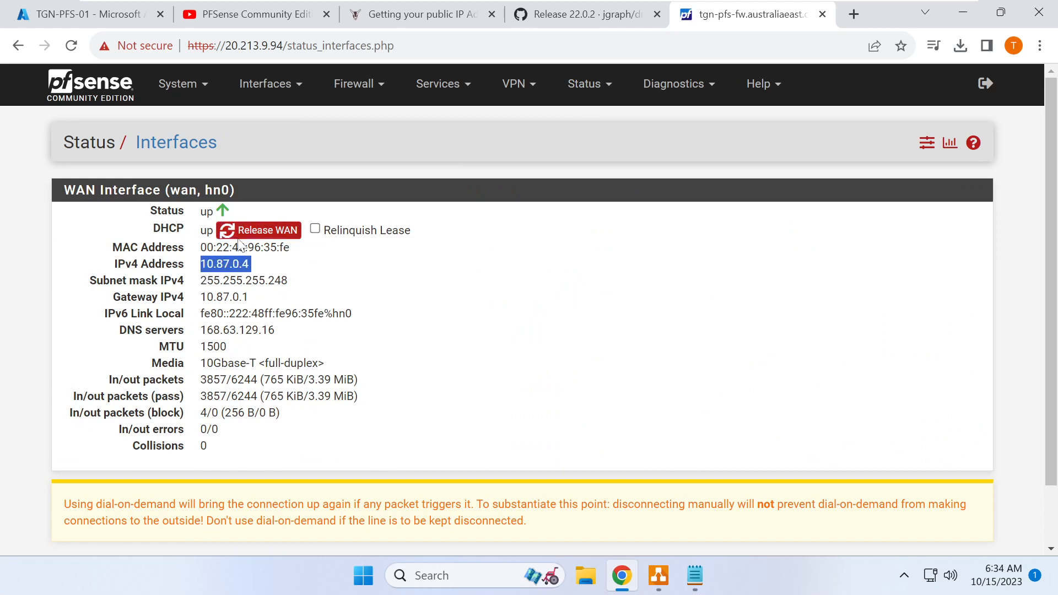
pyautogui.click(117, 16)
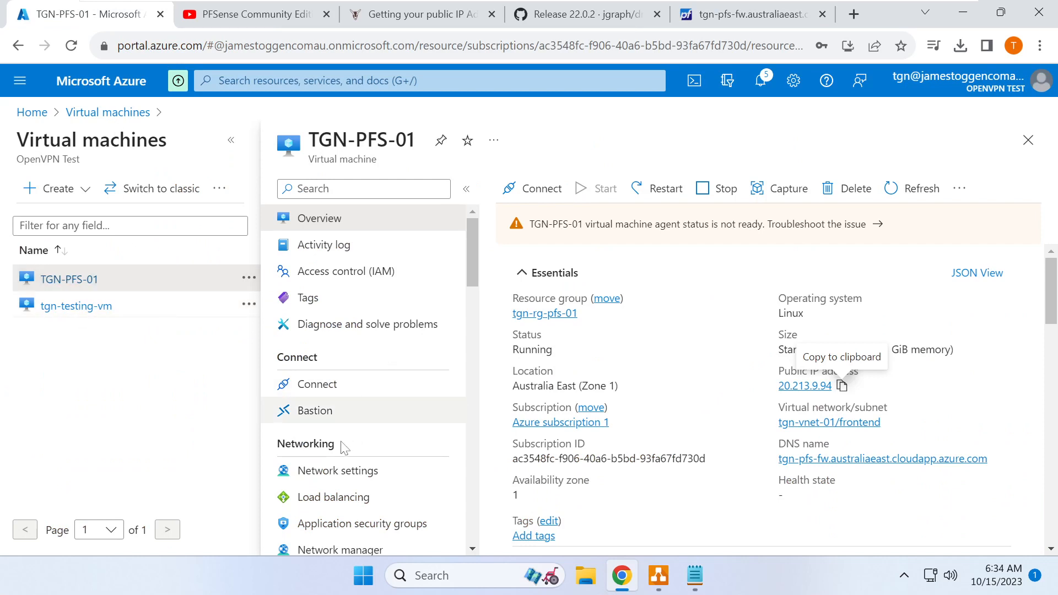
# - Make ipconfig1 on interface tgn-pfs-01358_z1 use Static private IP allocation and save
pyautogui.click(349, 470)
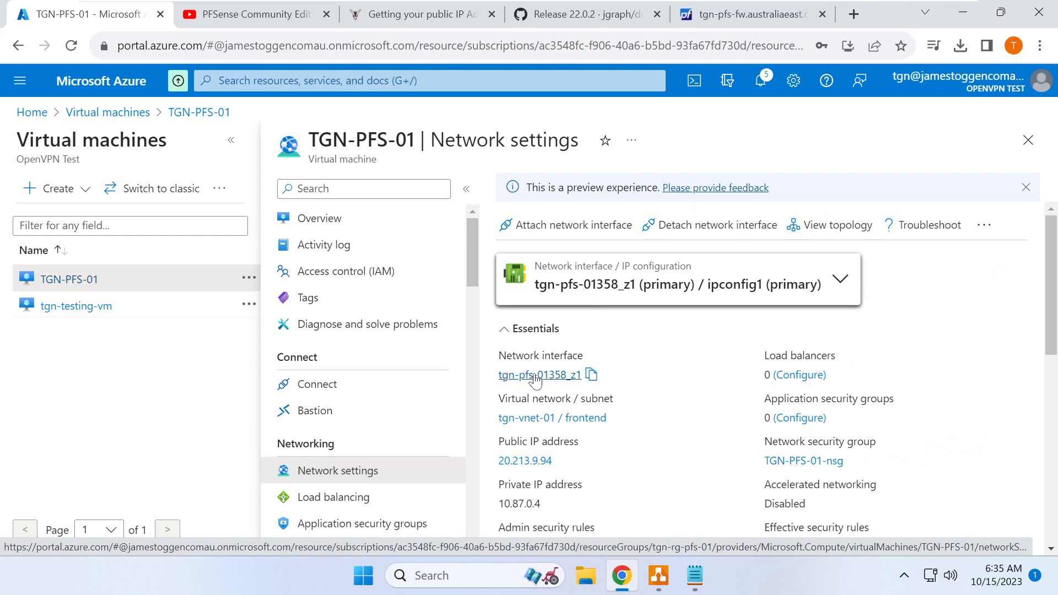
pyautogui.click(537, 383)
pyautogui.click(98, 368)
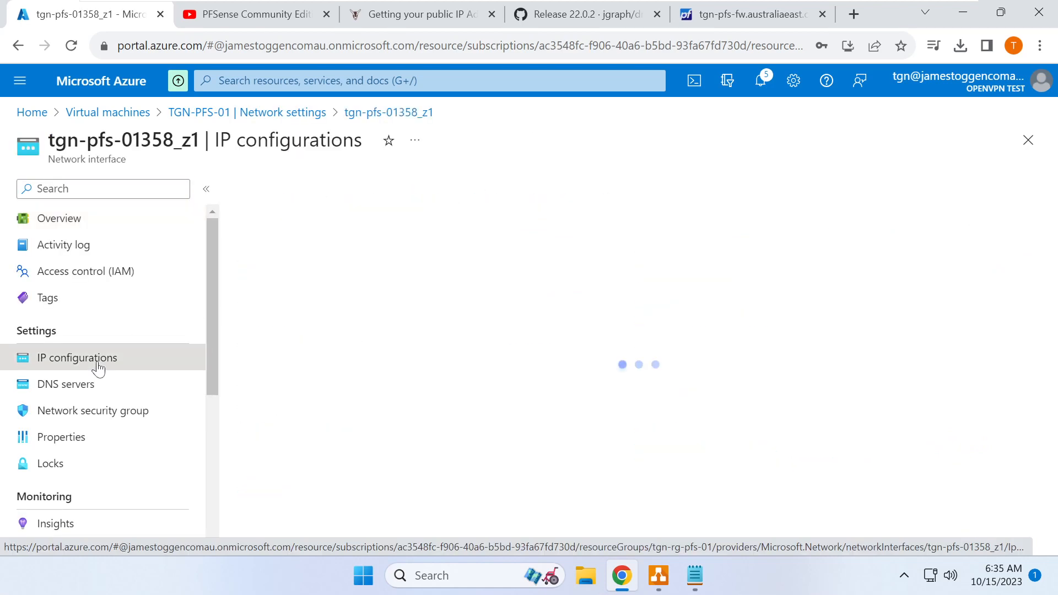
pyautogui.scroll(-3, 374, 447)
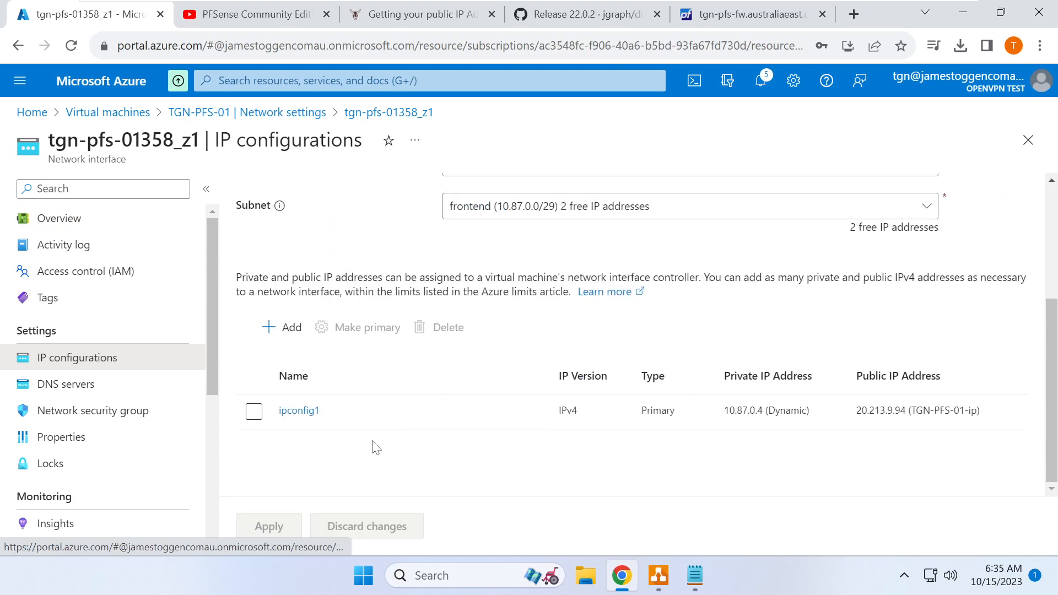
pyautogui.click(297, 420)
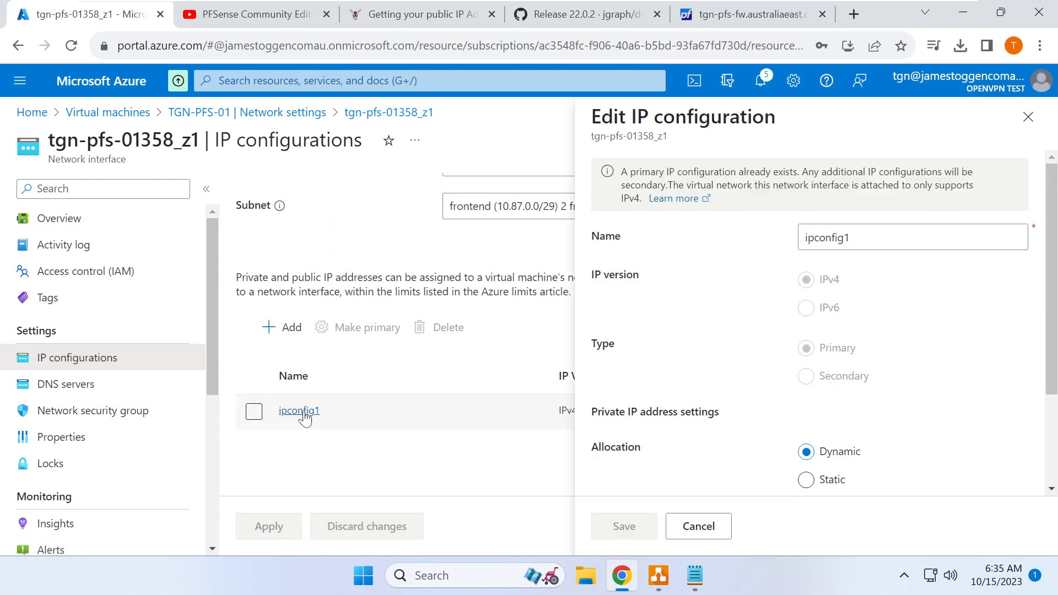
pyautogui.scroll(-2, 904, 468)
pyautogui.click(806, 348)
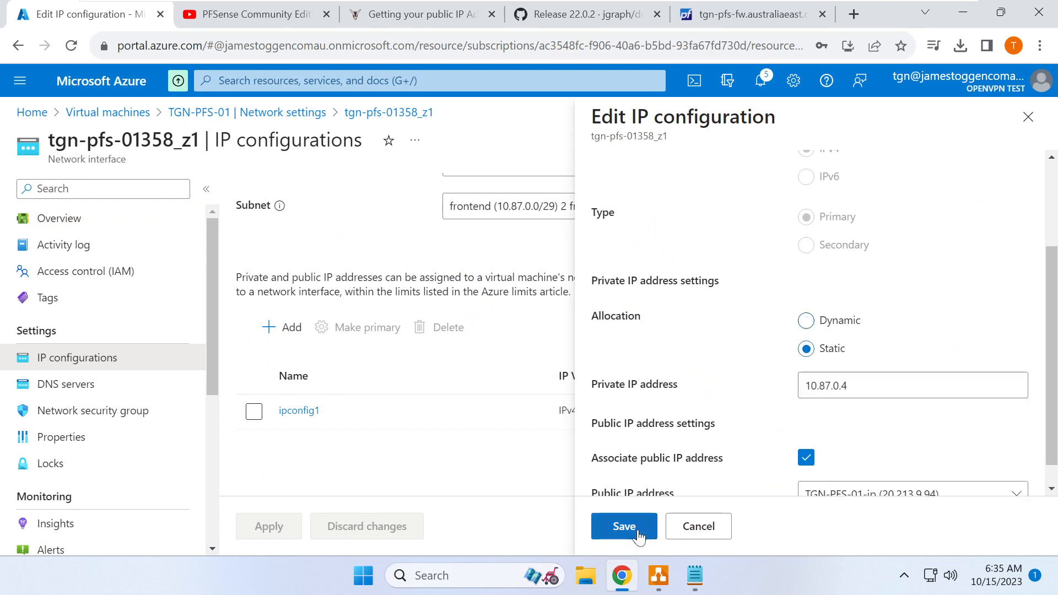
pyautogui.click(634, 536)
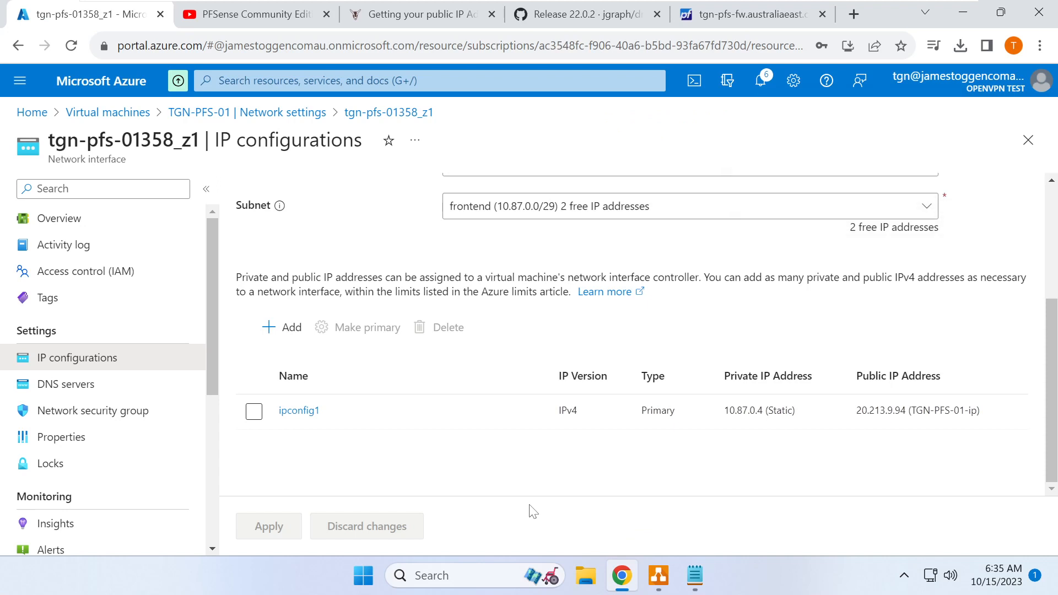
# - Return to the TGN-PFS-01 VM overview, then back to pfSense's Interfaces status page
pyautogui.click(258, 81)
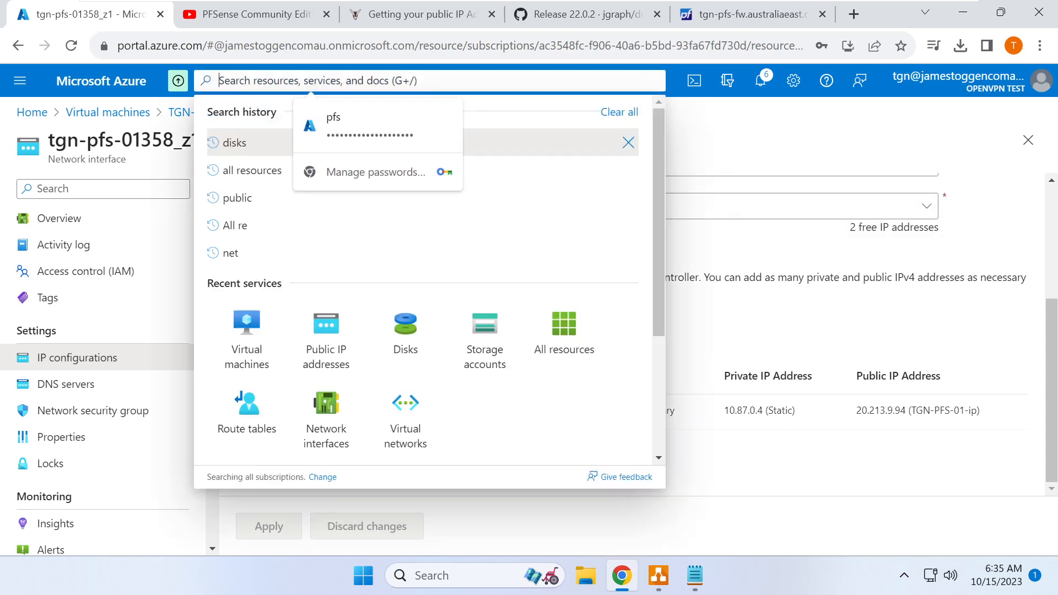
pyautogui.write('net')
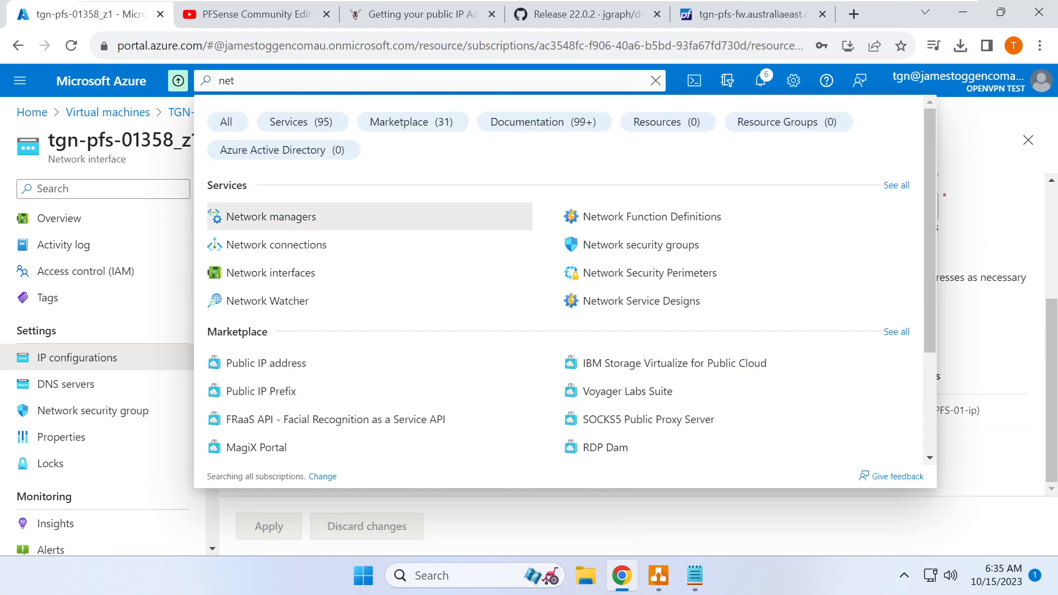
pyautogui.press('BackSpace')
pyautogui.press('BackSpace')
pyautogui.press('BackSpace')
pyautogui.press('Escape')
pyautogui.press('Escape')
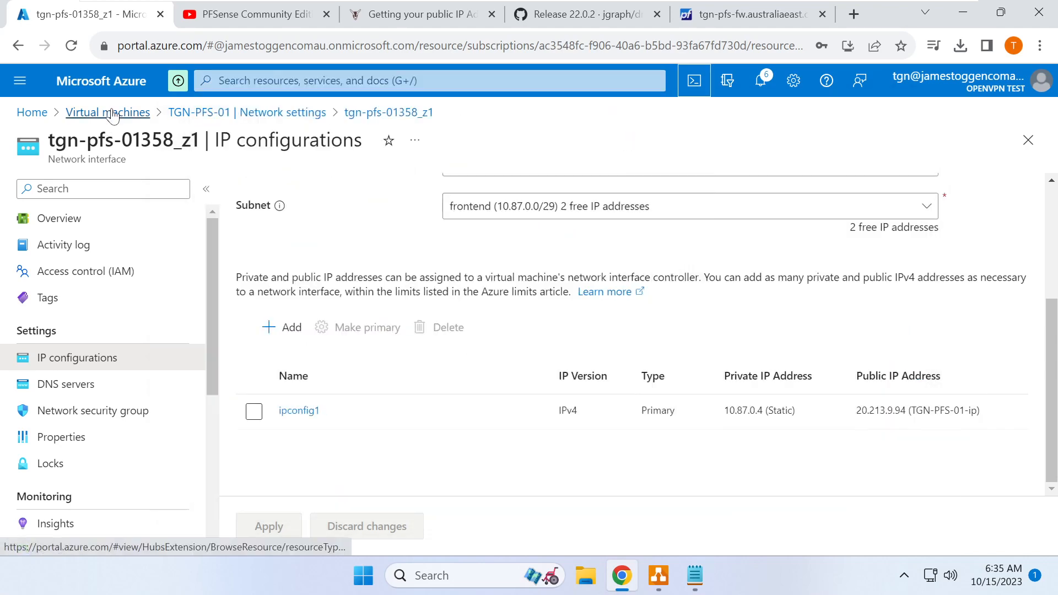
pyautogui.click(112, 114)
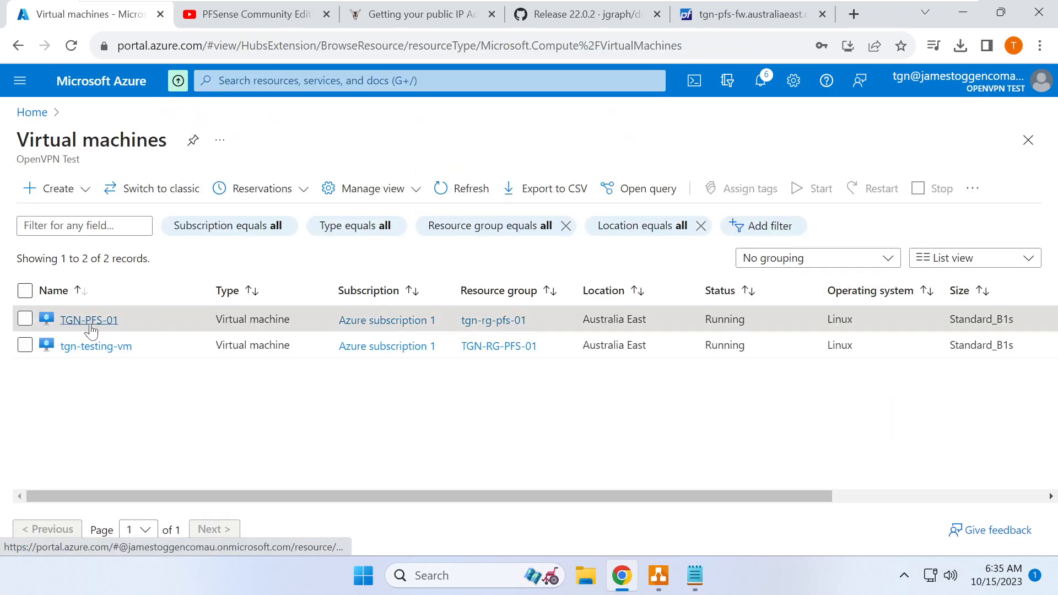
pyautogui.click(90, 321)
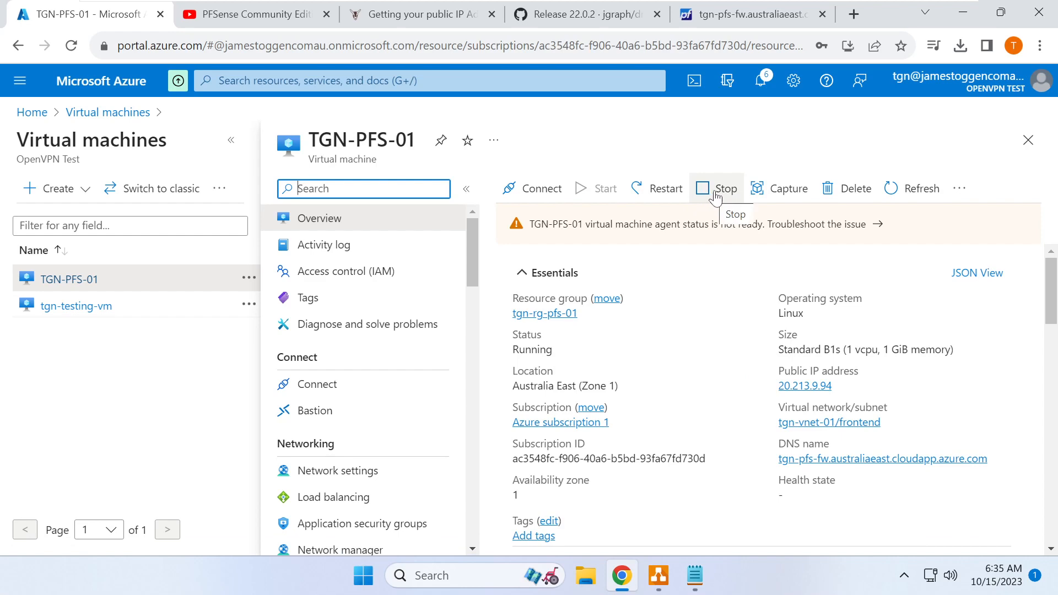
pyautogui.click(748, 17)
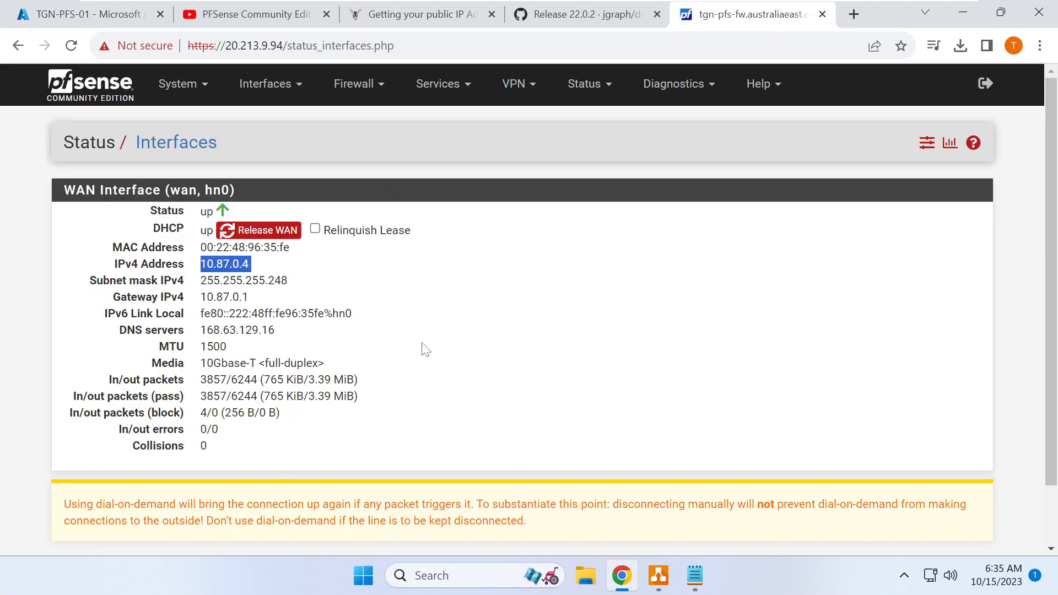
pyautogui.click(406, 350)
# - Open the WAN firewall rules and highlight the Anti-Lockout Rule description
pyautogui.click(366, 88)
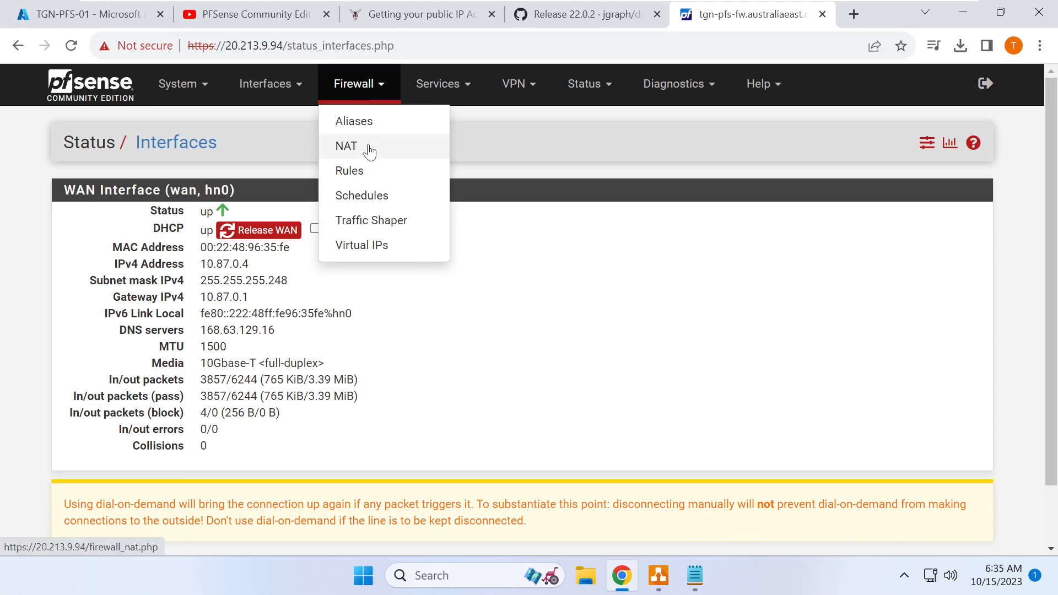
pyautogui.click(371, 170)
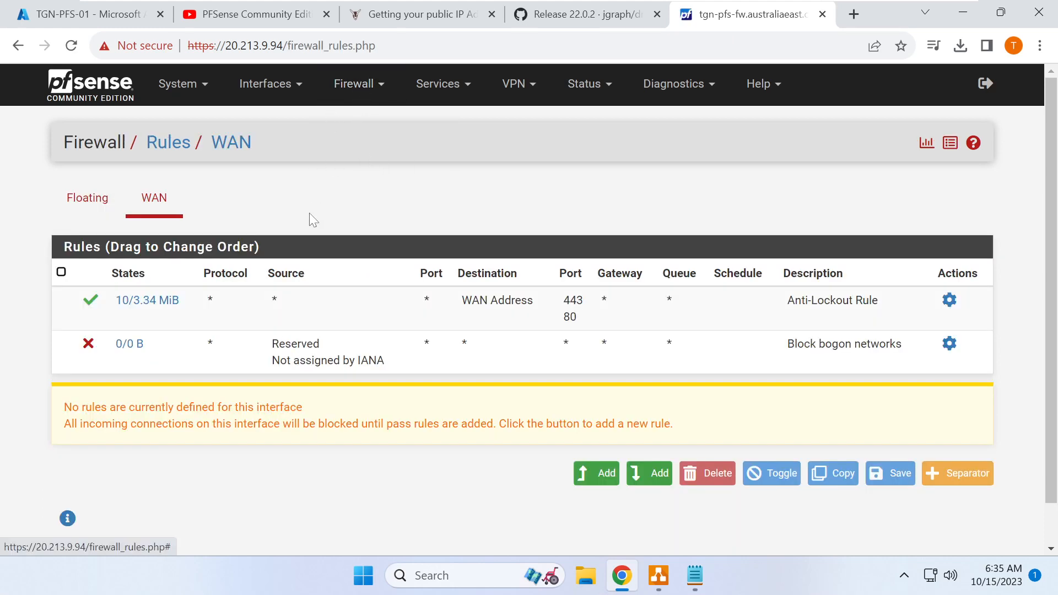
pyautogui.moveTo(788, 308); pyautogui.dragTo(888, 313)
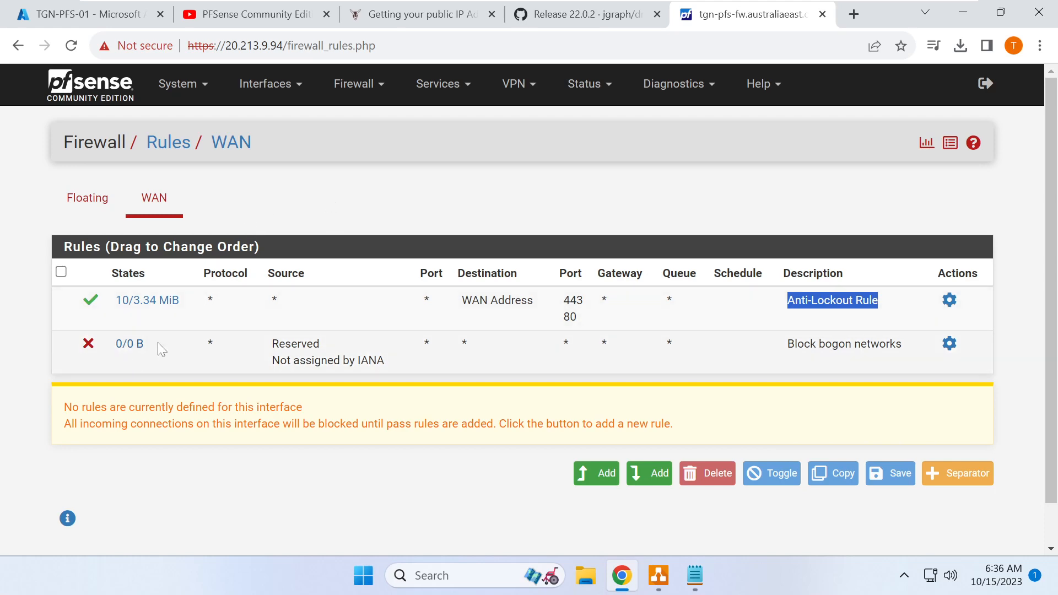
# - Add a new top WAN rule with destination WAN address and source any
pyautogui.click(595, 477)
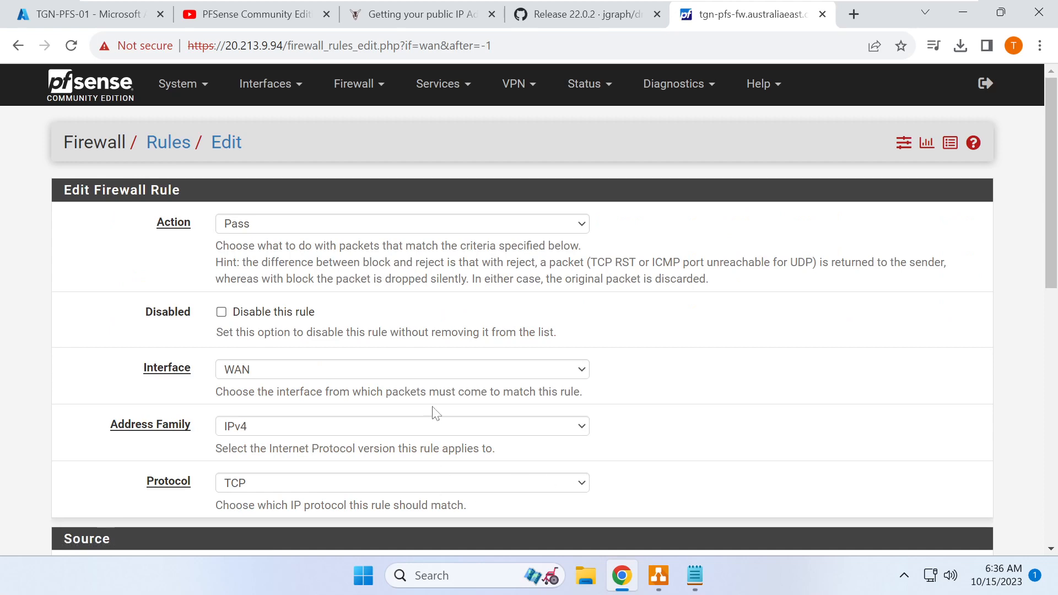
pyautogui.scroll(-3, 319, 354)
pyautogui.scroll(-2, 402, 342)
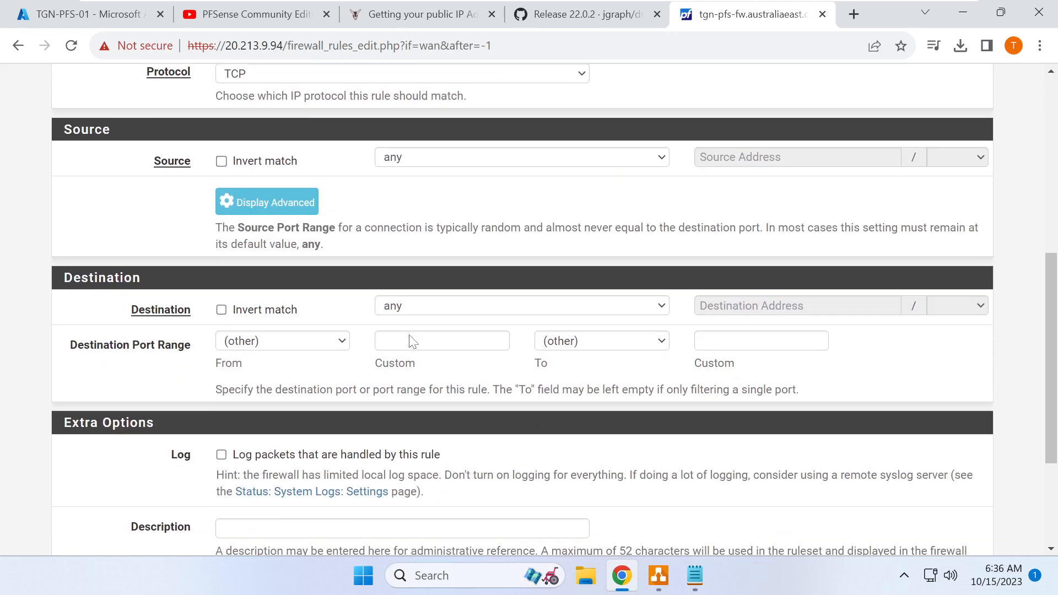
pyautogui.click(434, 306)
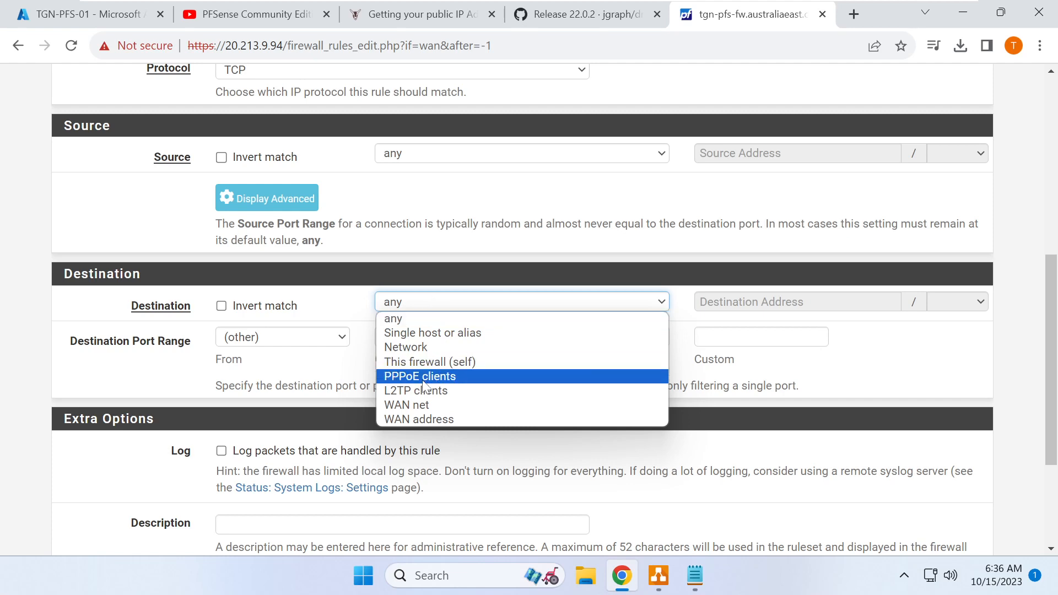
pyautogui.click(433, 419)
pyautogui.scroll(3, 426, 378)
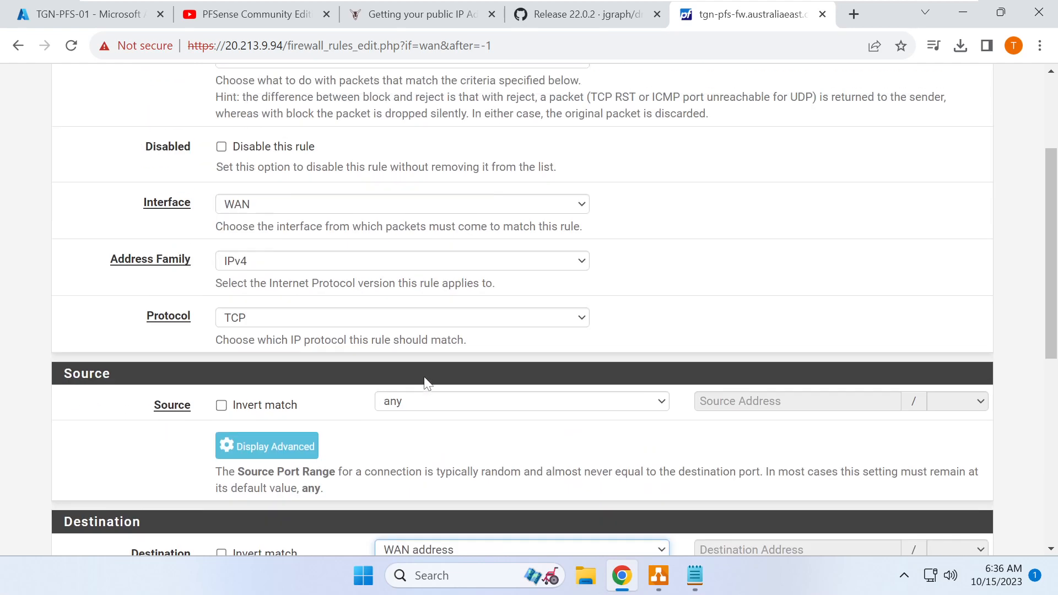
pyautogui.click(407, 402)
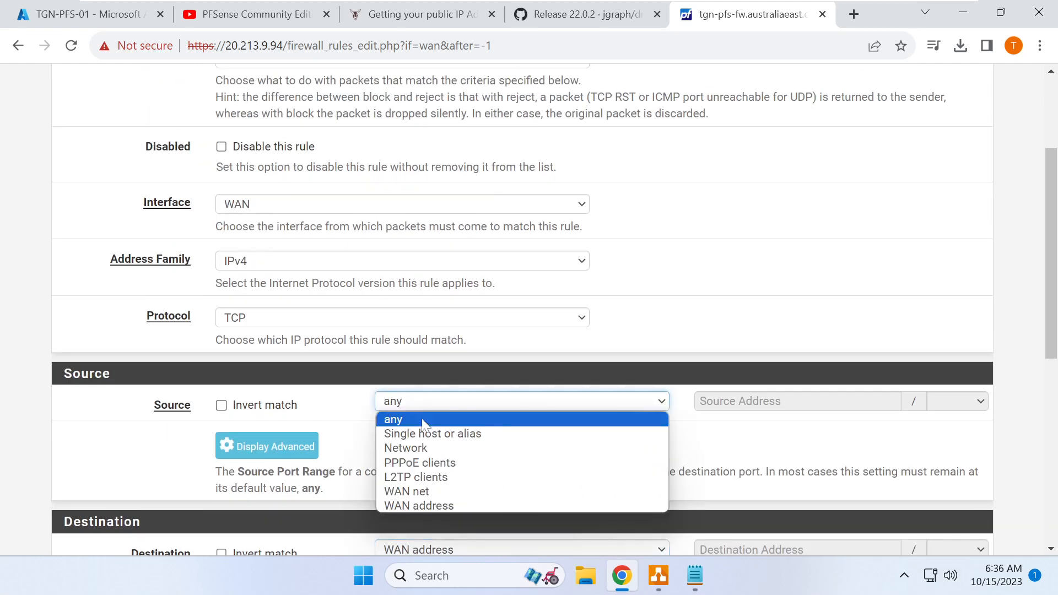
pyautogui.click(426, 432)
pyautogui.click(766, 402)
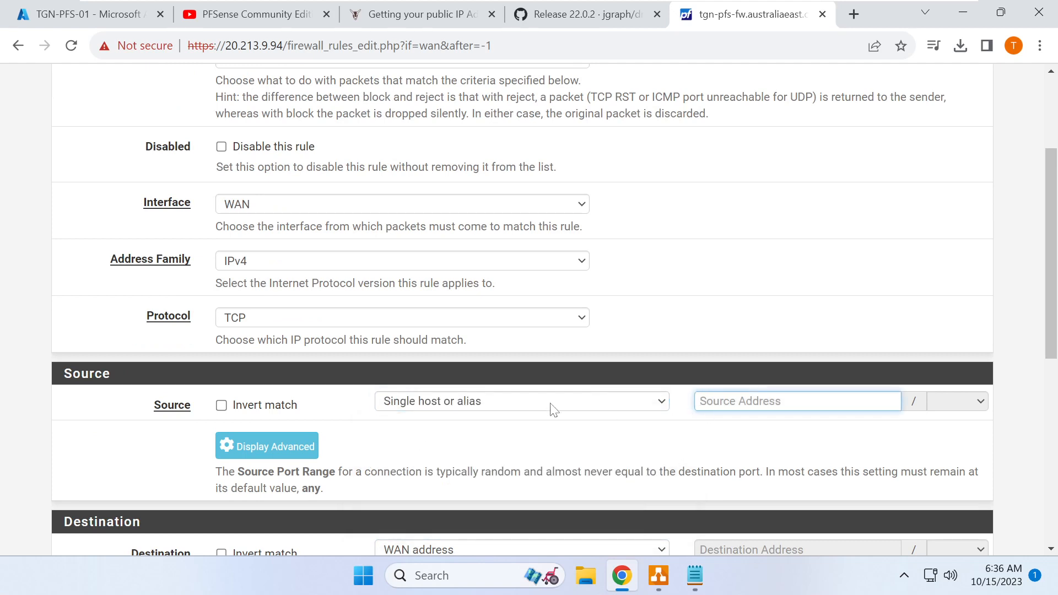
pyautogui.click(507, 409)
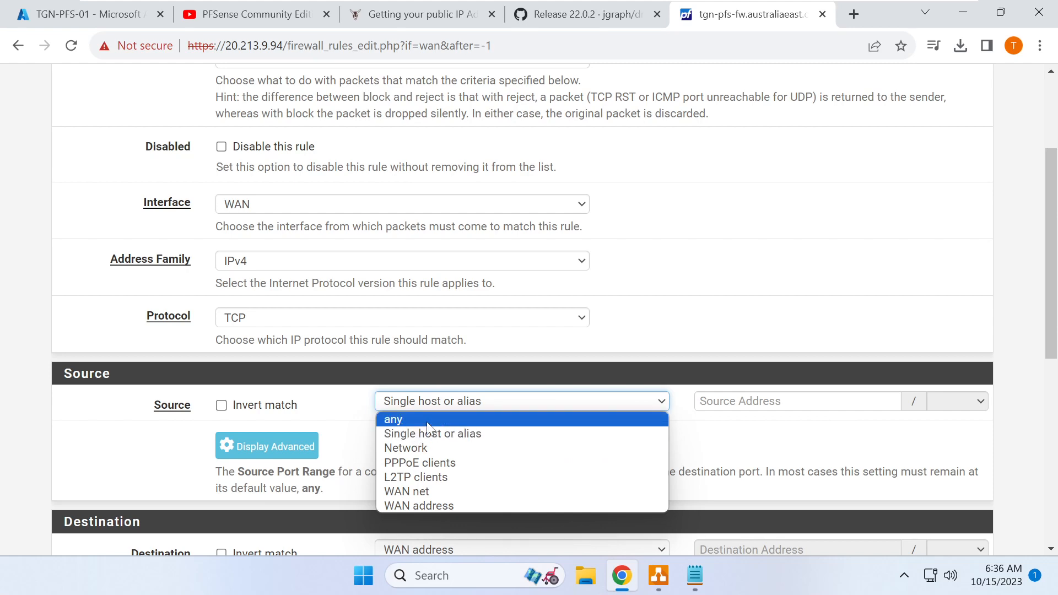
pyautogui.click(415, 420)
# - Set the rule's destination port to HTTPS (443), save it, and apply the changes
pyautogui.scroll(-4, 435, 413)
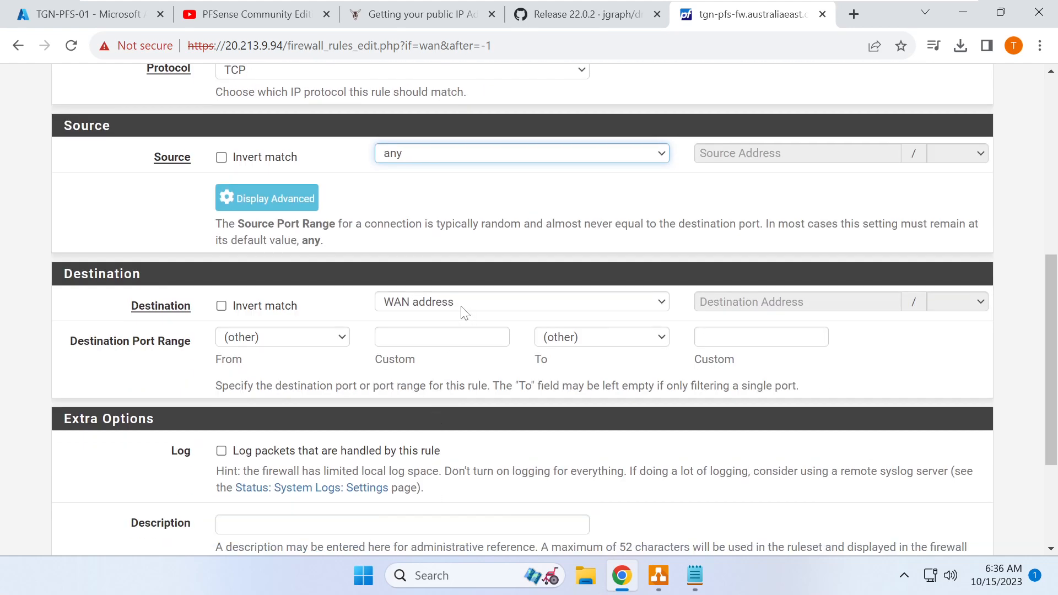
pyautogui.click(328, 343)
pyautogui.scroll(-1, 298, 220)
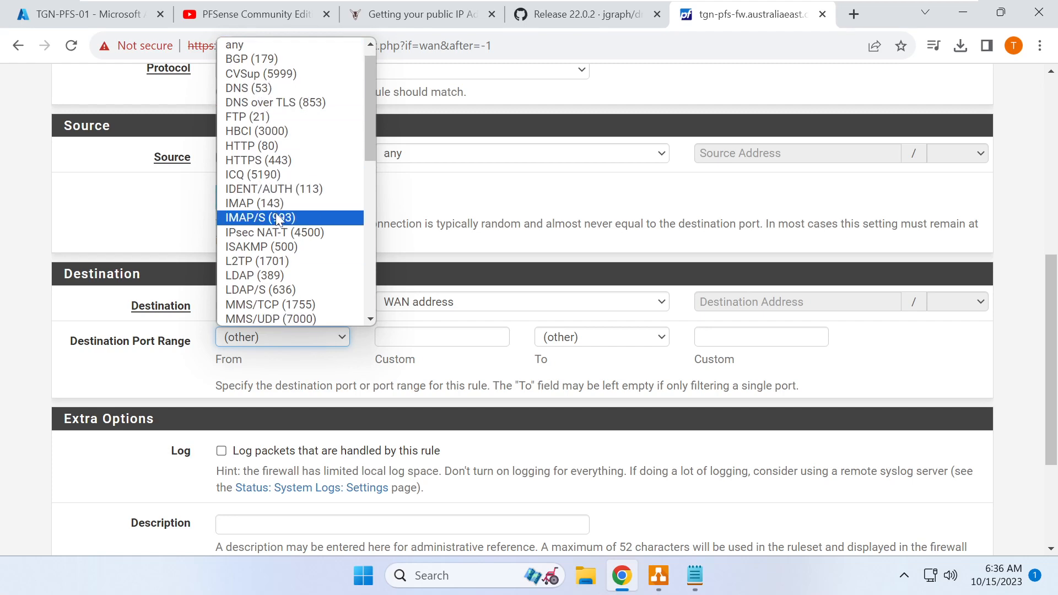
pyautogui.click(270, 161)
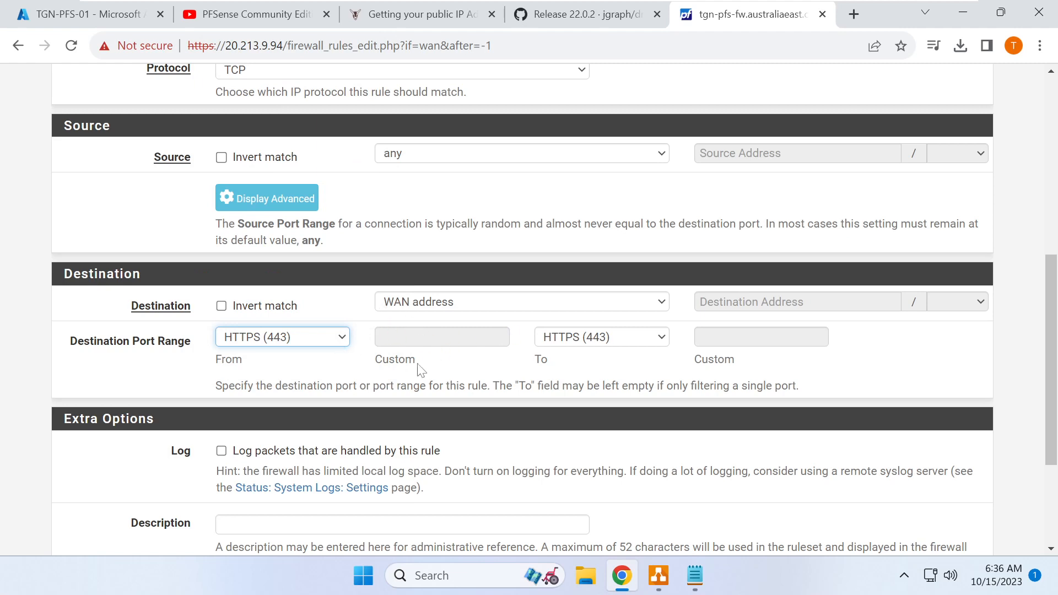
pyautogui.scroll(-3, 401, 339)
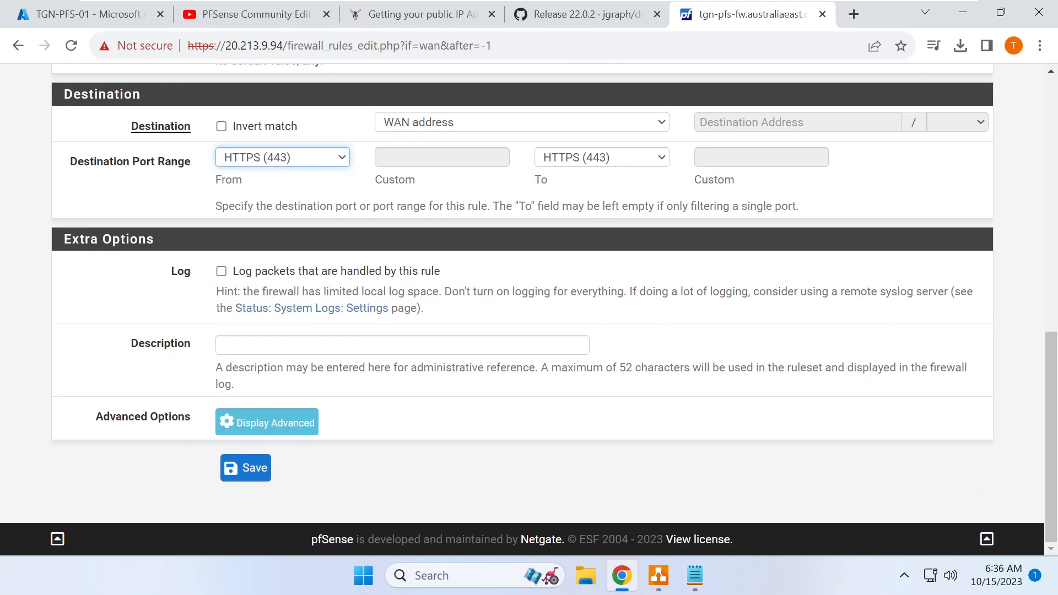
pyautogui.click(246, 468)
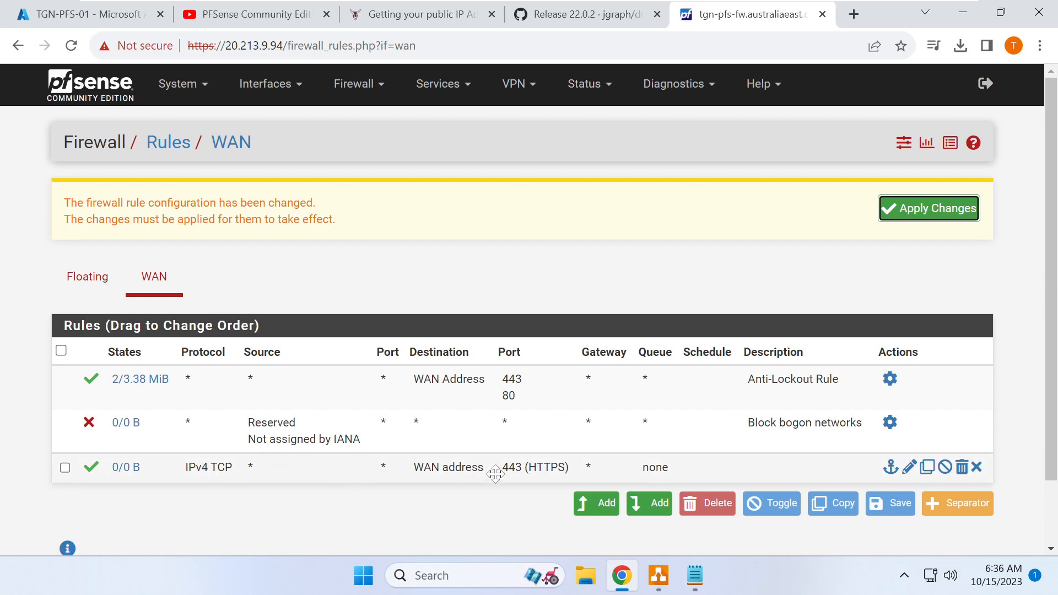
pyautogui.click(893, 210)
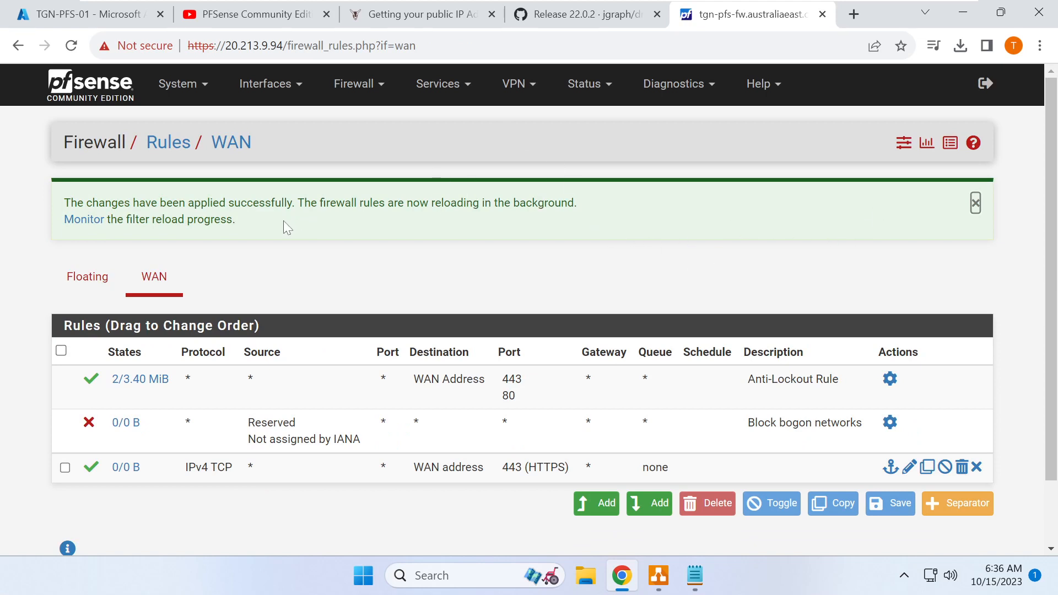
# - Halt the pfSense firewall through Diagnostics > Halt System, then go back to the Azure portal
pyautogui.click(675, 87)
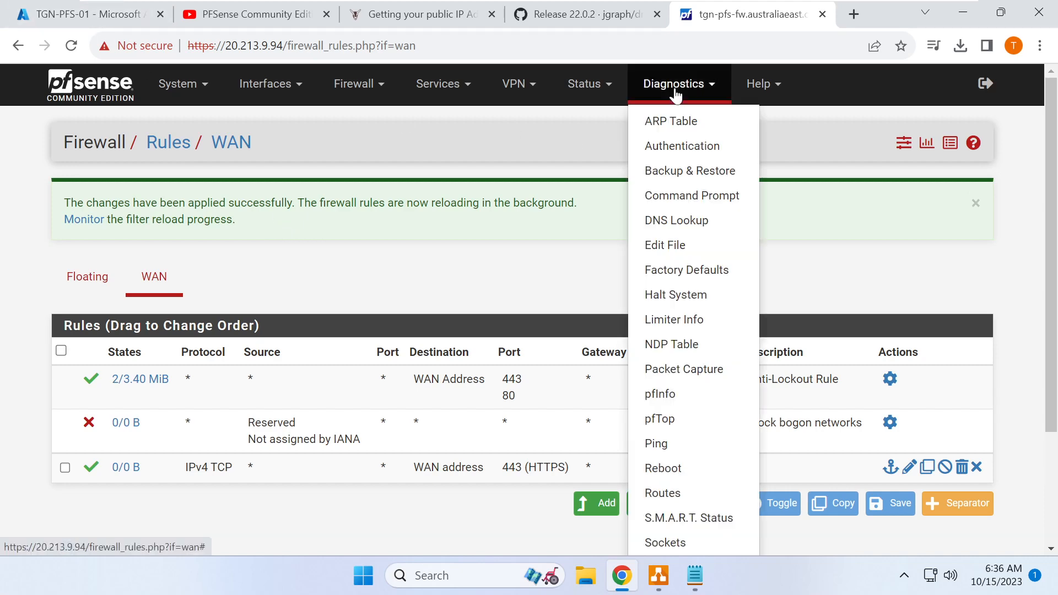
pyautogui.click(677, 296)
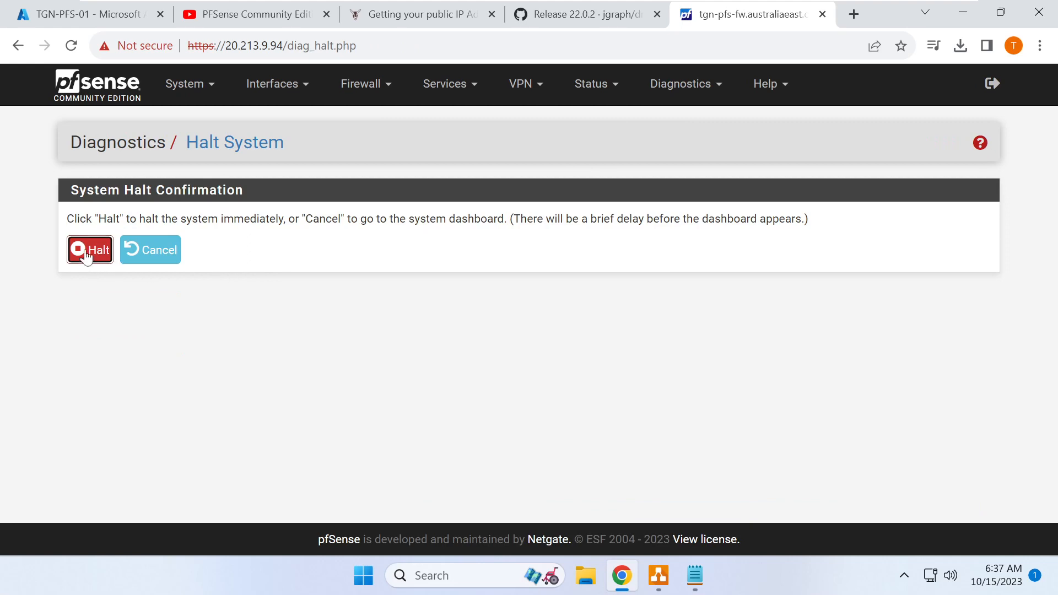
pyautogui.click(89, 252)
pyautogui.click(626, 141)
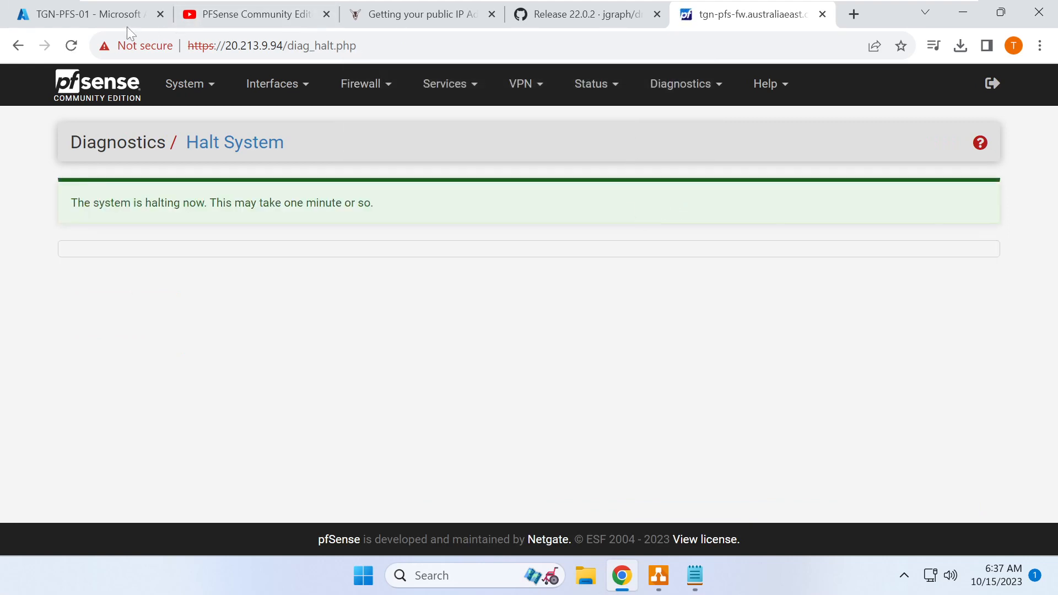
pyautogui.click(123, 17)
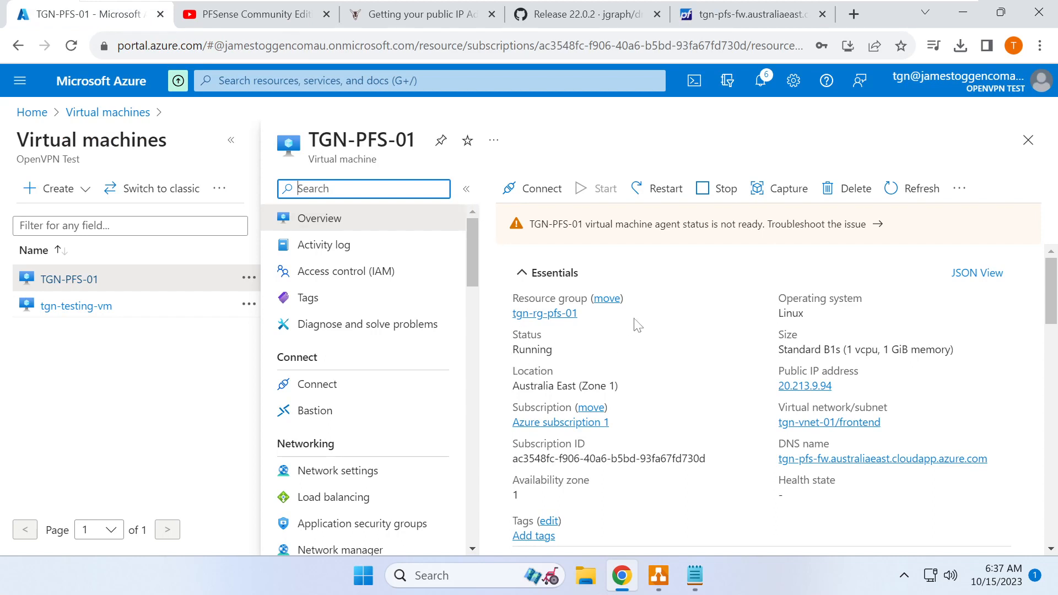
# - Refresh the TGN-PFS-01 overview and stop the VM so its status shows Deallocating
pyautogui.click(916, 194)
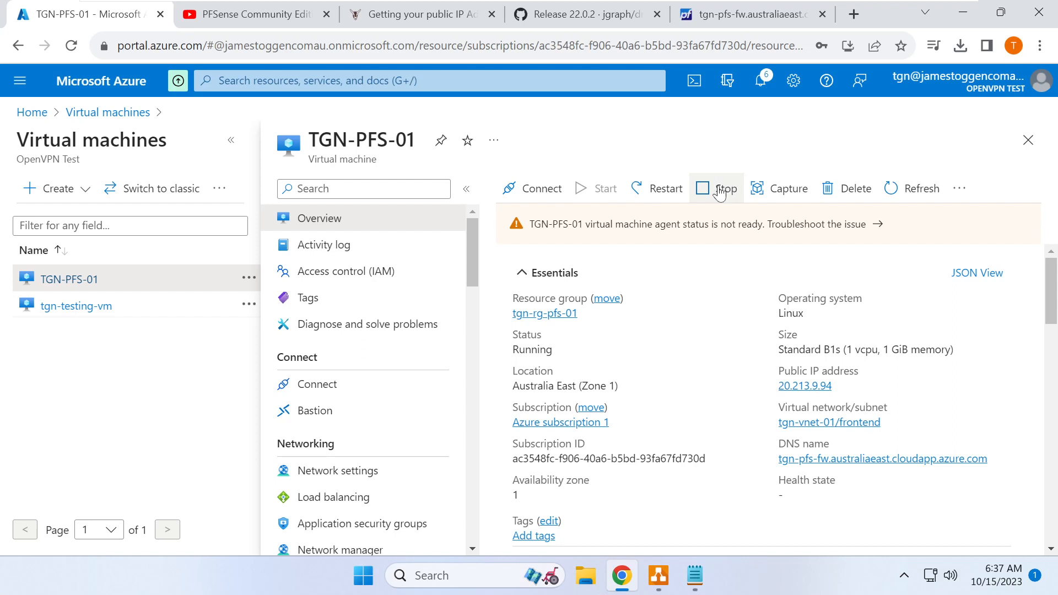
pyautogui.click(720, 192)
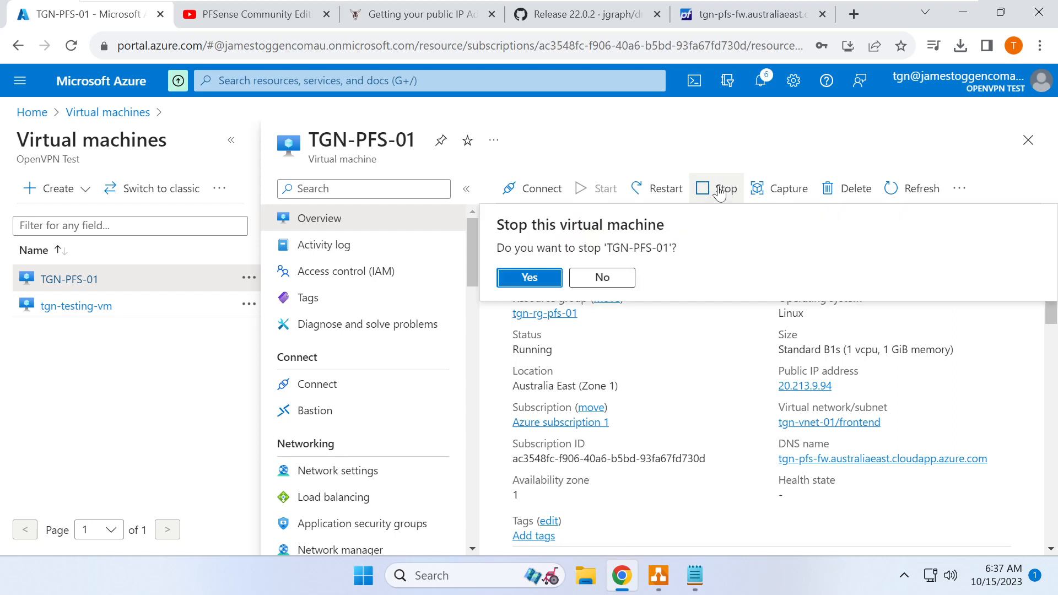
pyautogui.click(523, 277)
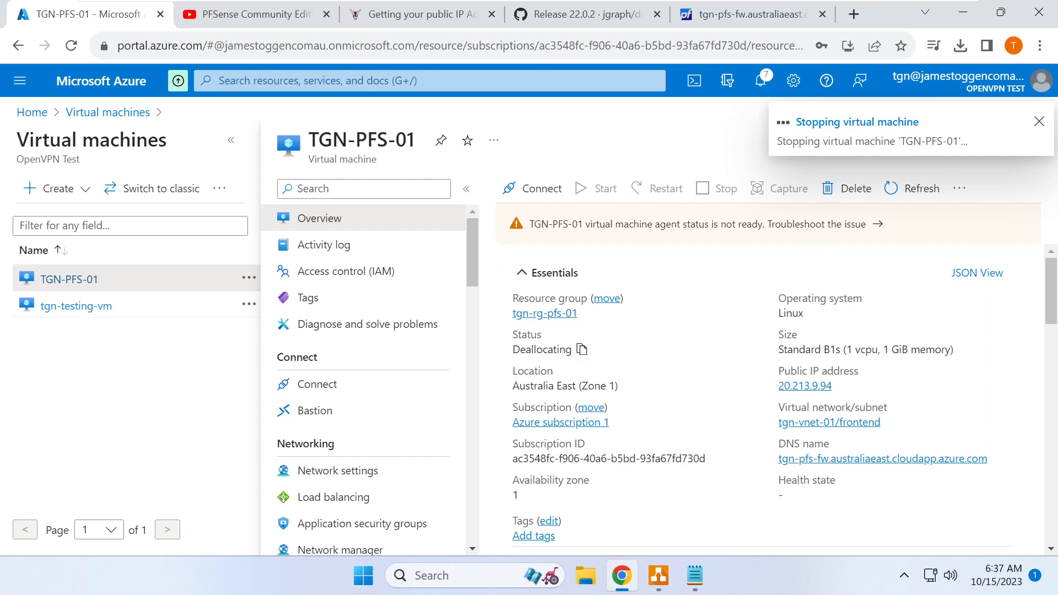
pyautogui.doubleClick(542, 349)
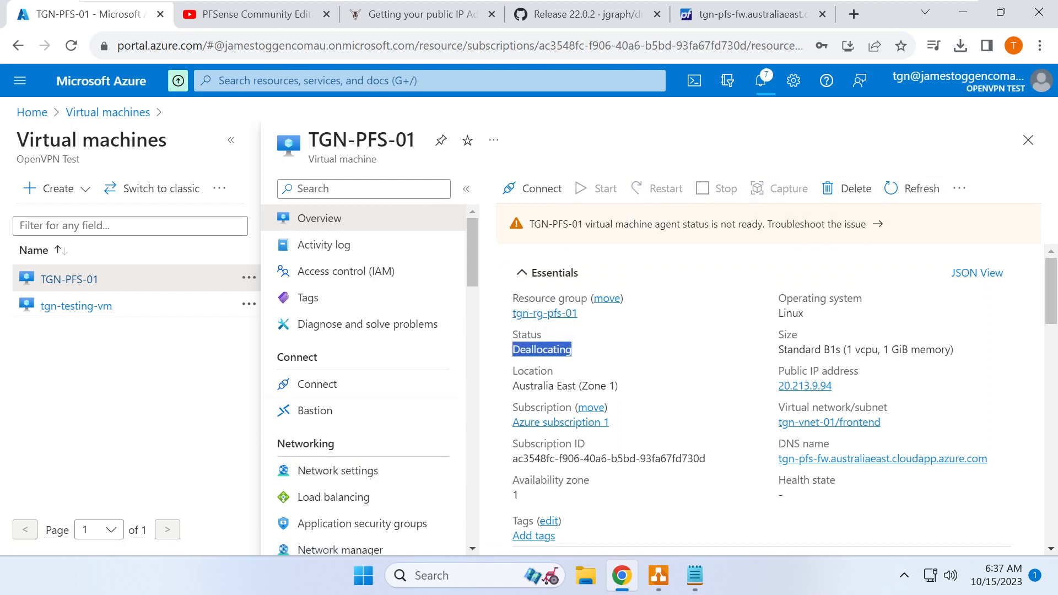
pyautogui.click(342, 80)
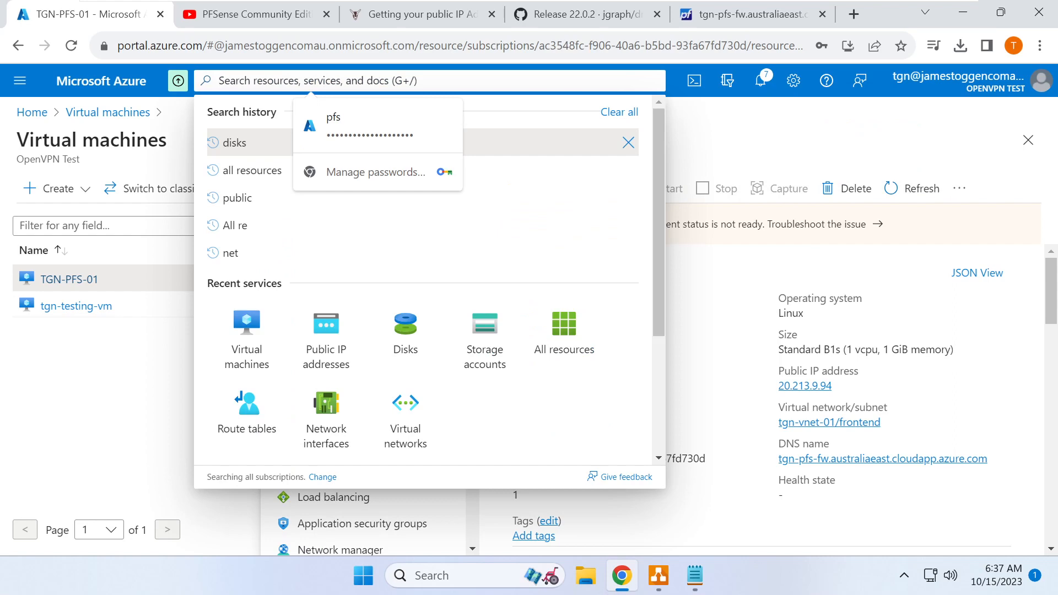
# - Start a new network interface named tgn-backend-nic-01 in resource group tgn-rg-pfs-01
pyautogui.click(326, 422)
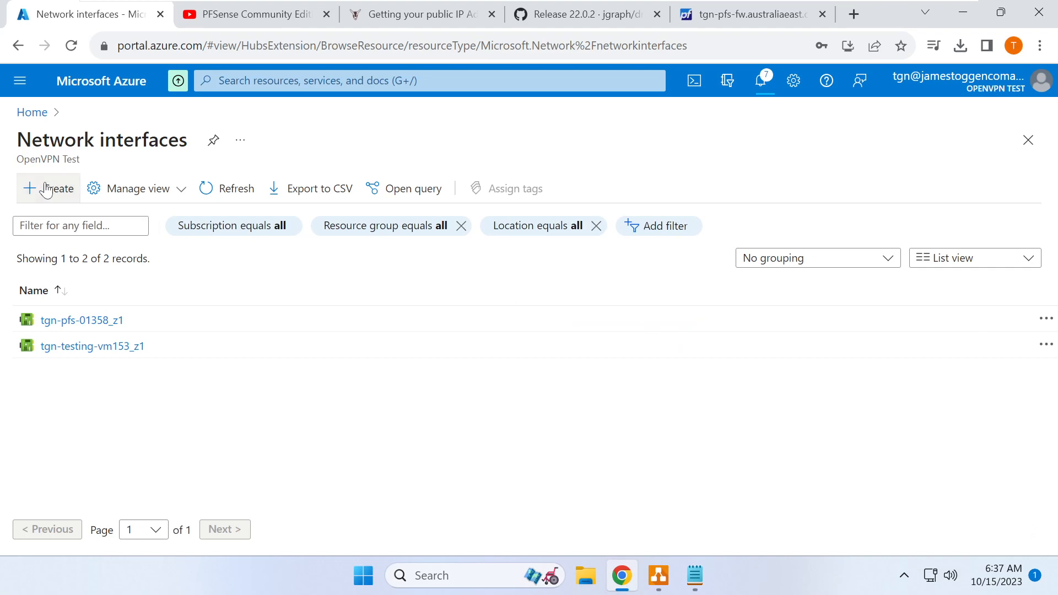
pyautogui.click(50, 189)
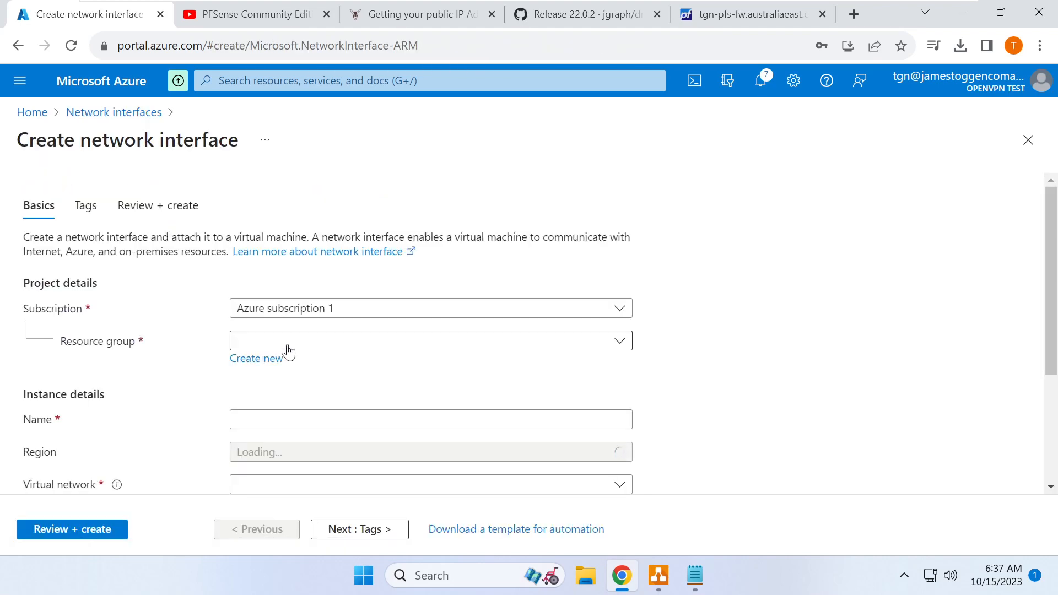
pyautogui.click(288, 346)
pyautogui.click(296, 451)
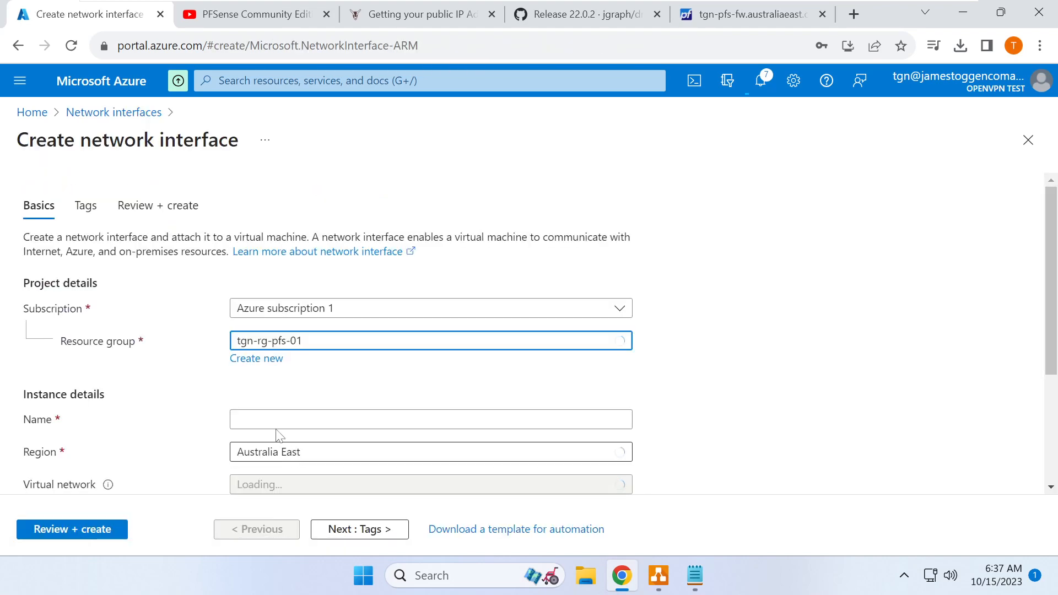
pyautogui.click(289, 420)
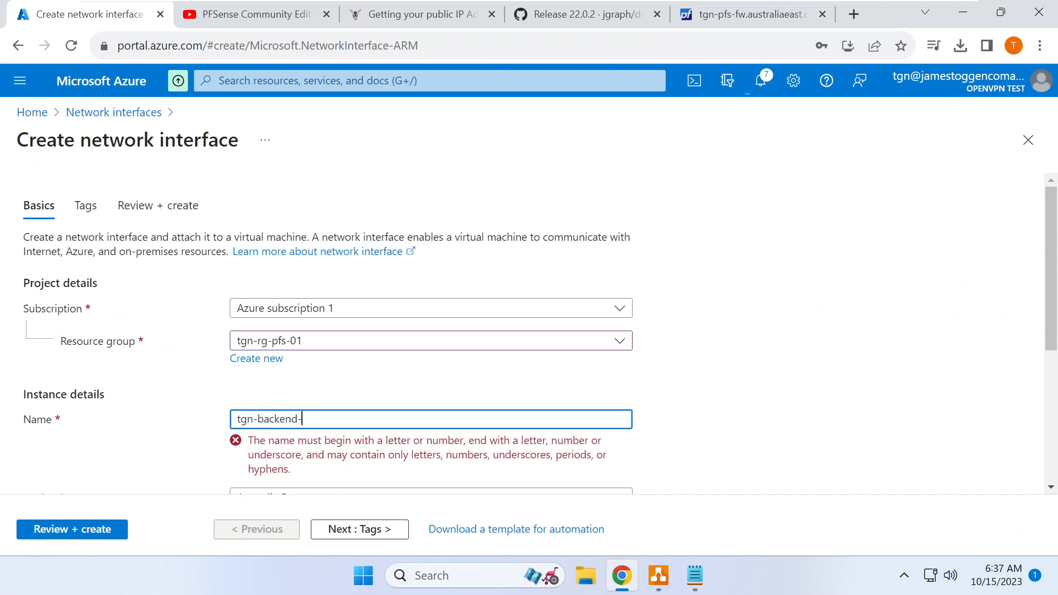
pyautogui.write('-01')
pyautogui.press('Tab')
# - Put it on the tgn-vnet-01 backend subnet with static private IP 10.87.1.254
pyautogui.scroll(-4, 279, 422)
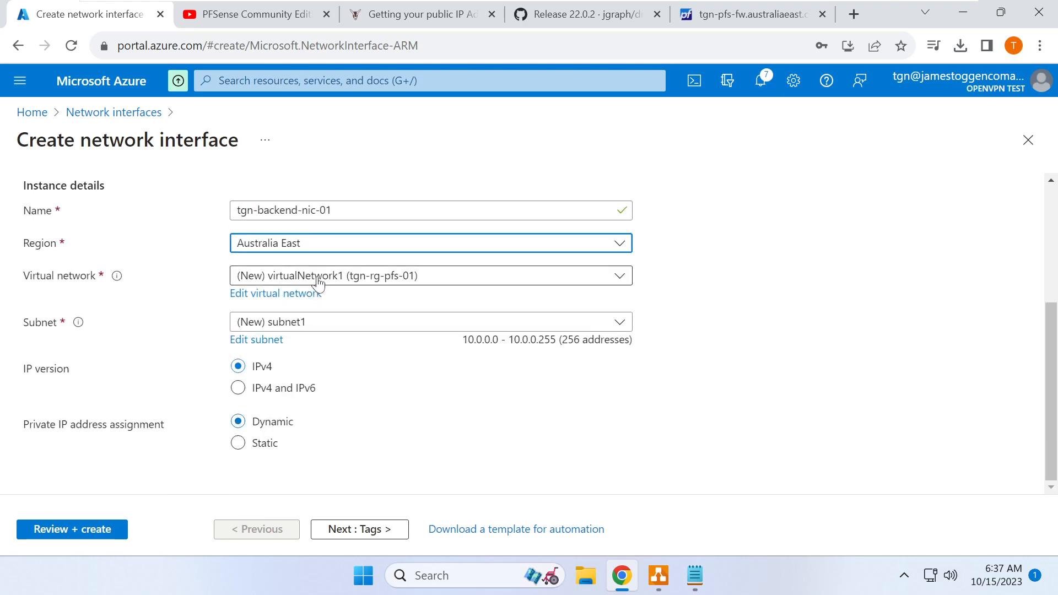
pyautogui.click(318, 283)
pyautogui.click(312, 357)
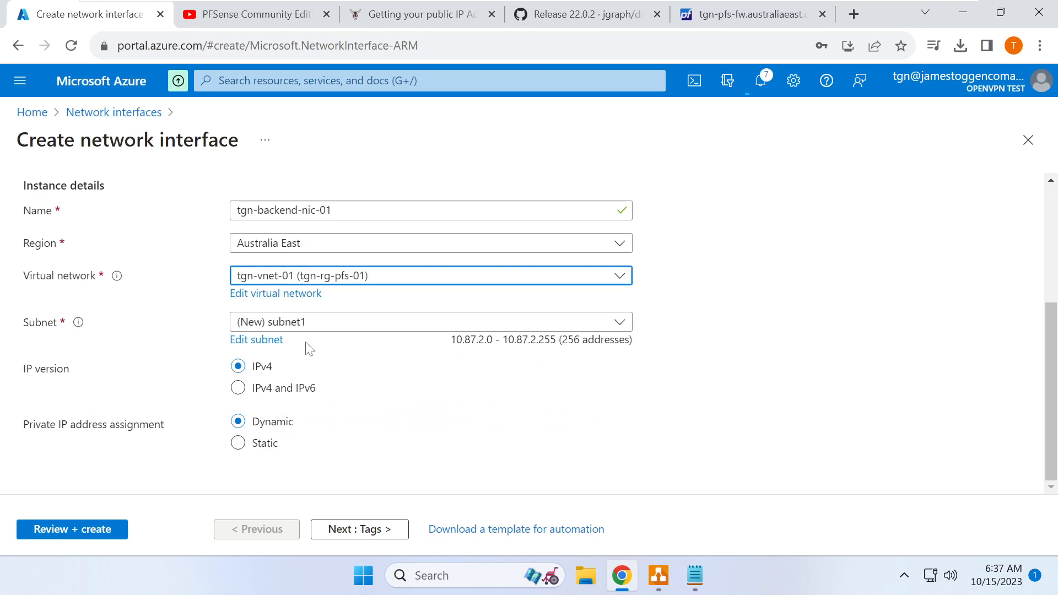
pyautogui.click(306, 325)
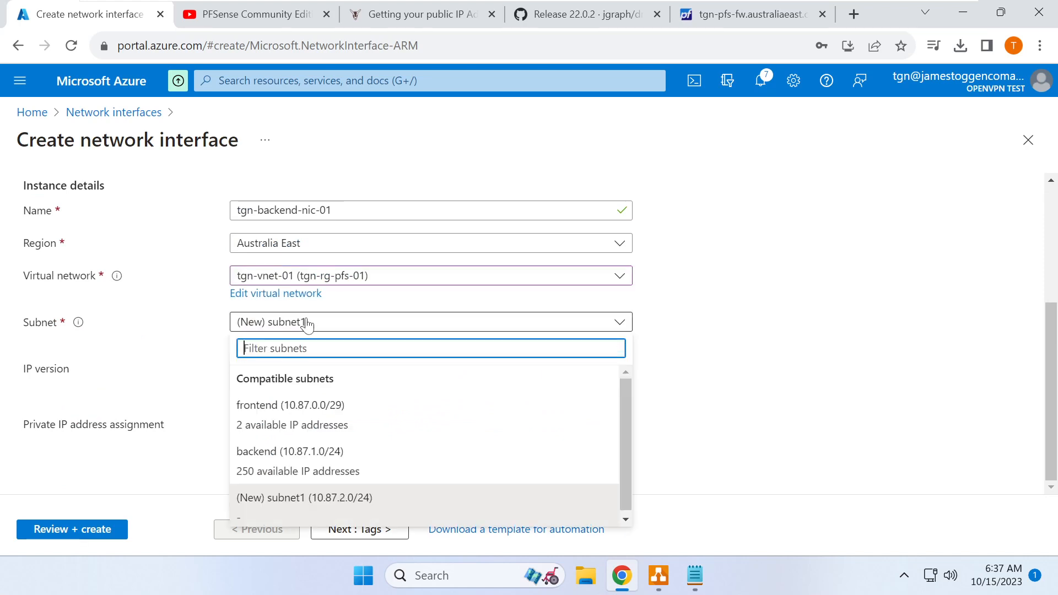
pyautogui.click(305, 460)
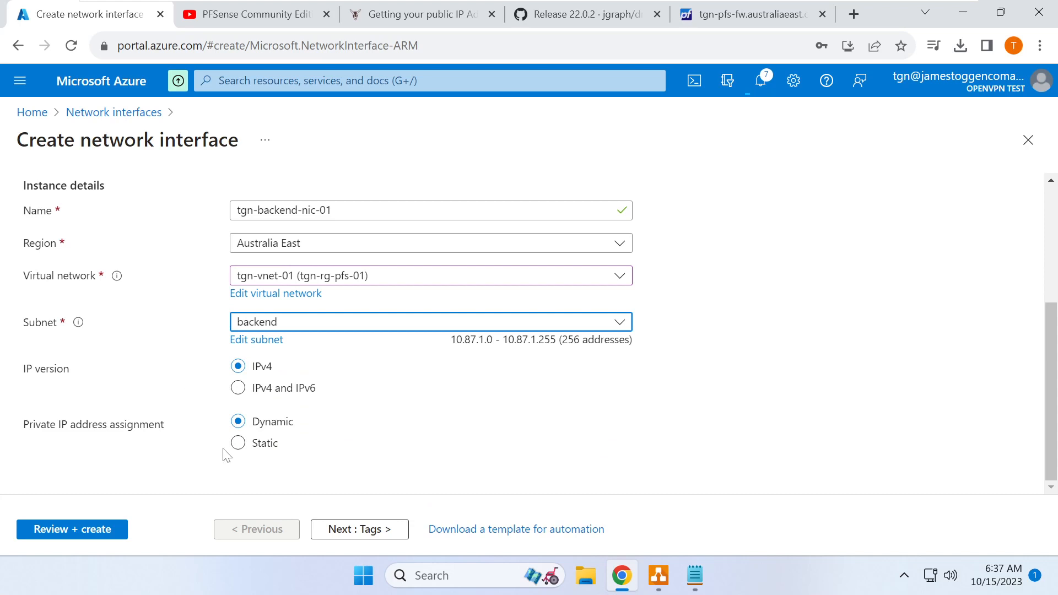
pyautogui.click(238, 444)
pyautogui.scroll(-1, 364, 419)
pyautogui.click(386, 448)
pyautogui.write('10.')
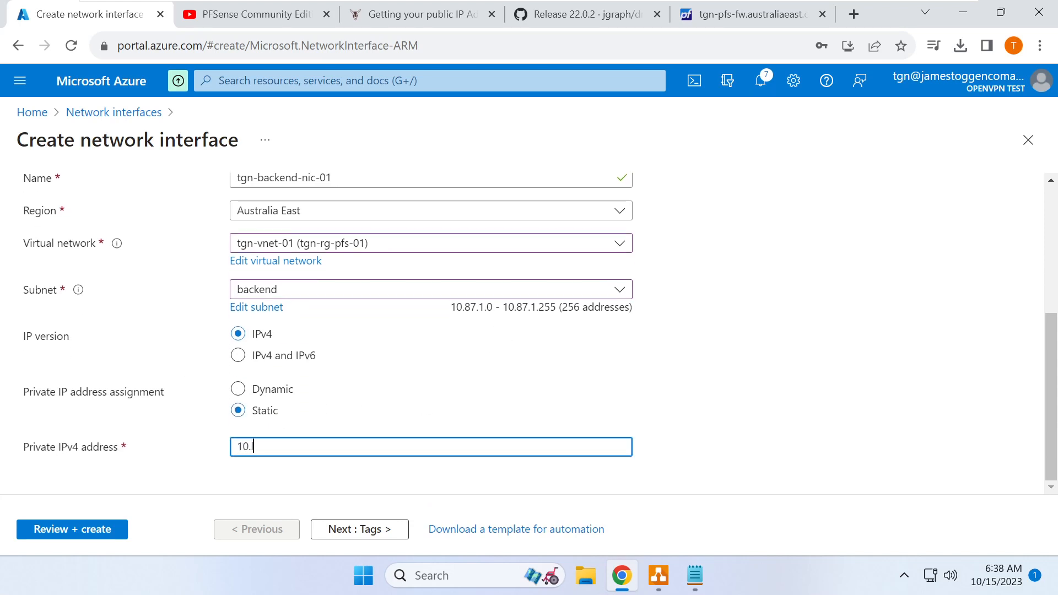
pyautogui.write('87.1.254')
pyautogui.press('Tab')
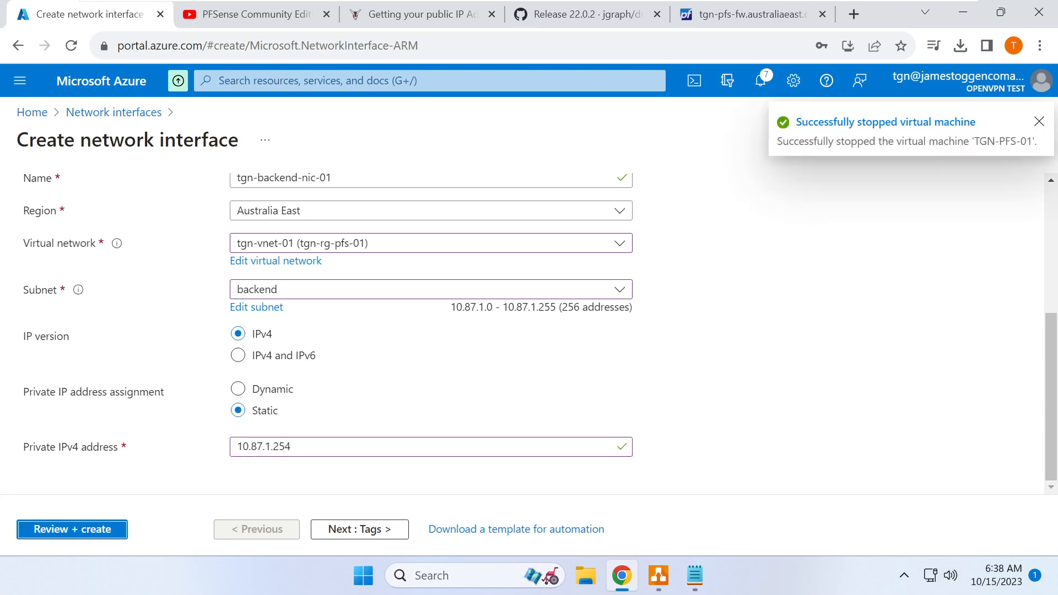
# - Verify the 10.87.1.254 address value and proceed to review the new interface
pyautogui.moveTo(294, 447); pyautogui.dragTo(193, 448)
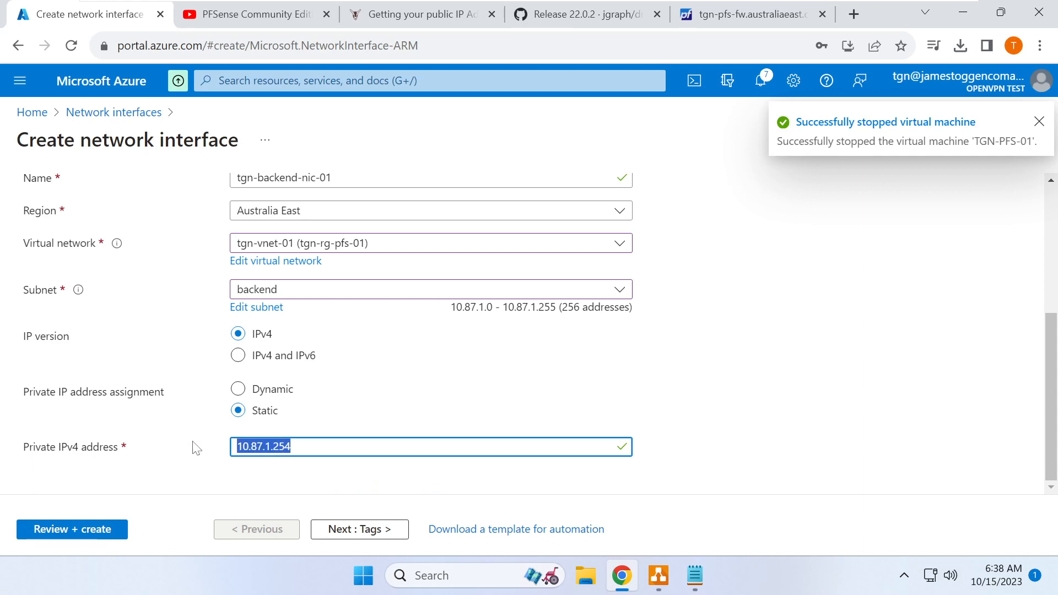
pyautogui.moveTo(298, 447); pyautogui.dragTo(216, 443)
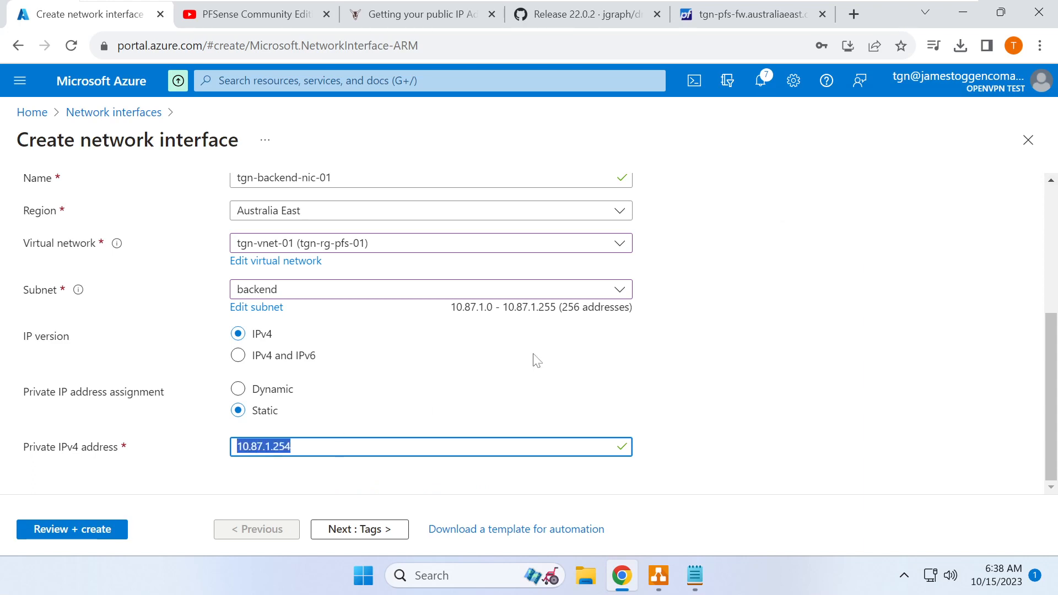
pyautogui.click(295, 447)
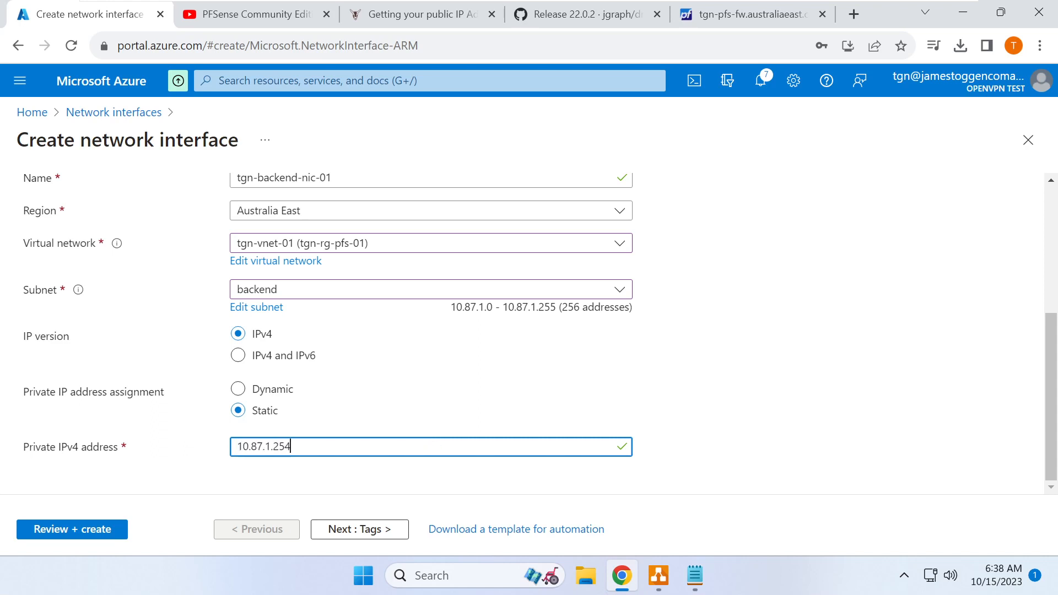
pyautogui.moveTo(291, 447); pyautogui.dragTo(190, 451)
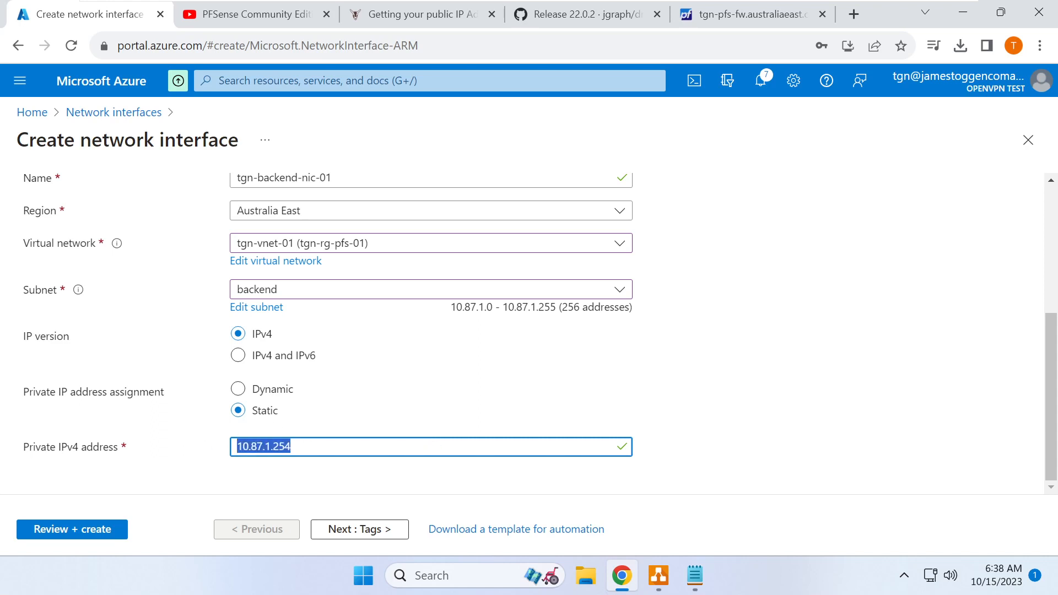
pyautogui.click(294, 447)
pyautogui.moveTo(290, 448); pyautogui.dragTo(212, 449)
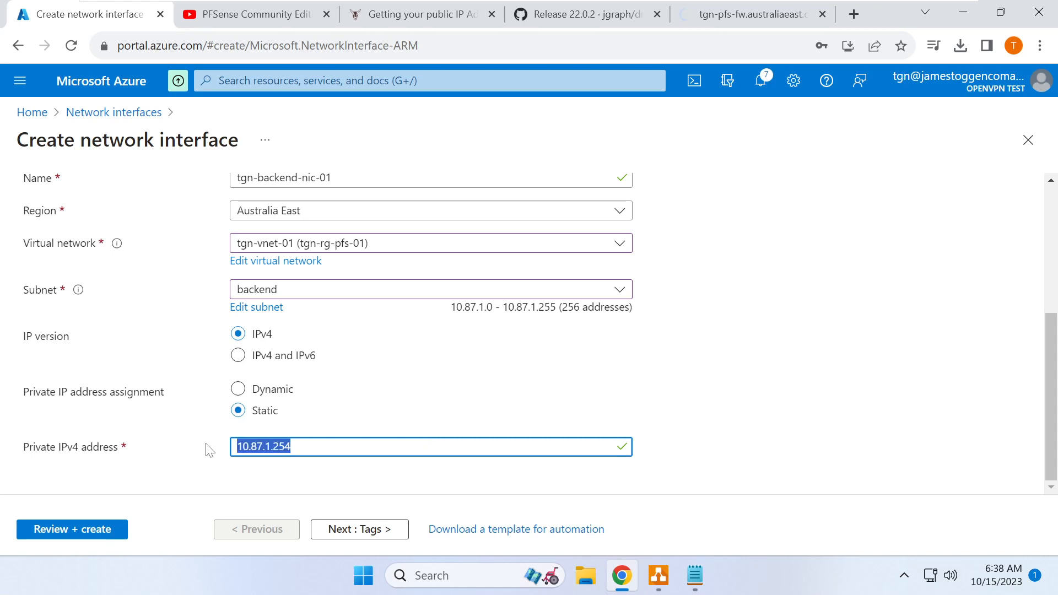
pyautogui.moveTo(291, 447); pyautogui.dragTo(215, 447)
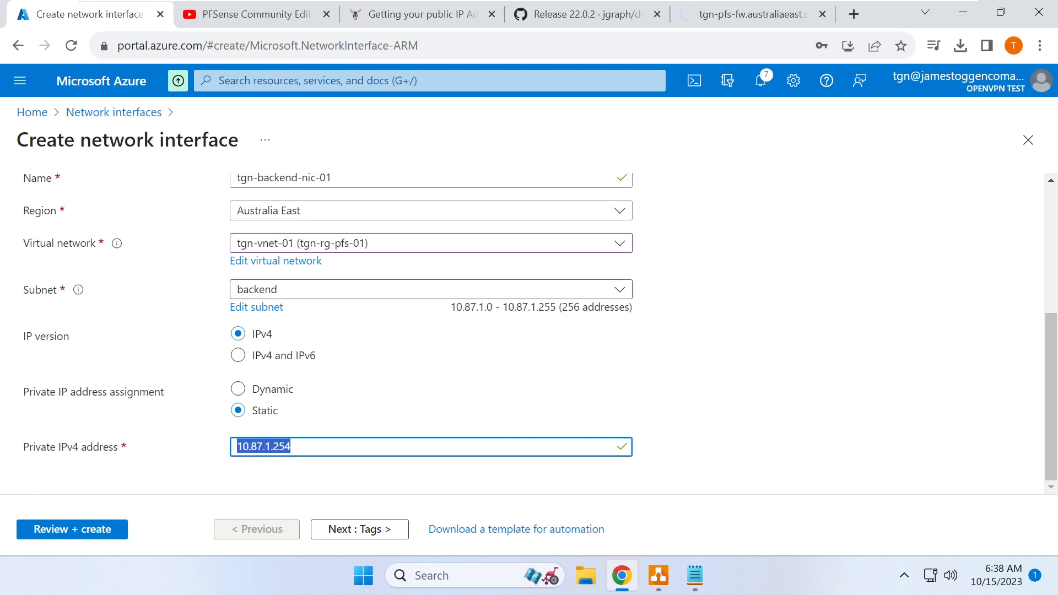
pyautogui.click(291, 447)
pyautogui.moveTo(287, 447); pyautogui.dragTo(230, 456)
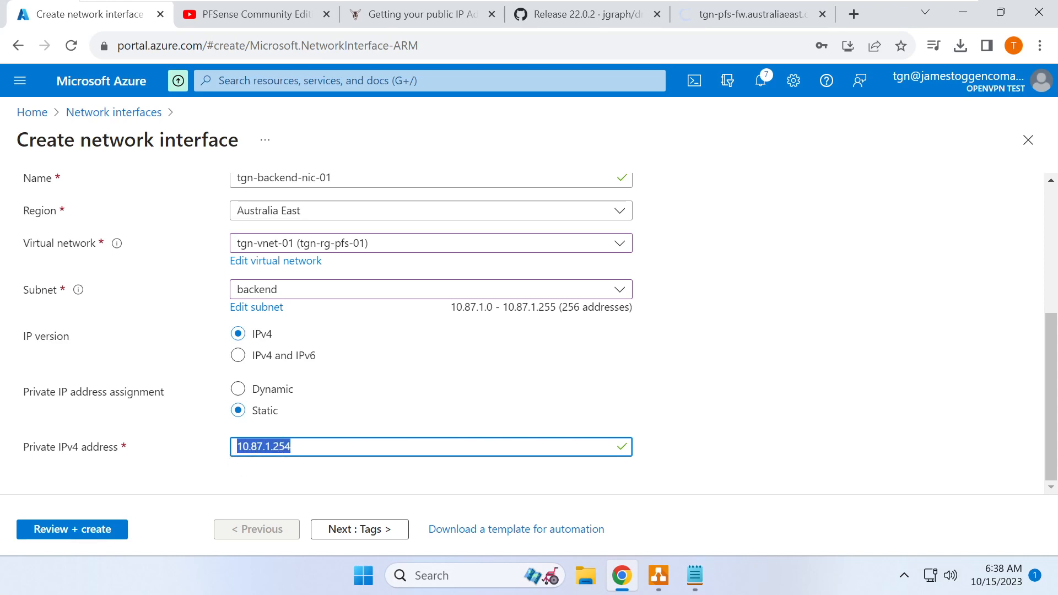
pyautogui.scroll(3, 314, 467)
pyautogui.scroll(-3, 319, 467)
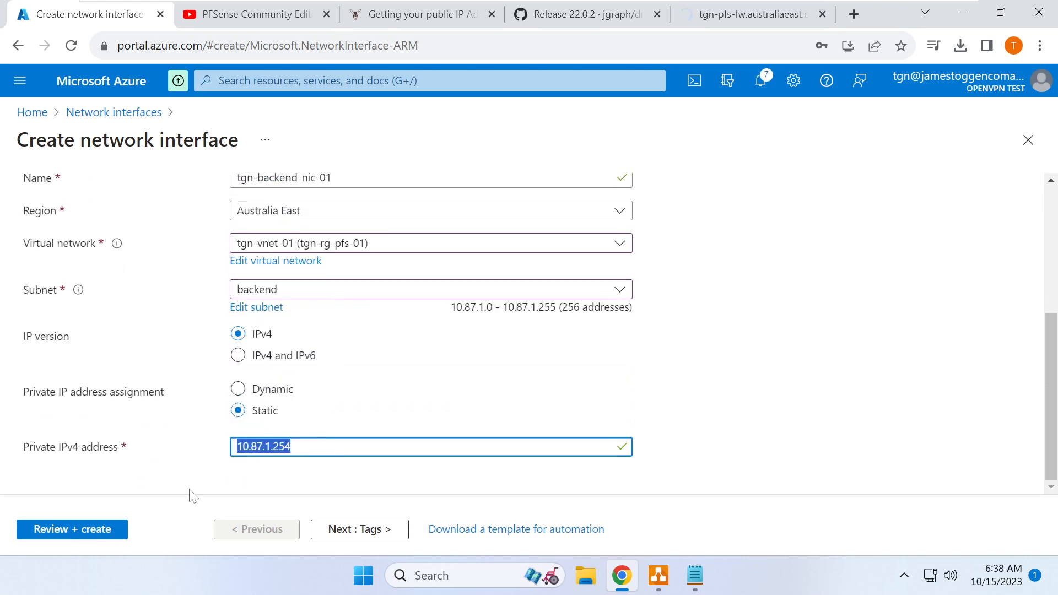
pyautogui.click(104, 541)
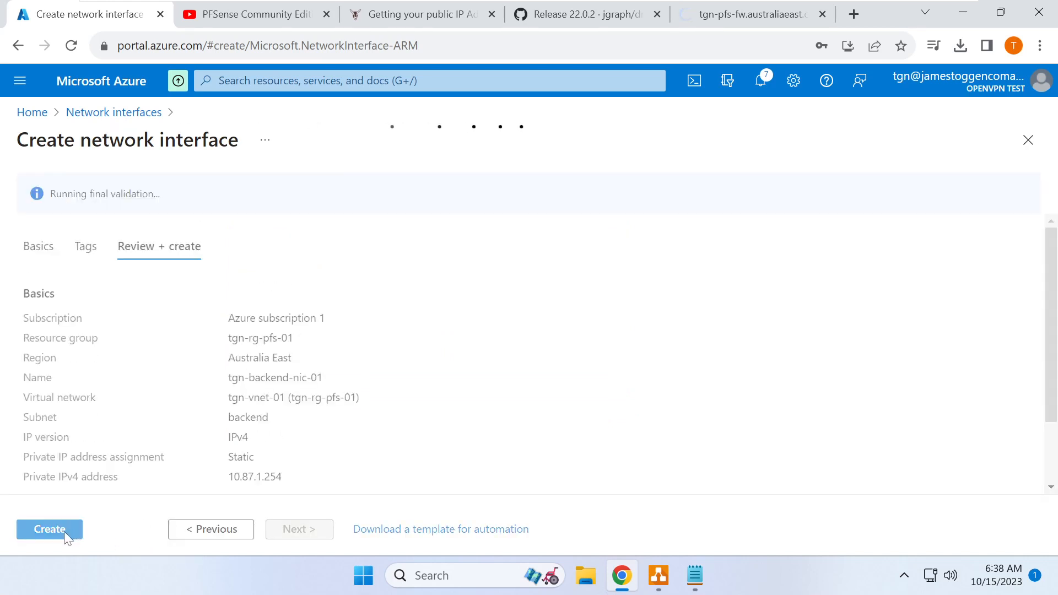
# - Create tgn-backend-nic-01, then open the Network settings page of TGN-PFS-01
pyautogui.click(64, 532)
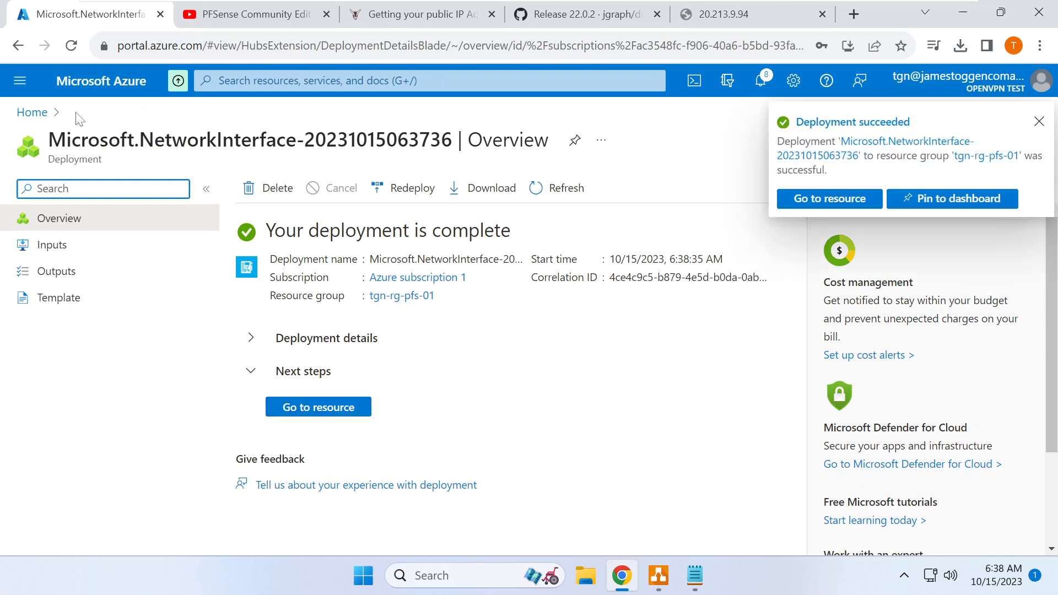
pyautogui.click(37, 114)
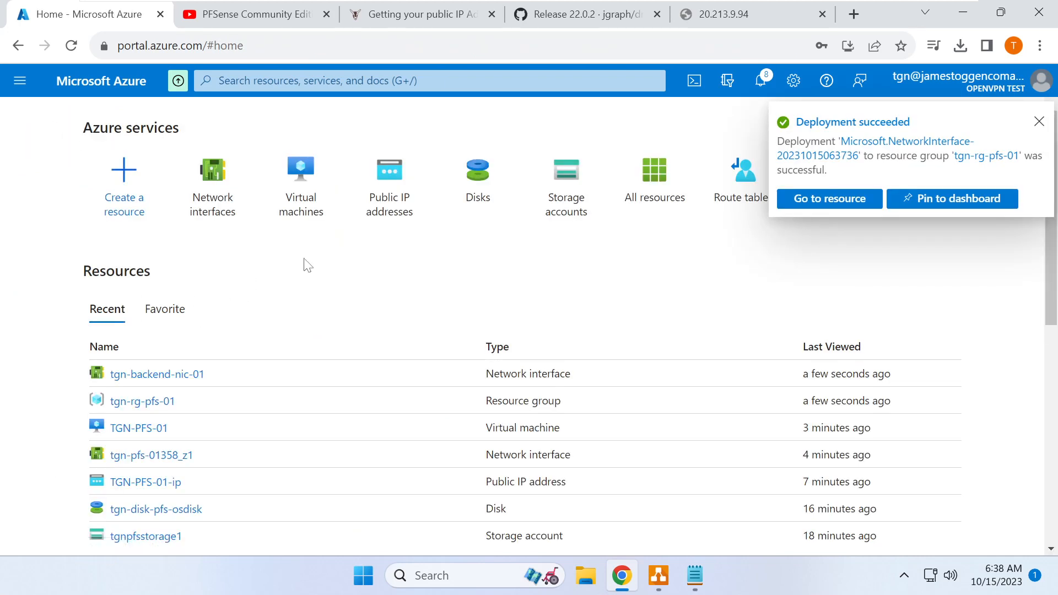
pyautogui.click(309, 202)
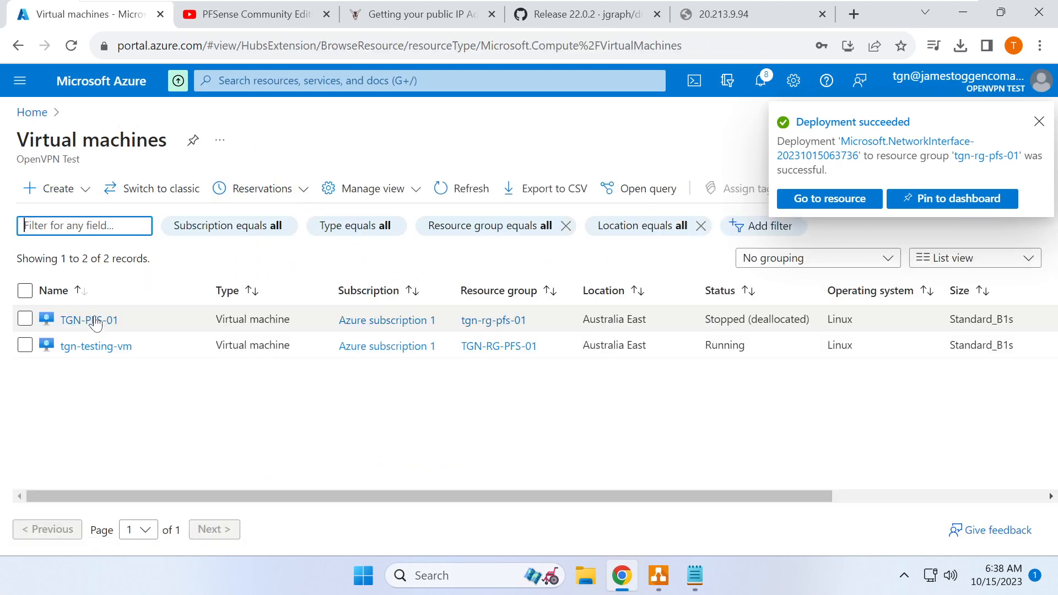
pyautogui.click(89, 321)
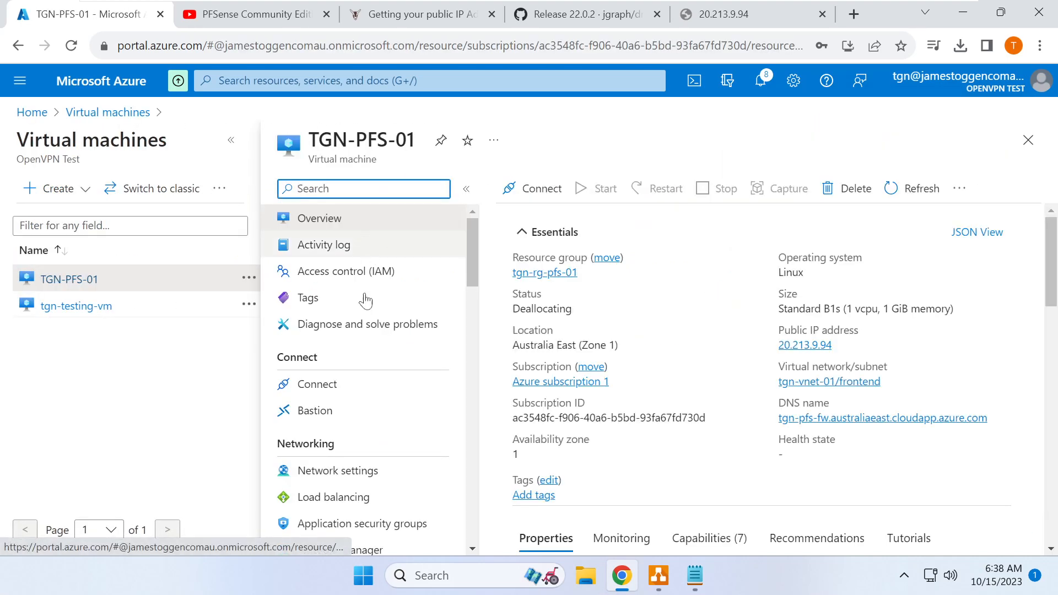
pyautogui.scroll(-1, 378, 393)
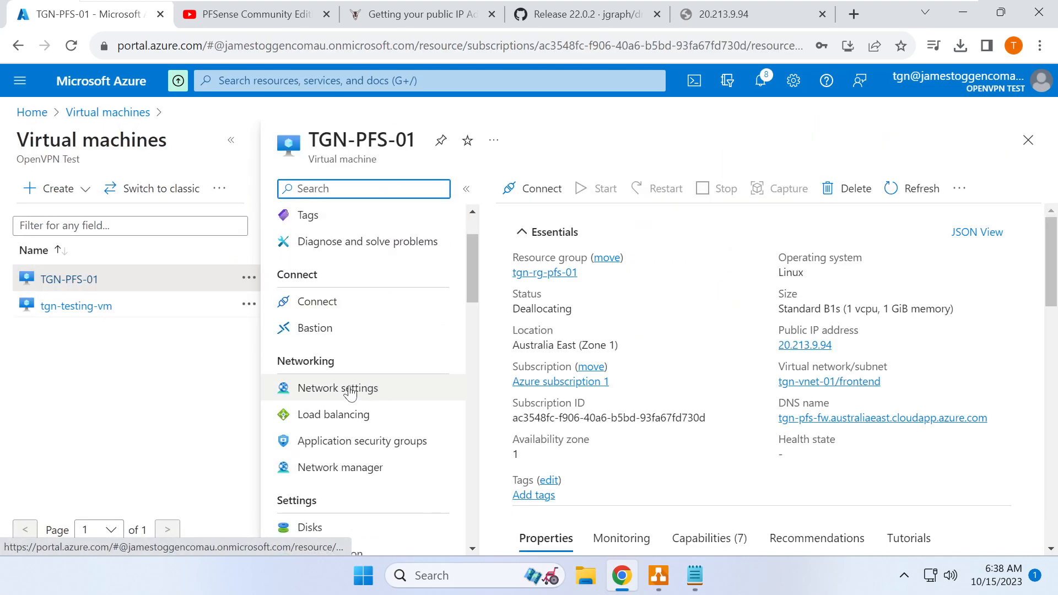
pyautogui.click(347, 390)
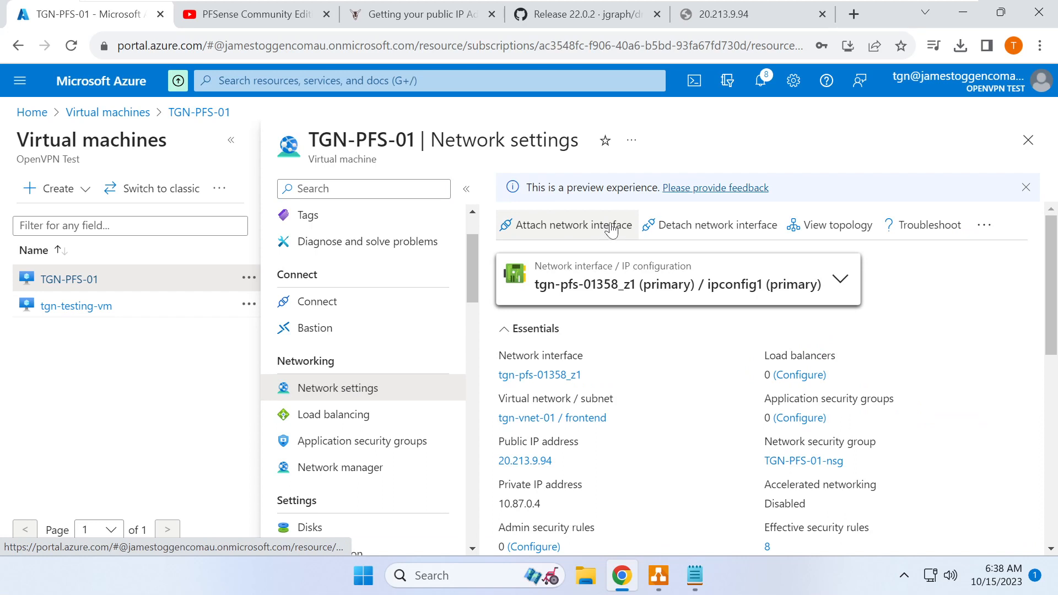
# - Attach the existing tgn-backend-nic-01 interface to TGN-PFS-01
pyautogui.click(602, 231)
pyautogui.click(568, 260)
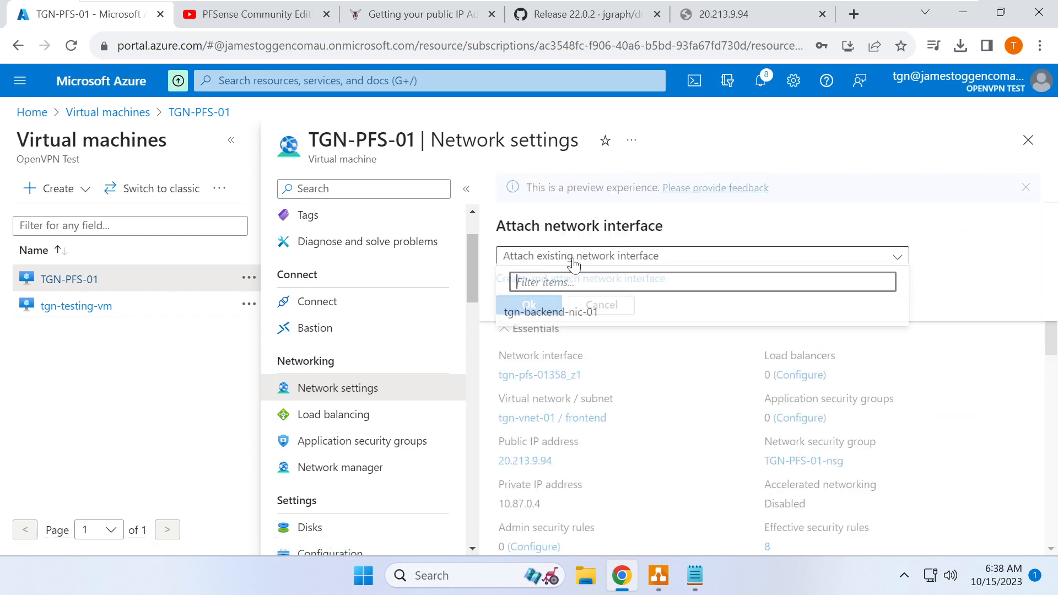
pyautogui.click(549, 318)
pyautogui.click(529, 306)
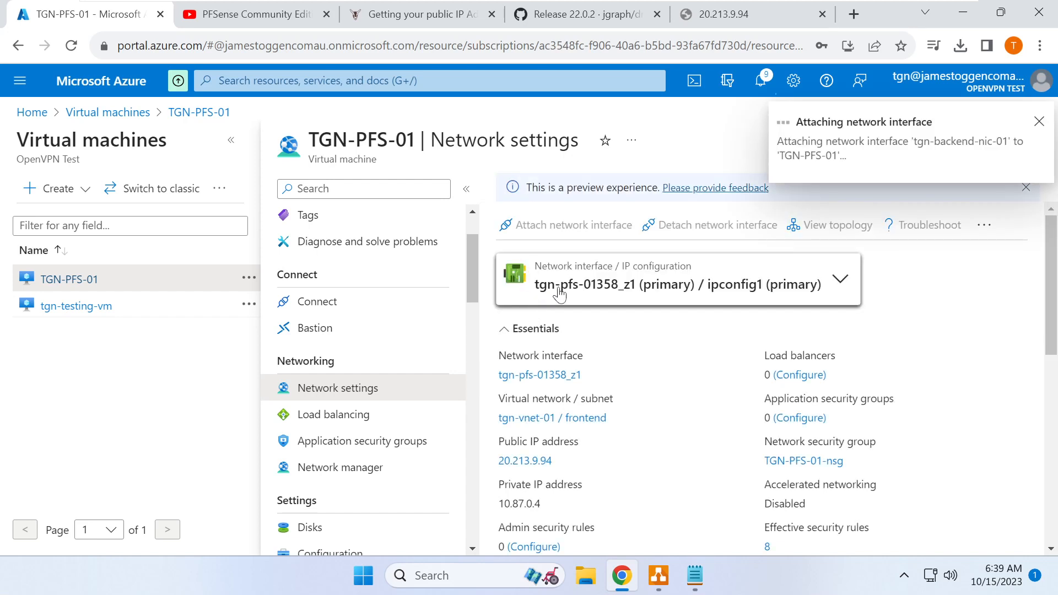
# - Check the VM's interface list and notifications to confirm the attach succeeded
pyautogui.scroll(-6, 559, 293)
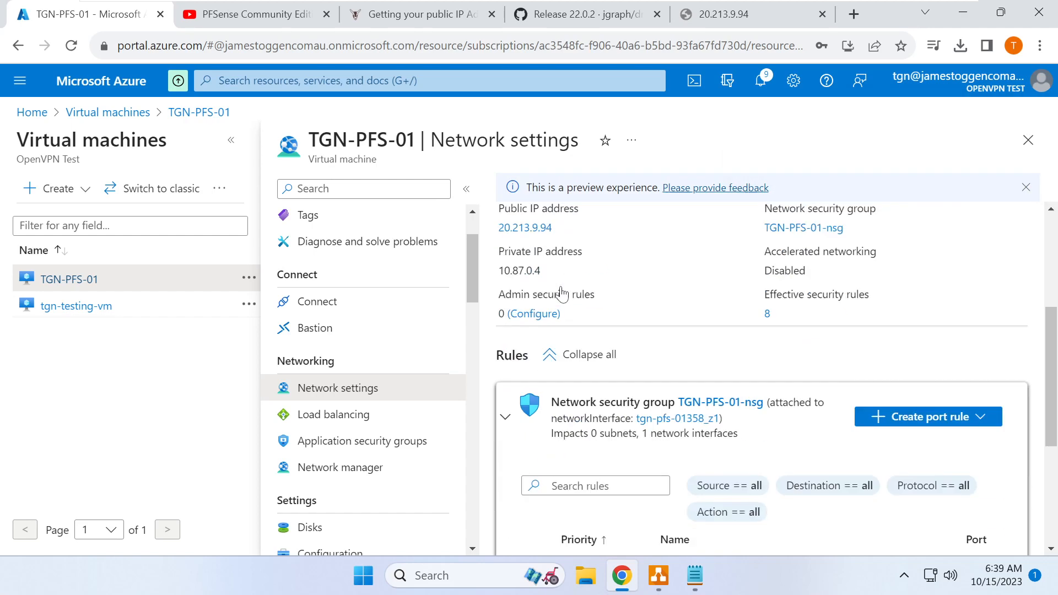
pyautogui.scroll(6, 559, 293)
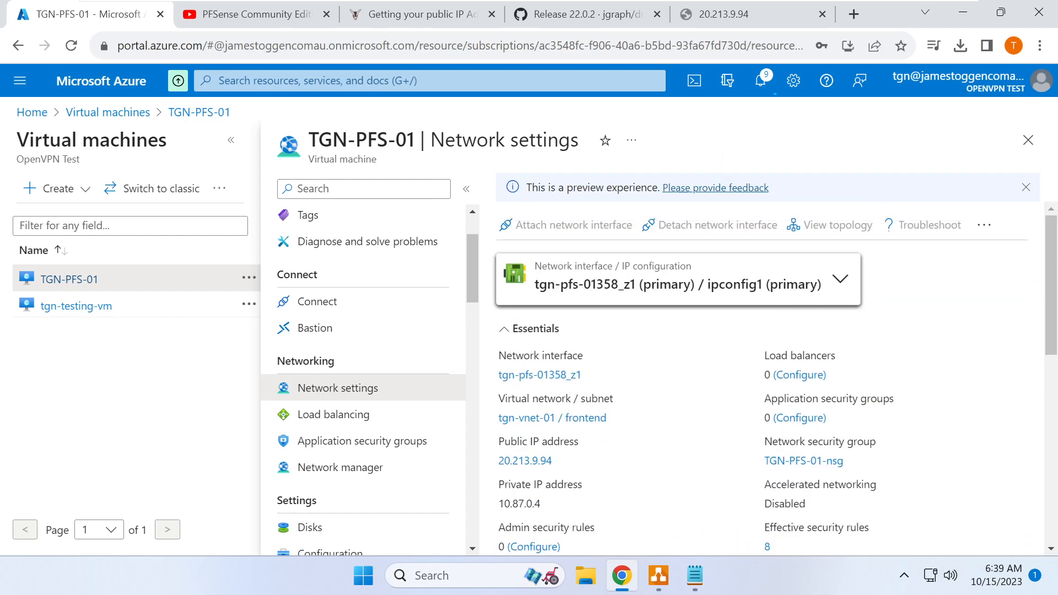
pyautogui.click(571, 295)
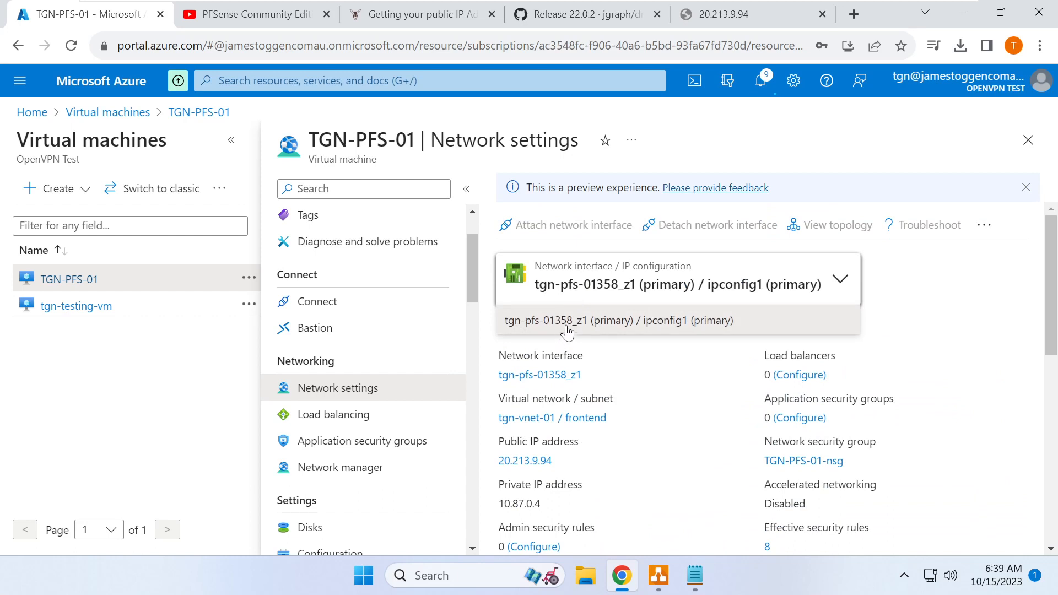
pyautogui.click(585, 290)
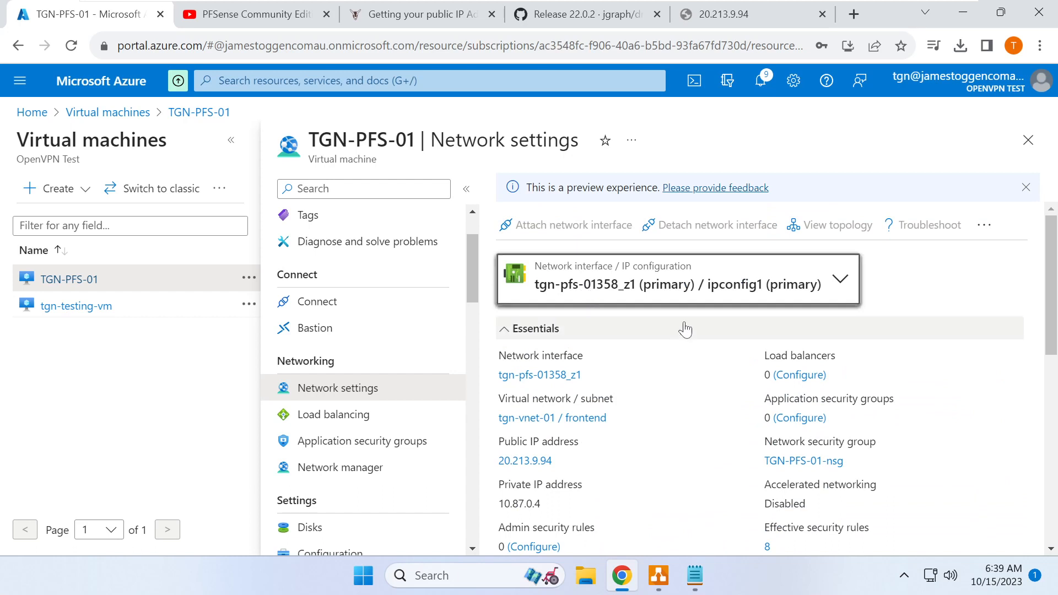
pyautogui.click(761, 82)
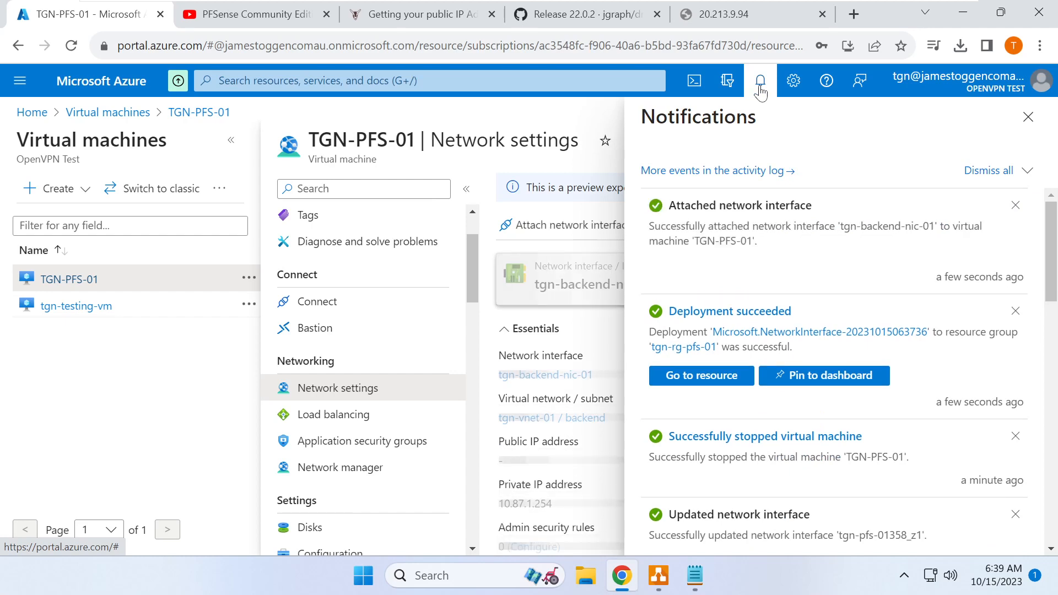
# - Add network security group tgn-backend-nic-01-nsg to tgn-backend-nic-01, then return to the VM overview
pyautogui.click(762, 83)
pyautogui.click(666, 274)
pyautogui.click(619, 347)
pyautogui.scroll(-5, 634, 335)
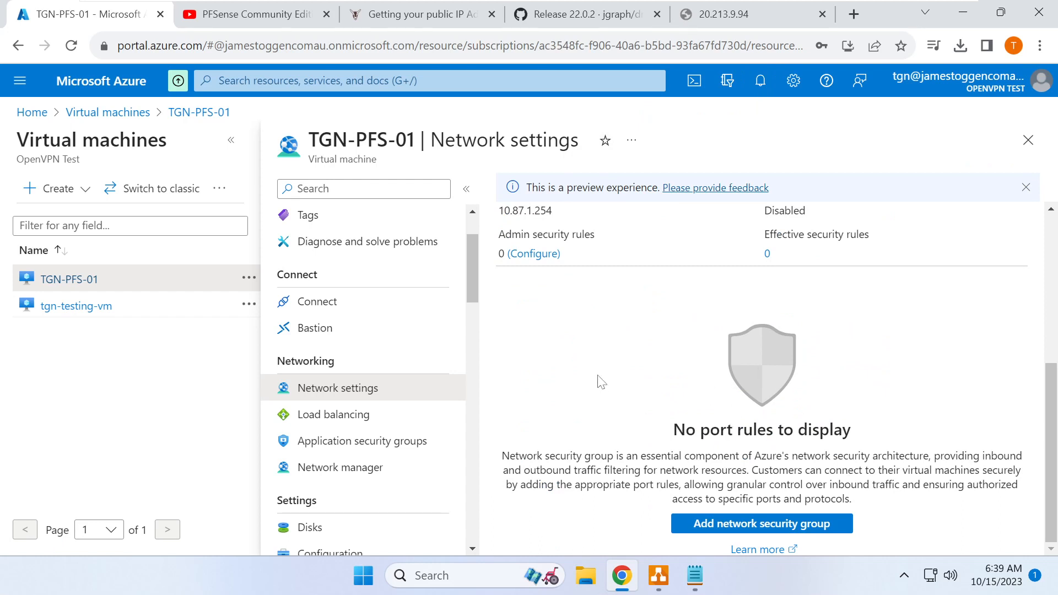
pyautogui.click(777, 525)
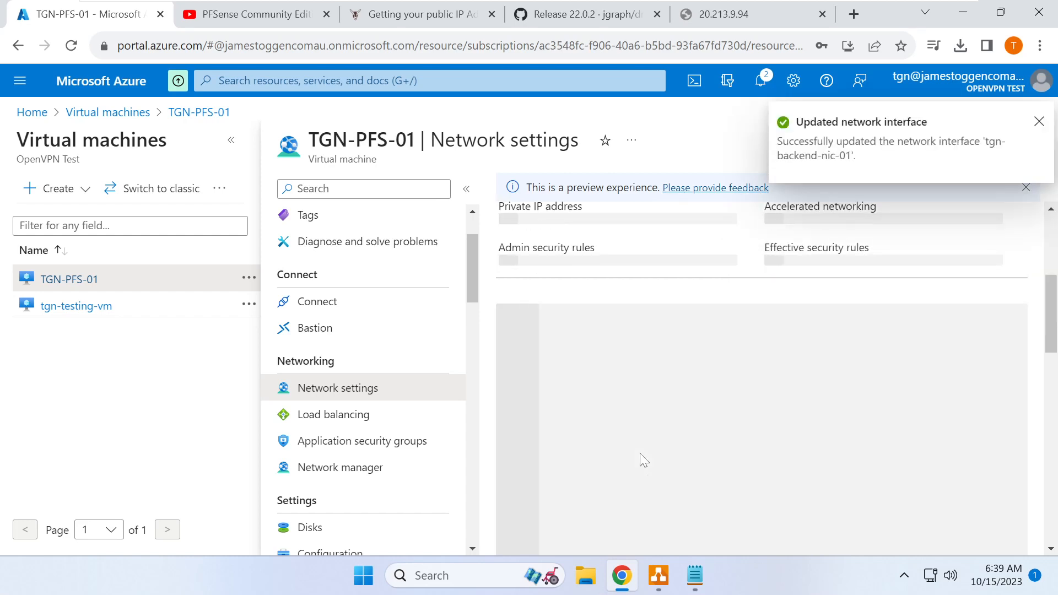
pyautogui.scroll(-3, 765, 424)
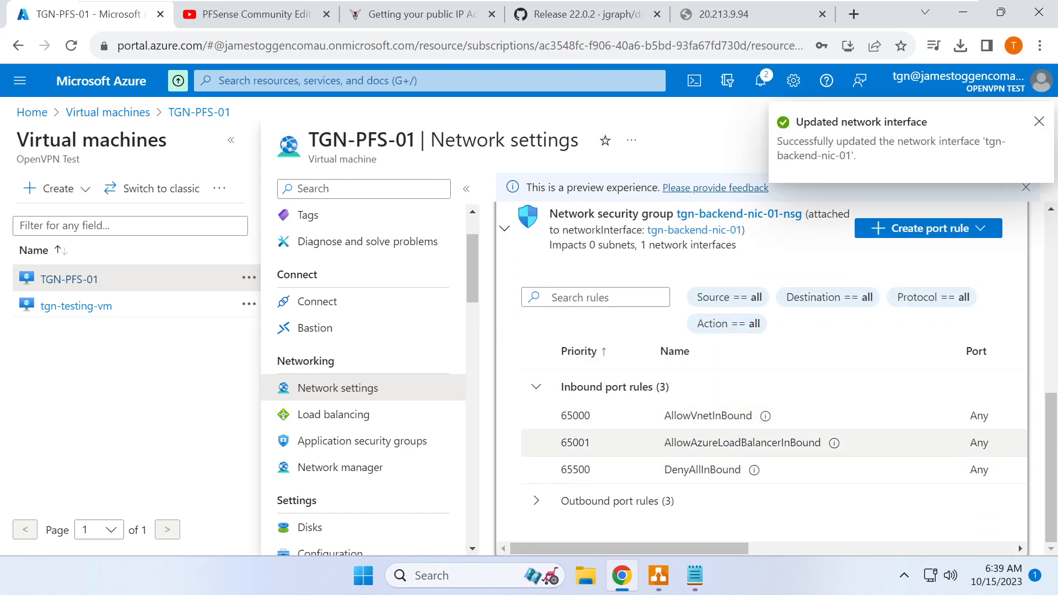
pyautogui.scroll(5, 744, 474)
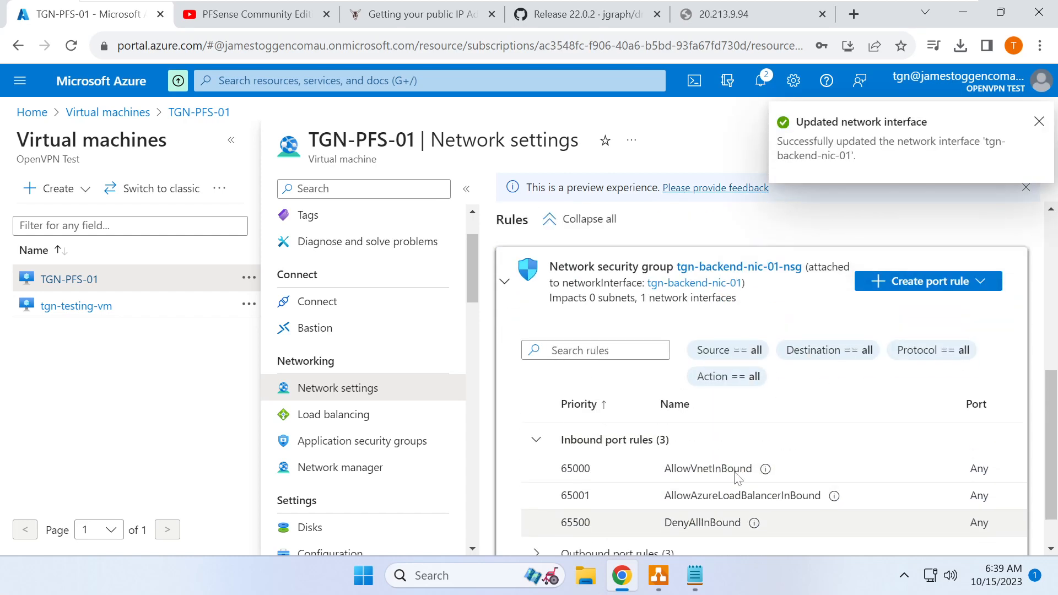
pyautogui.scroll(4, 744, 441)
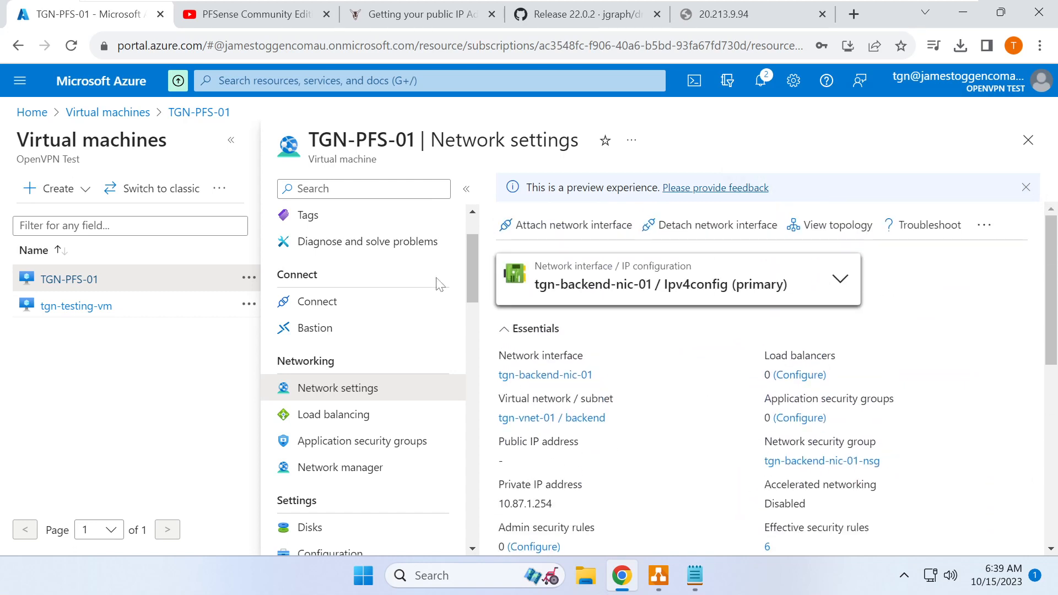
pyautogui.scroll(2, 376, 371)
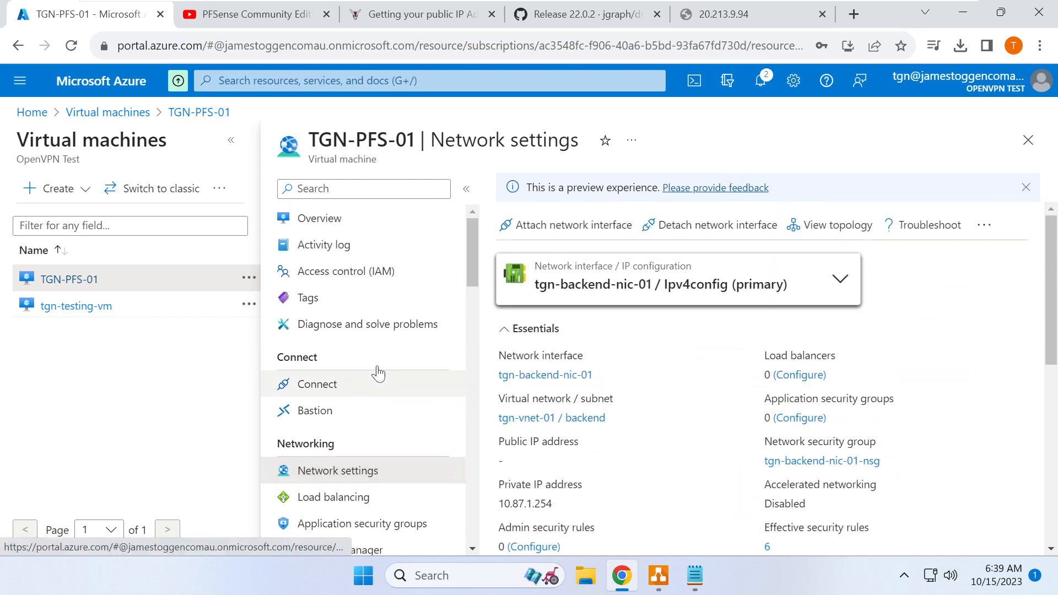
pyautogui.click(359, 224)
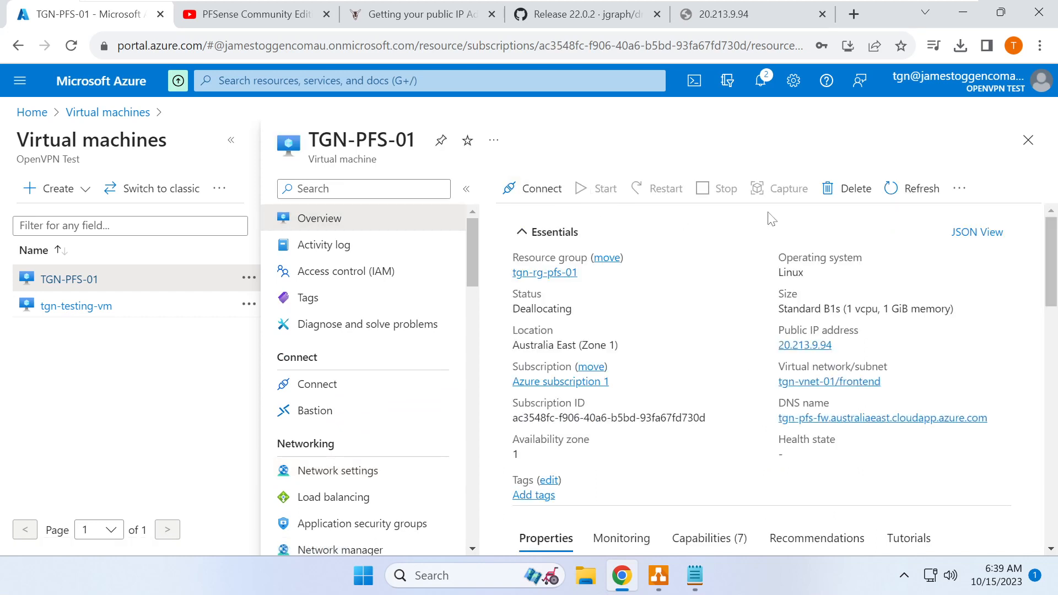
# - Refresh until TGN-PFS-01 shows Stopped (deallocated), then start the VM
pyautogui.click(896, 189)
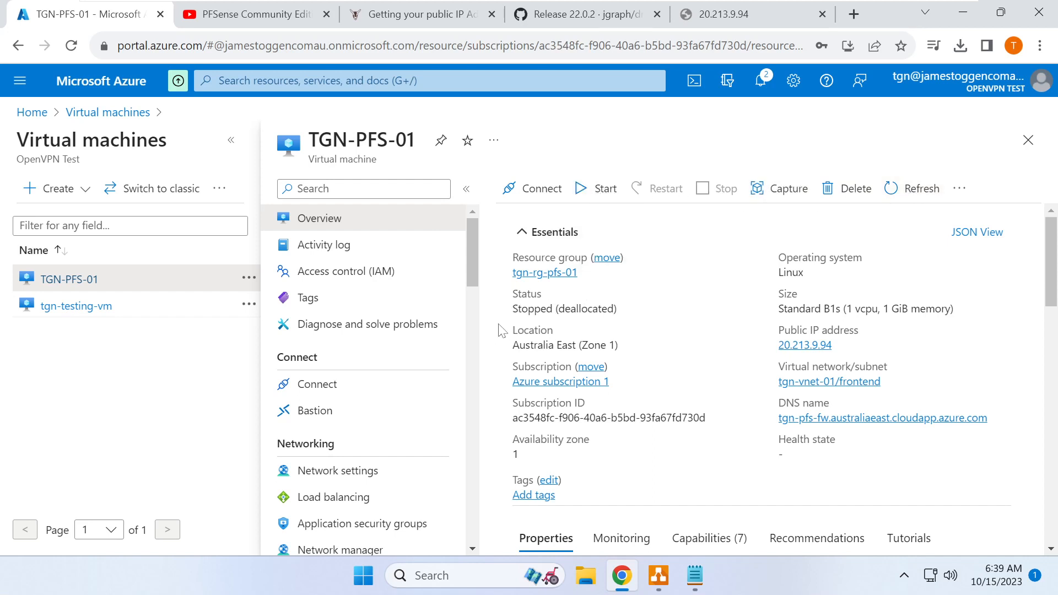
pyautogui.moveTo(513, 308); pyautogui.dragTo(630, 319)
pyautogui.click(605, 188)
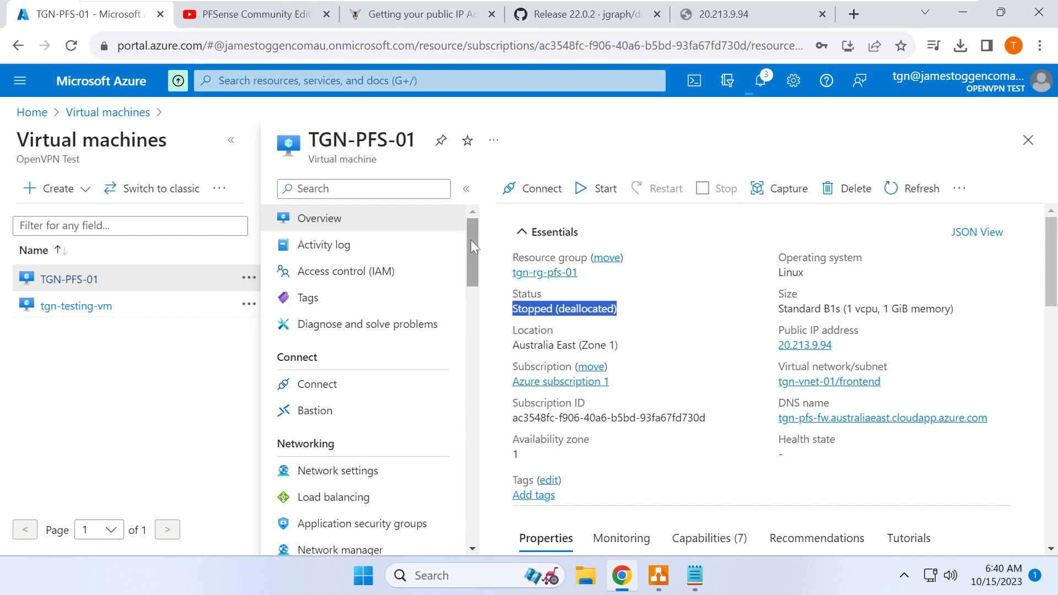
pyautogui.scroll(-1, 472, 251)
pyautogui.moveTo(470, 256); pyautogui.dragTo(465, 495)
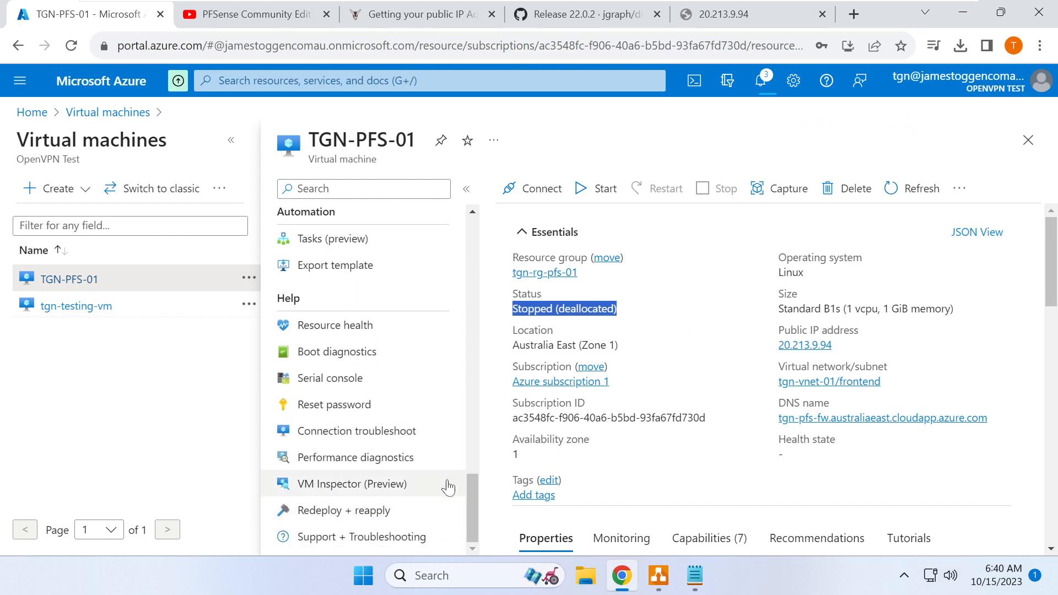
# - Review and refresh the TGN-PFS-01 boot diagnostics screenshot, then open its serial console
pyautogui.click(361, 355)
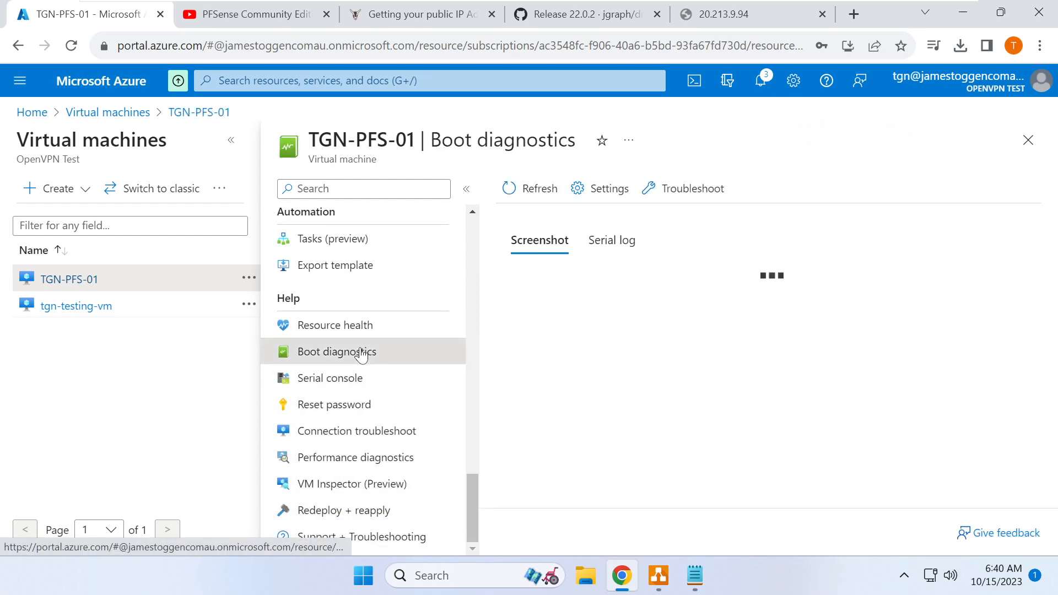
pyautogui.scroll(-3, 599, 289)
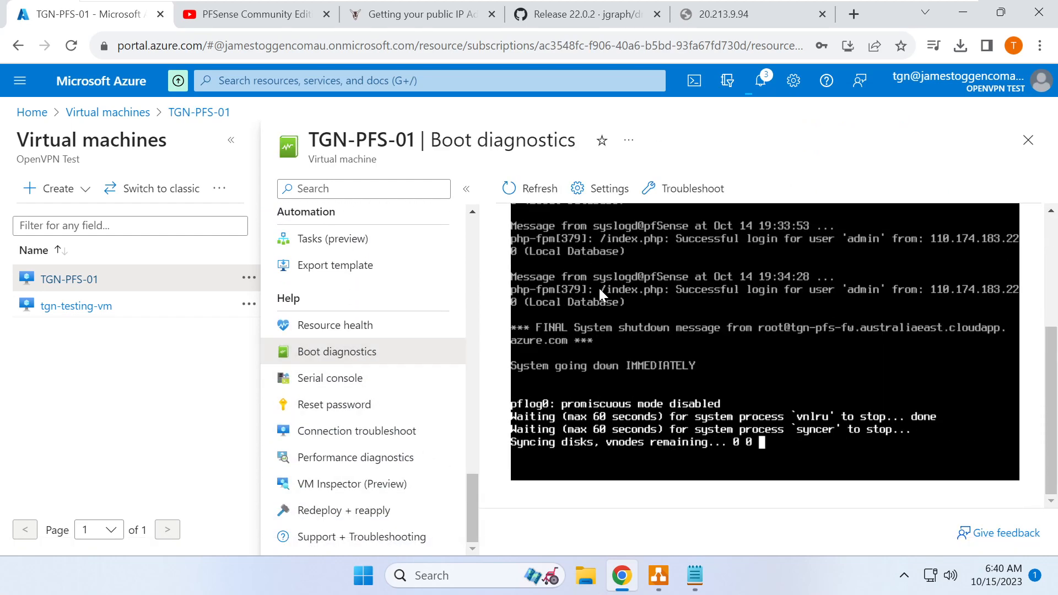
pyautogui.scroll(3, 600, 289)
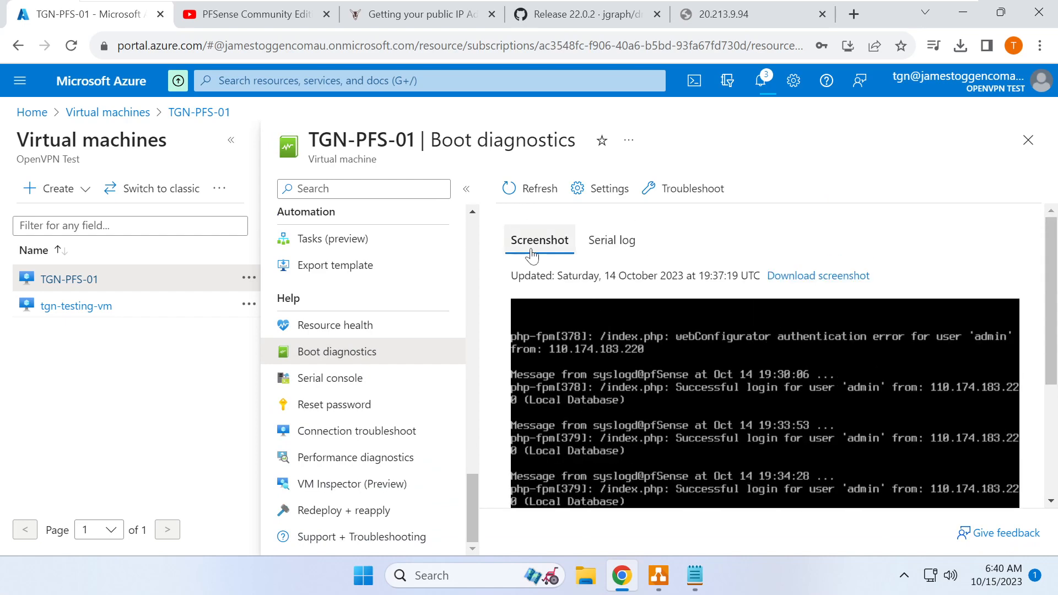
pyautogui.scroll(-3, 581, 281)
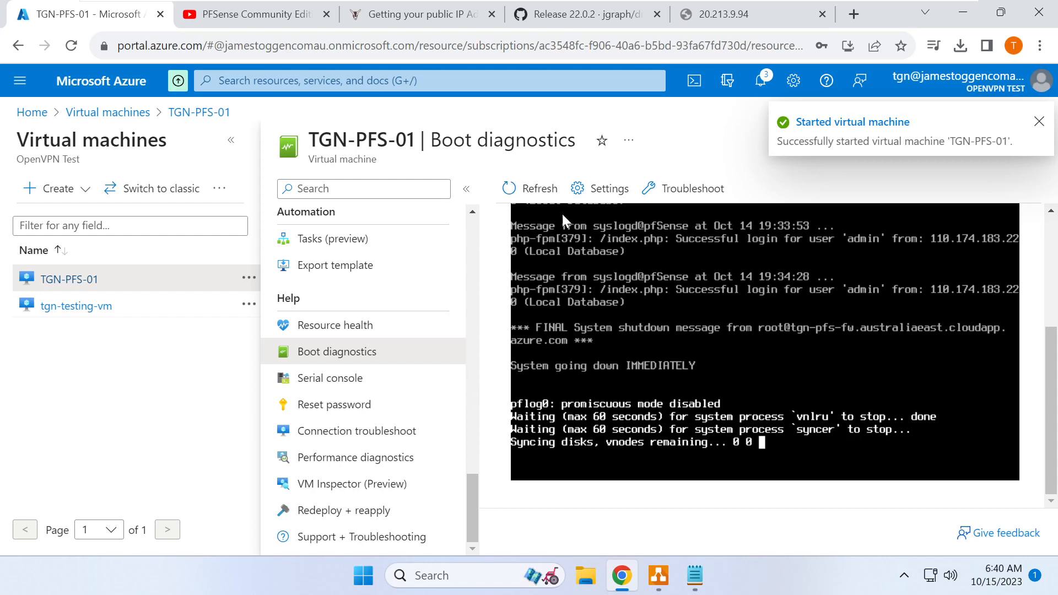
pyautogui.click(548, 193)
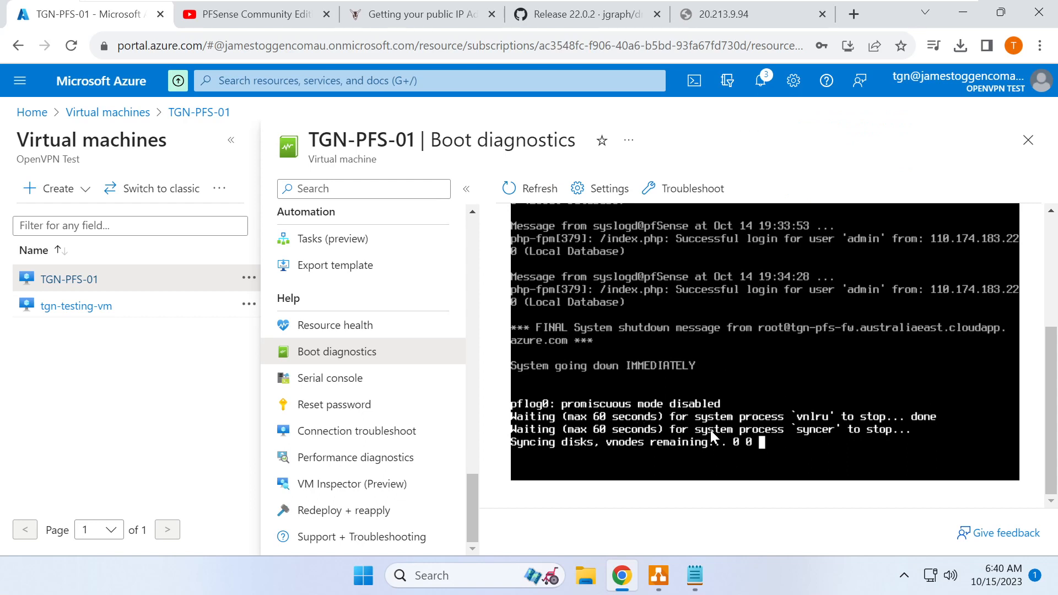
pyautogui.click(348, 386)
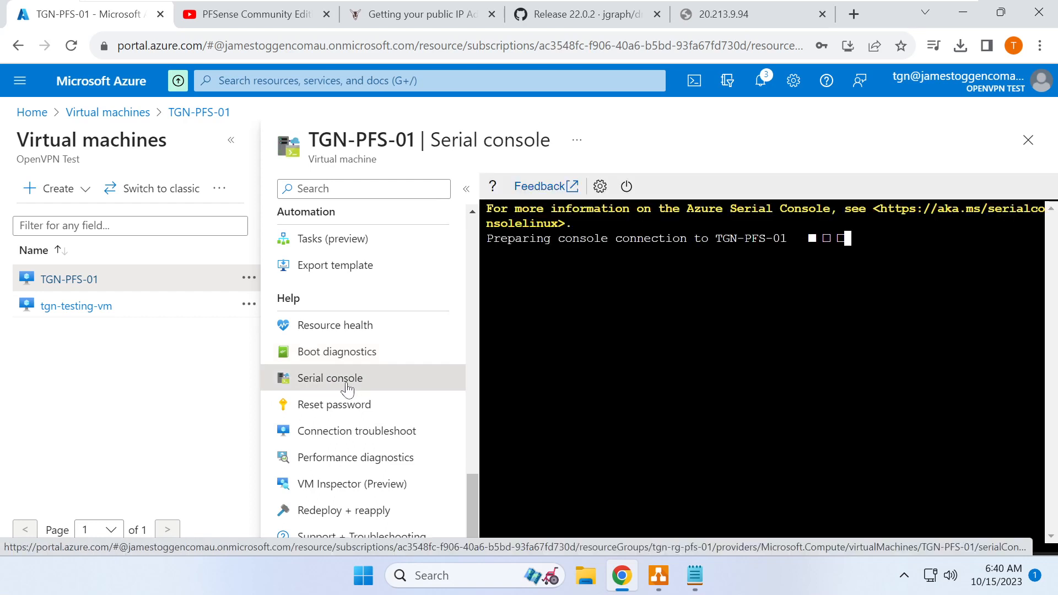
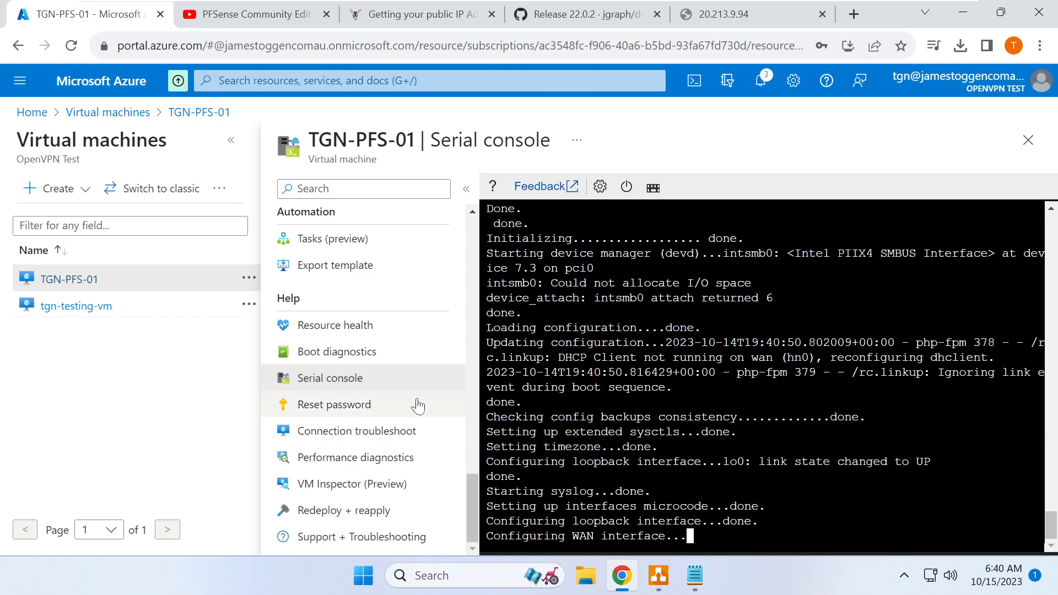
# - Check TGN-PFS-01's Standard B1s size on its Overview page
pyautogui.moveTo(472, 483); pyautogui.dragTo(473, 226)
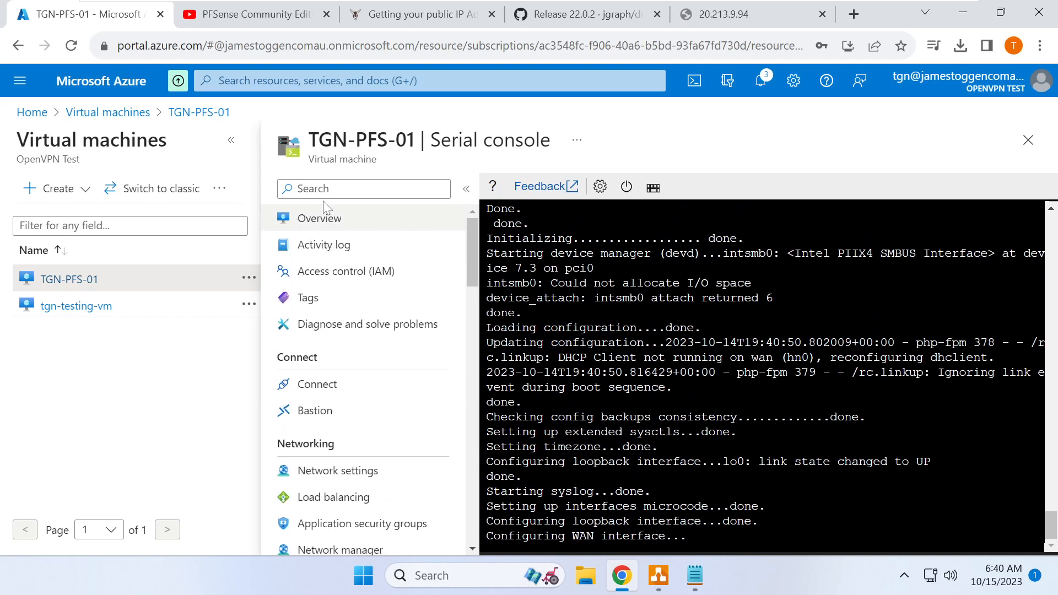
pyautogui.click(334, 219)
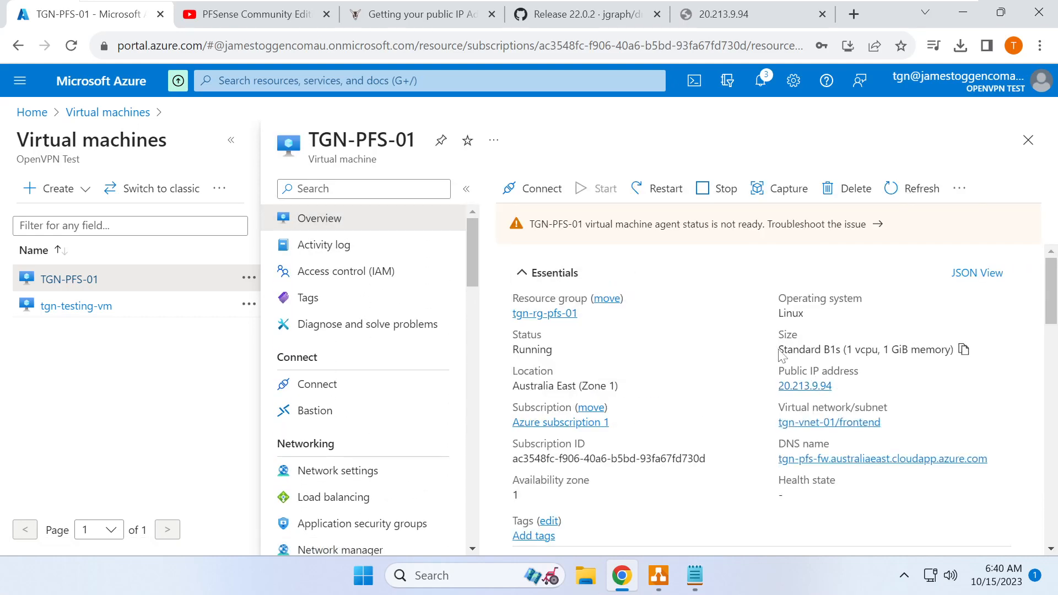
pyautogui.moveTo(779, 350); pyautogui.dragTo(954, 354)
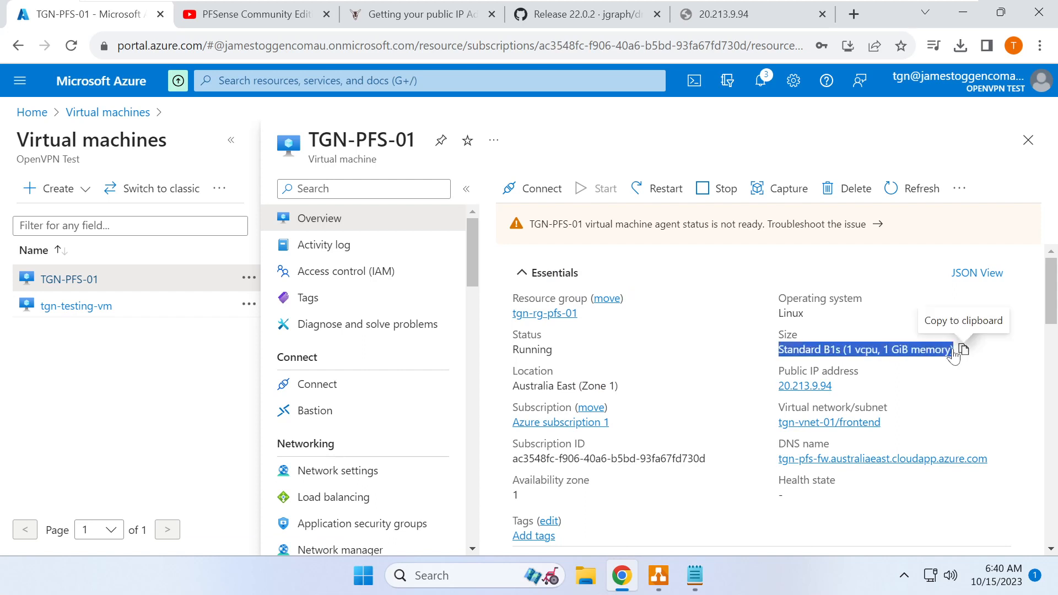
pyautogui.tripleClick(866, 350)
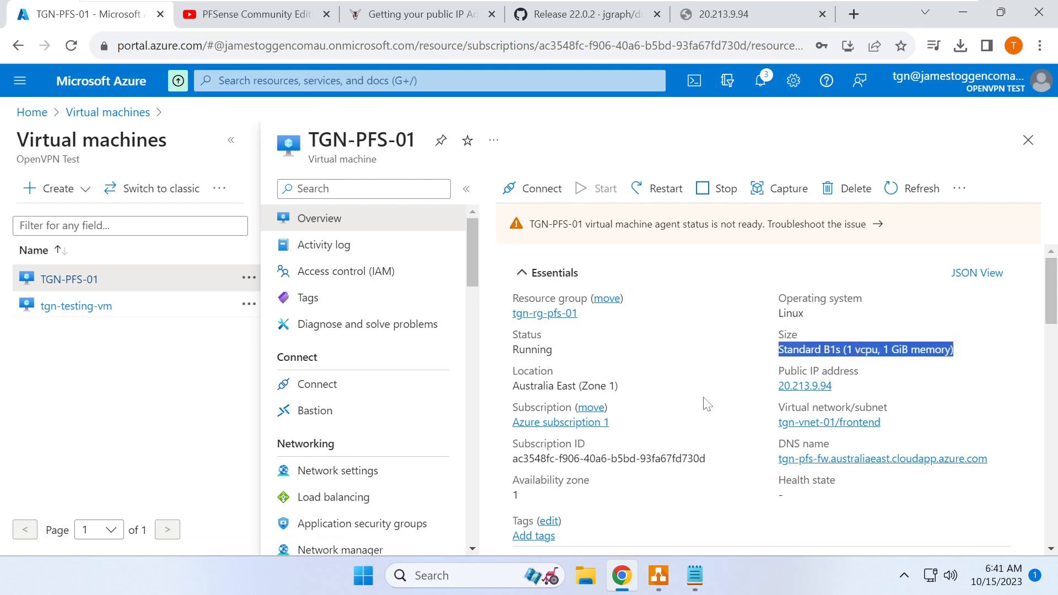
pyautogui.tripleClick(846, 350)
pyautogui.moveTo(773, 358); pyautogui.dragTo(957, 359)
pyautogui.click(783, 356)
pyautogui.moveTo(783, 355); pyautogui.dragTo(883, 353)
pyautogui.click(758, 341)
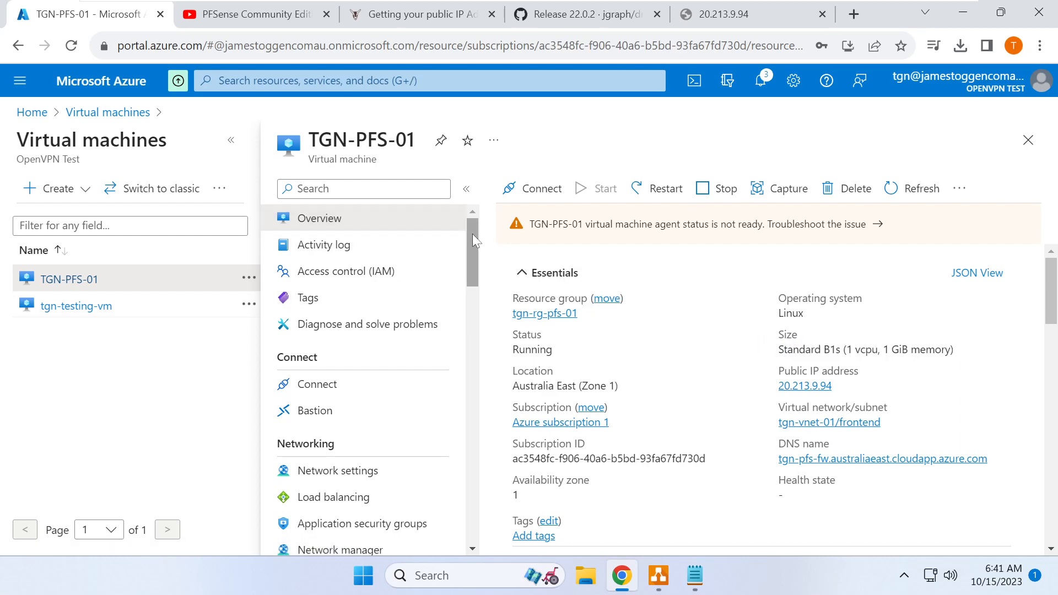
# - Reopen TGN-PFS-01's serial console, then go to the 20.213.9.94 browser tab
pyautogui.moveTo(472, 234); pyautogui.dragTo(472, 491)
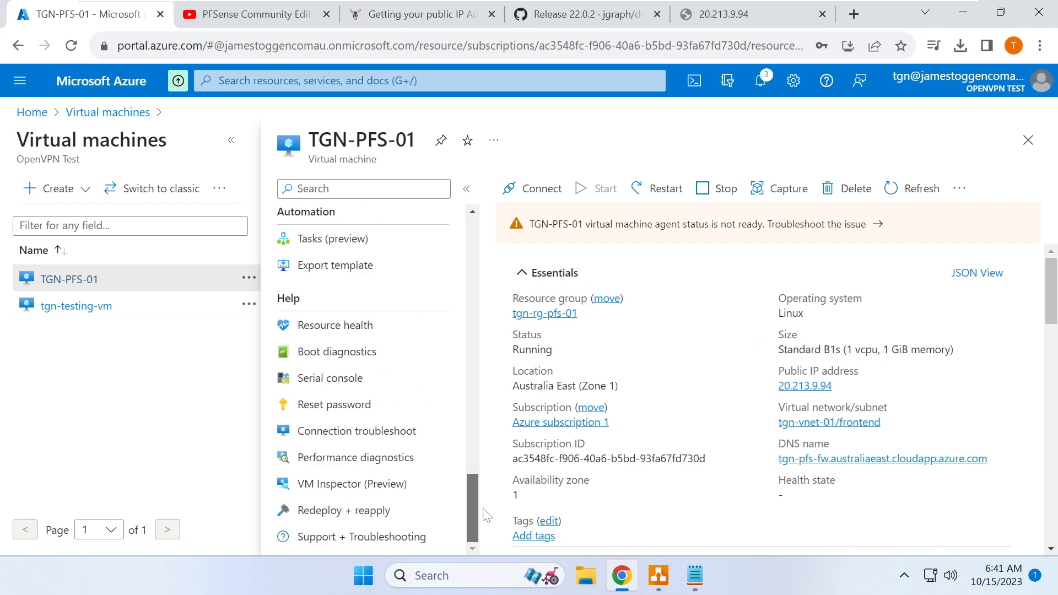
pyautogui.click(356, 377)
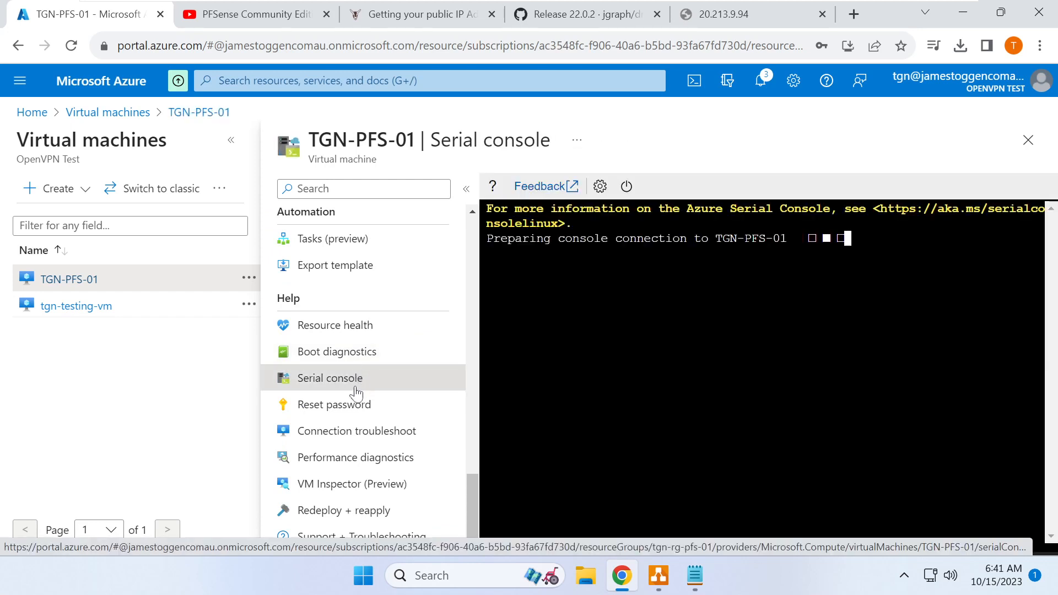
pyautogui.click(717, 14)
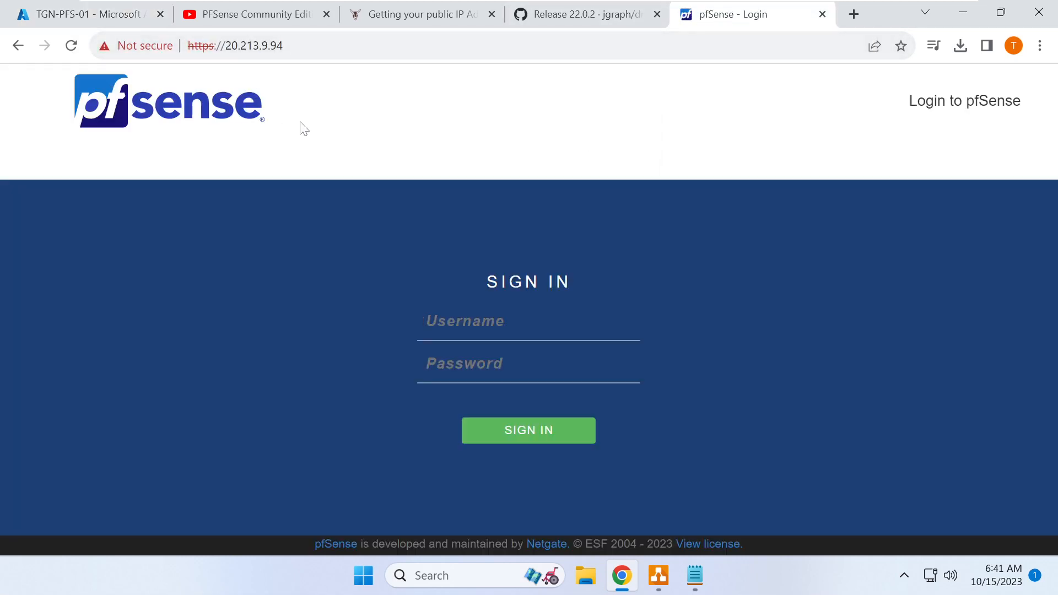
# - Sign in to the pfSense web UI with the saved administrator username and password
pyautogui.click(419, 329)
pyautogui.click(514, 379)
pyautogui.press('Tab')
pyautogui.write('p')
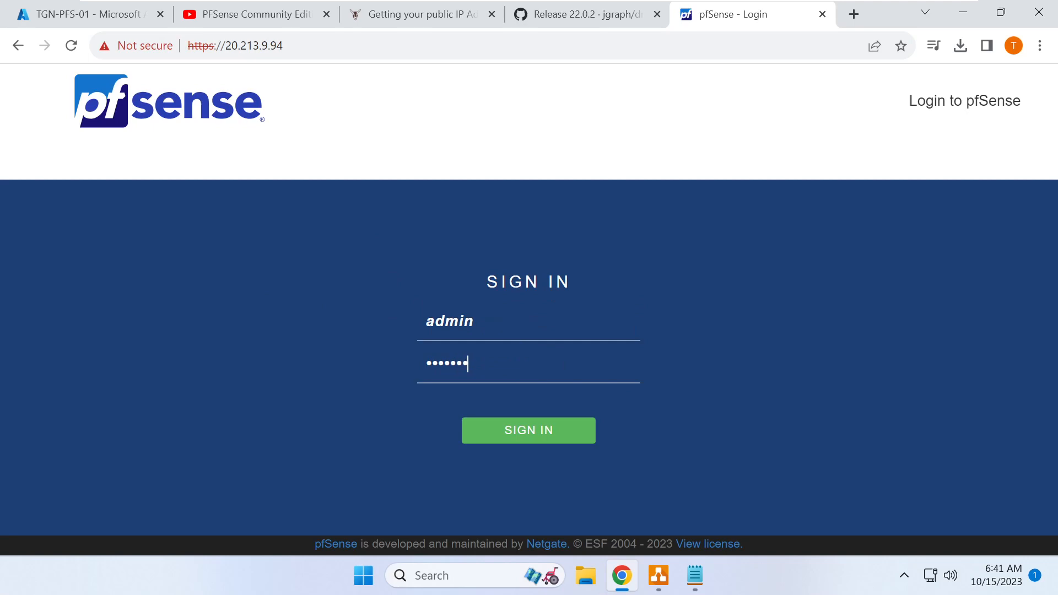
pyautogui.write('1')
pyautogui.press('Return')
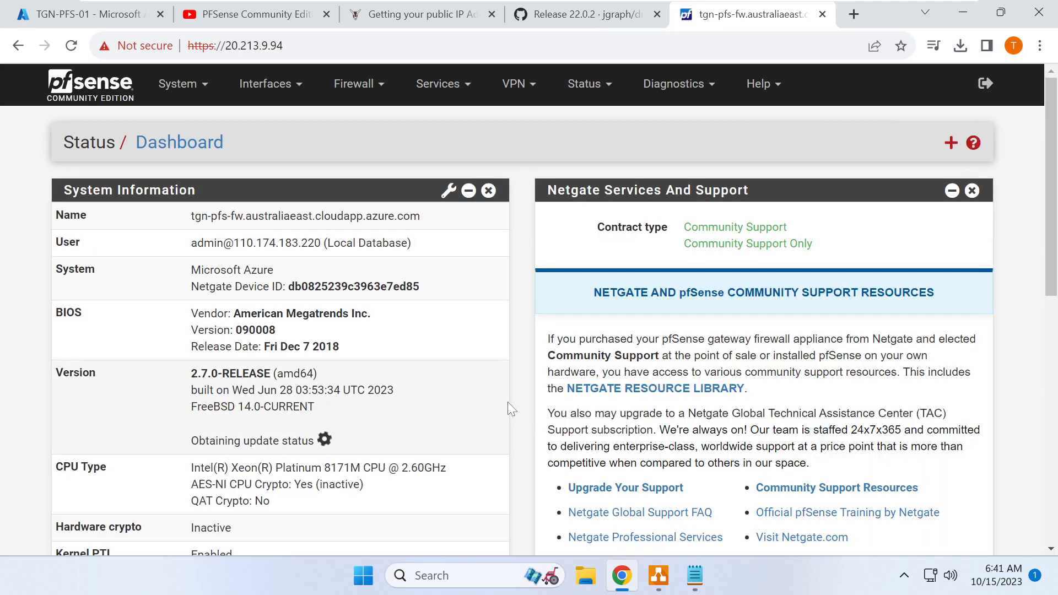
# - Assign spare port hn1 as the LAN interface, save, and open its settings
pyautogui.click(278, 90)
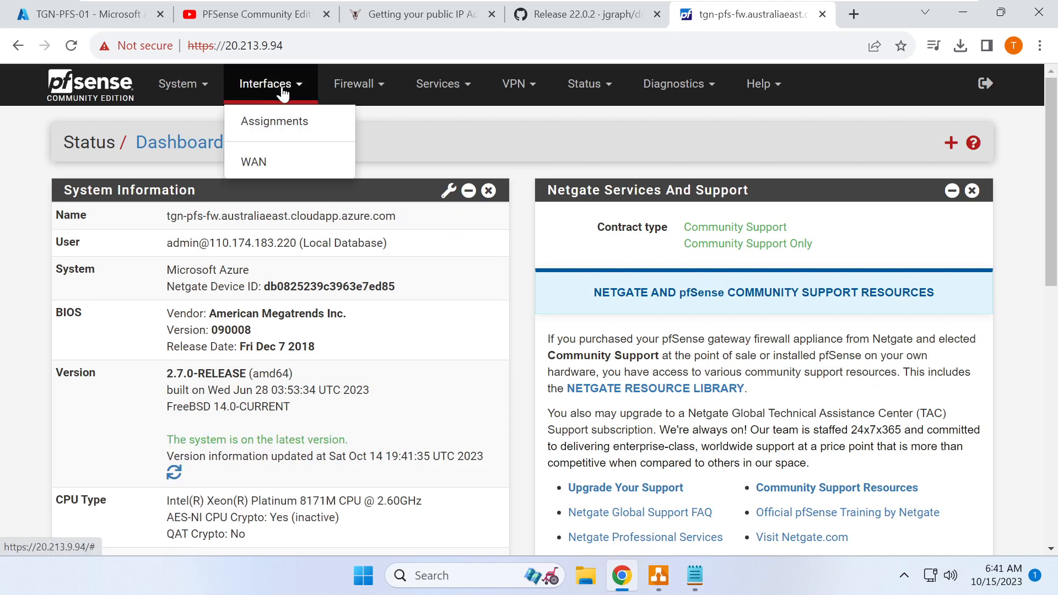
pyautogui.click(314, 123)
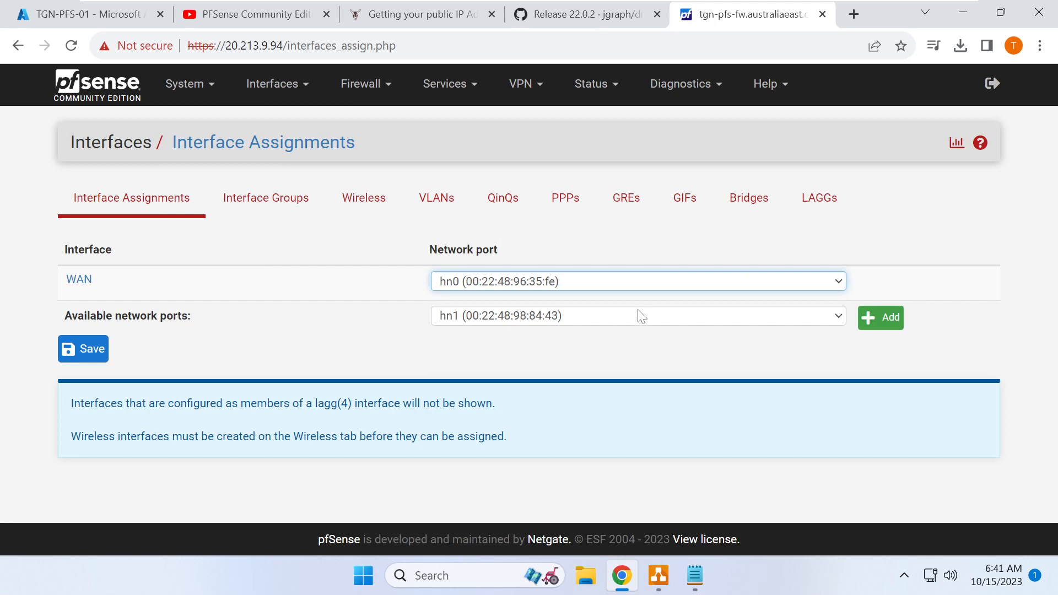
pyautogui.click(887, 318)
pyautogui.click(85, 410)
pyautogui.click(87, 317)
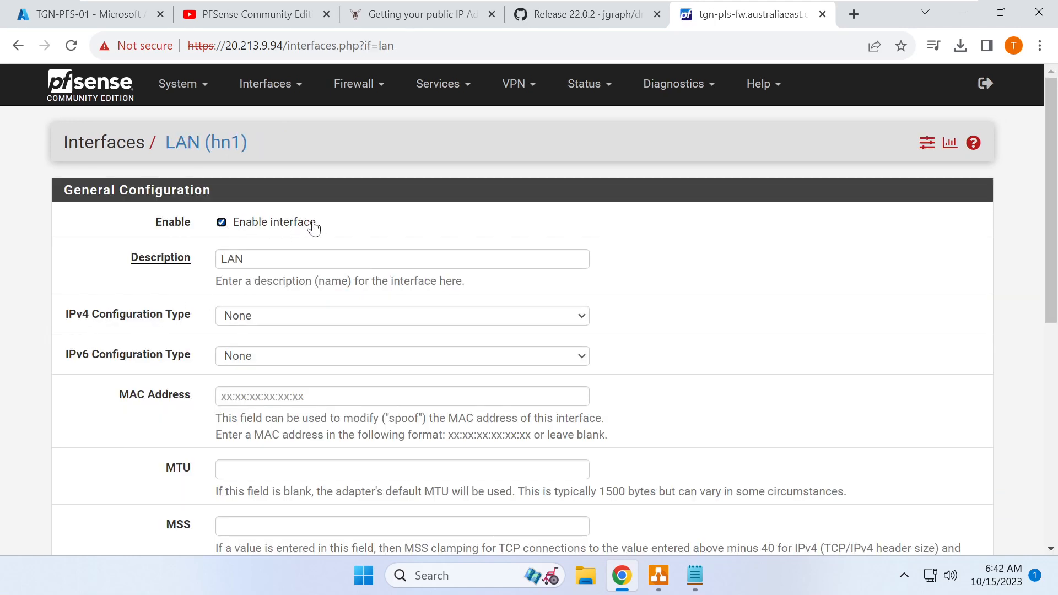
# - Set LAN (hn1) IPv4 to DHCP with bogon blocking left off, then save and apply
pyautogui.click(257, 320)
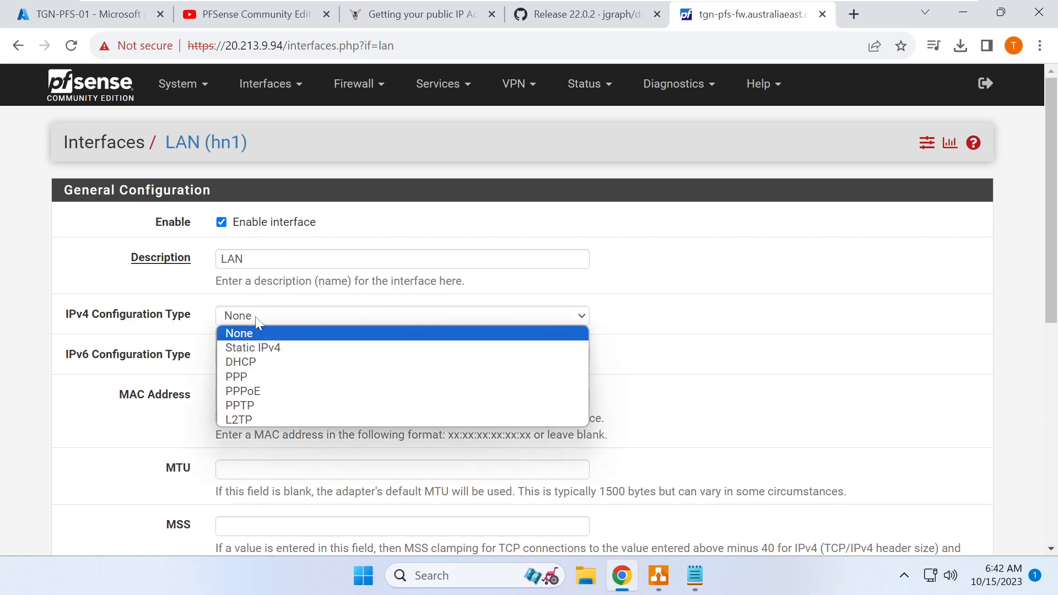
pyautogui.click(261, 366)
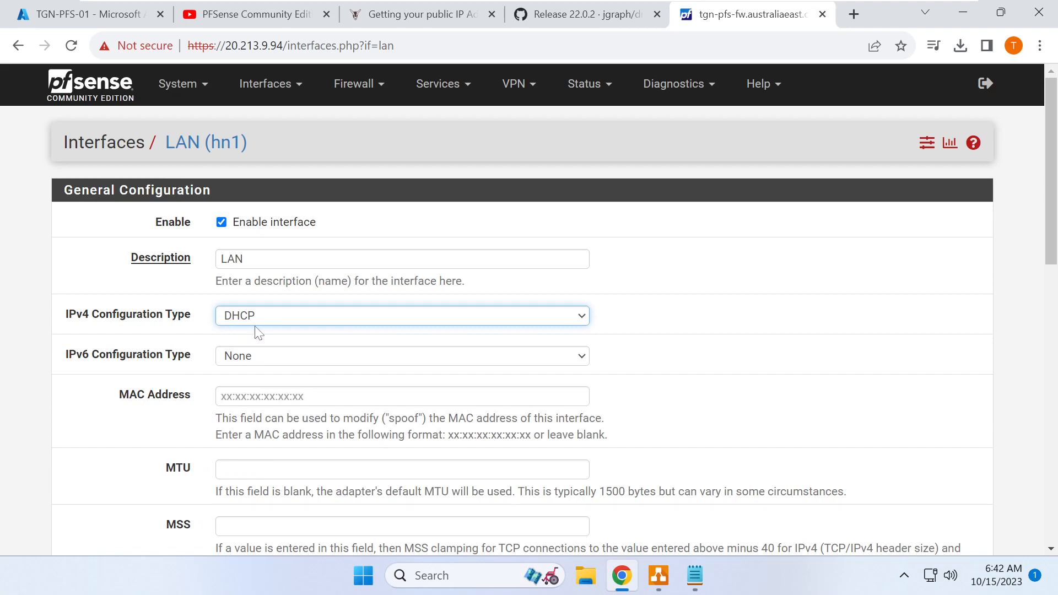
pyautogui.scroll(-12, 195, 320)
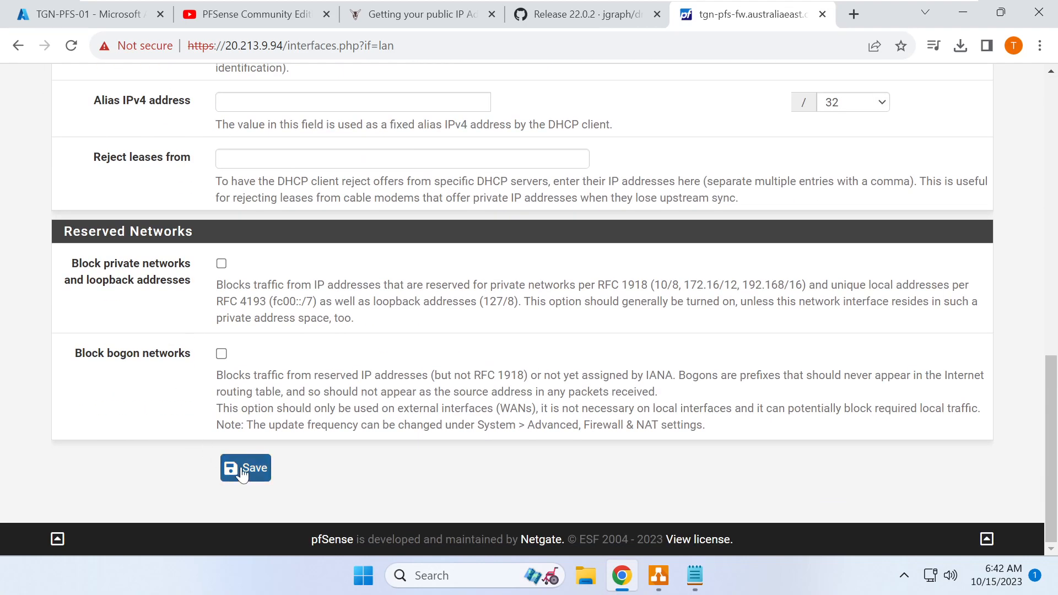
pyautogui.click(221, 354)
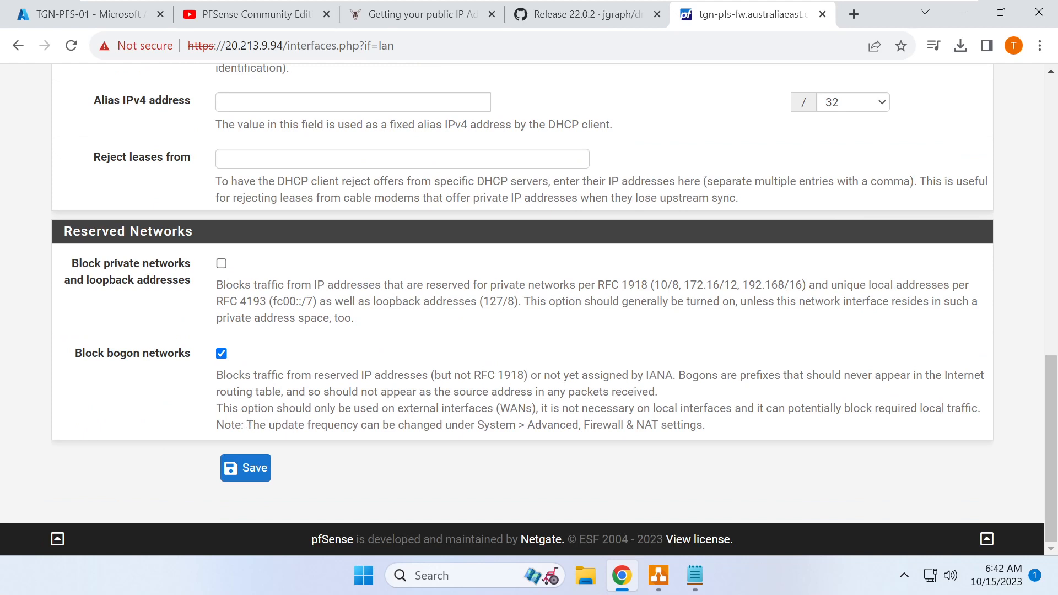
pyautogui.click(222, 354)
pyautogui.click(255, 471)
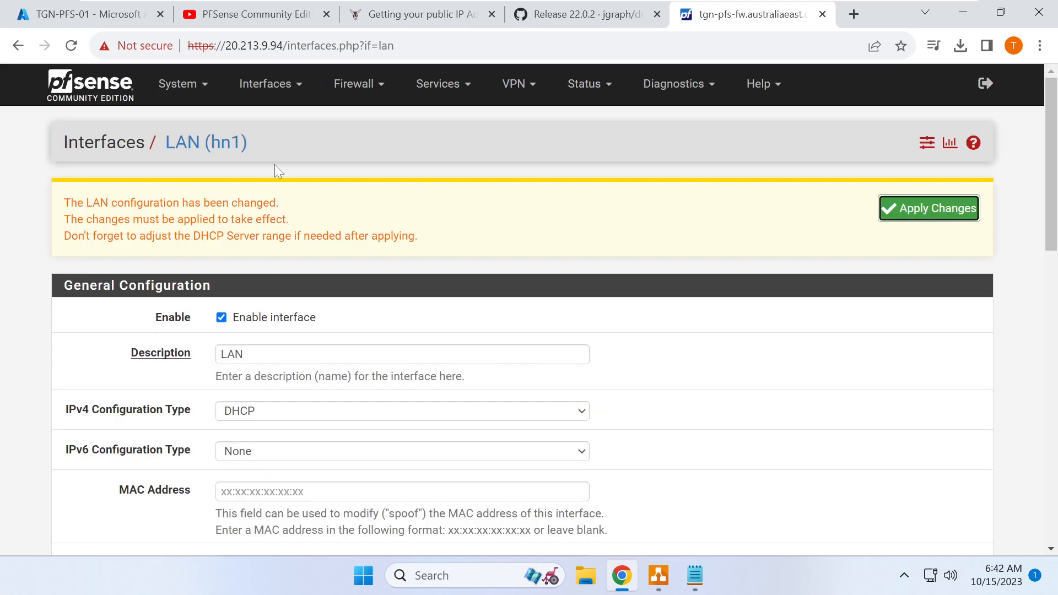
pyautogui.click(919, 210)
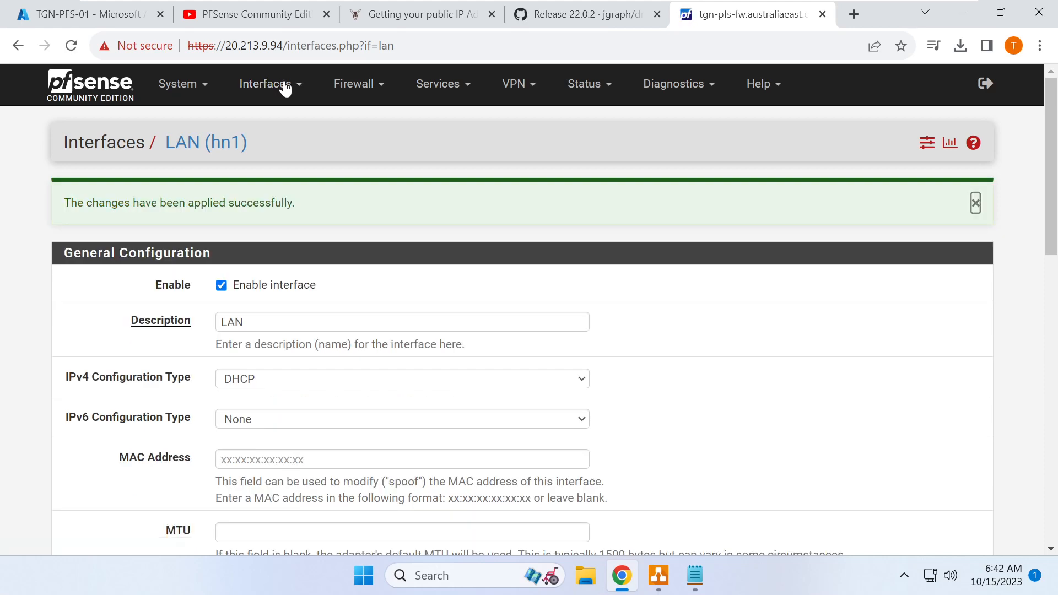
pyautogui.click(285, 88)
# - Look over the WAN interface settings page
pyautogui.click(287, 165)
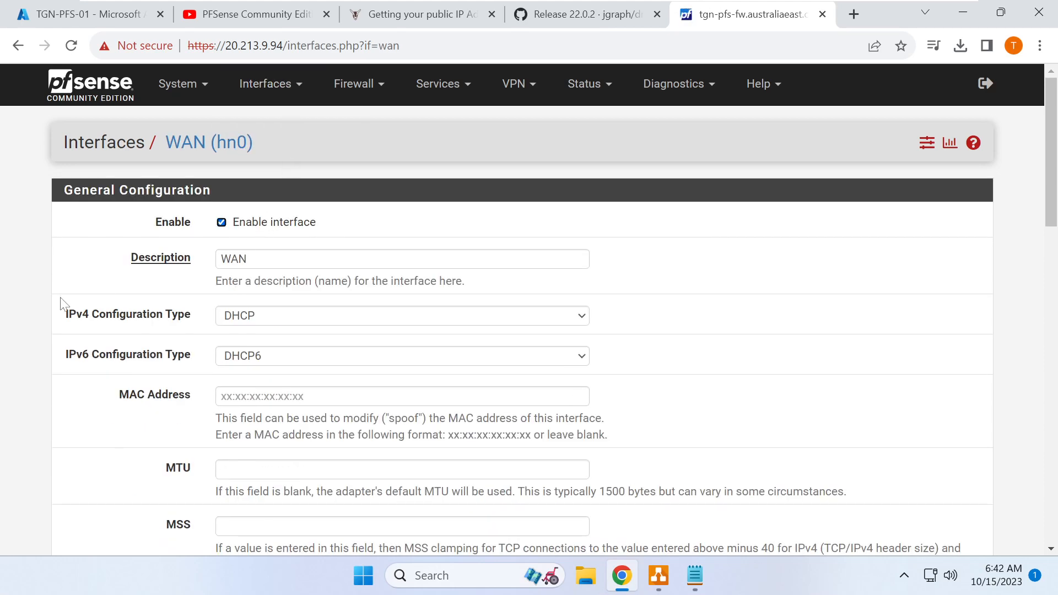
pyautogui.scroll(-20, 64, 303)
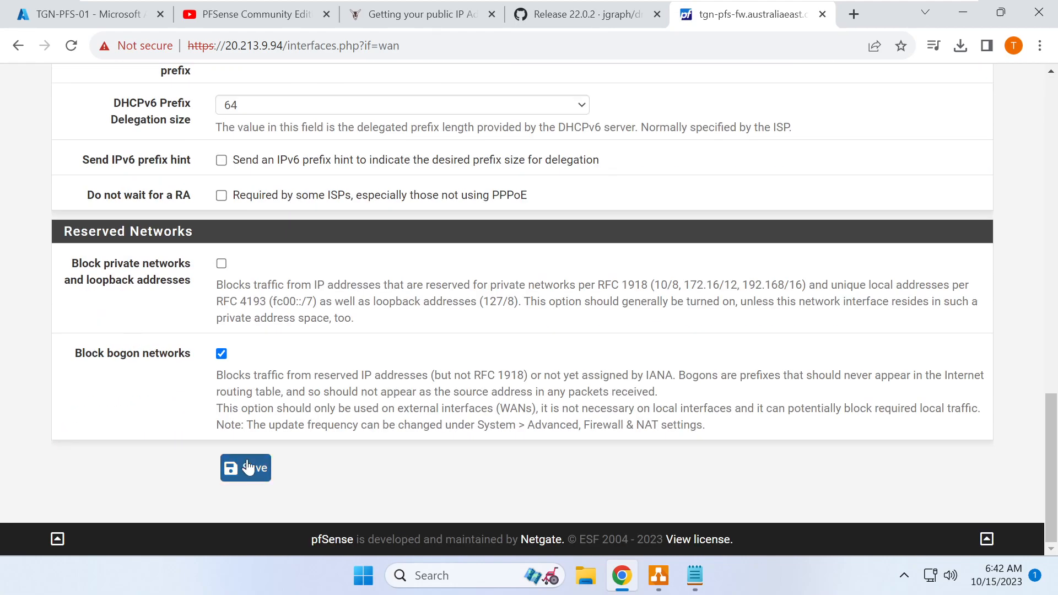
pyautogui.scroll(20, 248, 468)
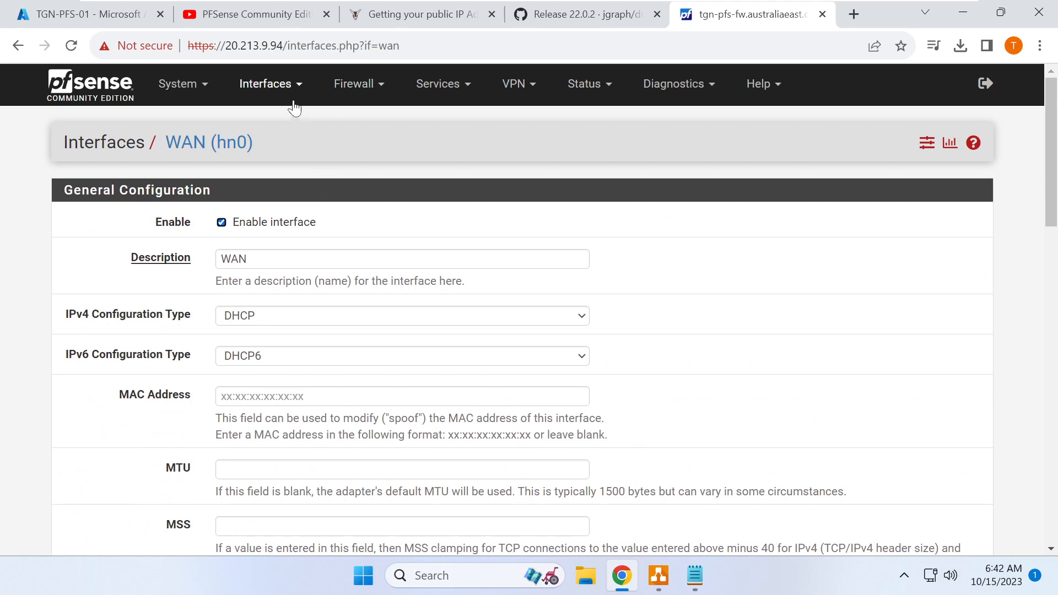
# - Find the LAN's DHCP-assigned address 10.87.1.254 on the Status > Interfaces page
pyautogui.click(582, 88)
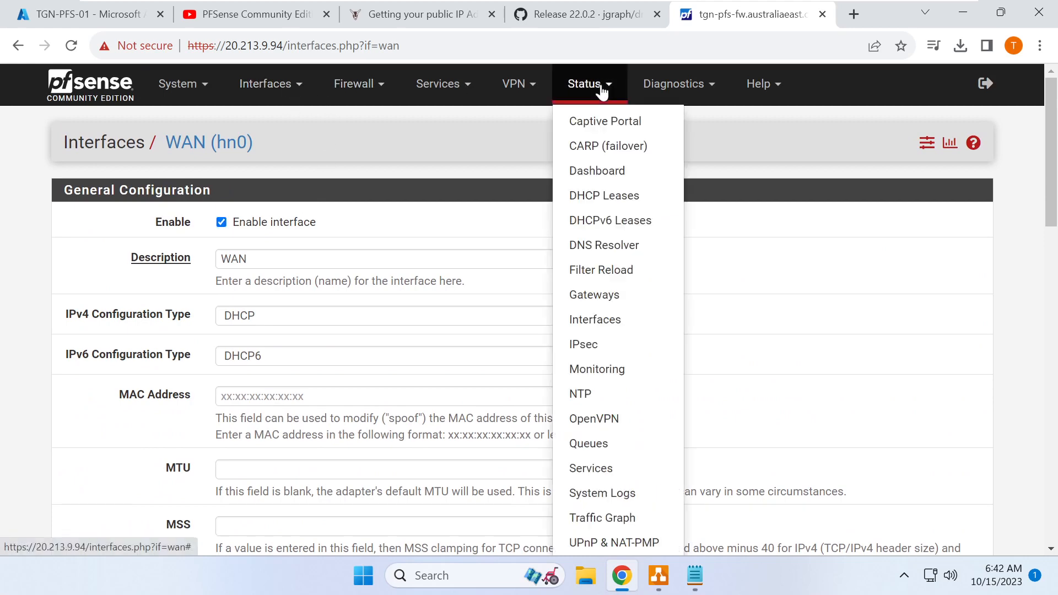
pyautogui.click(623, 326)
pyautogui.scroll(-5, 328, 283)
pyautogui.scroll(-2, 331, 283)
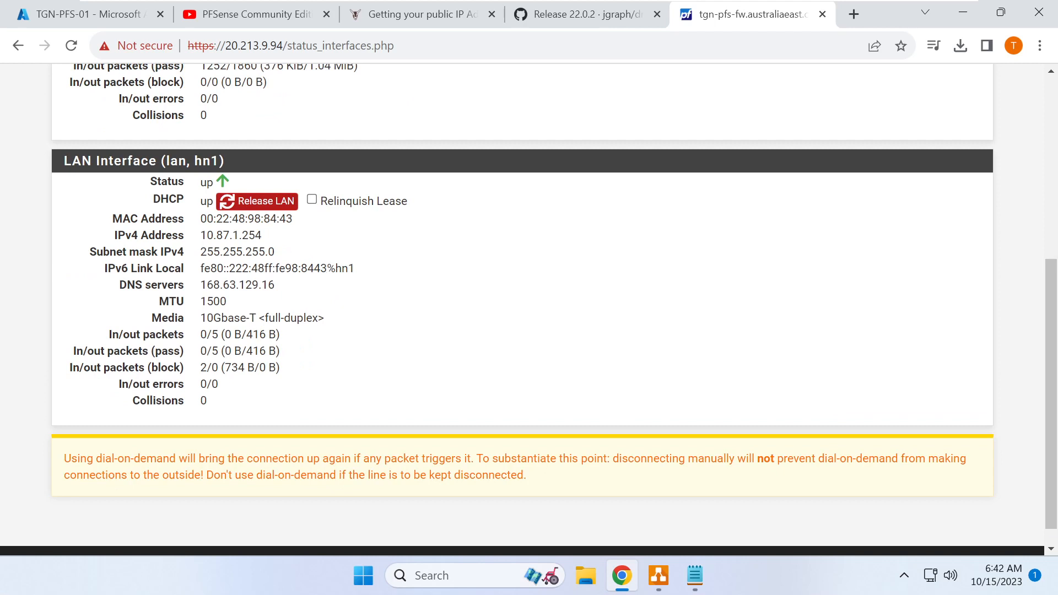
pyautogui.moveTo(201, 240); pyautogui.dragTo(283, 241)
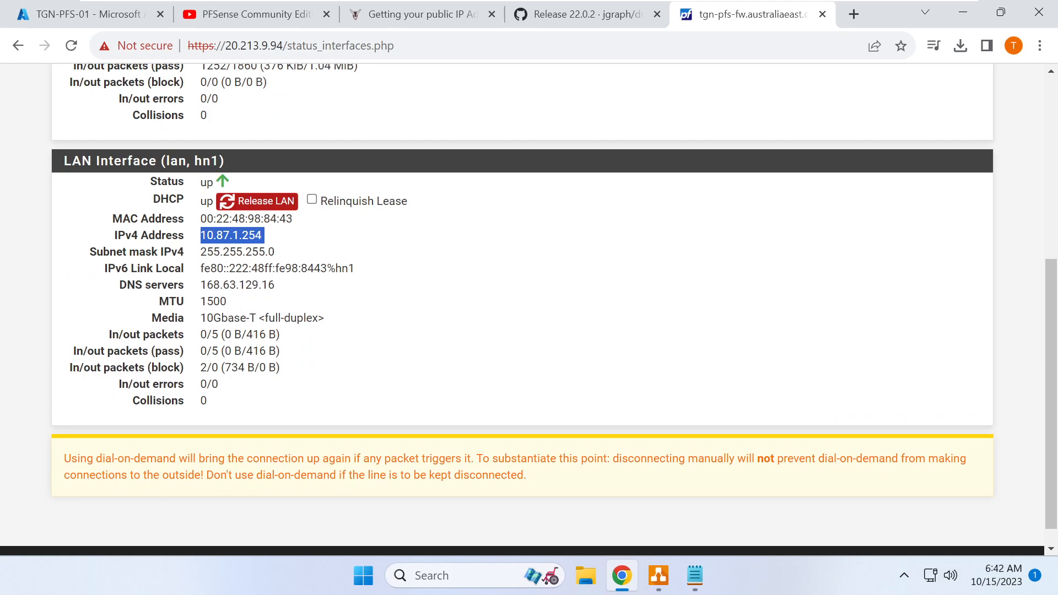
pyautogui.scroll(5, 281, 372)
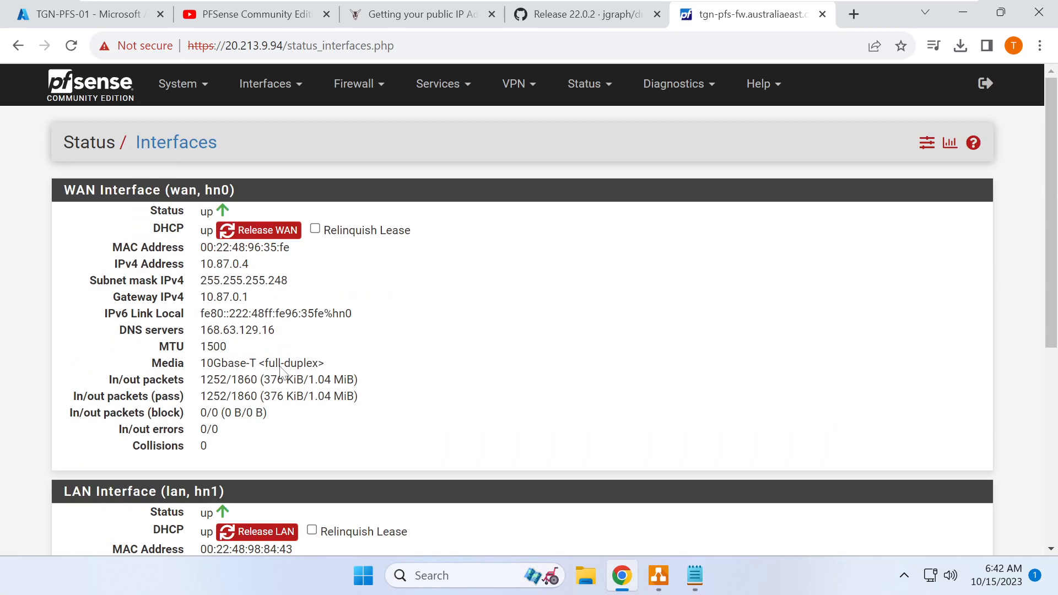
pyautogui.click(361, 88)
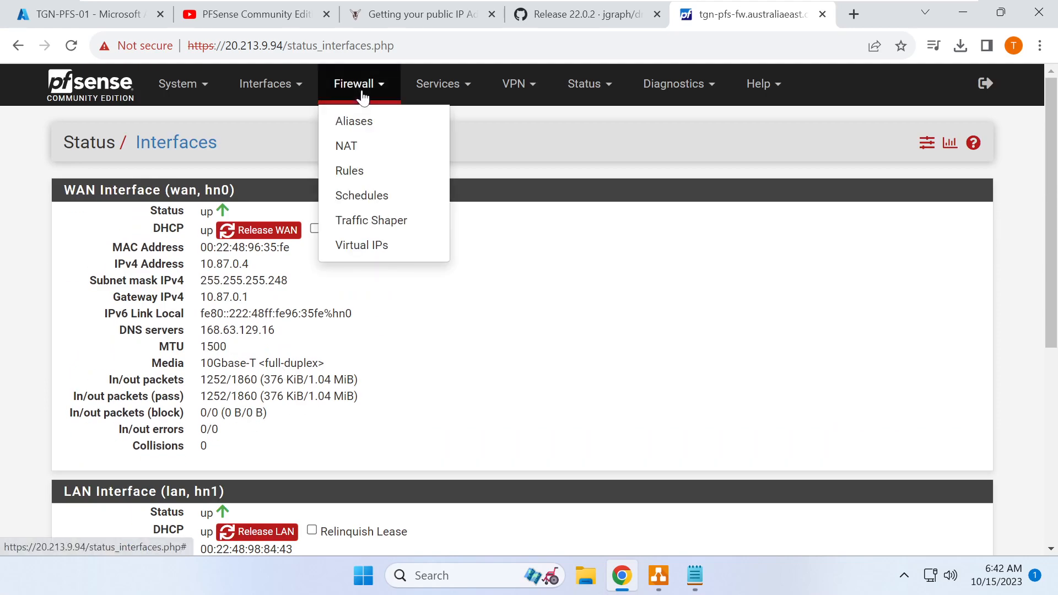
# - Review the LAN anti-lockout rule and the WAN firewall rules, then return to Azure
pyautogui.click(377, 170)
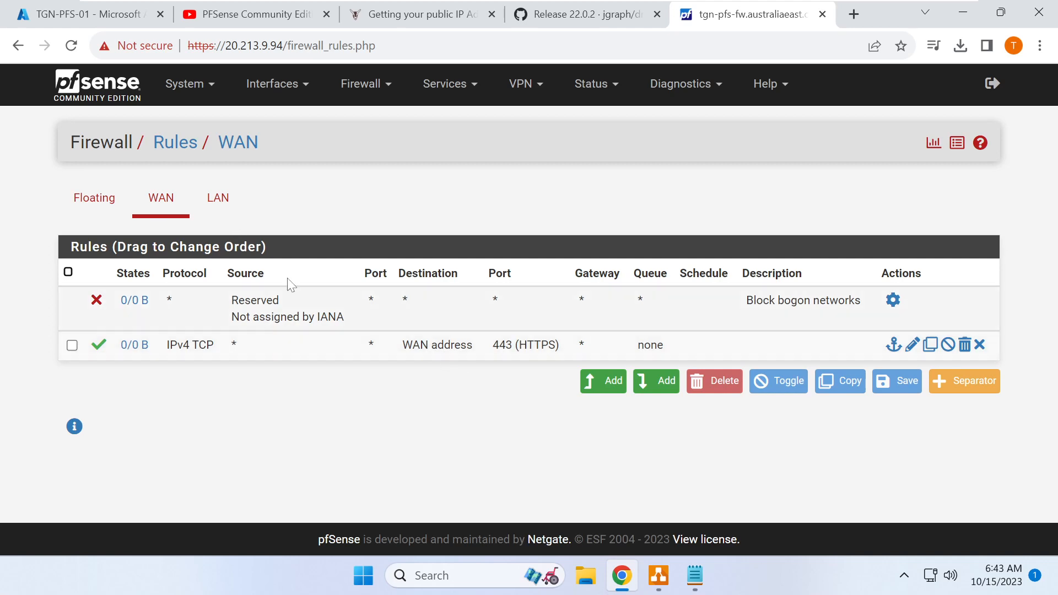
pyautogui.click(219, 200)
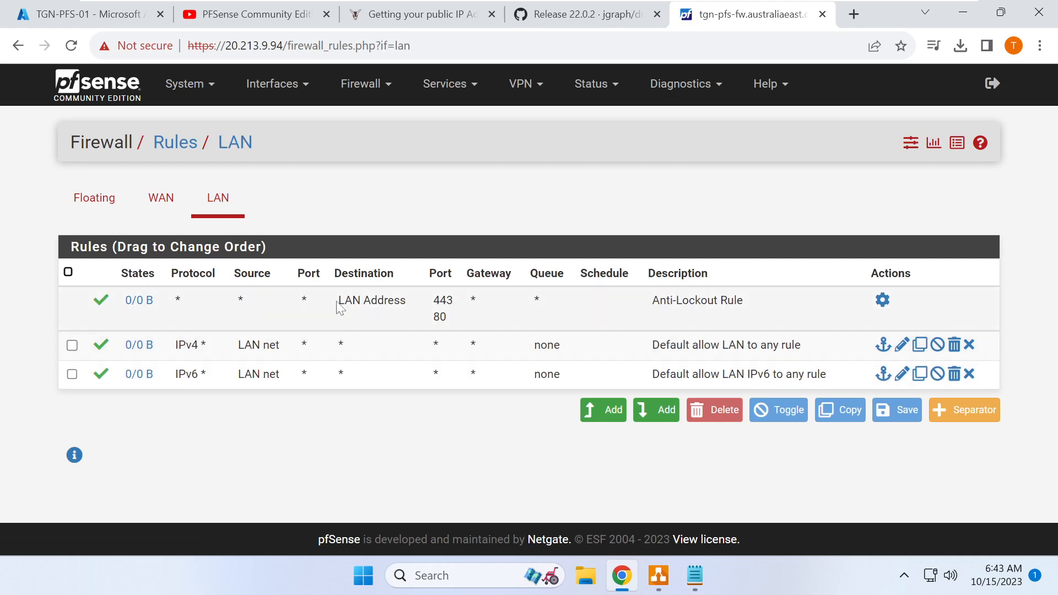
pyautogui.moveTo(337, 303); pyautogui.dragTo(473, 332)
pyautogui.click(504, 309)
pyautogui.click(179, 199)
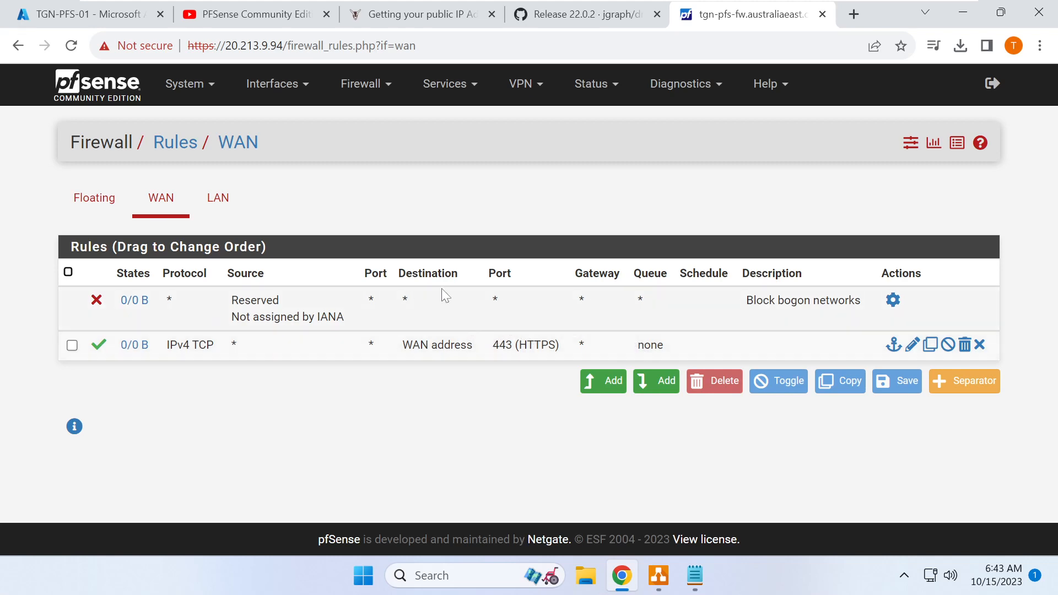
pyautogui.click(121, 8)
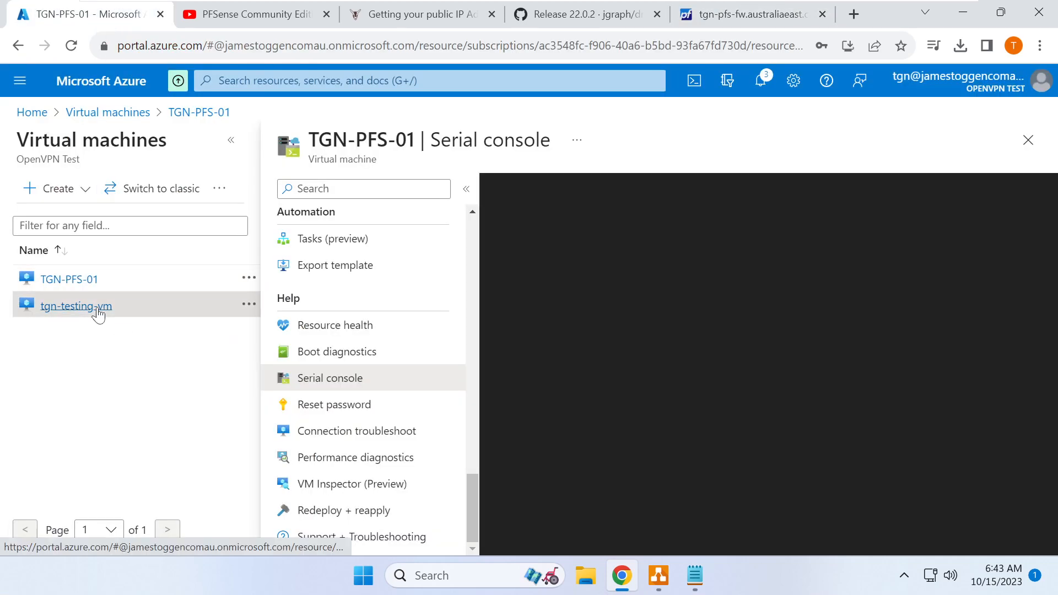
# - Open tgn-testing-vm and go to its network settings
pyautogui.click(98, 313)
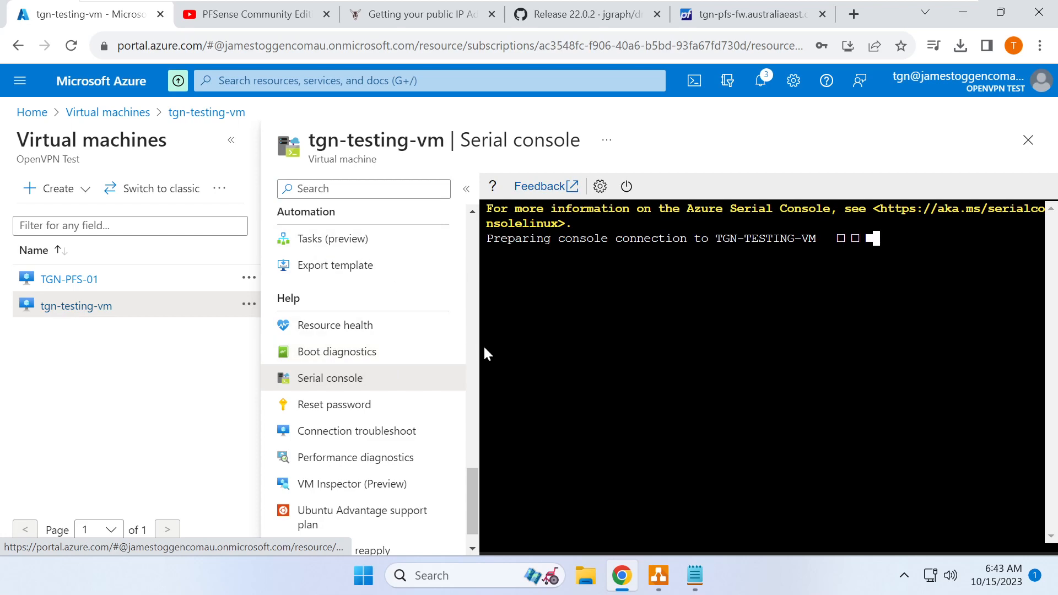
pyautogui.scroll(5, 473, 343)
pyautogui.scroll(10, 472, 340)
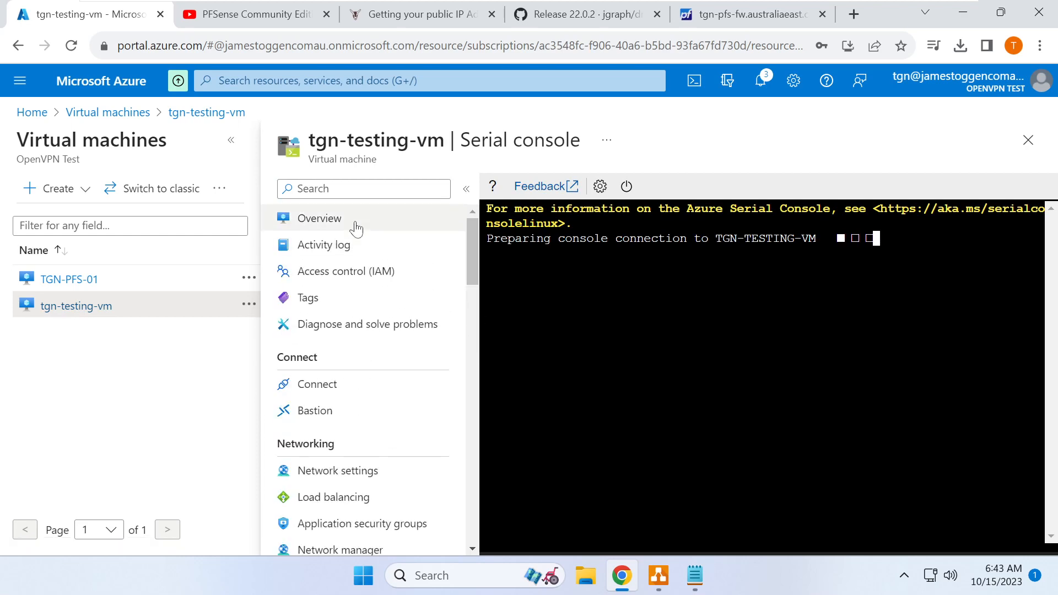
pyautogui.click(355, 226)
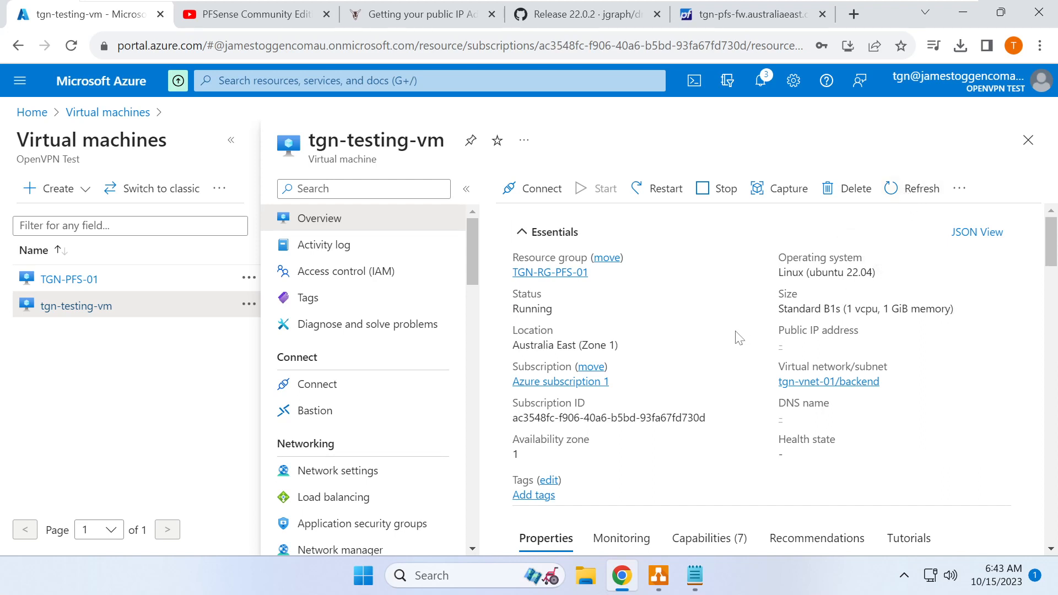
pyautogui.click(88, 282)
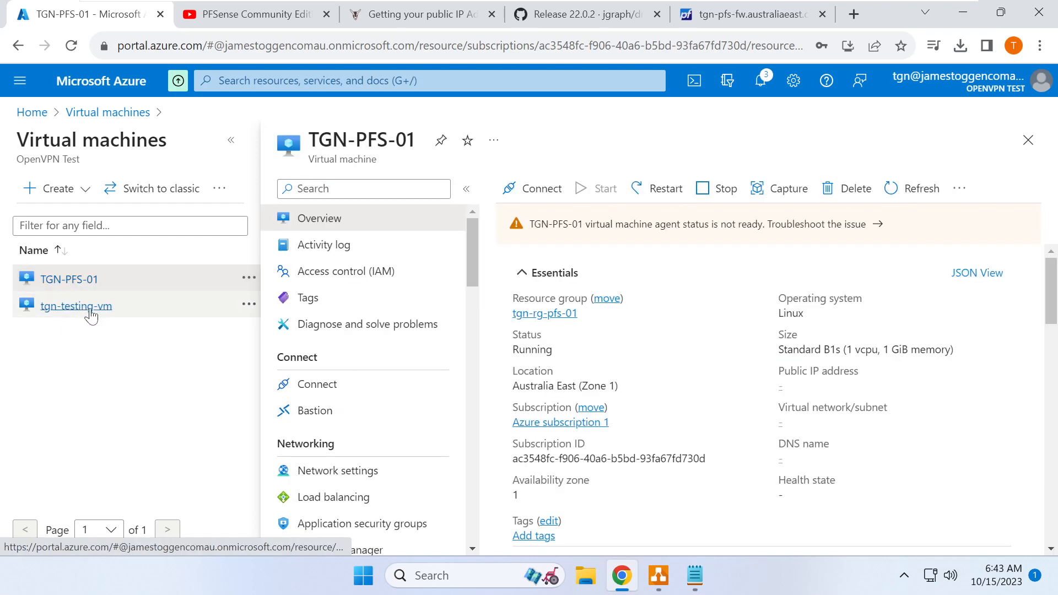
pyautogui.click(88, 307)
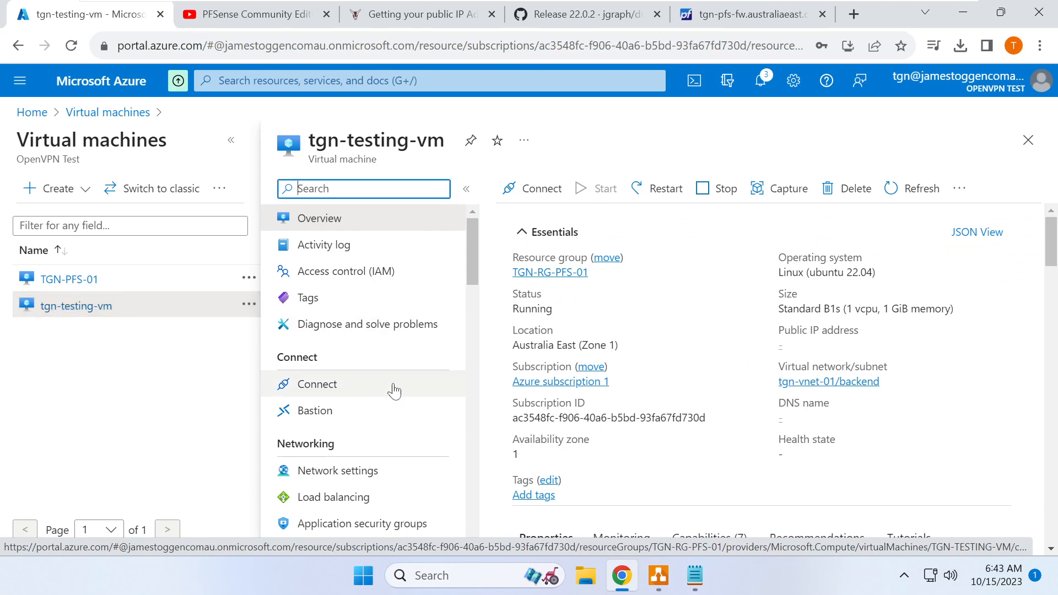
pyautogui.click(360, 474)
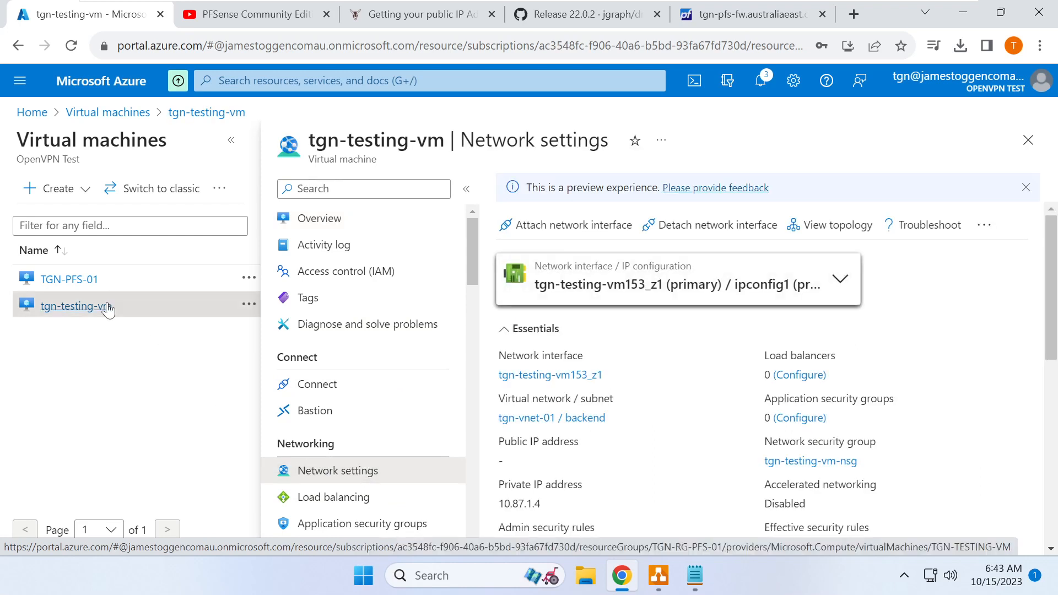
# - Check the IP configuration list on the network settings, keeping primary ipconfig1
pyautogui.scroll(-1, 554, 431)
pyautogui.scroll(-2, 552, 432)
pyautogui.scroll(3, 550, 436)
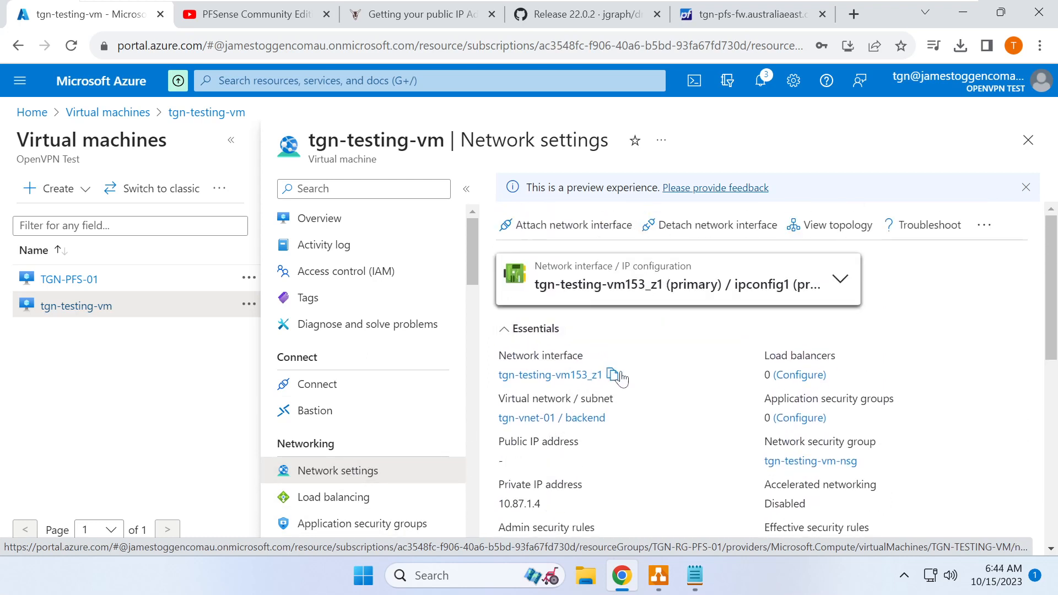
pyautogui.click(621, 298)
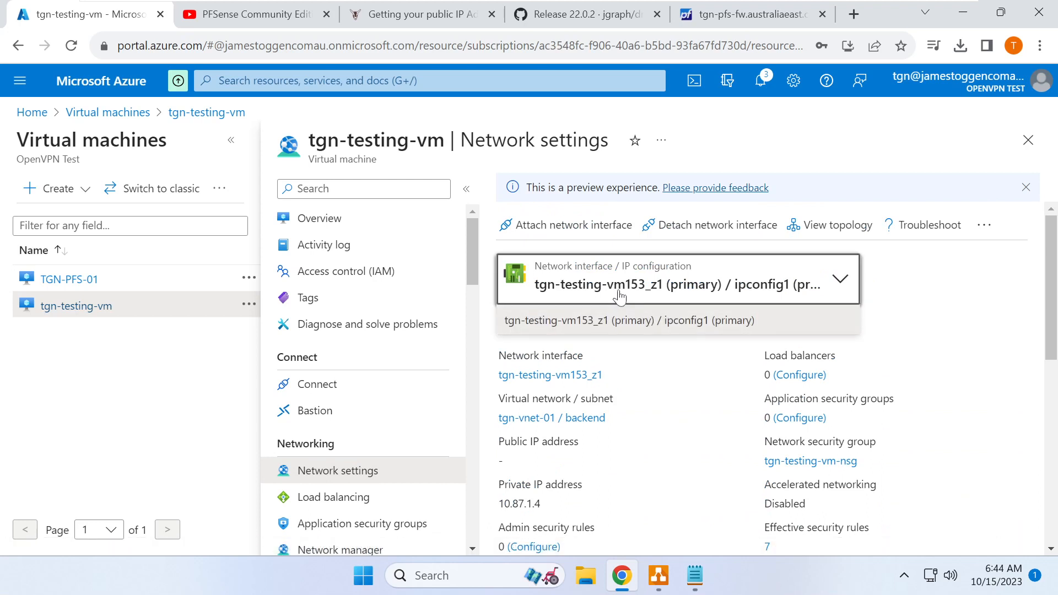
pyautogui.click(628, 321)
# - Open ipconfig1 for editing under tgn-testing-vm153_z1's IP configurations
pyautogui.scroll(-3, 611, 363)
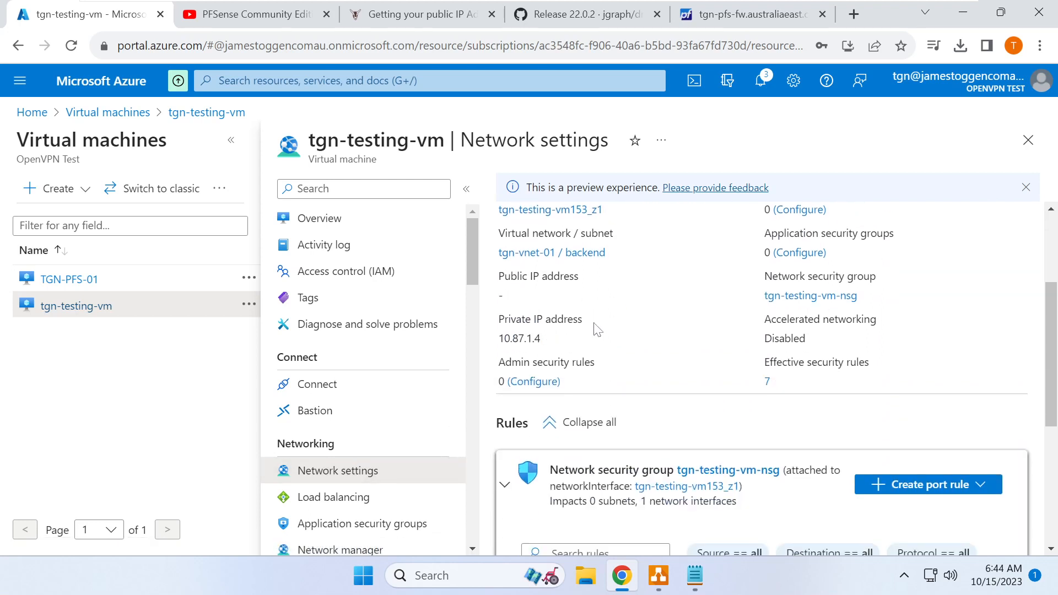
pyautogui.scroll(3, 589, 325)
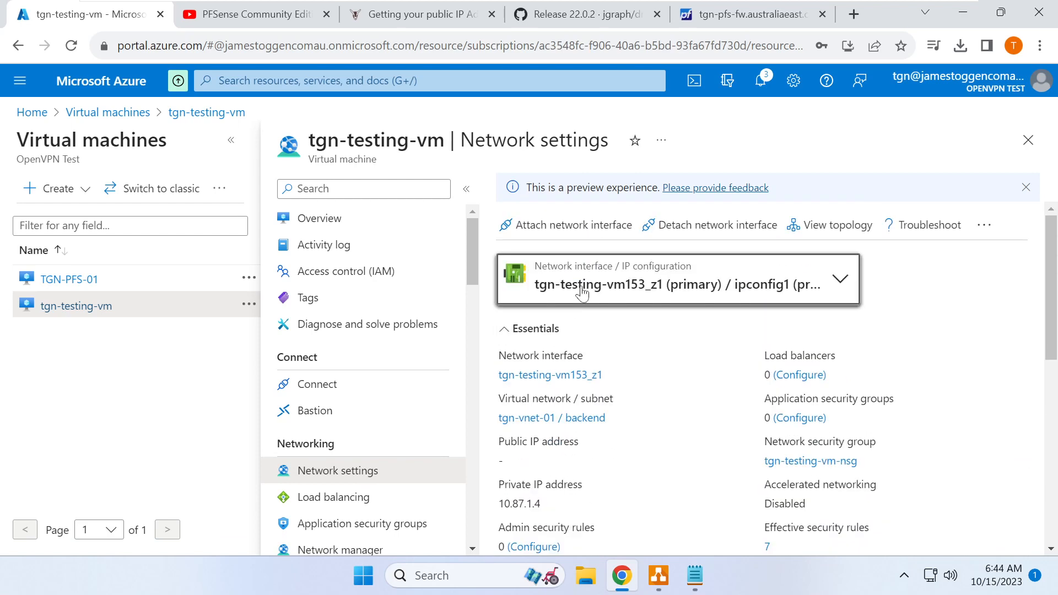
pyautogui.click(570, 376)
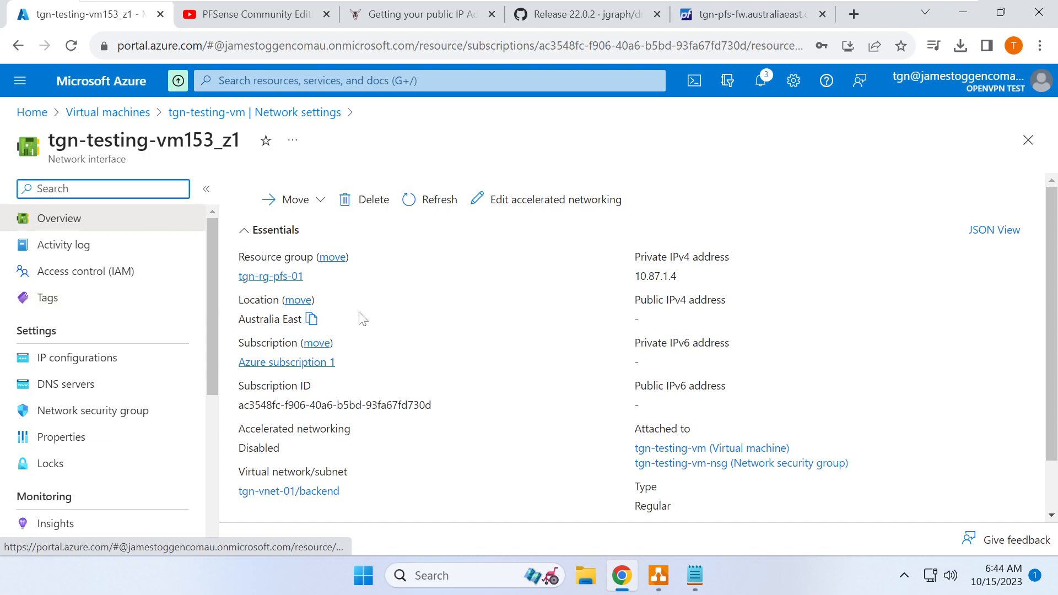
pyautogui.click(152, 371)
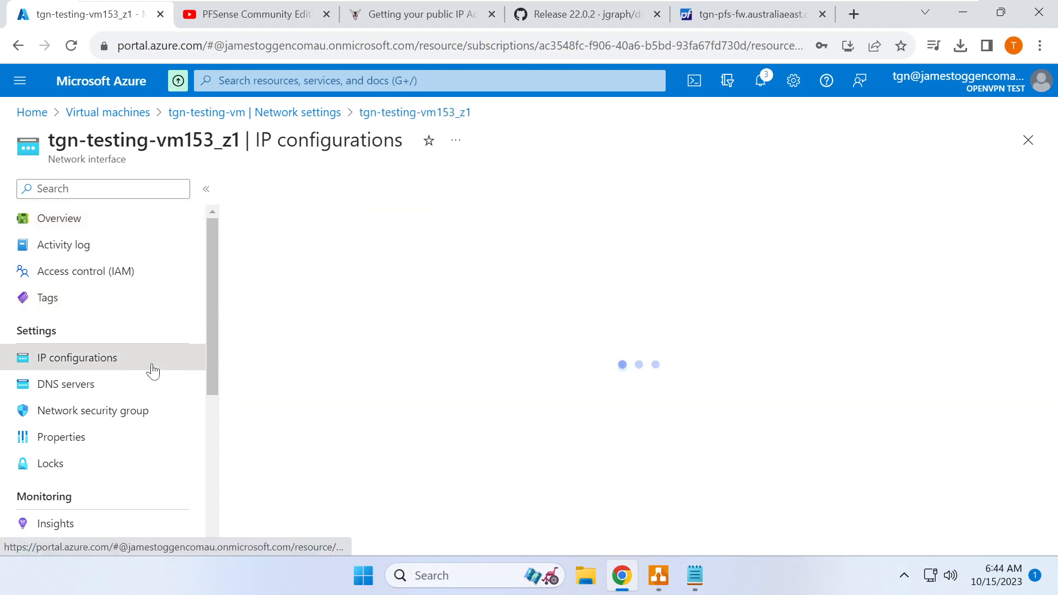
pyautogui.scroll(-3, 453, 447)
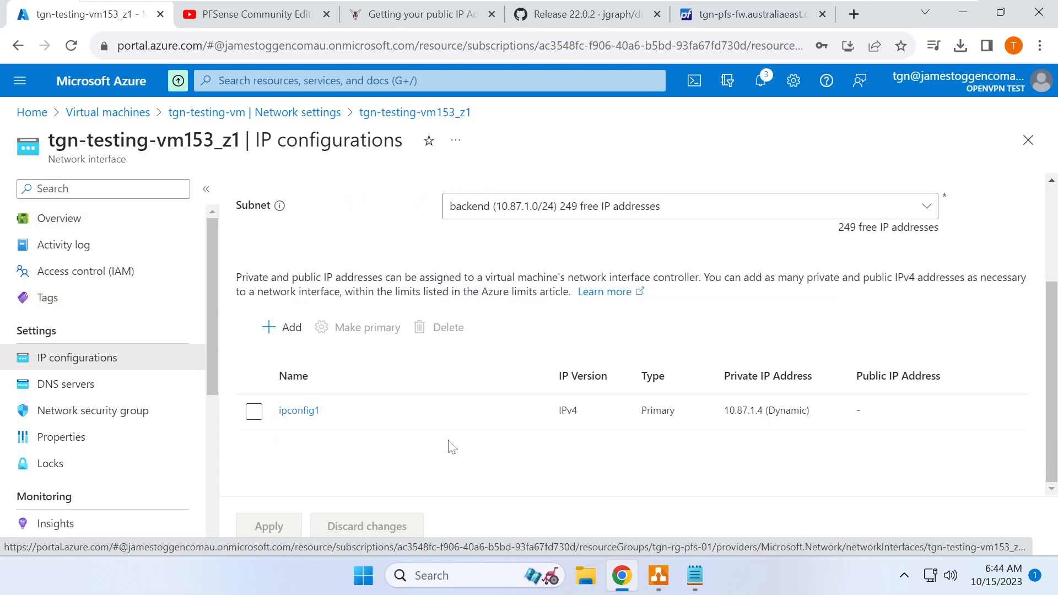
pyautogui.click(301, 411)
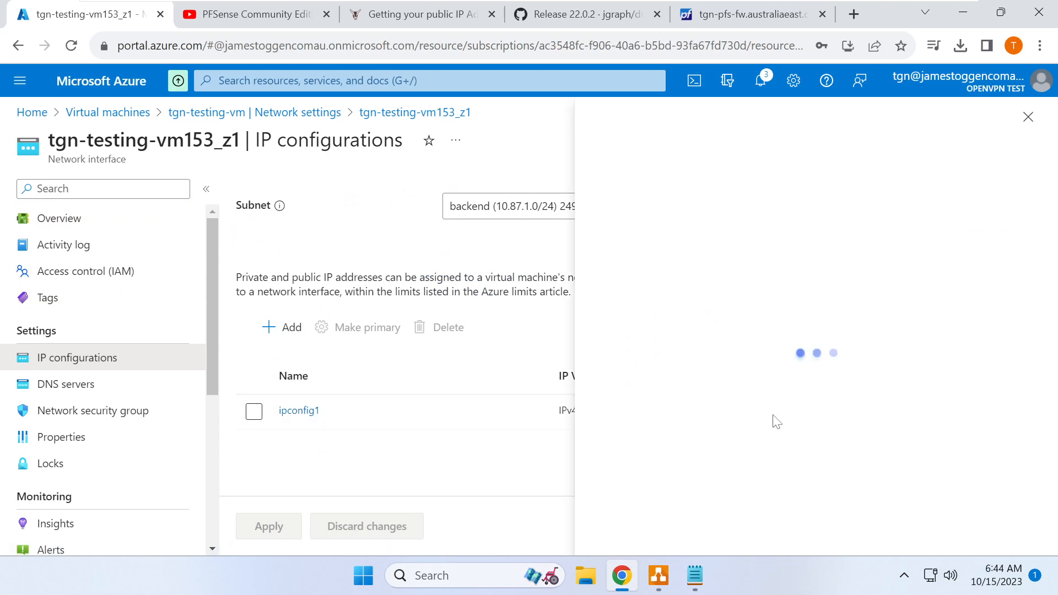
# - Associate public IP tgn-testing-vm-ip (20.213.9.119) with ipconfig1 and save
pyautogui.scroll(-3, 791, 413)
pyautogui.click(806, 472)
pyautogui.scroll(-1, 888, 458)
pyautogui.click(897, 476)
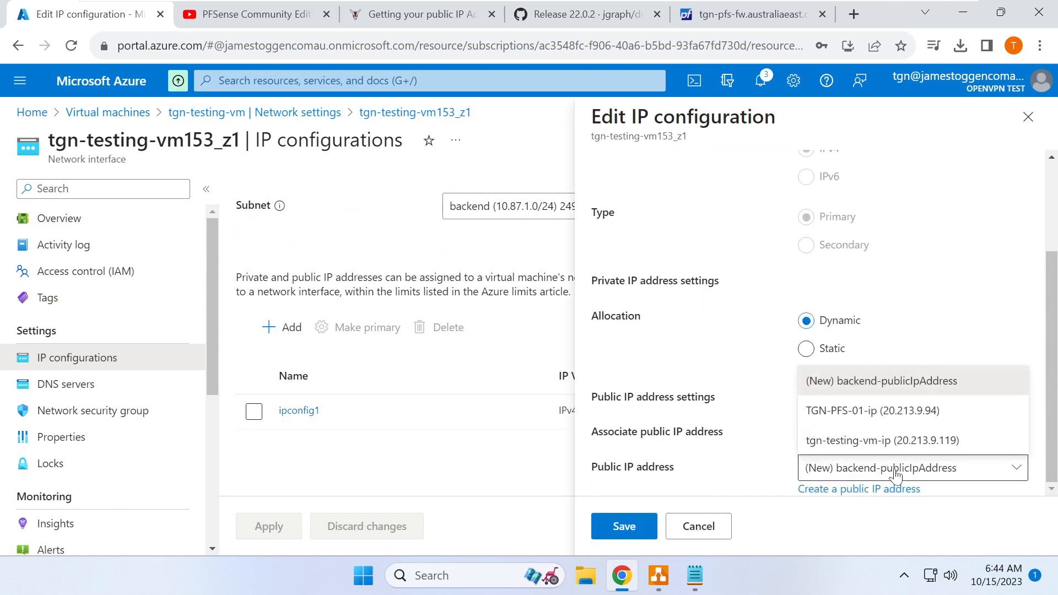
pyautogui.click(874, 441)
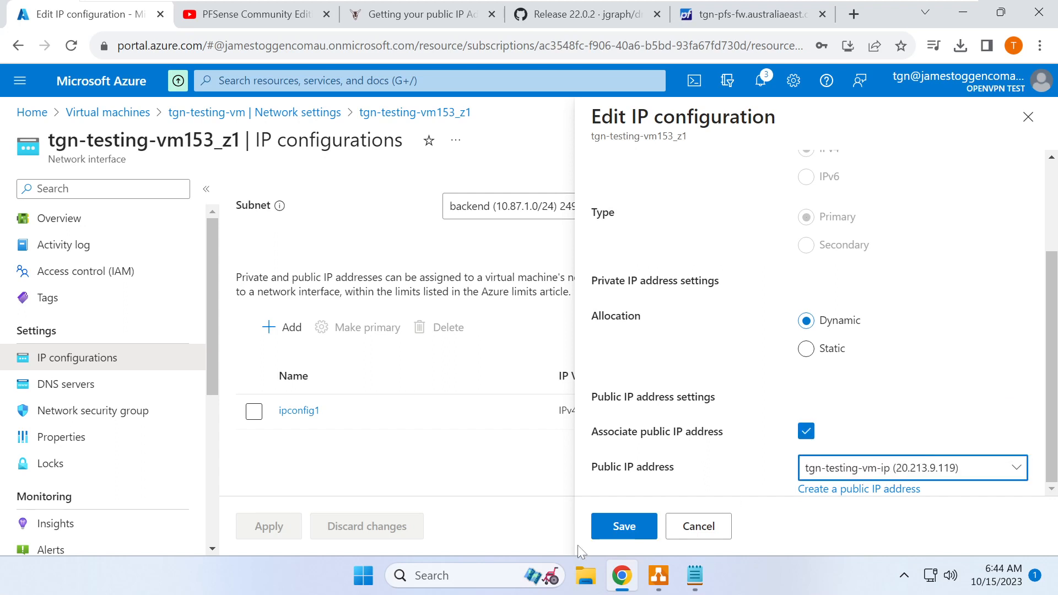
pyautogui.click(618, 536)
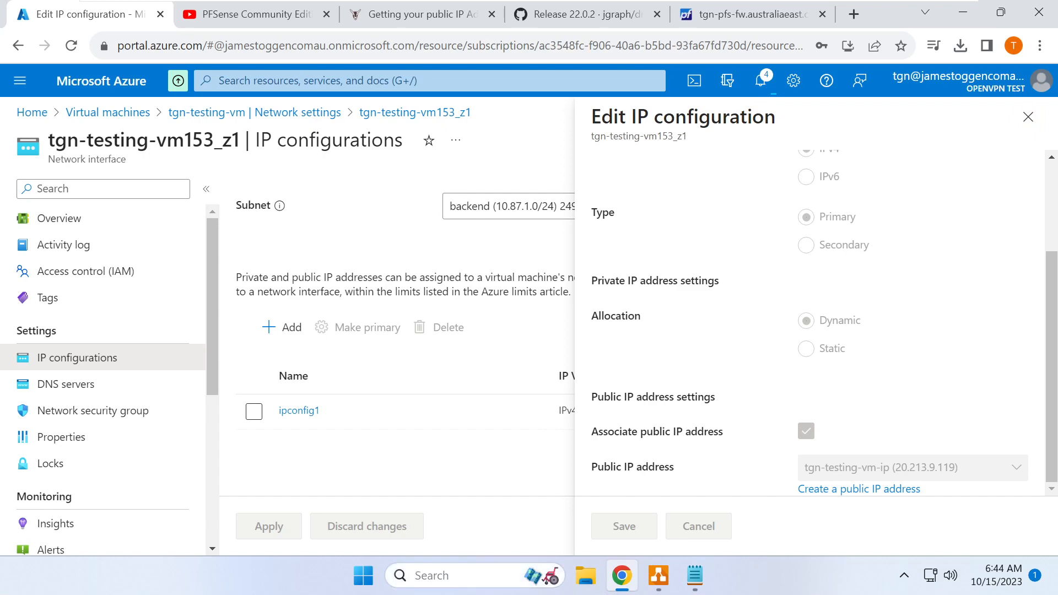
pyautogui.click(485, 576)
# - Launch Windows Terminal and position it alongside the Azure page
pyautogui.write('terminal')
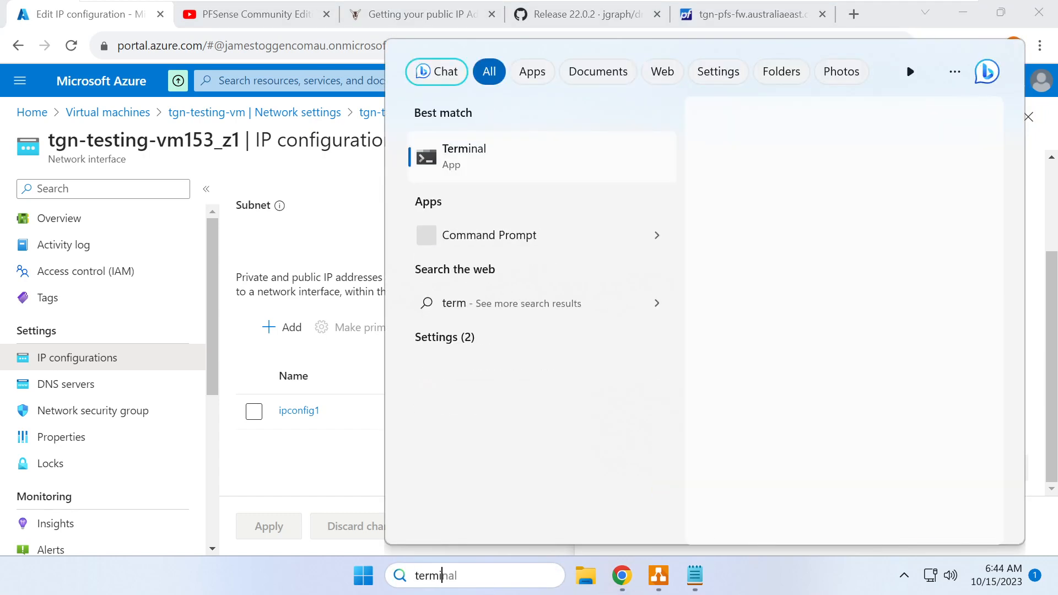
pyautogui.press('Return')
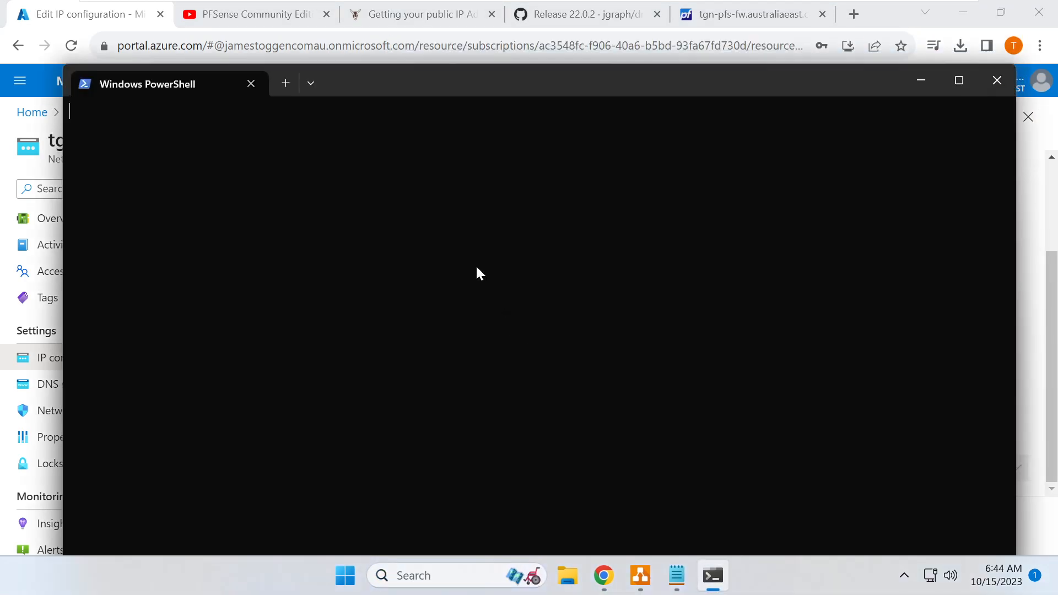
pyautogui.moveTo(440, 99); pyautogui.dragTo(546, 415)
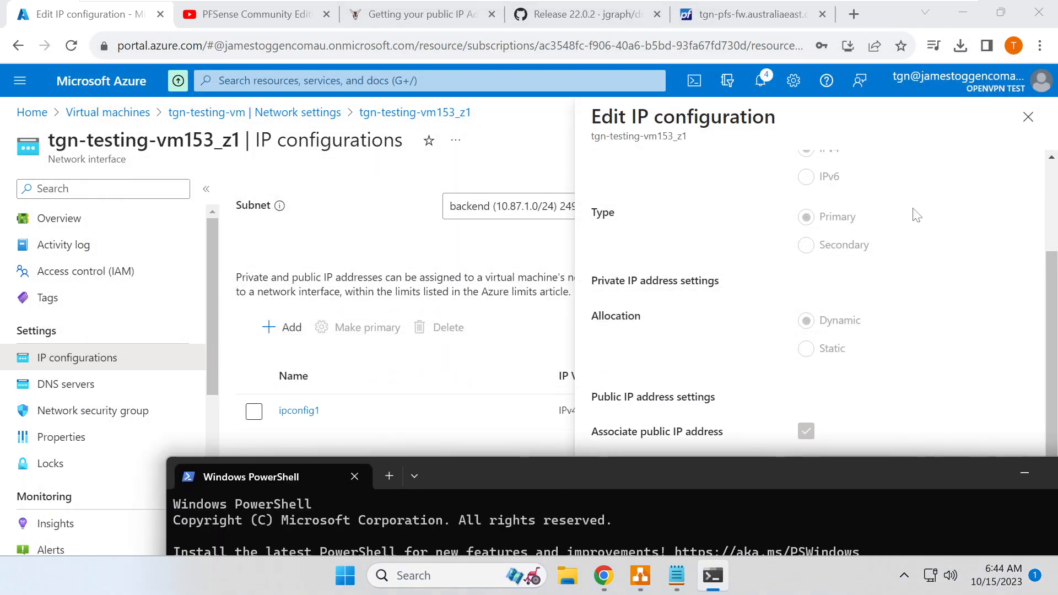
pyautogui.click(1051, 276)
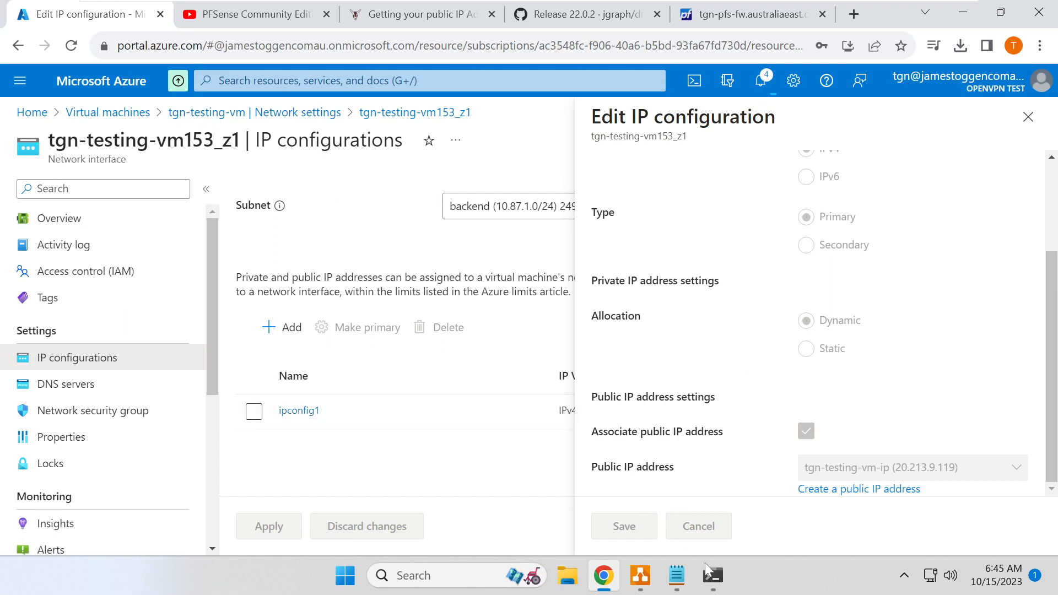
pyautogui.click(711, 576)
pyautogui.moveTo(672, 475); pyautogui.dragTo(646, 496)
# - Close the IP configuration pane and confirm the tgn-testing-vm153_z1 update succeeded
pyautogui.click(981, 131)
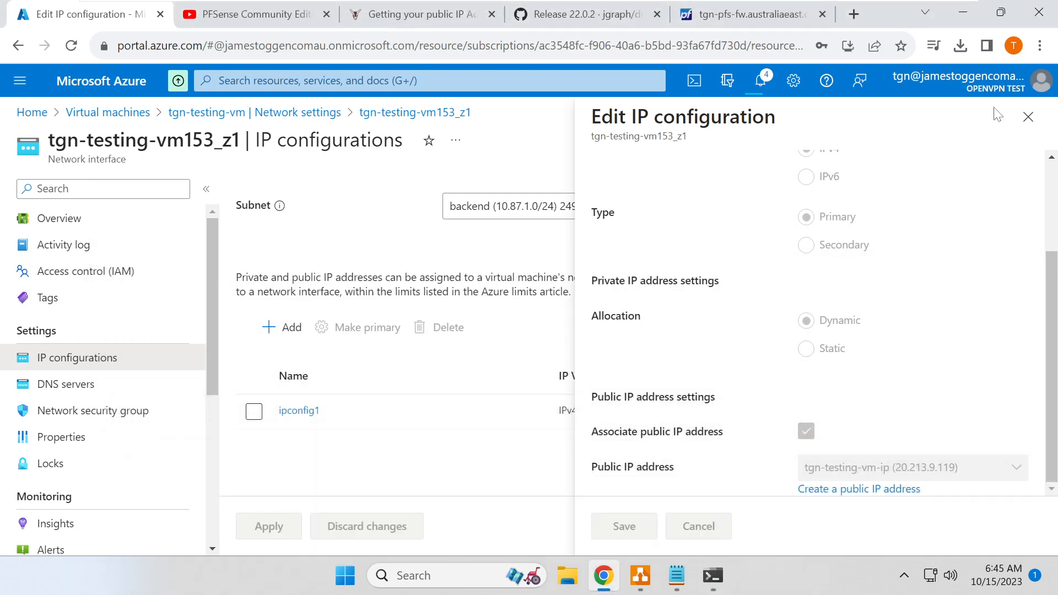
pyautogui.click(1029, 117)
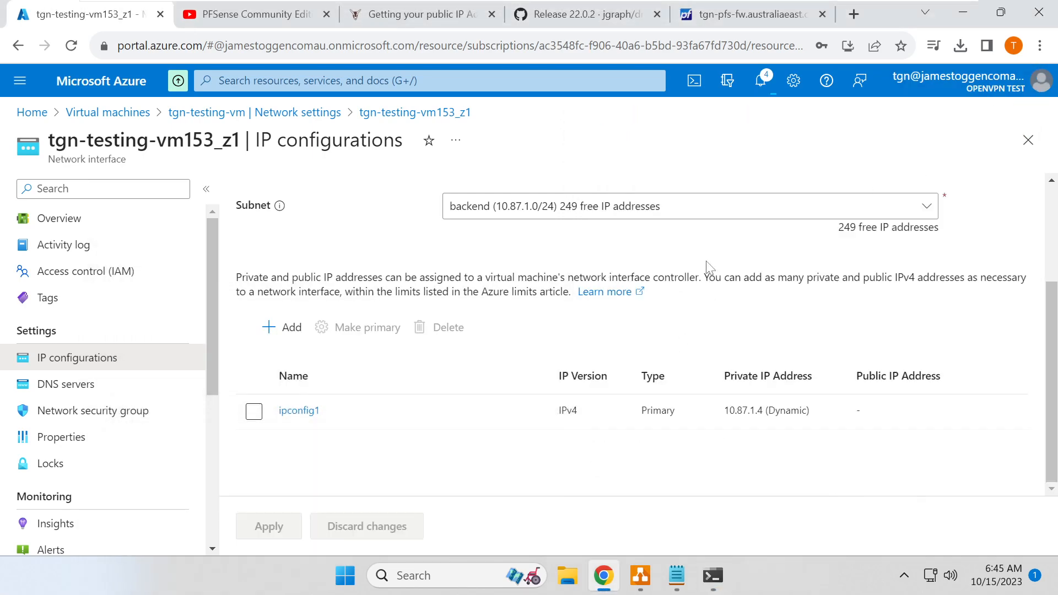
pyautogui.scroll(1, 705, 267)
pyautogui.scroll(-1, 703, 269)
pyautogui.click(763, 88)
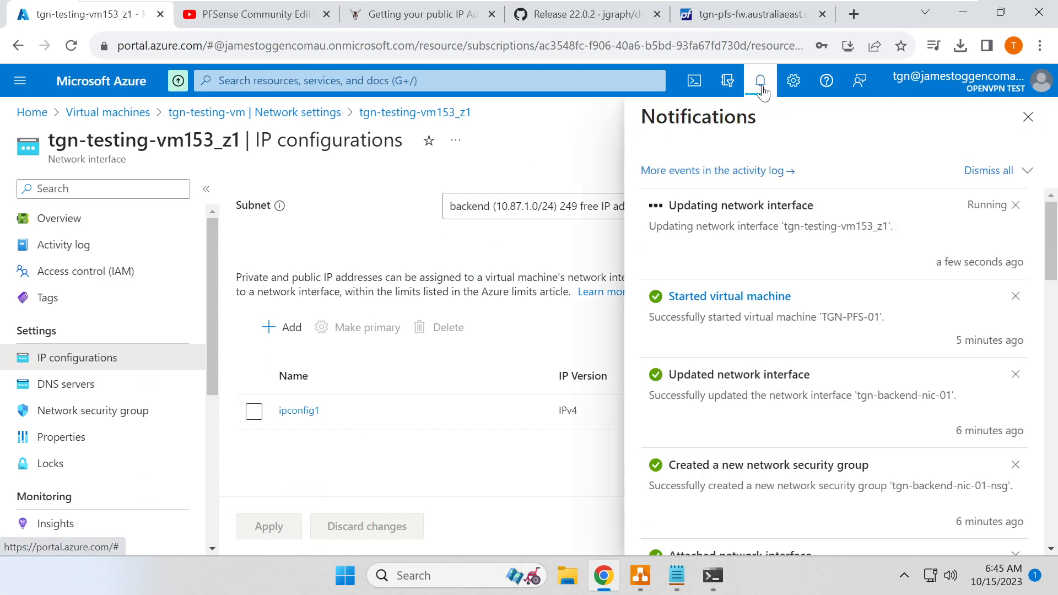
# - Type 'ssh pfs' in PowerShell, then return to Azure's Virtual machines list
pyautogui.click(713, 575)
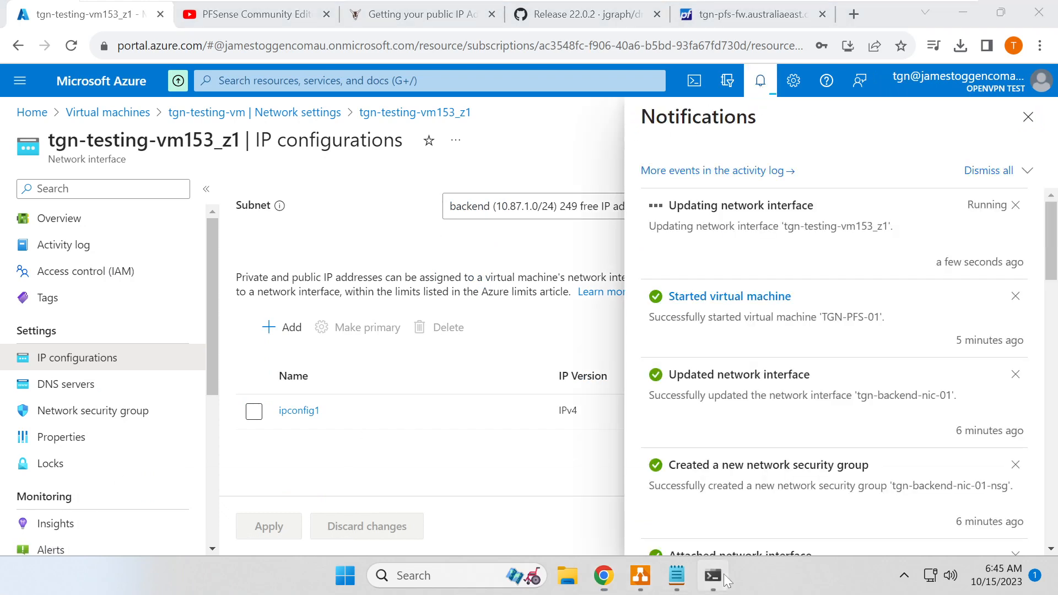
pyautogui.moveTo(591, 485); pyautogui.dragTo(548, 141)
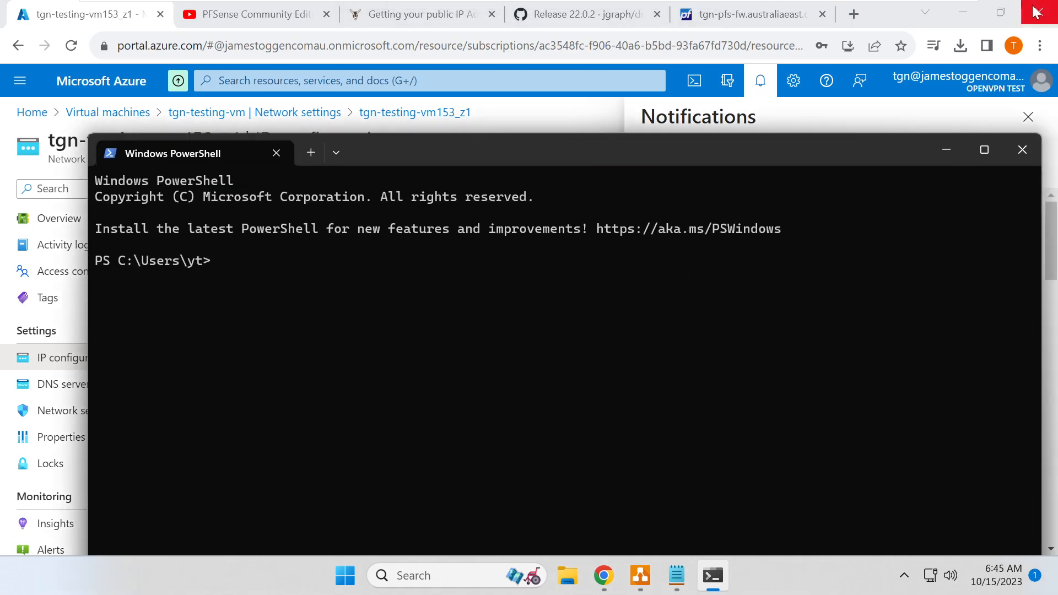
pyautogui.write('ssh pfs@')
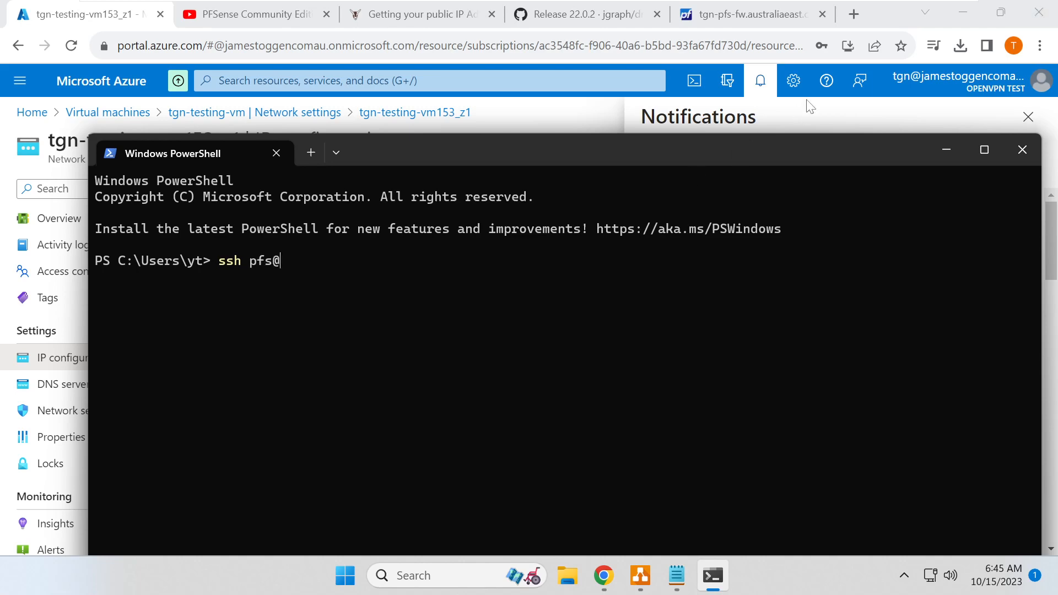
pyautogui.click(811, 113)
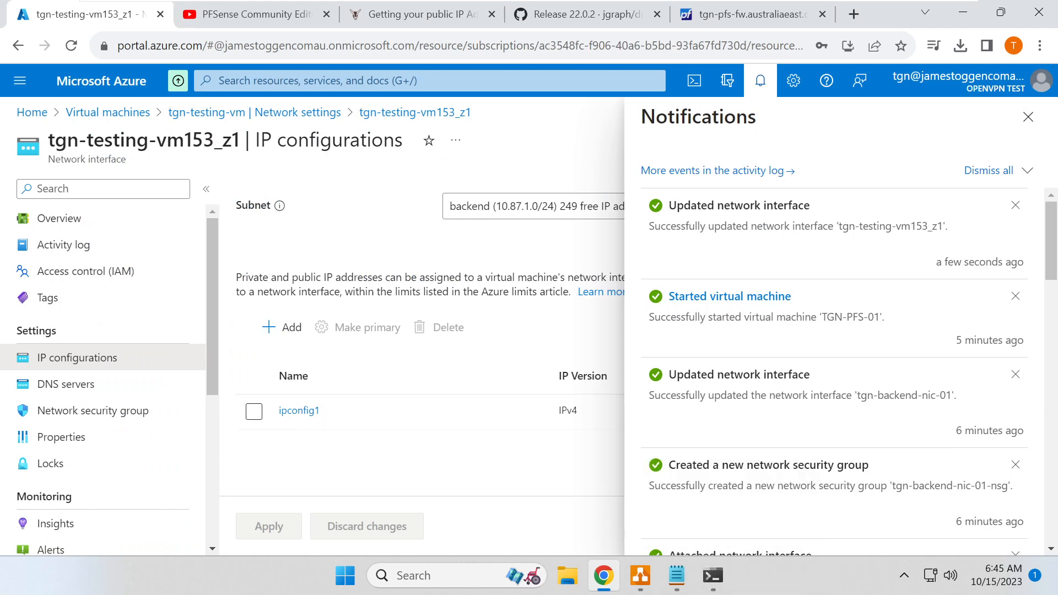
pyautogui.click(143, 114)
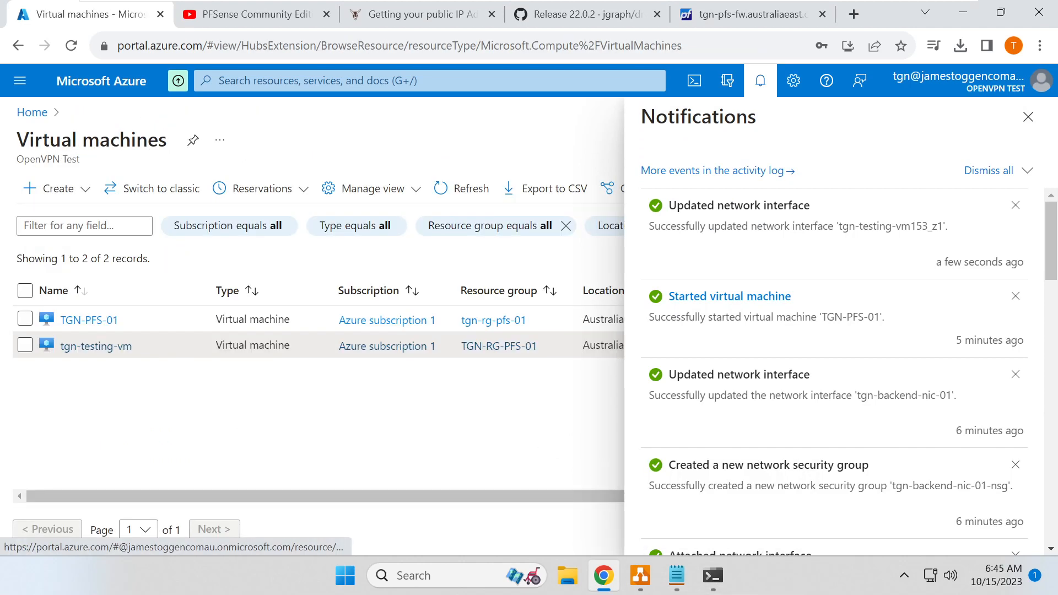
# - Copy tgn-testing-vm's public IP 20.213.9.119 and SSH into it as pfs
pyautogui.click(98, 346)
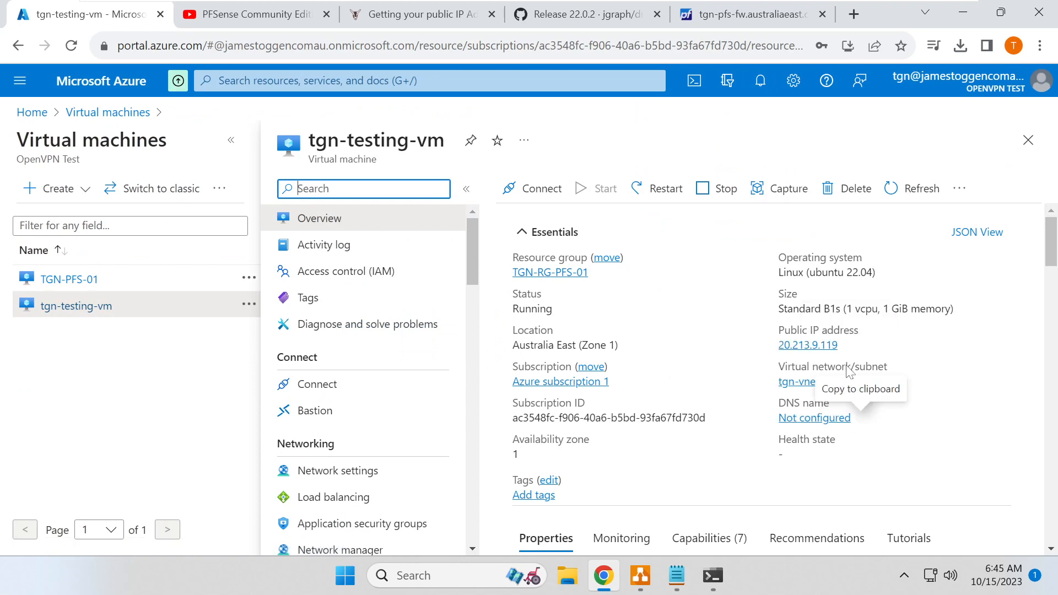
pyautogui.click(847, 345)
pyautogui.click(714, 575)
pyautogui.hotkey('ctrl', 'v')
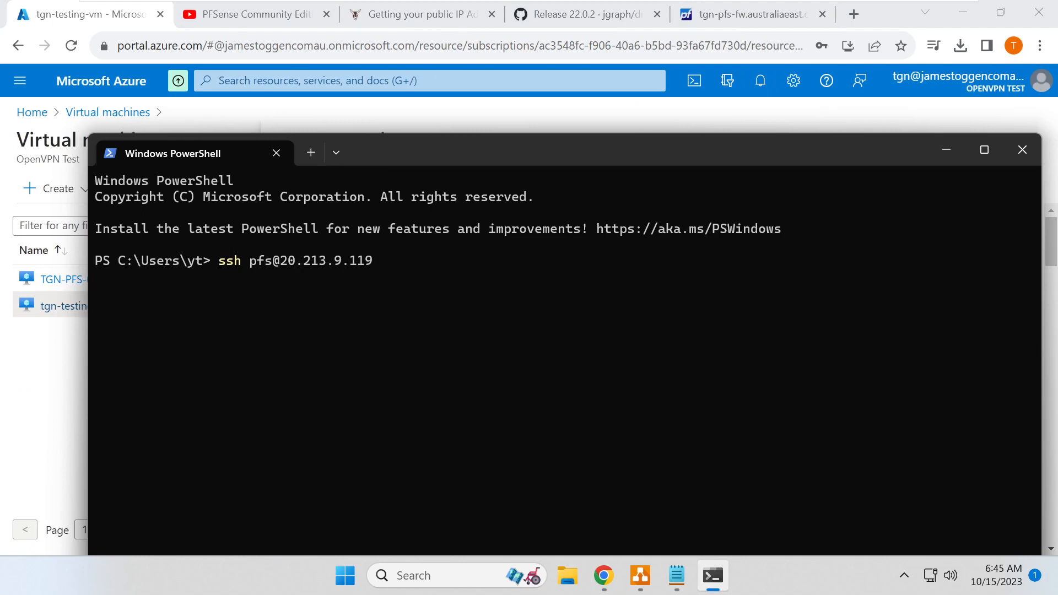
pyautogui.press('Return')
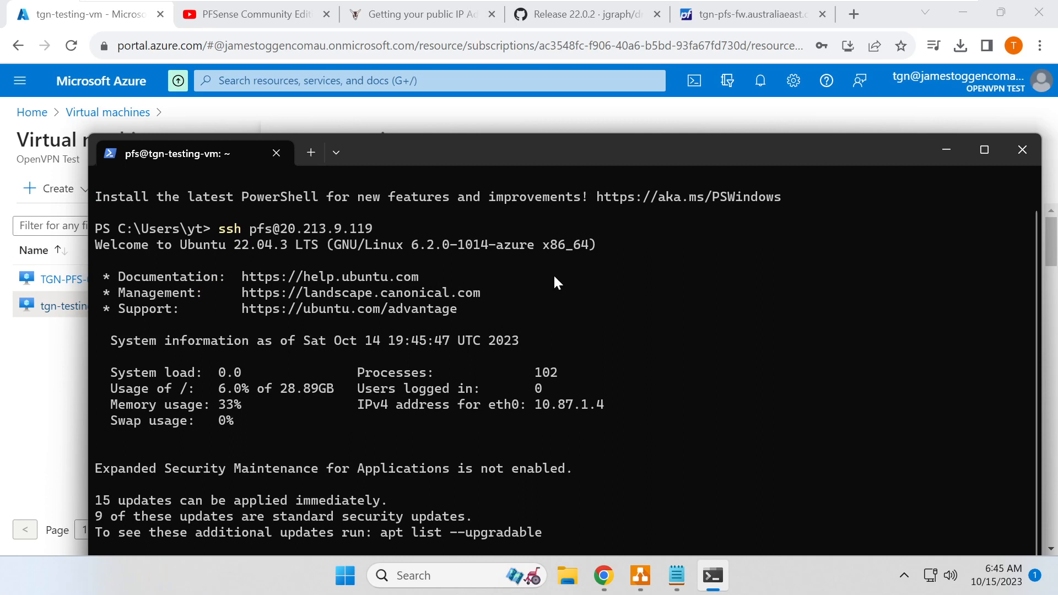
pyautogui.hotkey('ctrl', 'l')
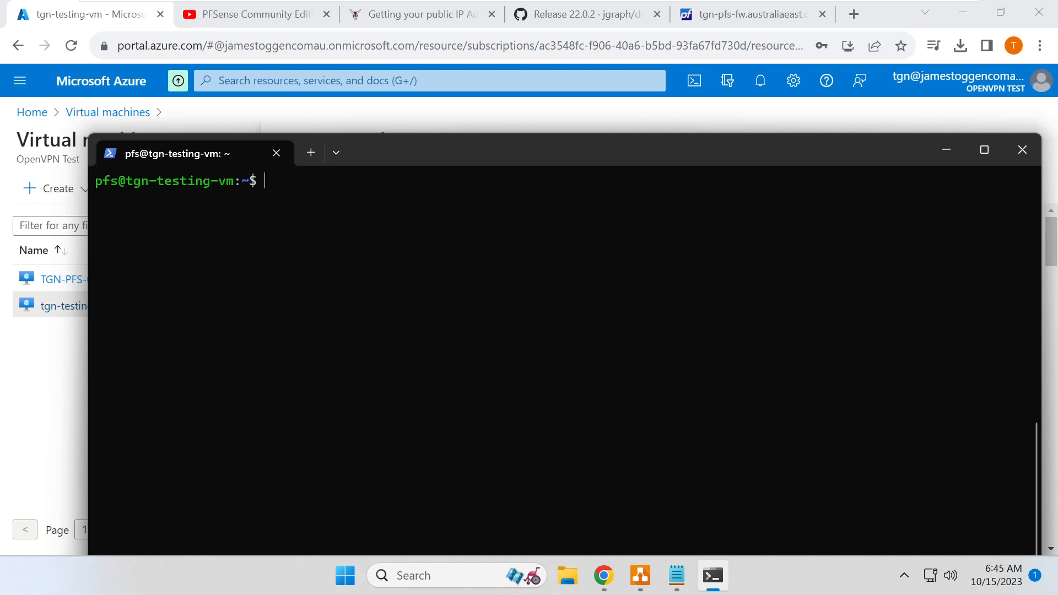
# - Ping toggen.com.au from the VM, stop it, and select the article's dig command
pyautogui.moveTo(505, 149); pyautogui.dragTo(614, 110)
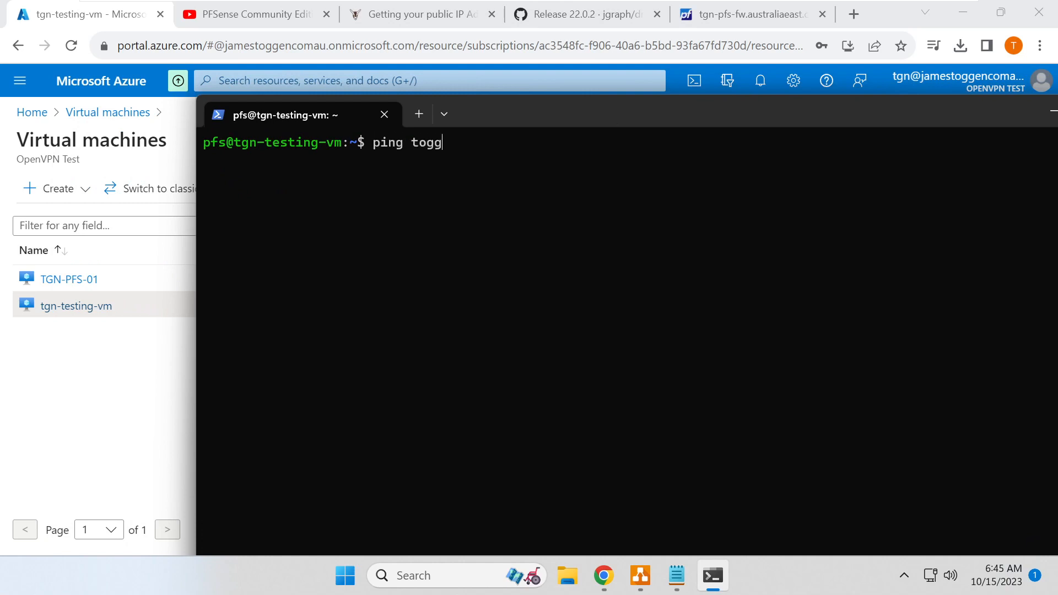
pyautogui.press('Return')
pyautogui.hotkey('ctrl', 'c')
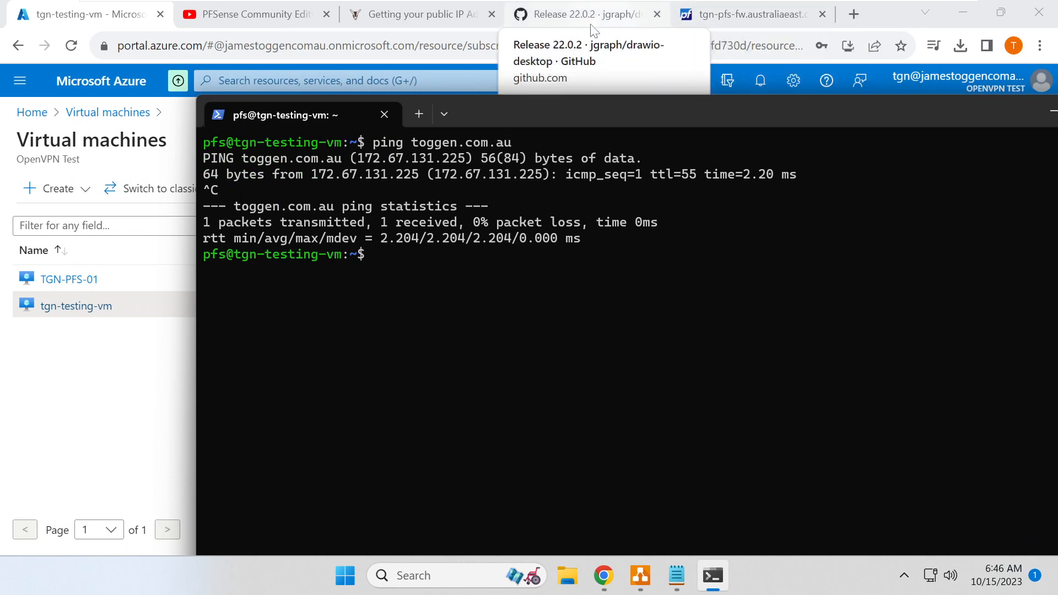
pyautogui.click(386, 13)
pyautogui.moveTo(151, 324); pyautogui.dragTo(580, 330)
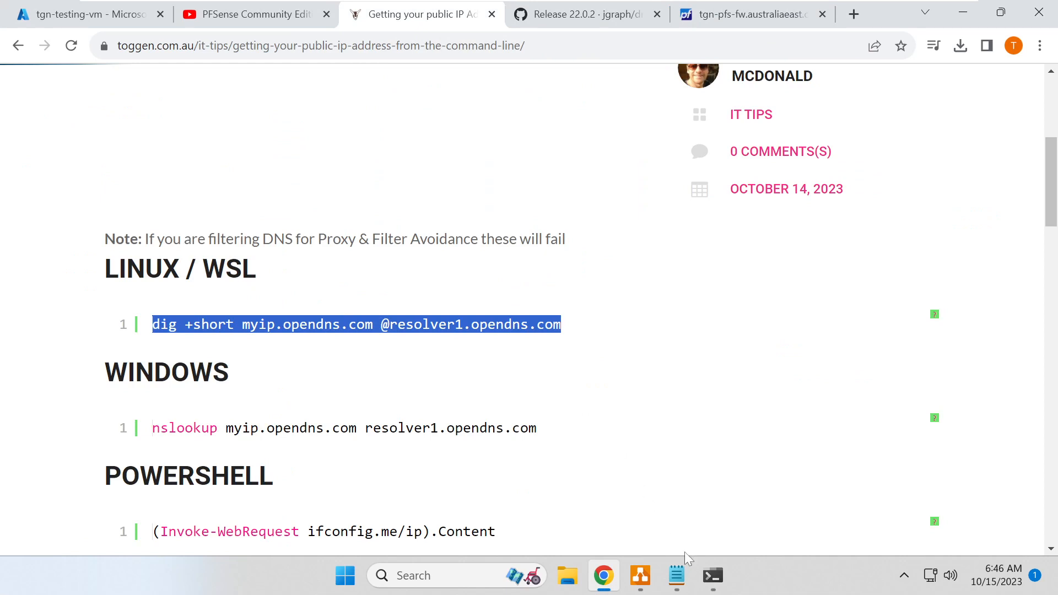
# - Run the dig lookup in the terminal, showing the test VM's public IP 20.213.9.119
pyautogui.click(713, 575)
pyautogui.rightClick(487, 329)
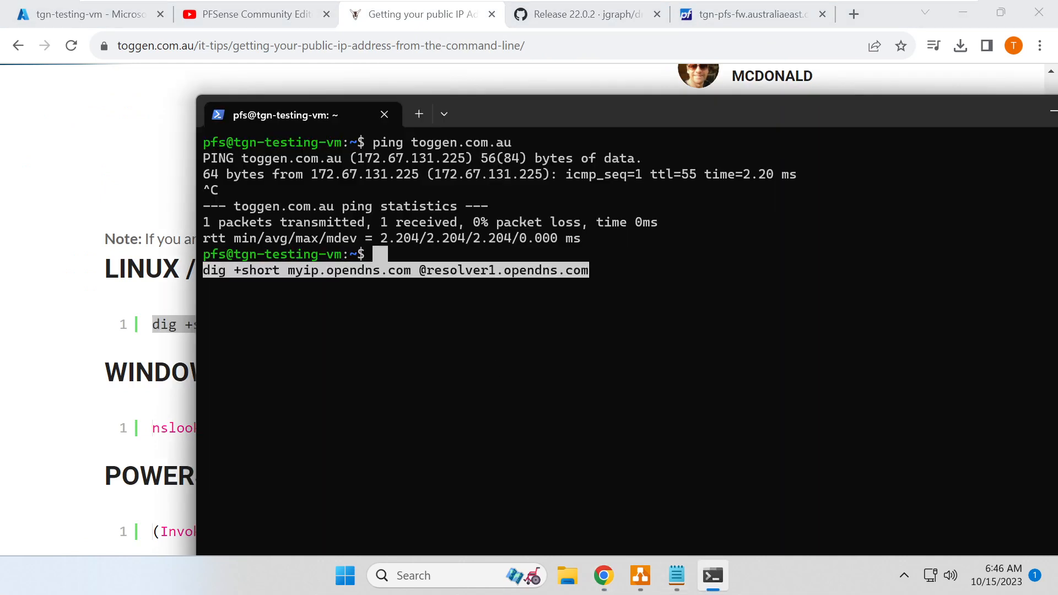
pyautogui.press('Return')
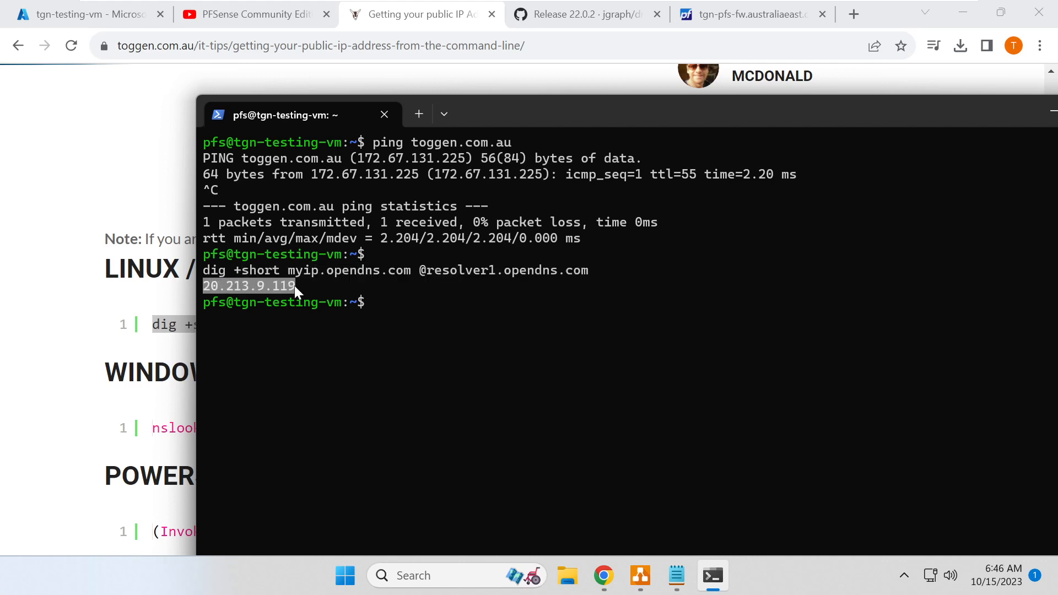
pyautogui.click(204, 288)
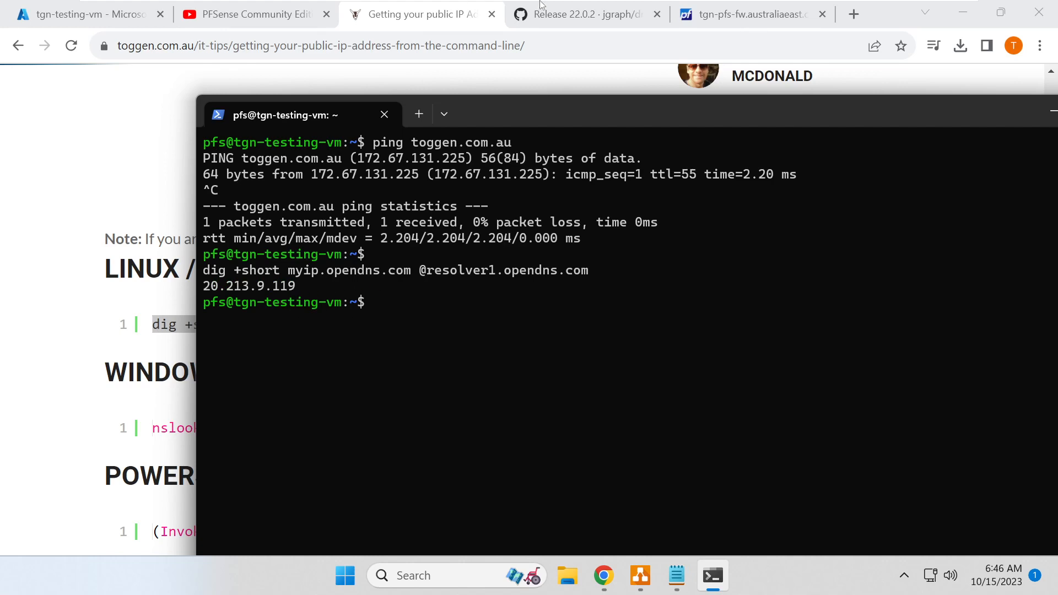
# - Compare it with pfSense's public IP 20.213.9.94, then return to the Azure VM list
pyautogui.click(521, 8)
pyautogui.click(769, 14)
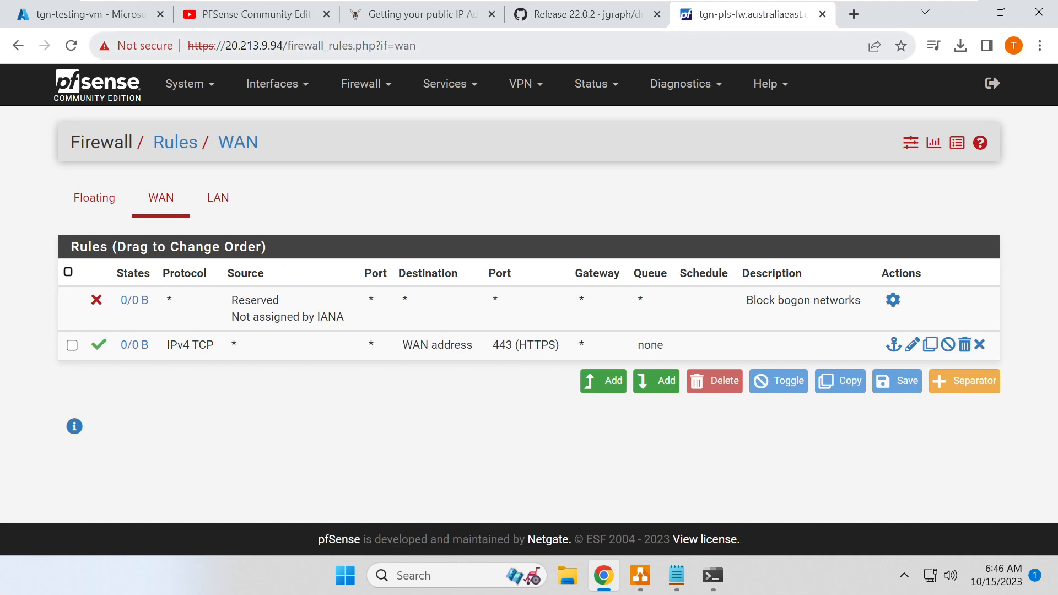
pyautogui.moveTo(225, 45); pyautogui.dragTo(287, 45)
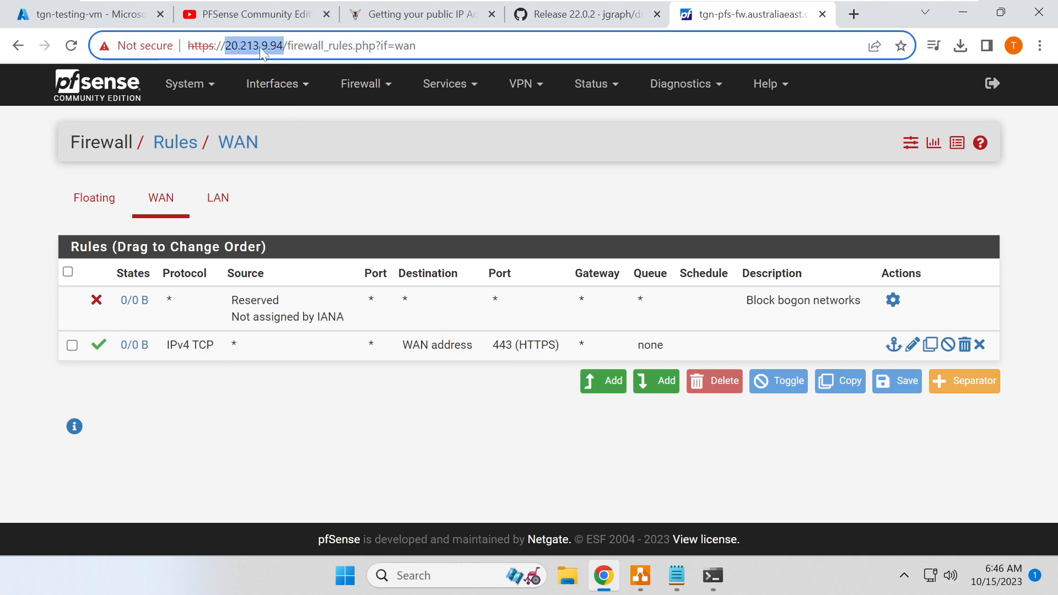
pyautogui.click(88, 14)
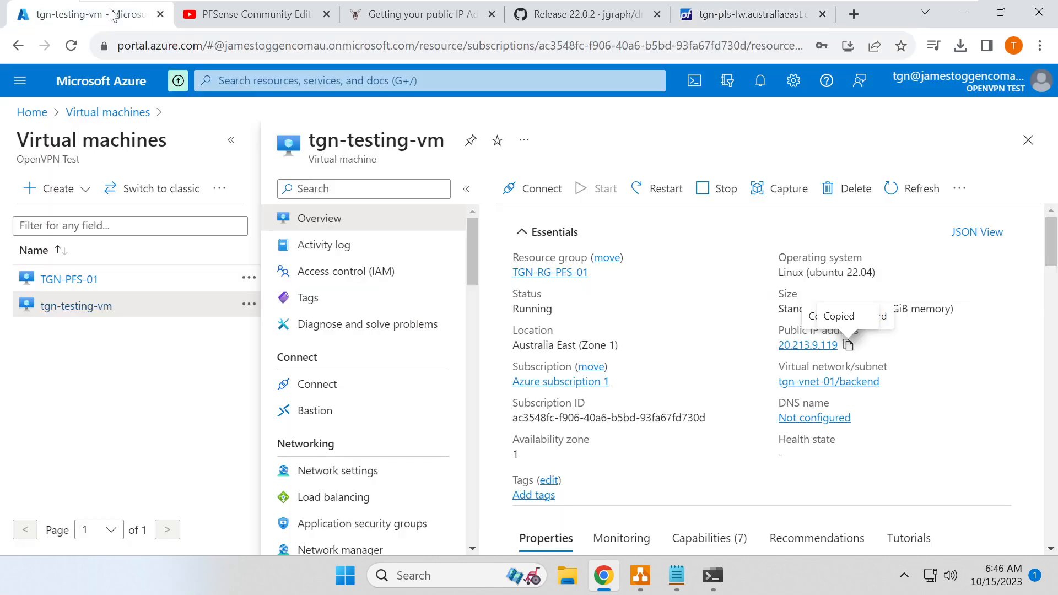
pyautogui.click(108, 113)
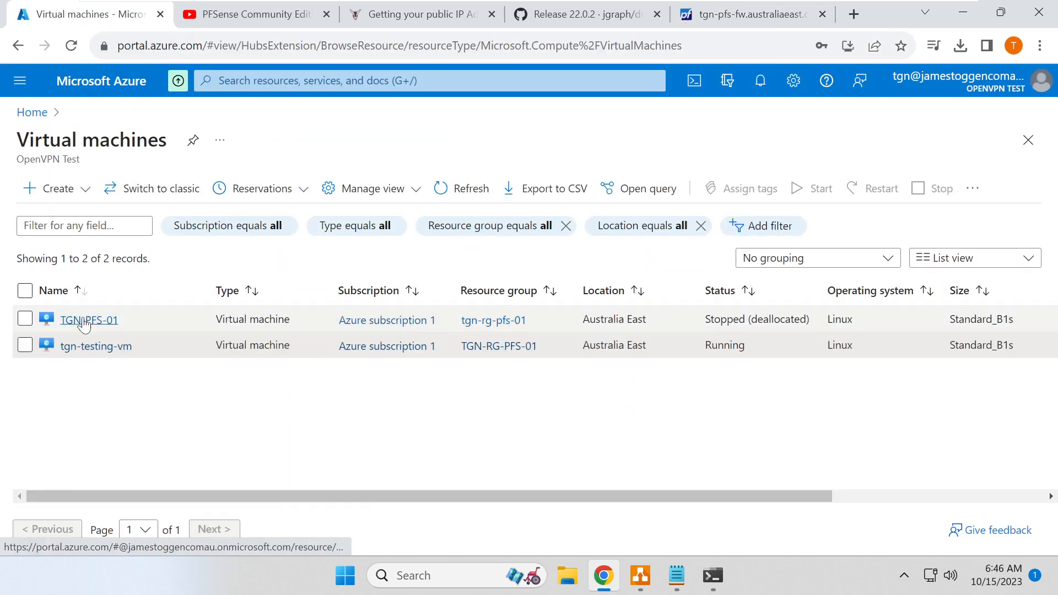
pyautogui.click(640, 578)
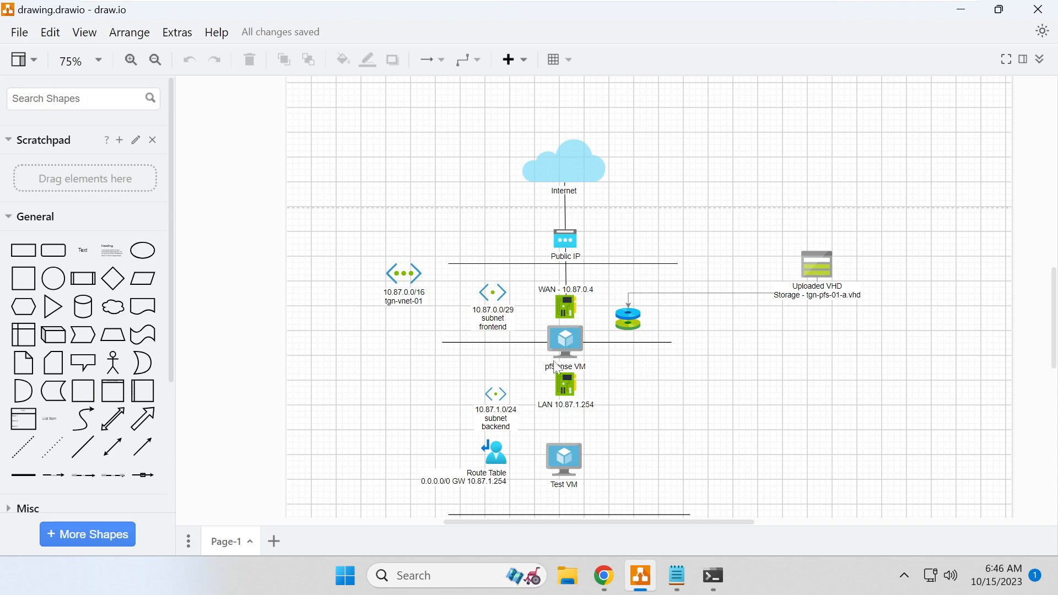
# - Inspect the Route Table shape in the draw.io network diagram, then go back to Azure
pyautogui.click(496, 453)
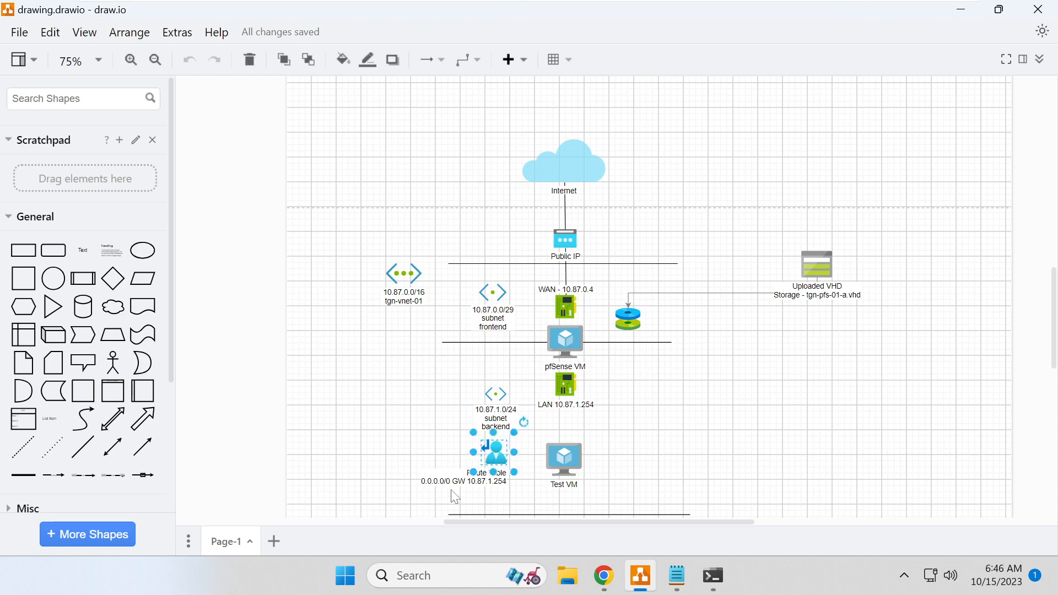
pyautogui.click(405, 464)
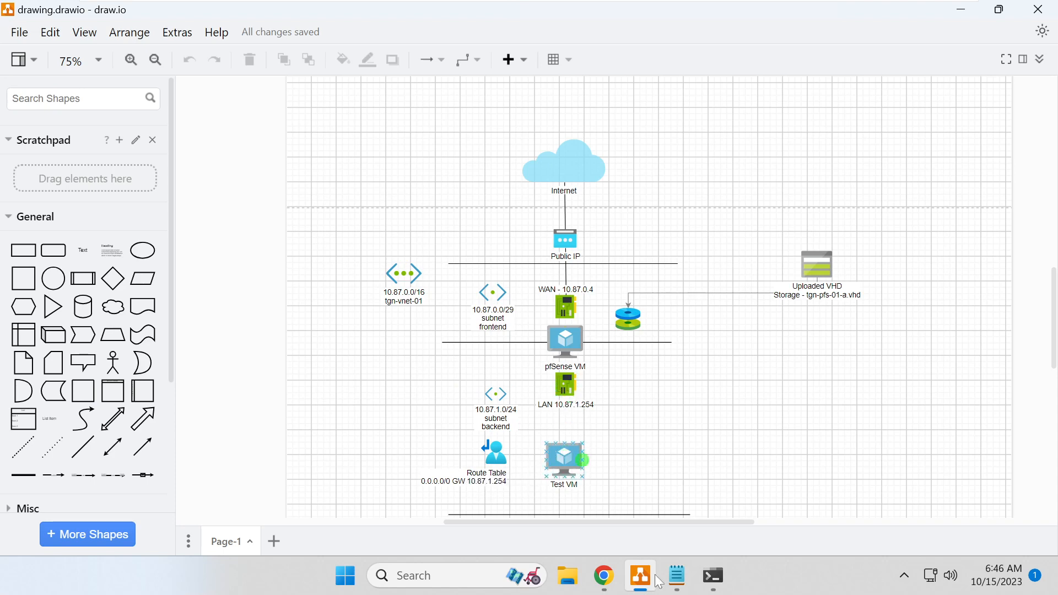
pyautogui.click(607, 585)
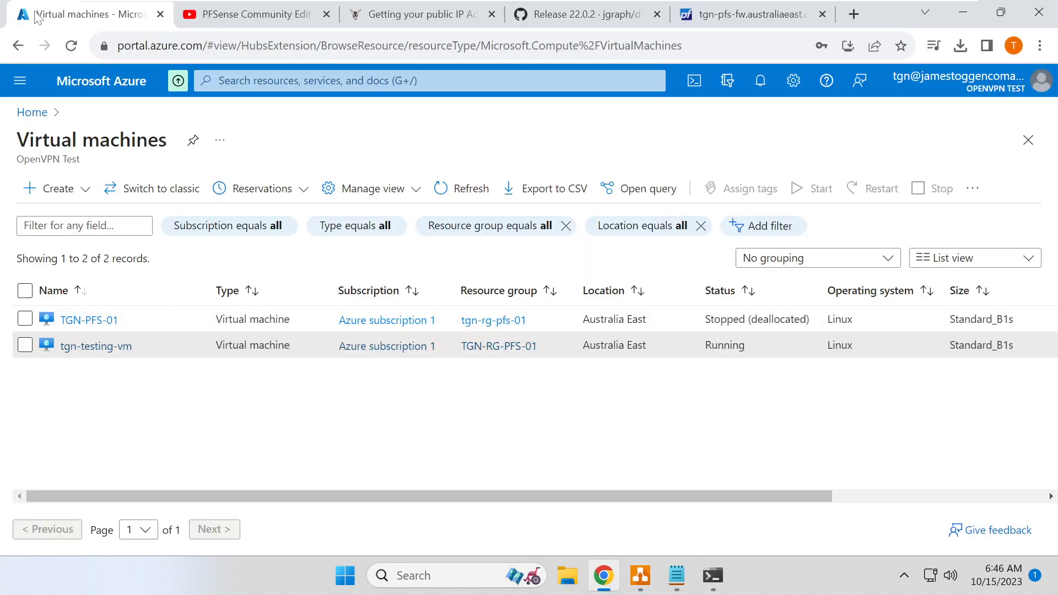
# - Create route table use-pfsense-route-table in resource group tgn-rg-pfs-01
pyautogui.click(386, 81)
pyautogui.write('route')
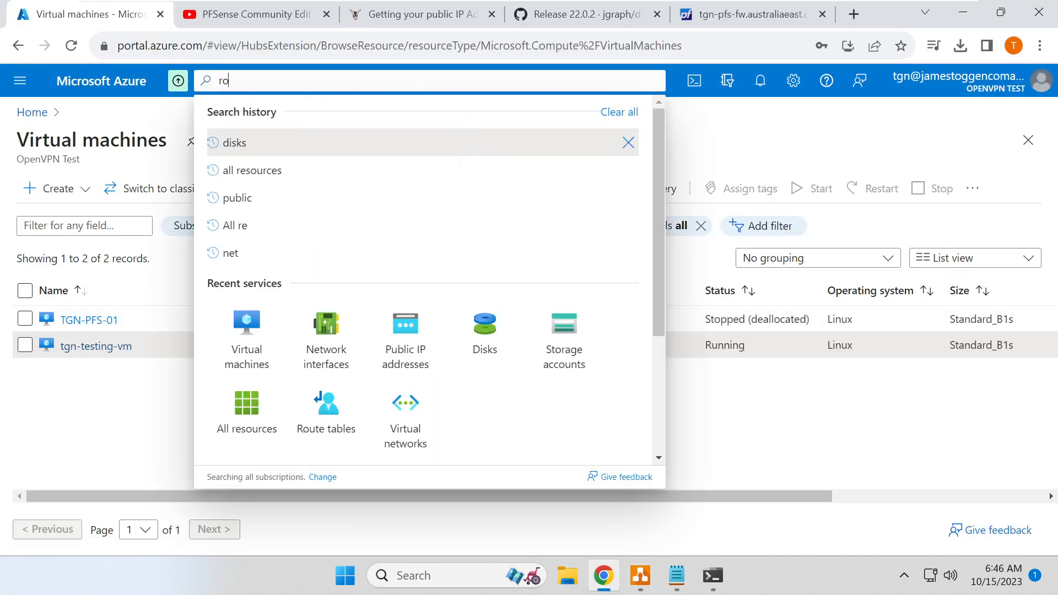
pyautogui.press('Down')
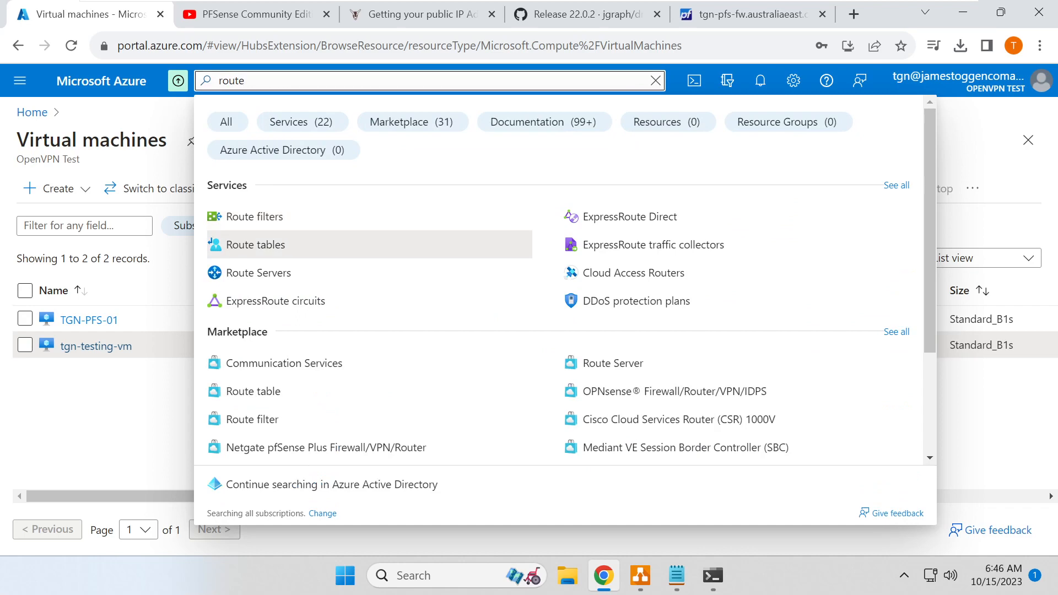
pyautogui.press('Return')
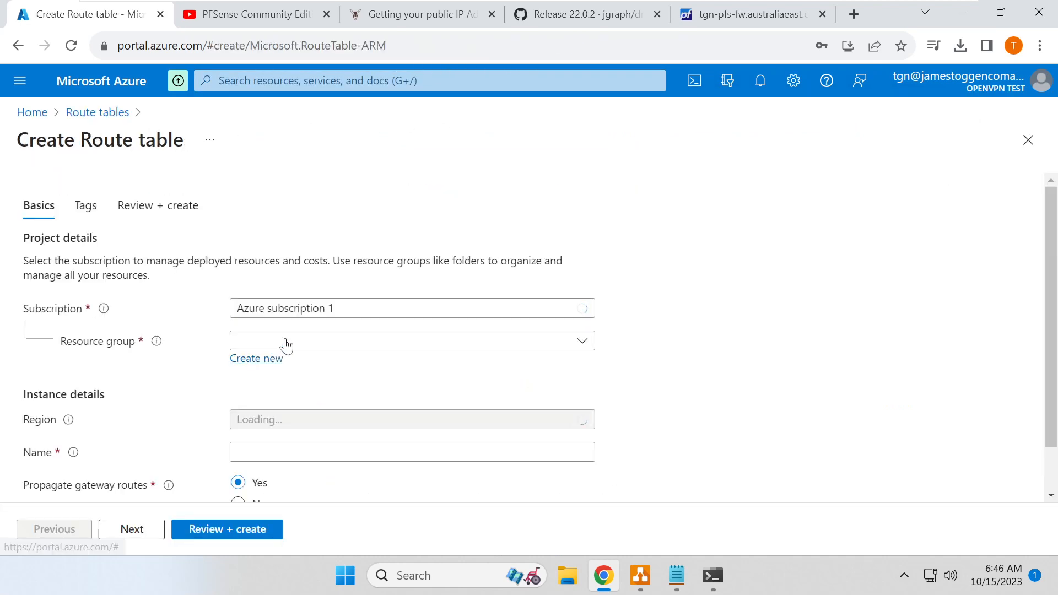
pyautogui.click(286, 342)
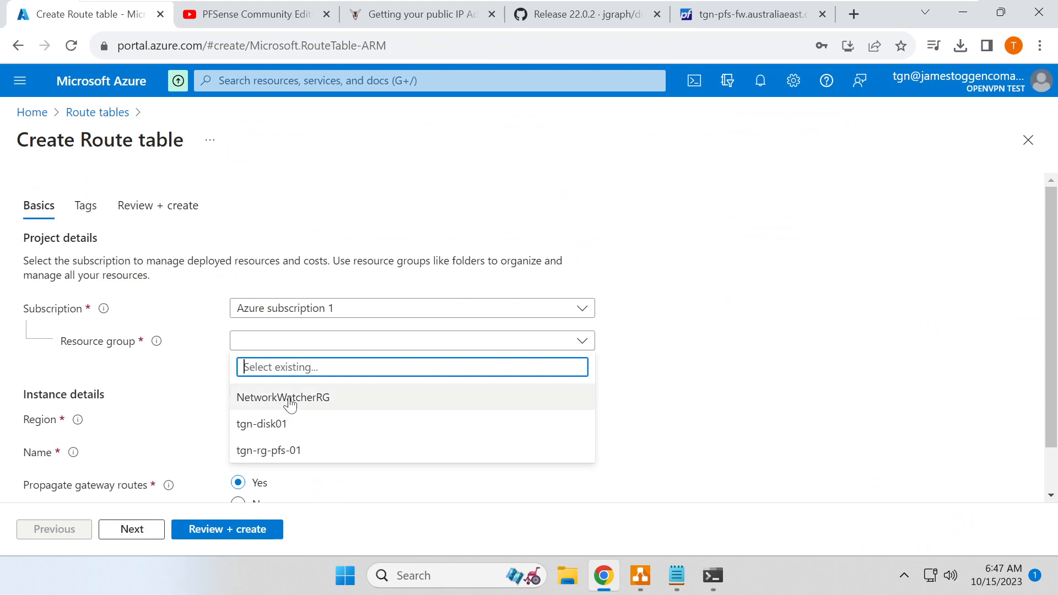
pyautogui.click(288, 451)
pyautogui.click(287, 452)
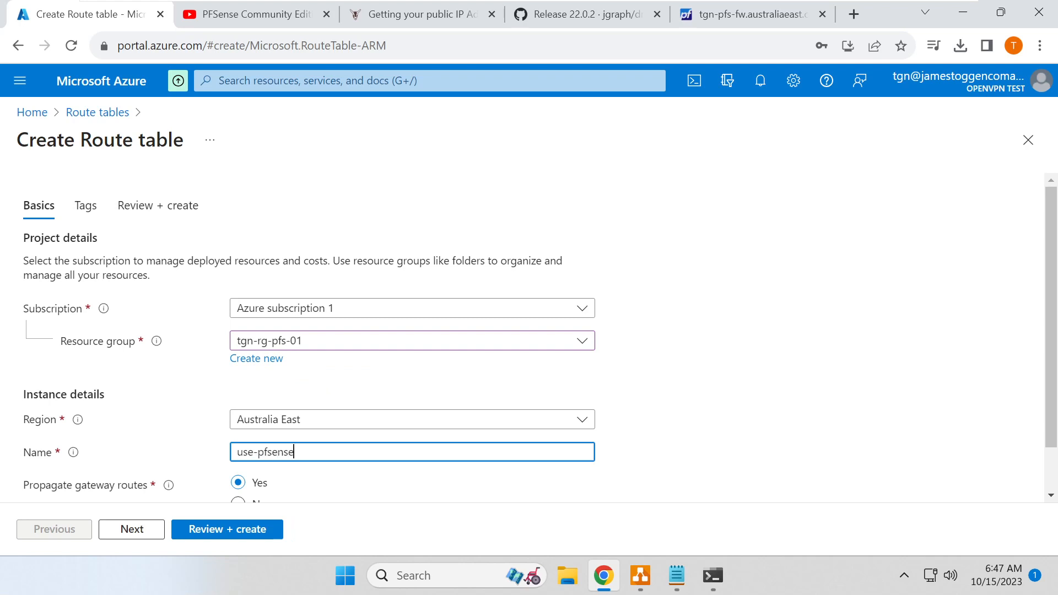
pyautogui.write('use-pfsense-route-ta')
pyautogui.scroll(-1, 287, 453)
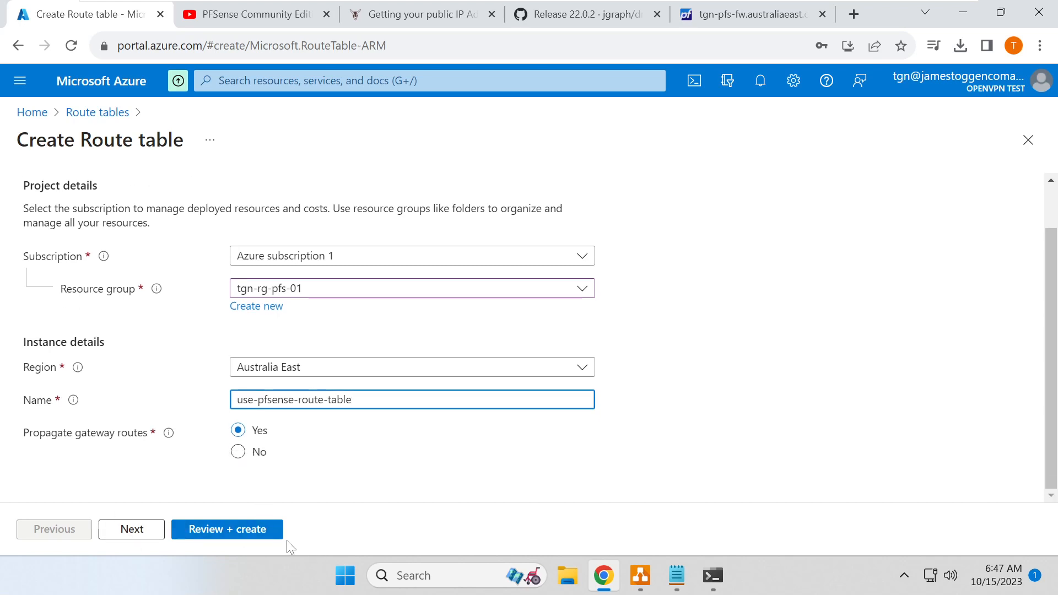
pyautogui.click(263, 530)
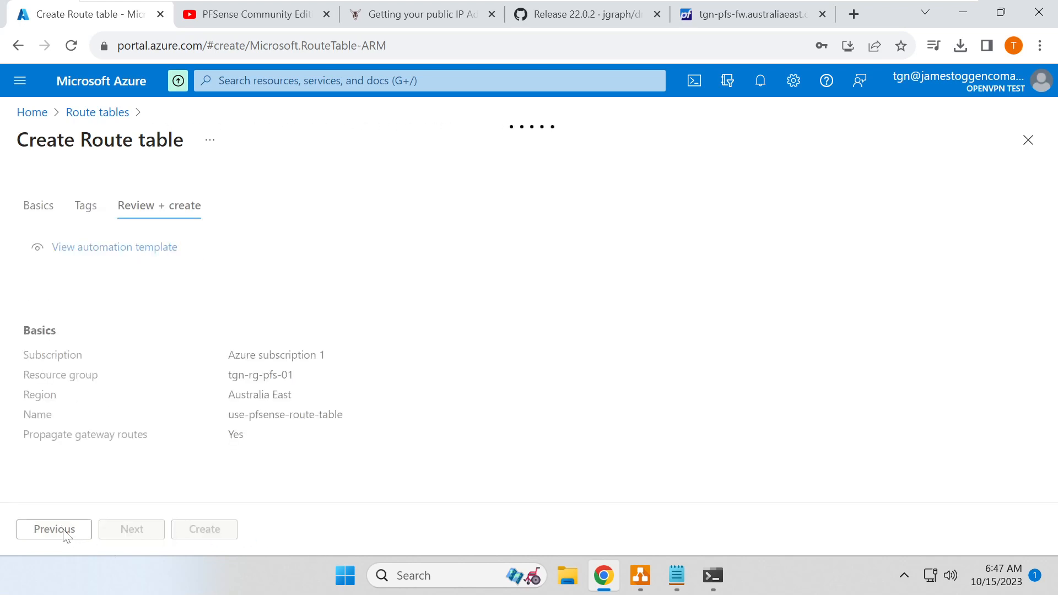
pyautogui.click(217, 534)
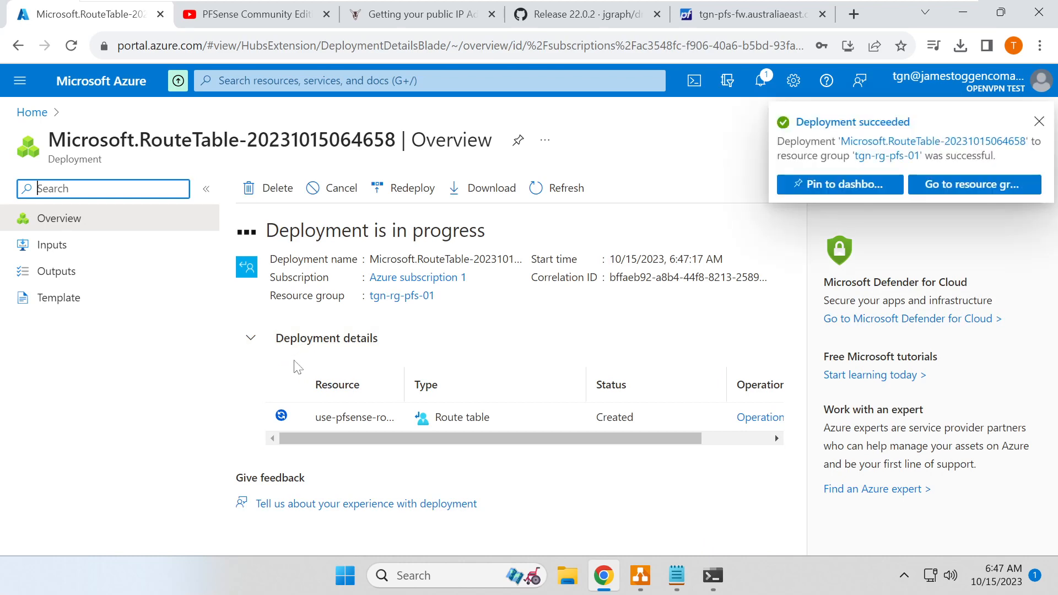
# - After deployment, go back to the portal home and open the Route tables list
pyautogui.click(962, 188)
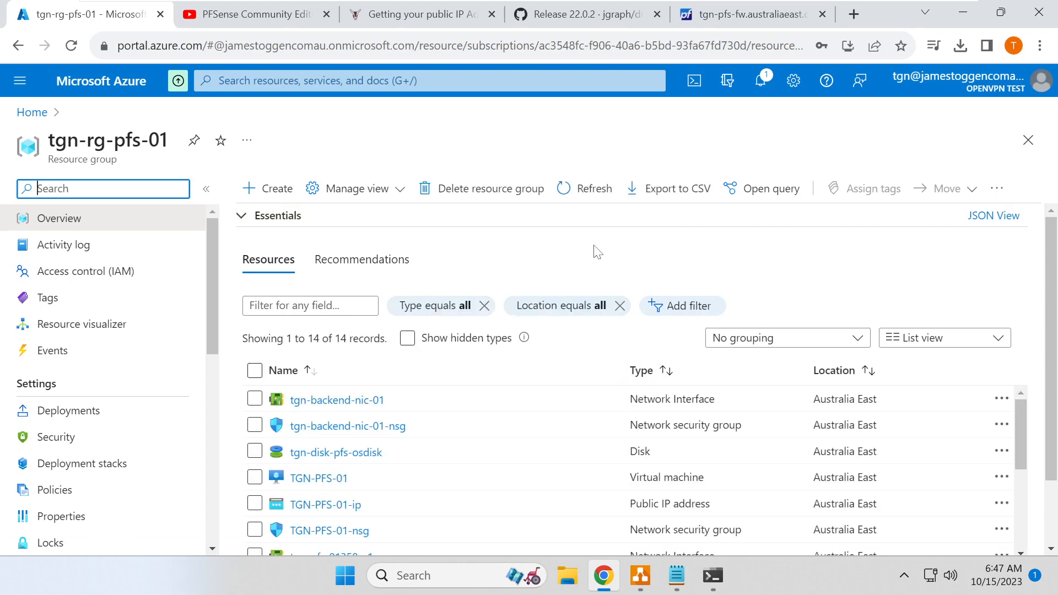
pyautogui.click(32, 112)
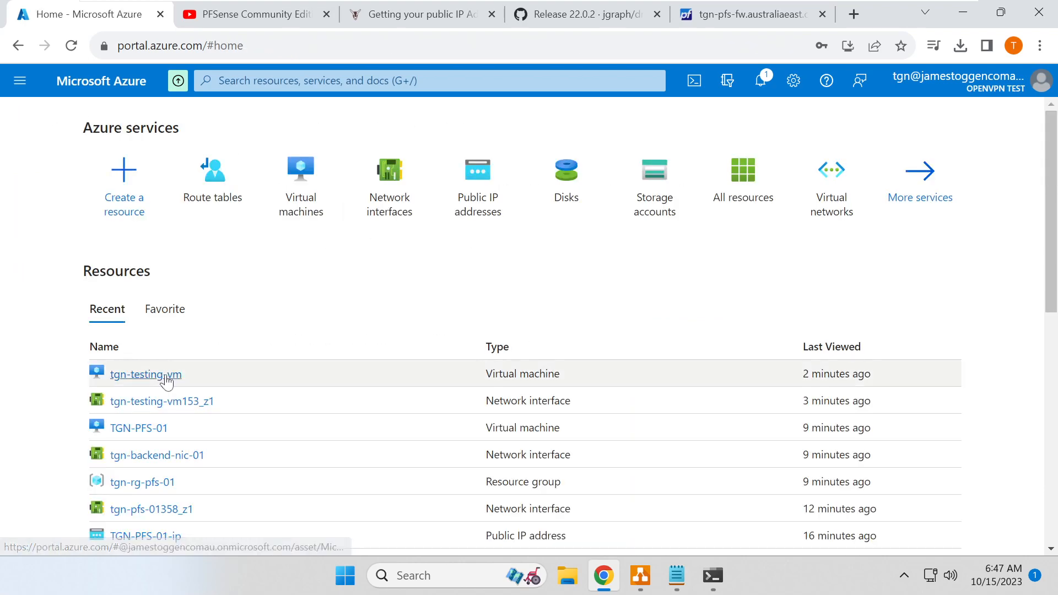
pyautogui.moveTo(165, 377)
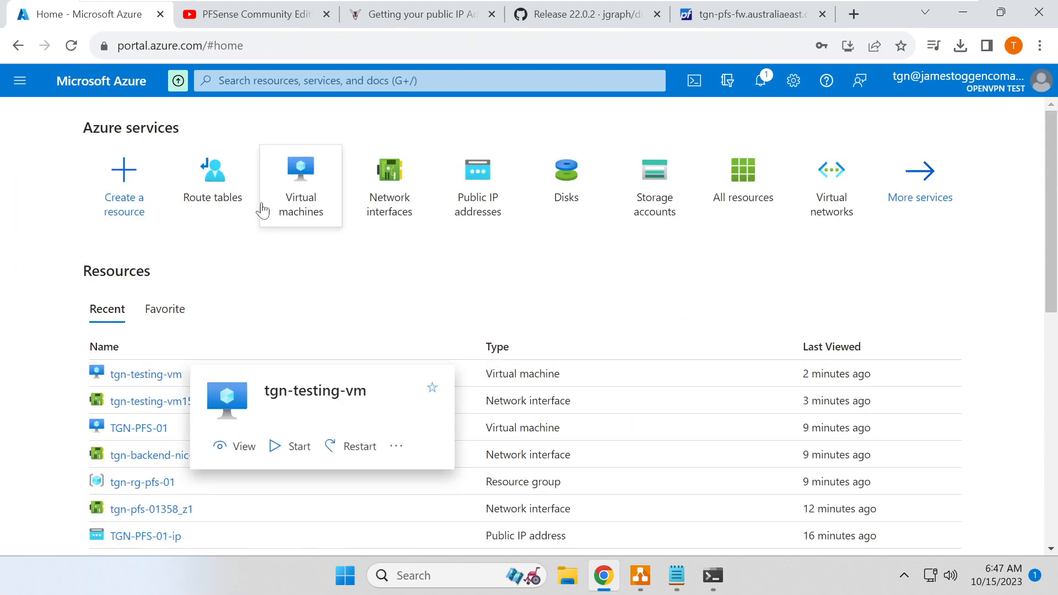
pyautogui.click(216, 194)
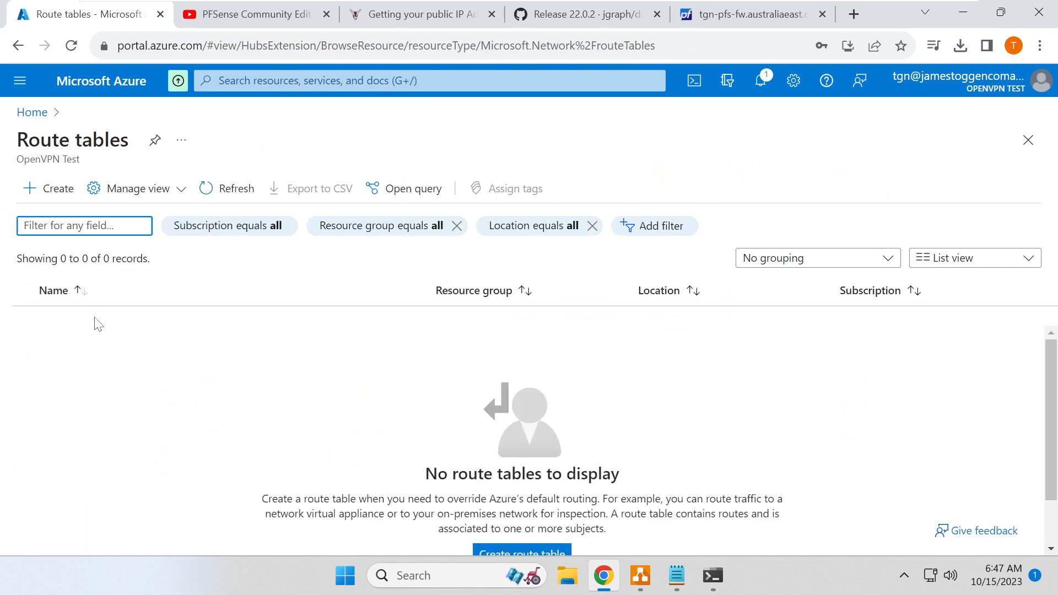
# - Refresh the list and begin adding a route in use-pfsense-route-table's Routes
pyautogui.click(231, 189)
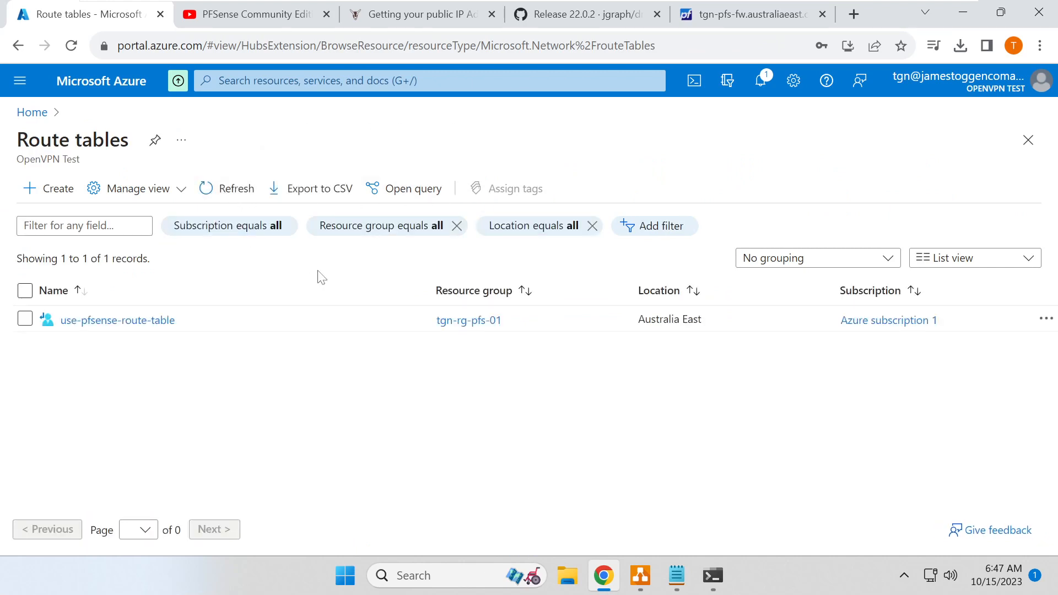
pyautogui.click(168, 322)
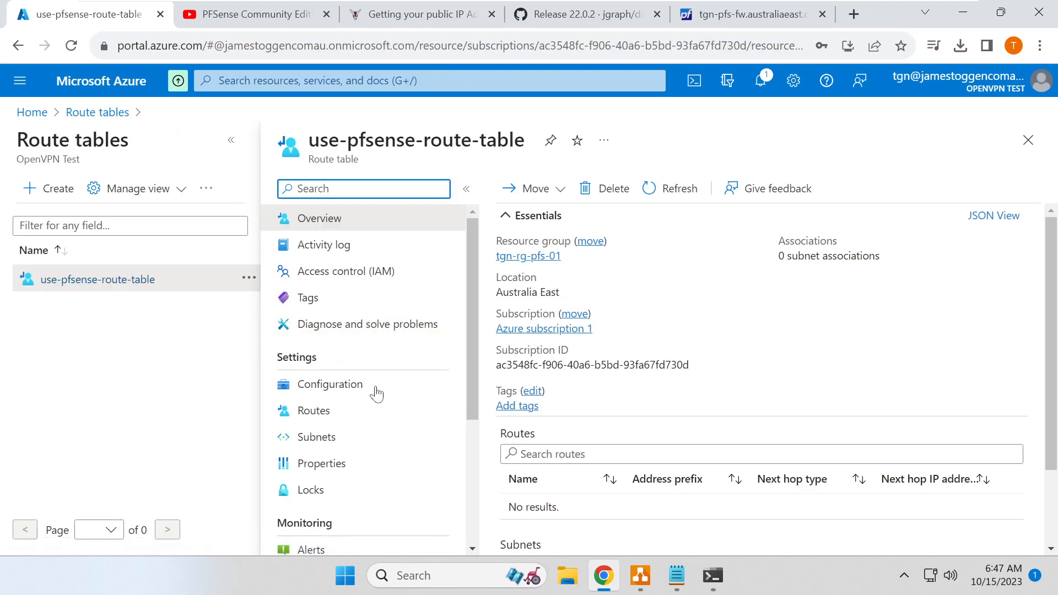
pyautogui.click(335, 418)
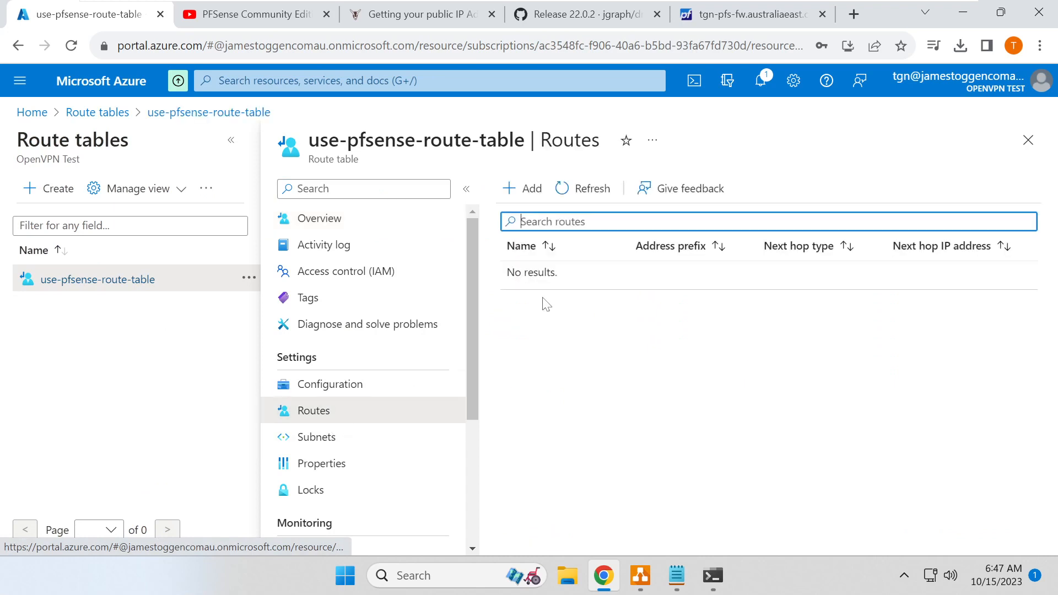
pyautogui.click(526, 188)
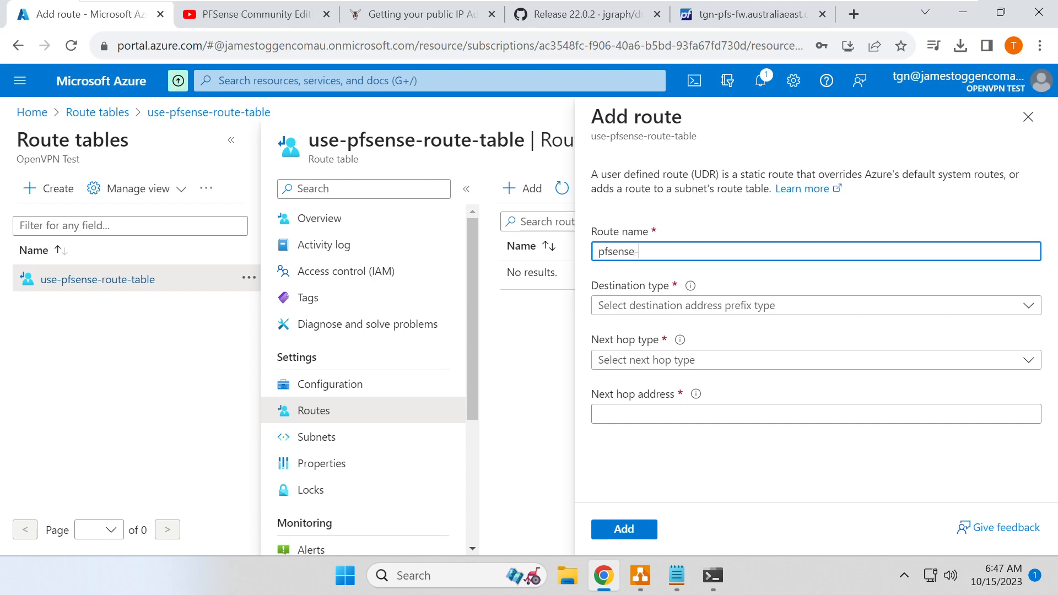
# - Define route pfsense-internet: IP Addresses 0.0.0.0/0, next hop type Virtual appliance
pyautogui.press('Tab')
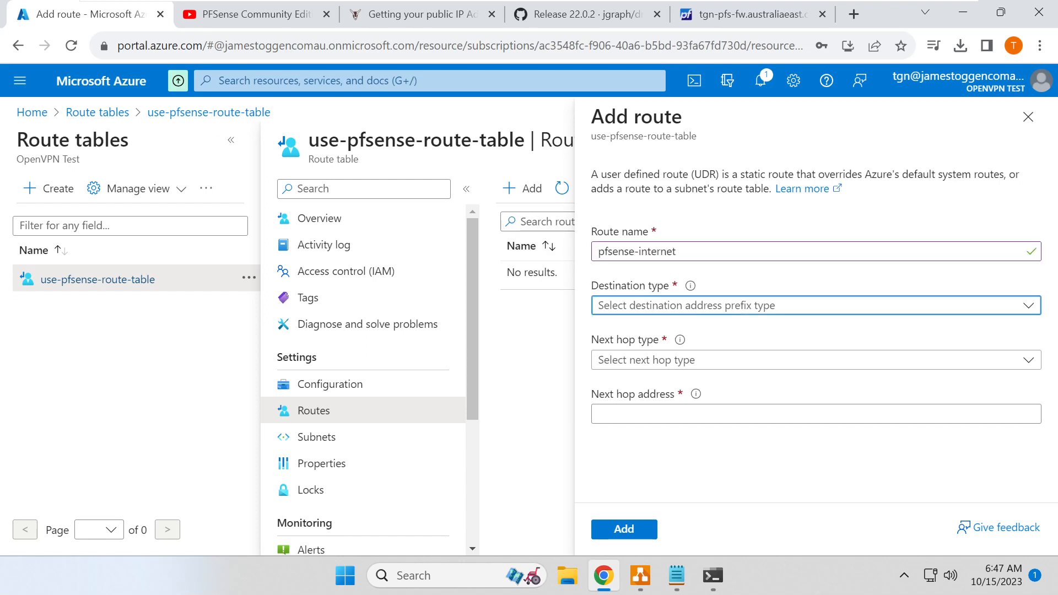
pyautogui.click(682, 304)
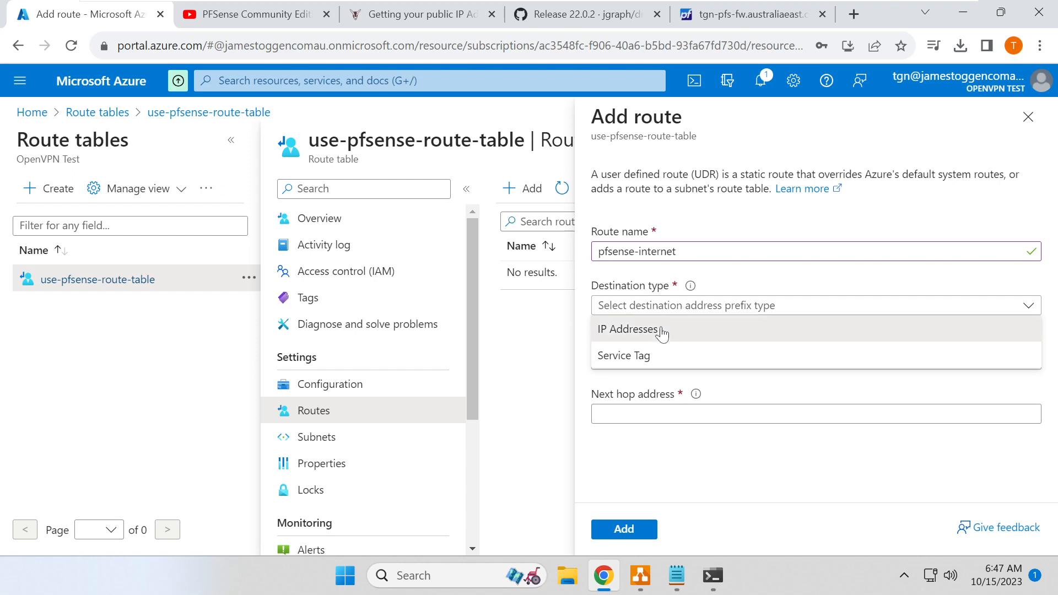
pyautogui.click(663, 331)
pyautogui.click(622, 353)
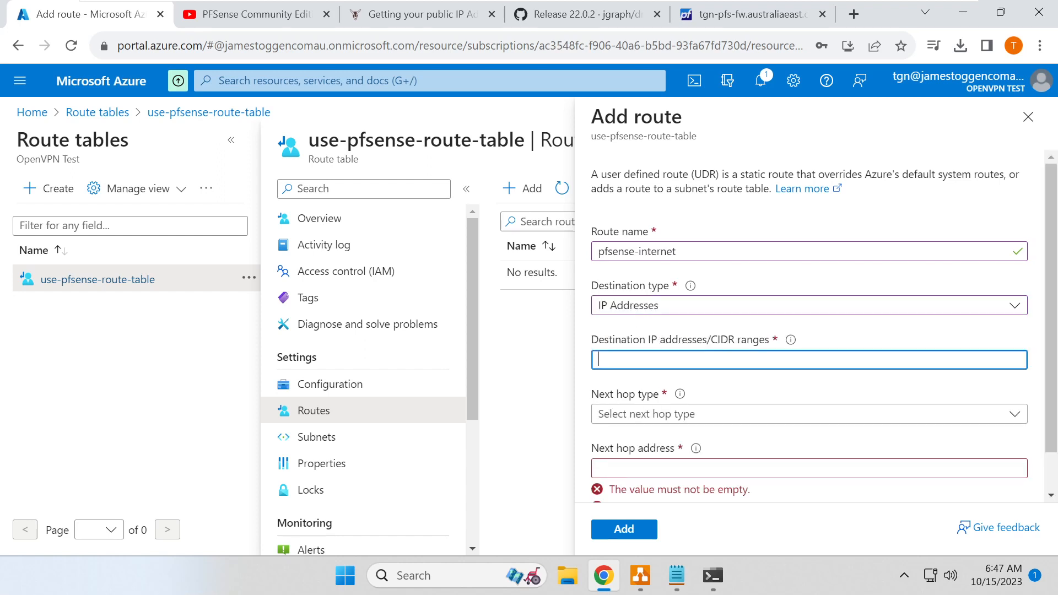
pyautogui.write('0.0.0.')
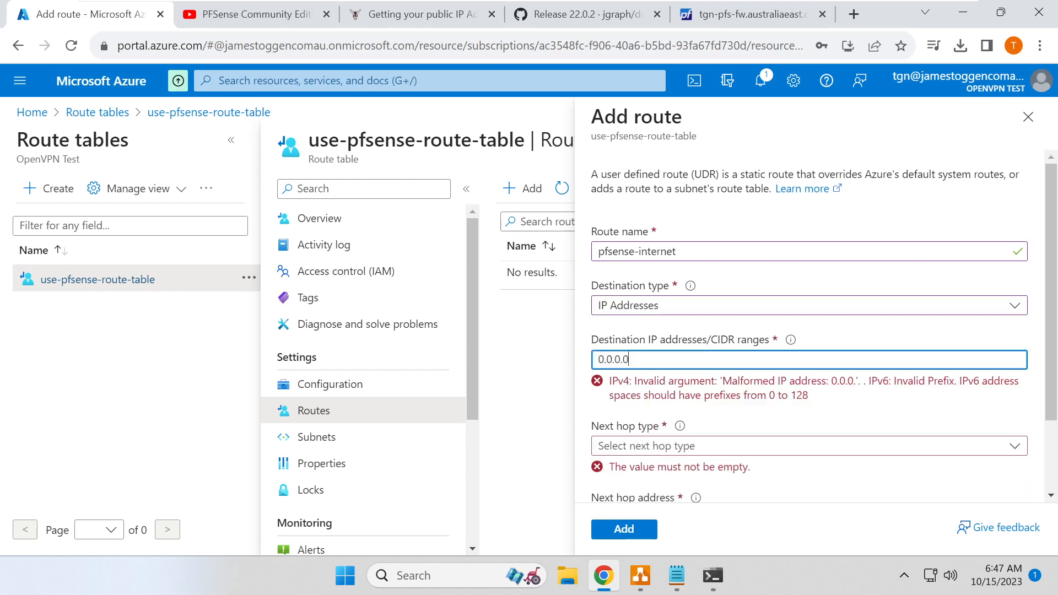
pyautogui.write('0')
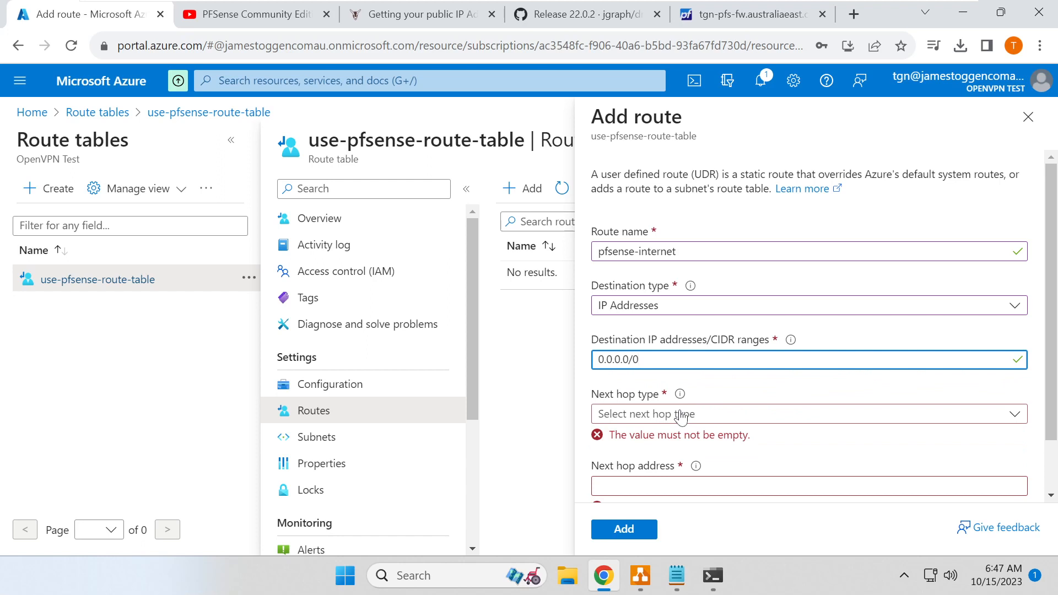
pyautogui.click(667, 419)
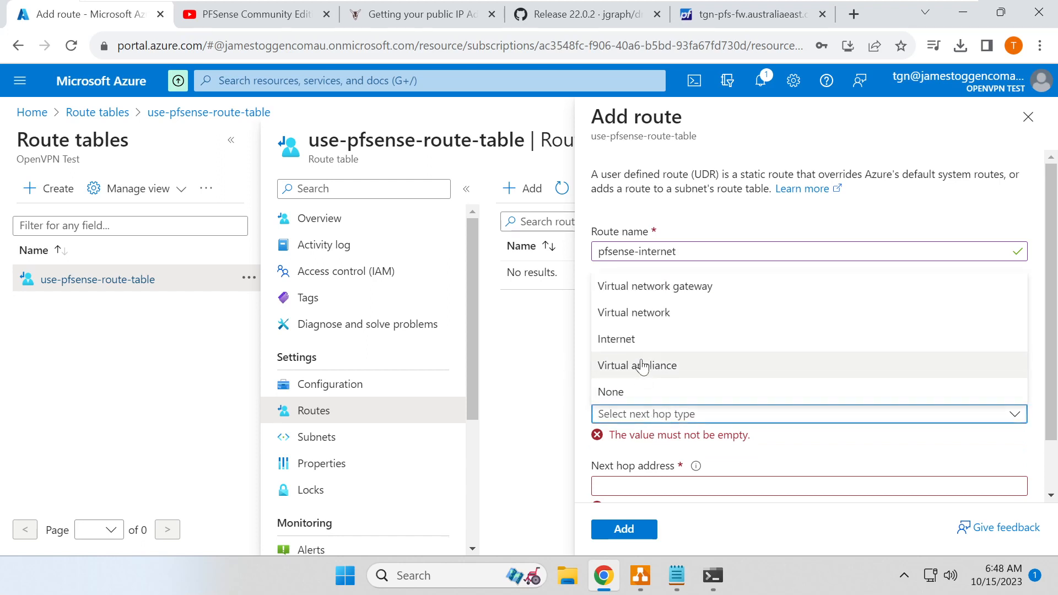
pyautogui.click(641, 365)
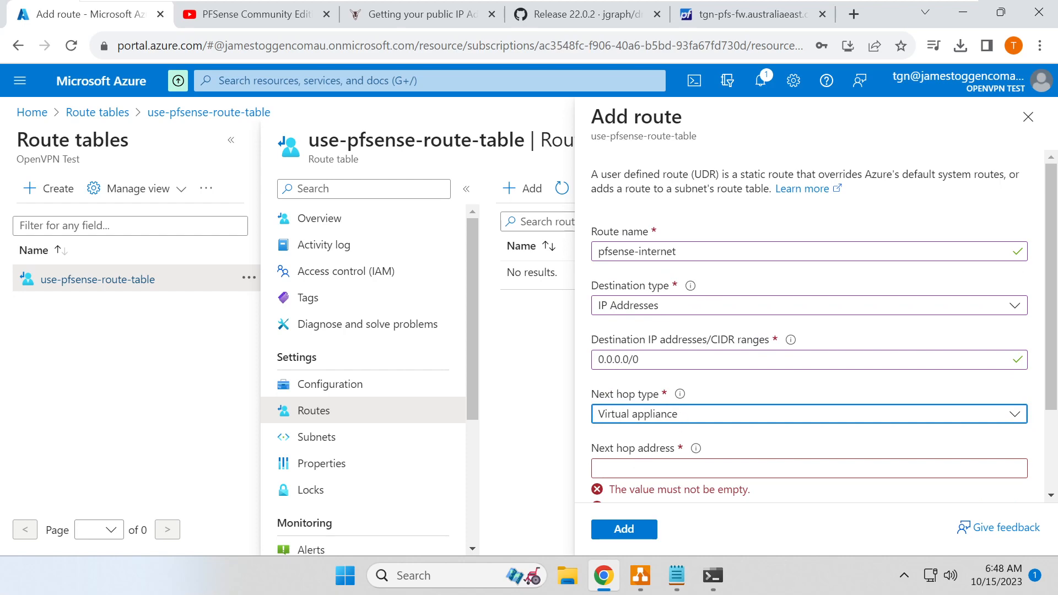
pyautogui.click(764, 16)
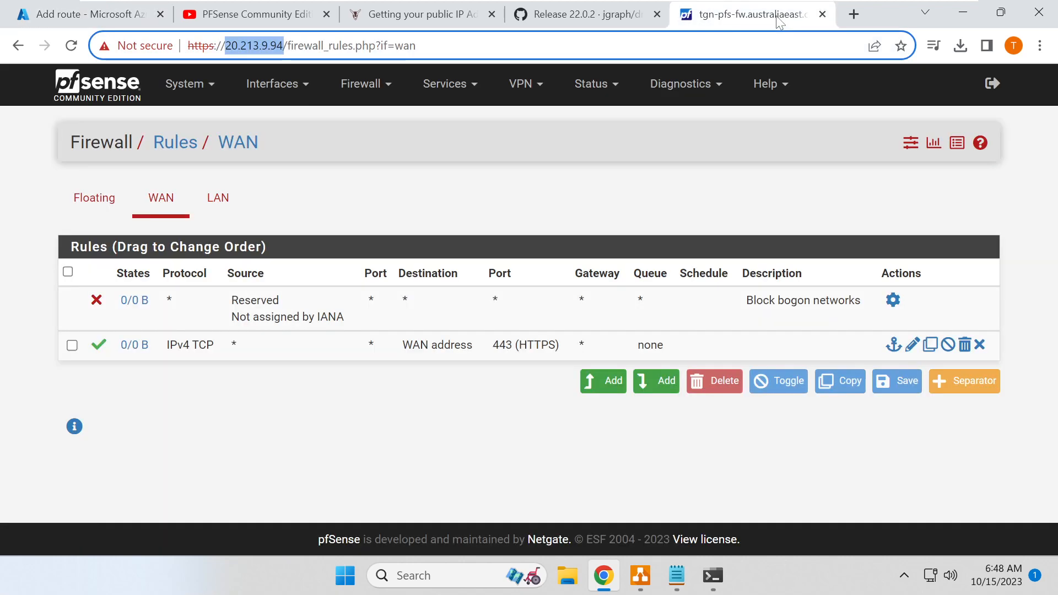
# - Copy pfSense's LAN IPv4 10.87.1.254 from interface status into the route's next hop address
pyautogui.click(589, 88)
pyautogui.click(618, 329)
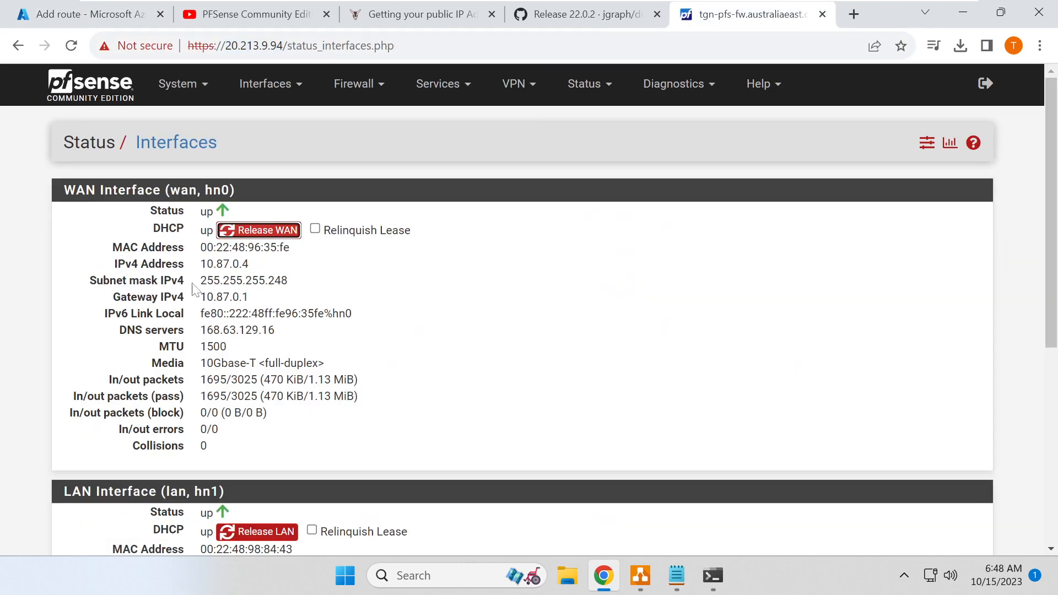
pyautogui.scroll(-5, 529, 309)
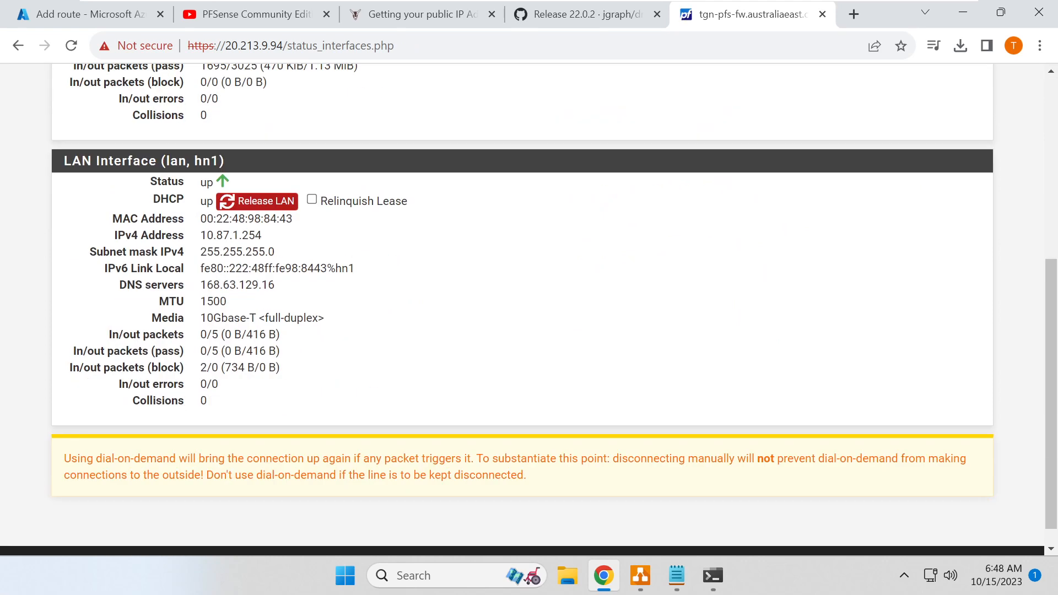
pyautogui.doubleClick(231, 236)
pyautogui.hotkey('ctrl', 'c')
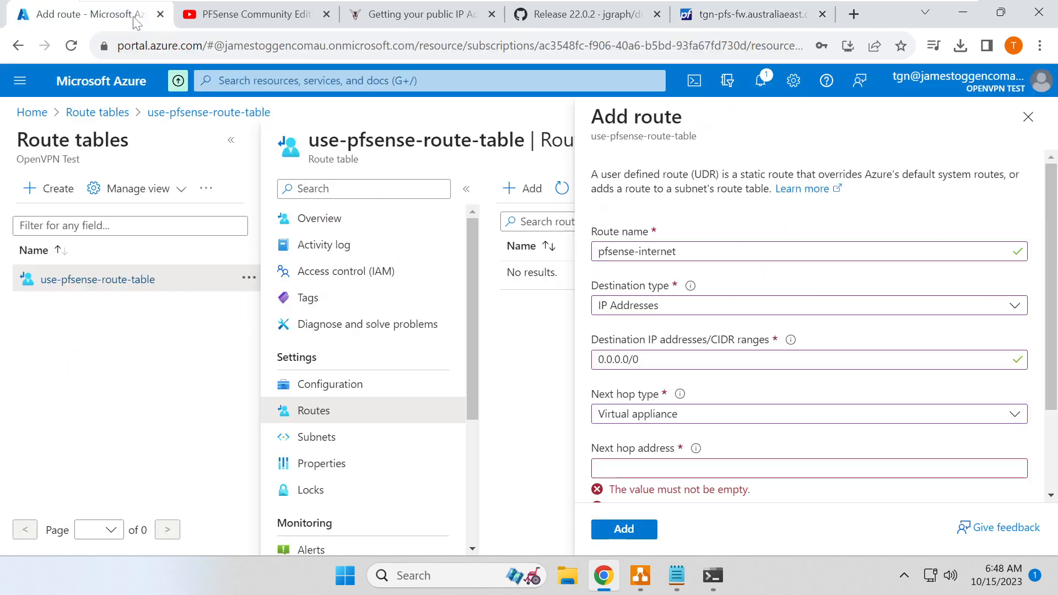
pyautogui.click(130, 14)
pyautogui.click(632, 474)
pyautogui.hotkey('ctrl', 'v')
pyautogui.moveTo(656, 469); pyautogui.dragTo(579, 471)
# - Save the pfsense-internet route and associate the route table with tgn-vnet-01's backend subnet
pyautogui.scroll(-1, 583, 470)
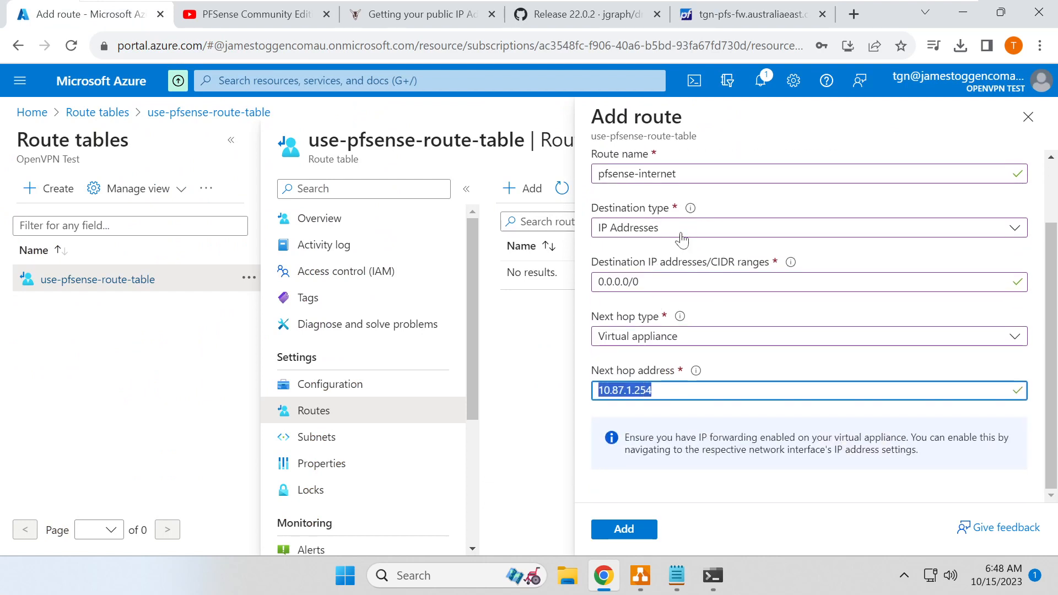
pyautogui.click(631, 534)
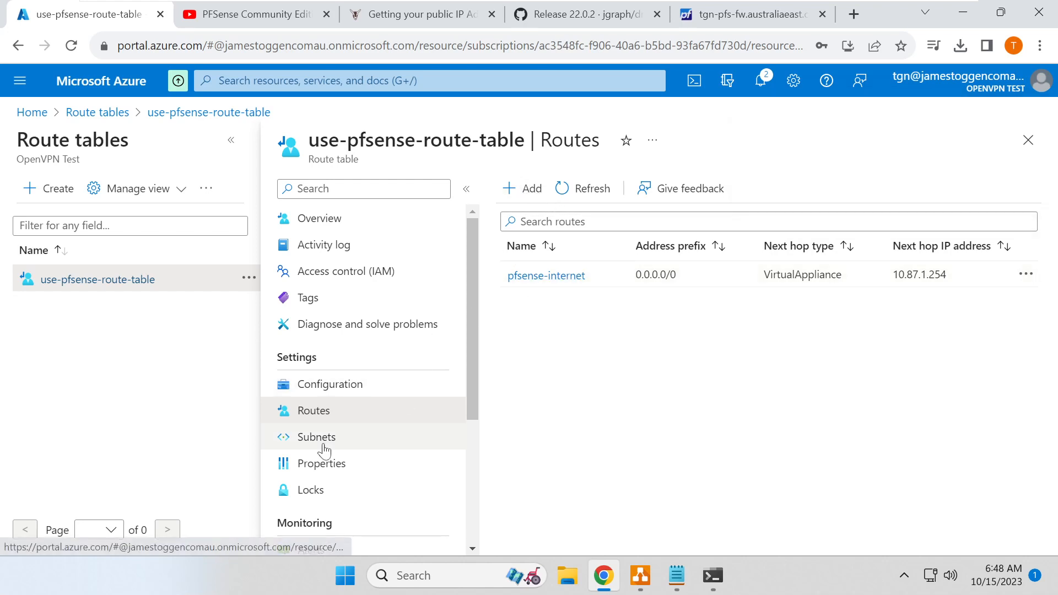
pyautogui.click(324, 449)
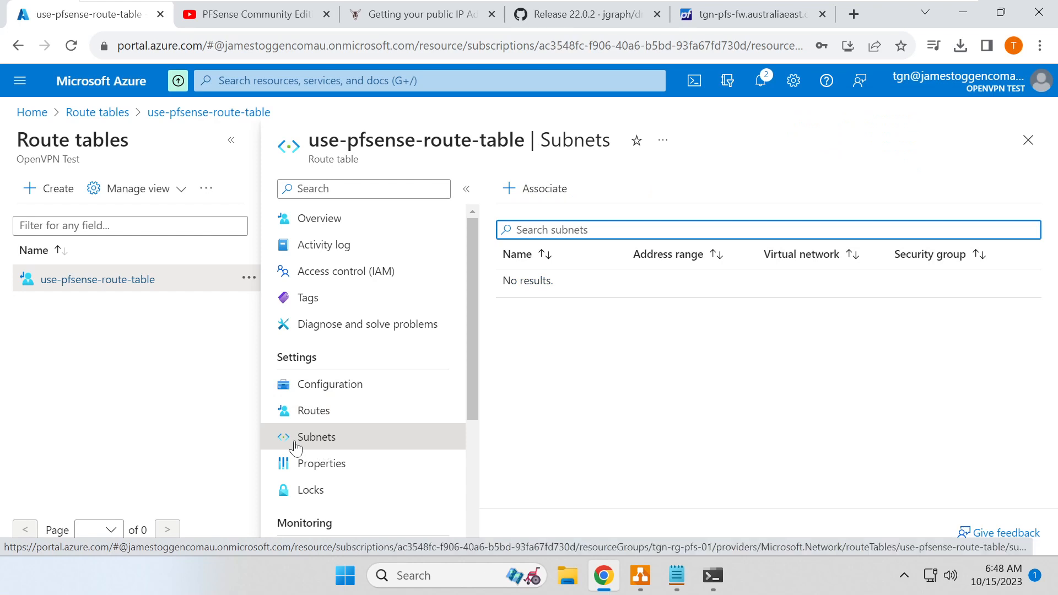
pyautogui.click(543, 187)
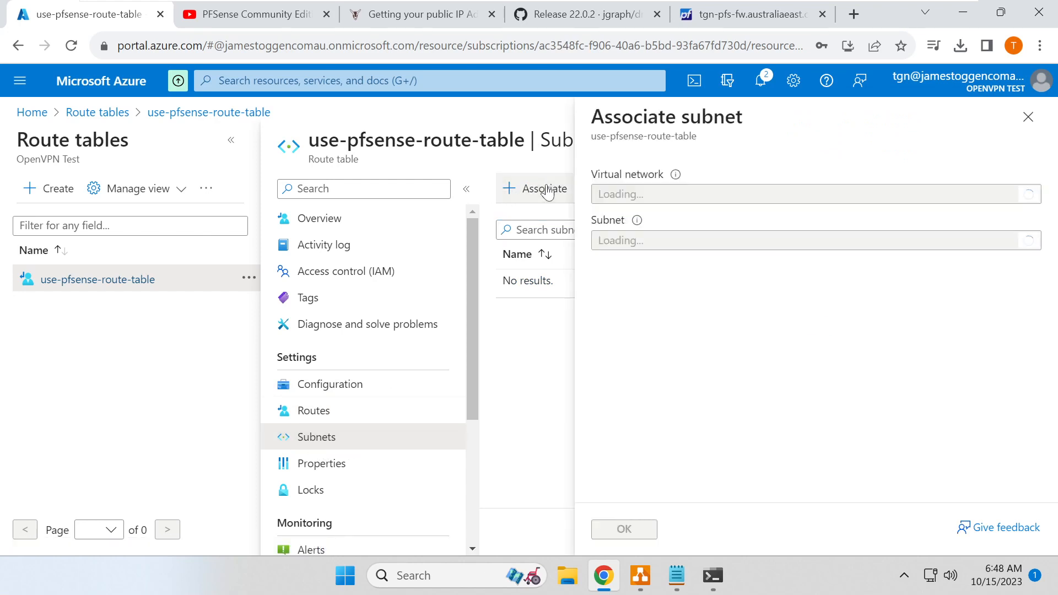
pyautogui.click(647, 241)
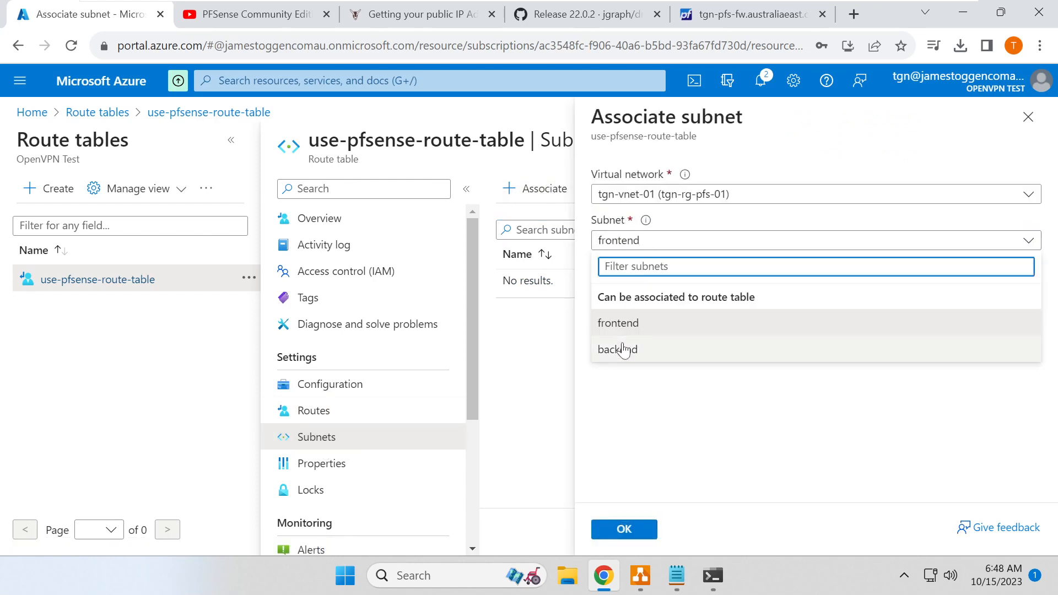
pyautogui.click(626, 350)
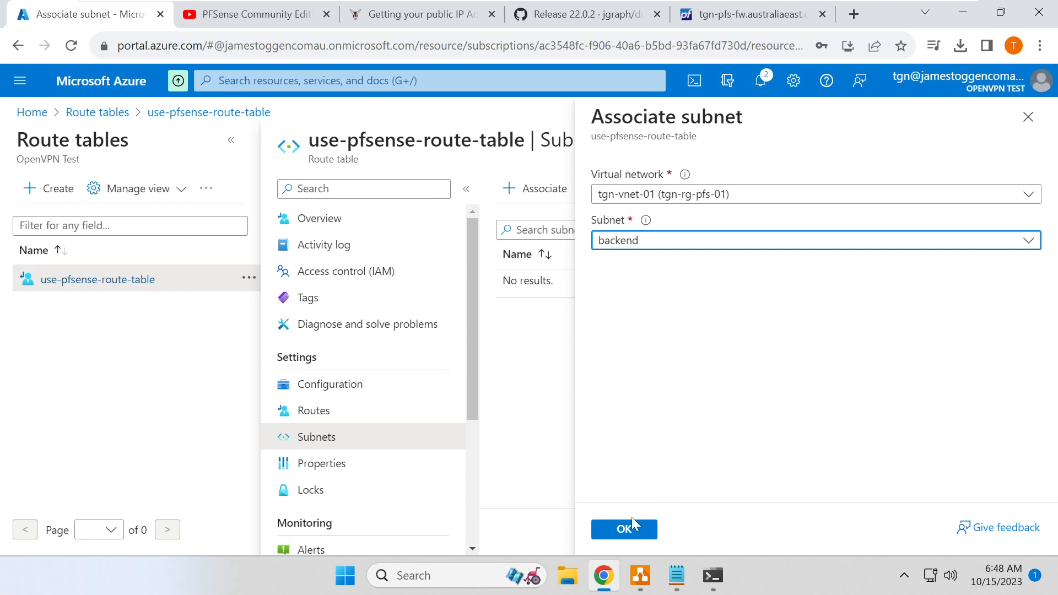
pyautogui.click(612, 528)
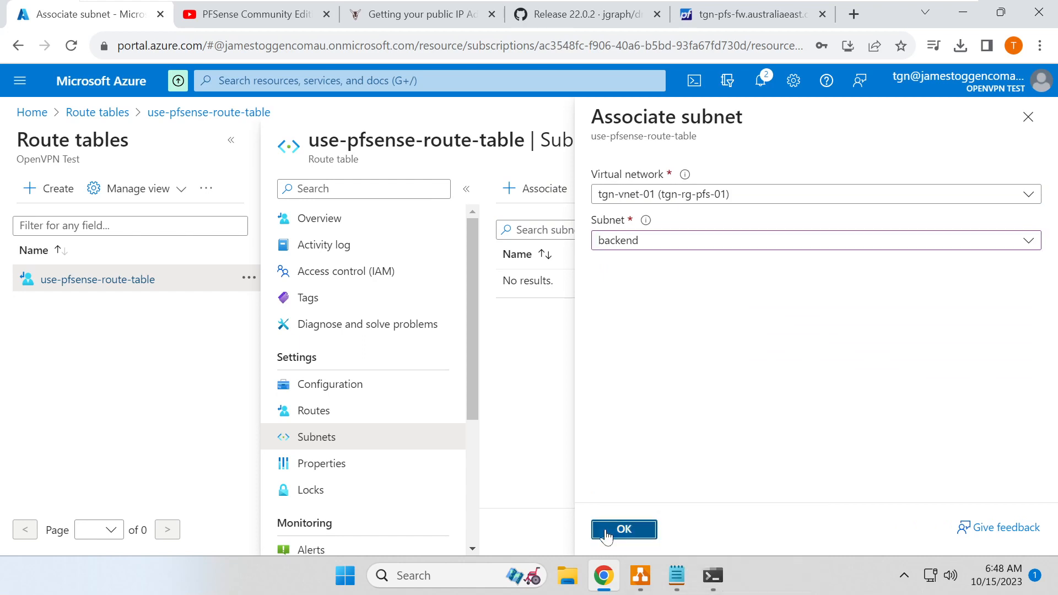
pyautogui.click(714, 576)
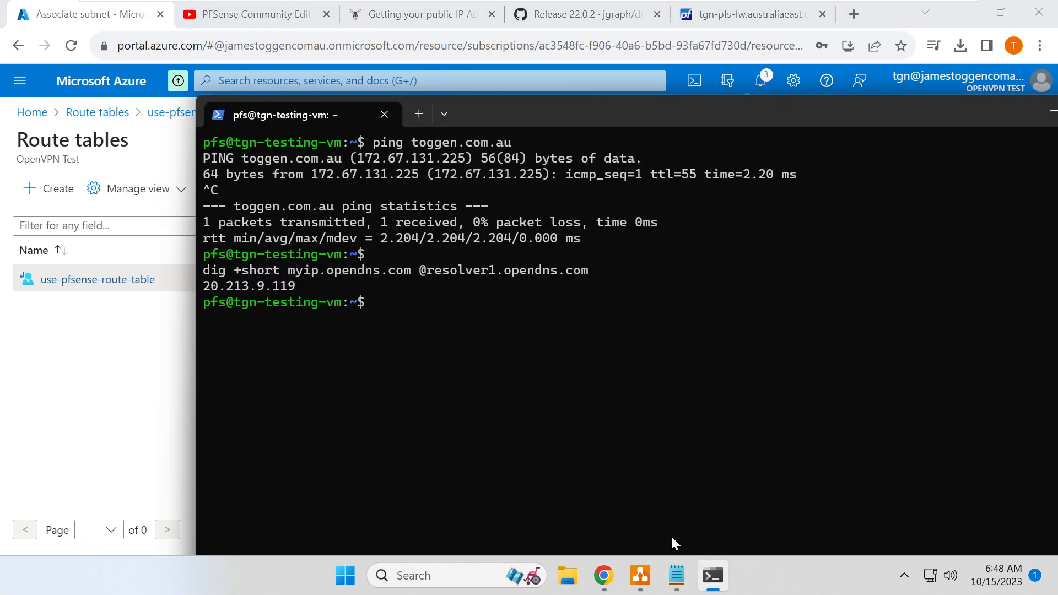
# - Rerun the public IP lookup several times and clear the screen until the SSH session resets
pyautogui.press('Up')
pyautogui.press('Return')
pyautogui.press('Up')
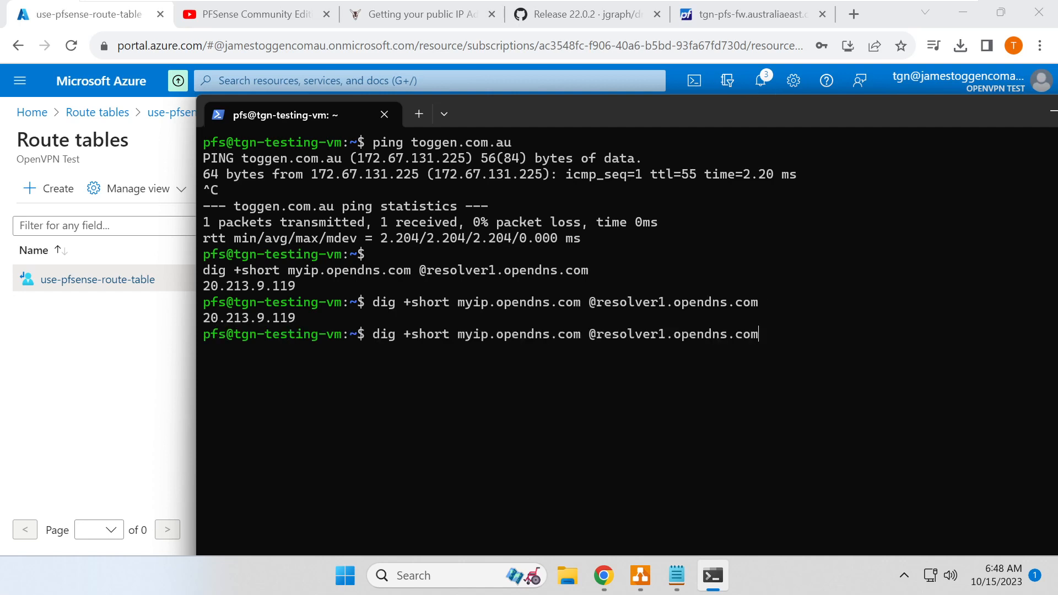
pyautogui.press('Return')
pyautogui.press('Up')
pyautogui.press('Return')
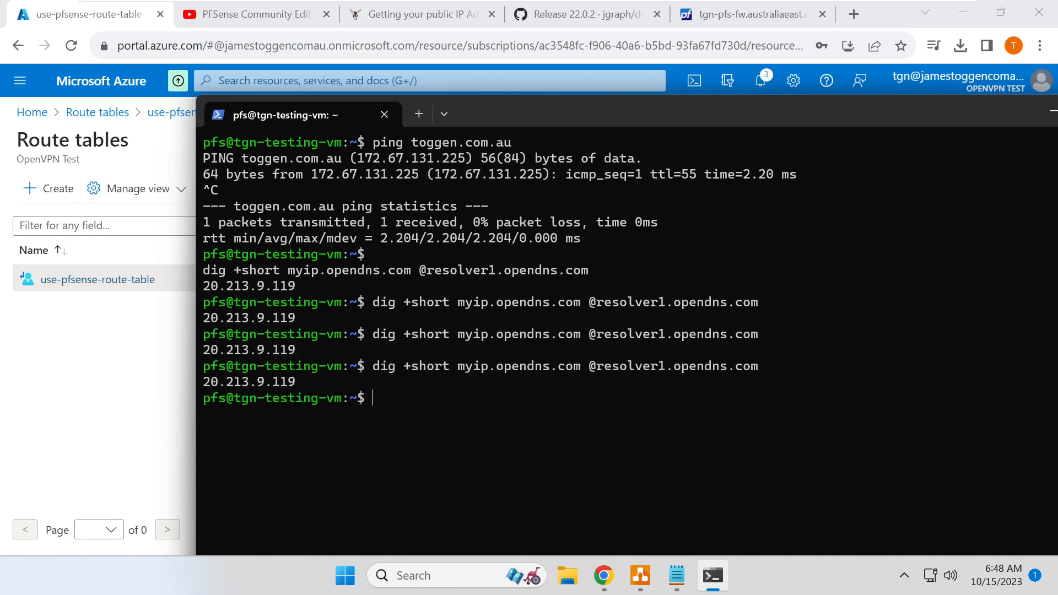
pyautogui.press('Return')
pyautogui.press('Return')
pyautogui.press('Return')
pyautogui.press('Return')
pyautogui.press('Return')
pyautogui.press('Return')
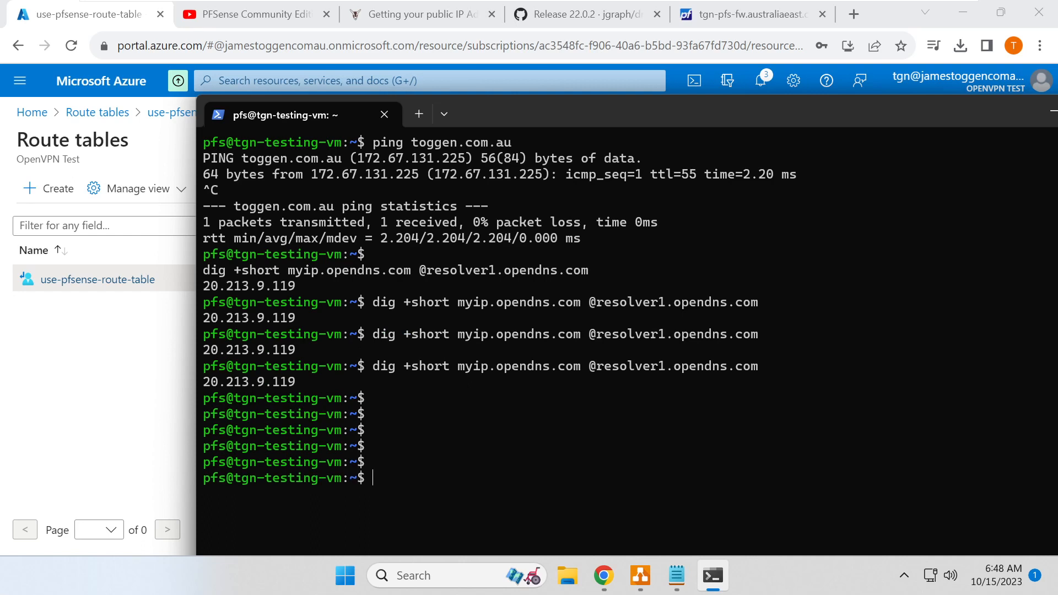
pyautogui.press('Return')
pyautogui.press('Return')
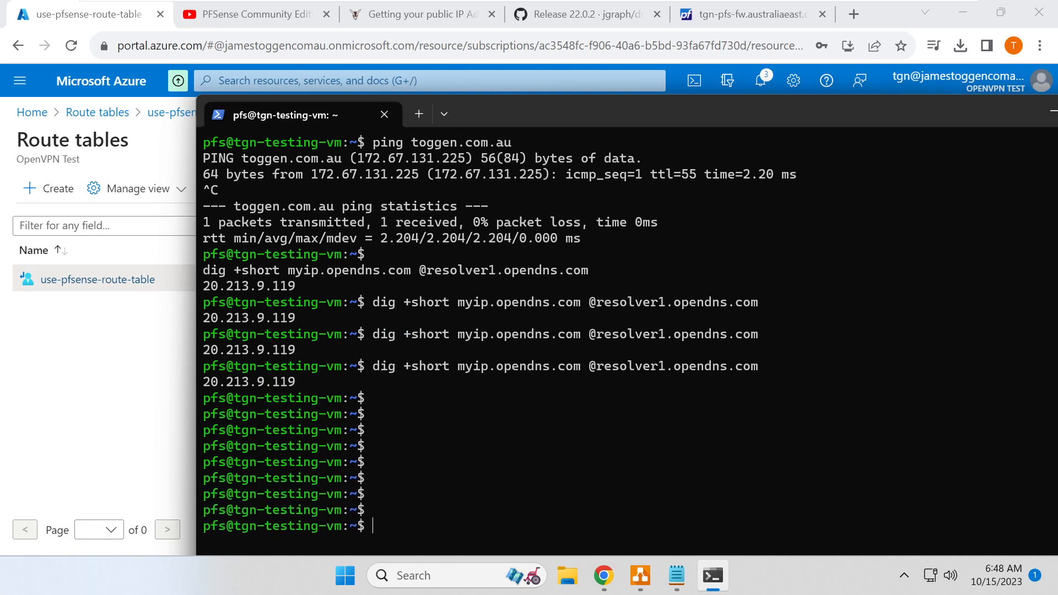
pyautogui.hotkey('ctrl', 'l')
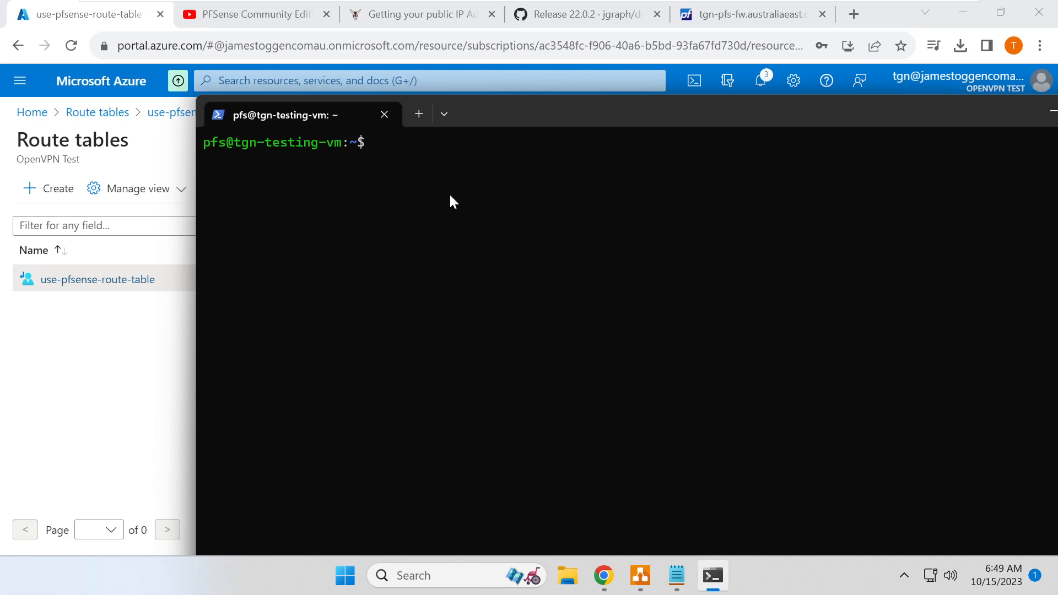
pyautogui.click(165, 325)
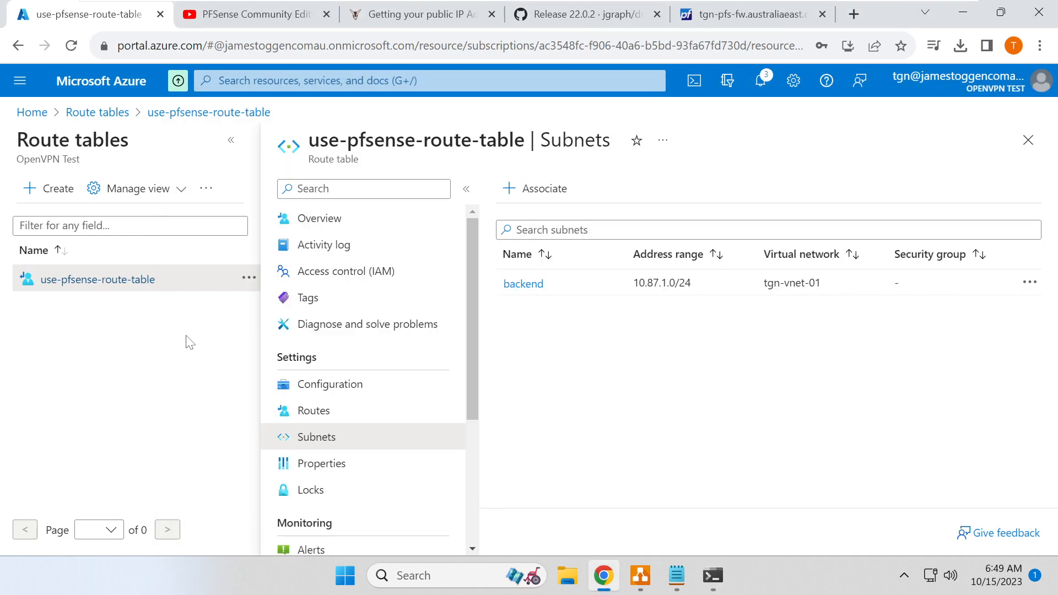
# - Check pfSense's interface status page, then return to the Azure route table page
pyautogui.click(782, 17)
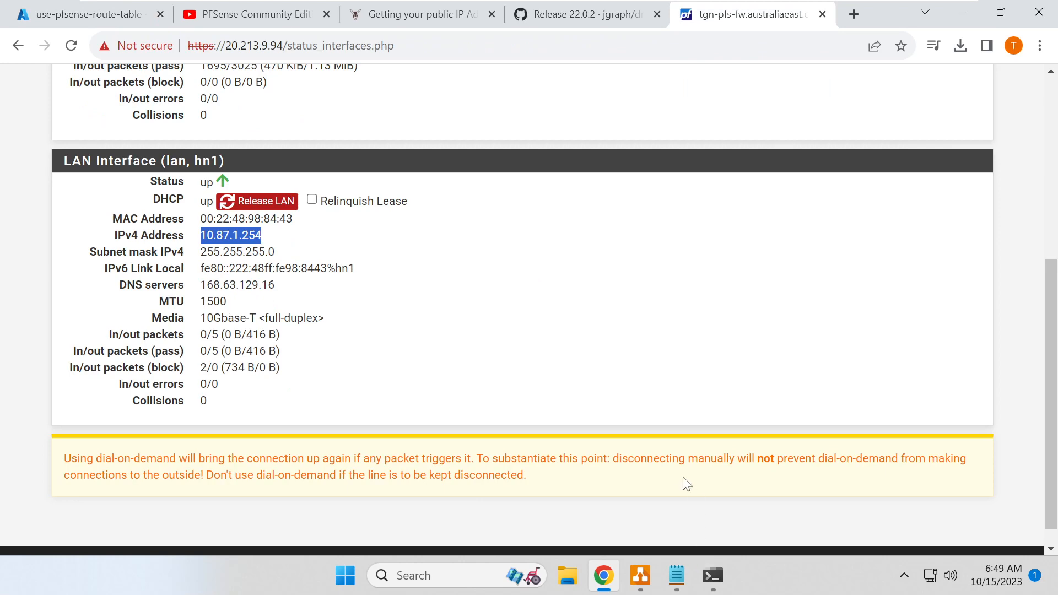
pyautogui.scroll(3, 645, 457)
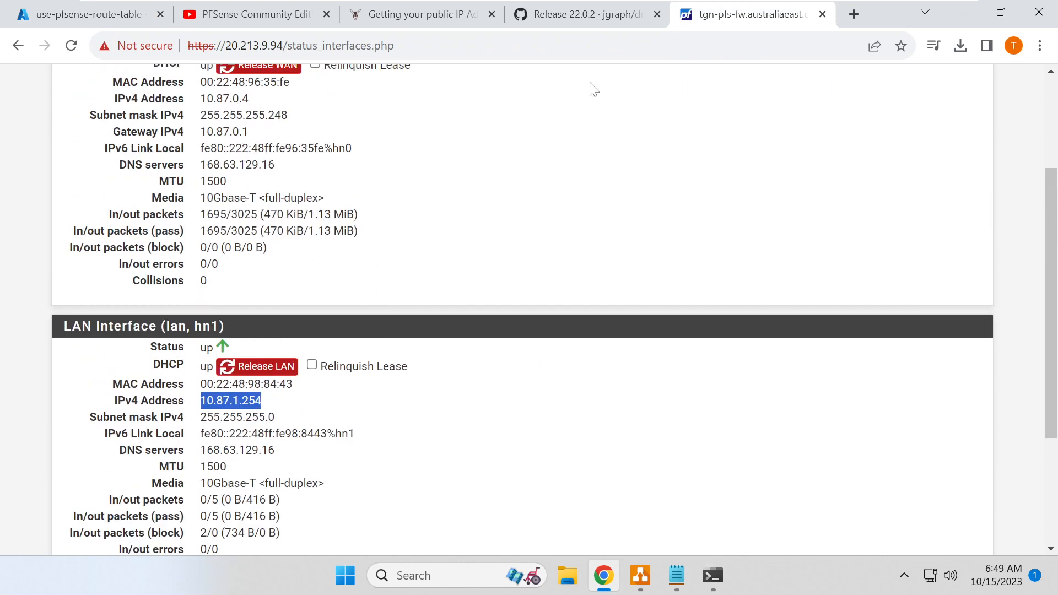
pyautogui.click(79, 14)
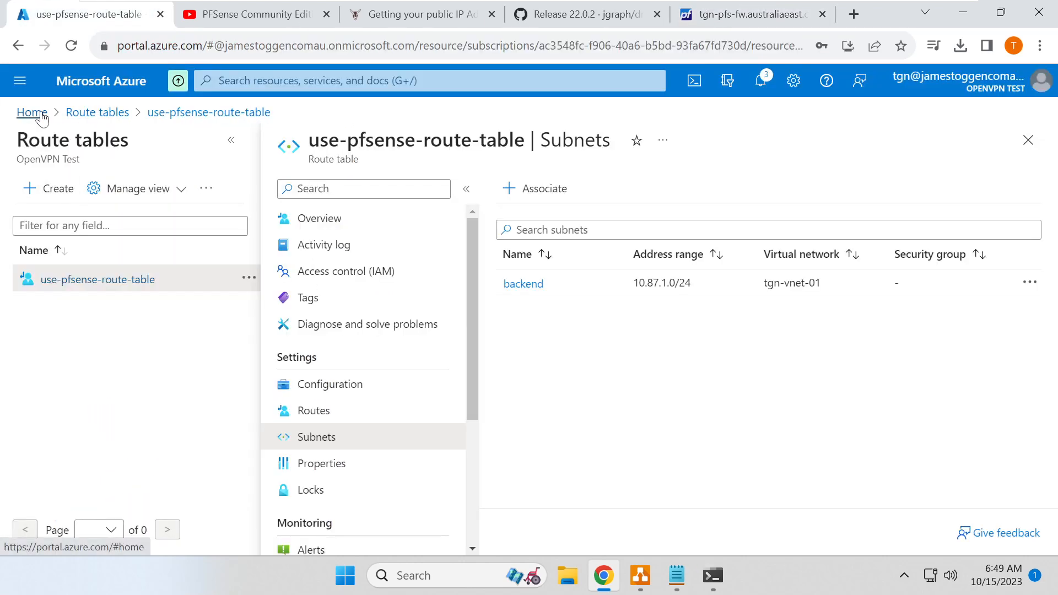
# - Find tgn-testing-vm's private IP 10.87.1.4 in its Networking details and copy it
pyautogui.click(32, 112)
pyautogui.click(292, 182)
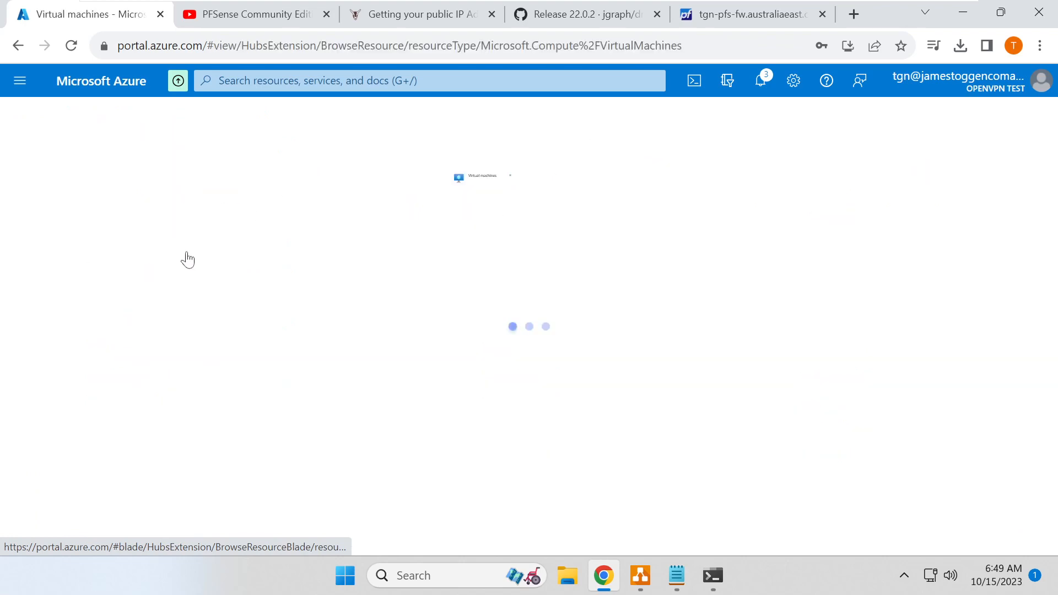
pyautogui.click(97, 346)
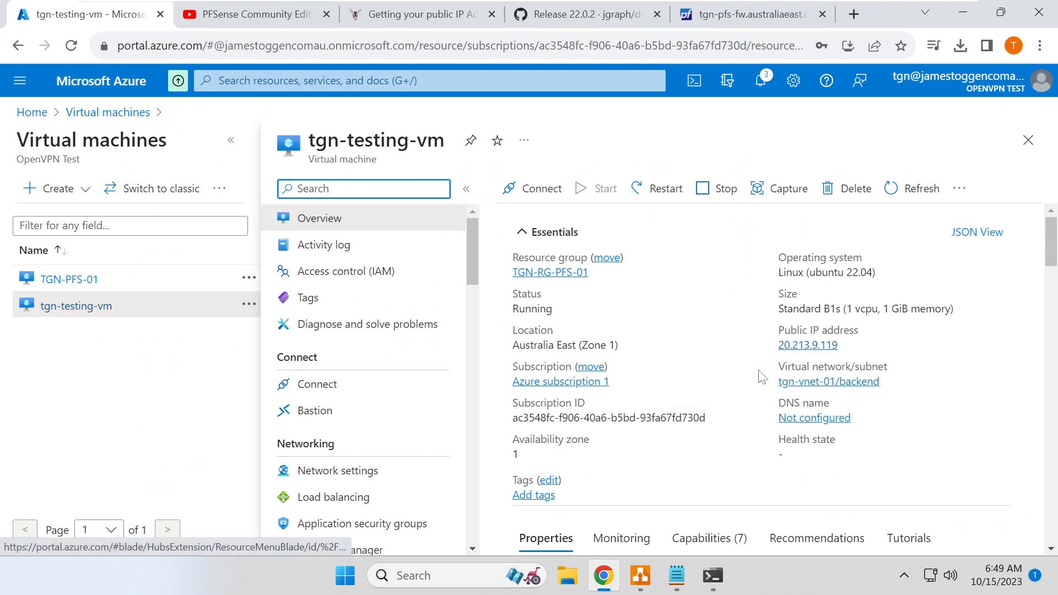
pyautogui.scroll(-8, 662, 408)
pyautogui.scroll(-12, 664, 412)
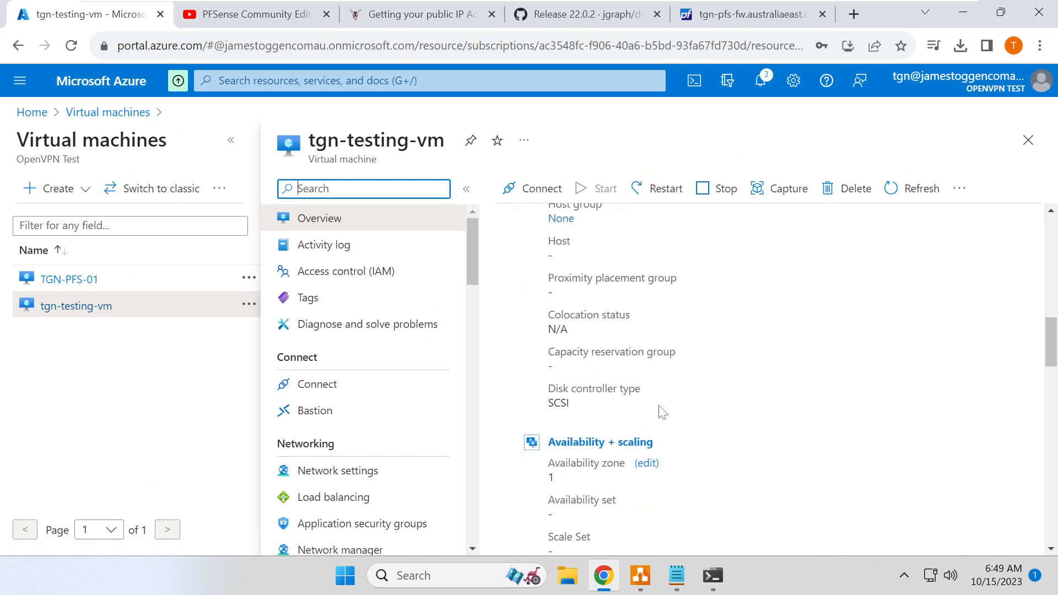
pyautogui.scroll(-3, 656, 415)
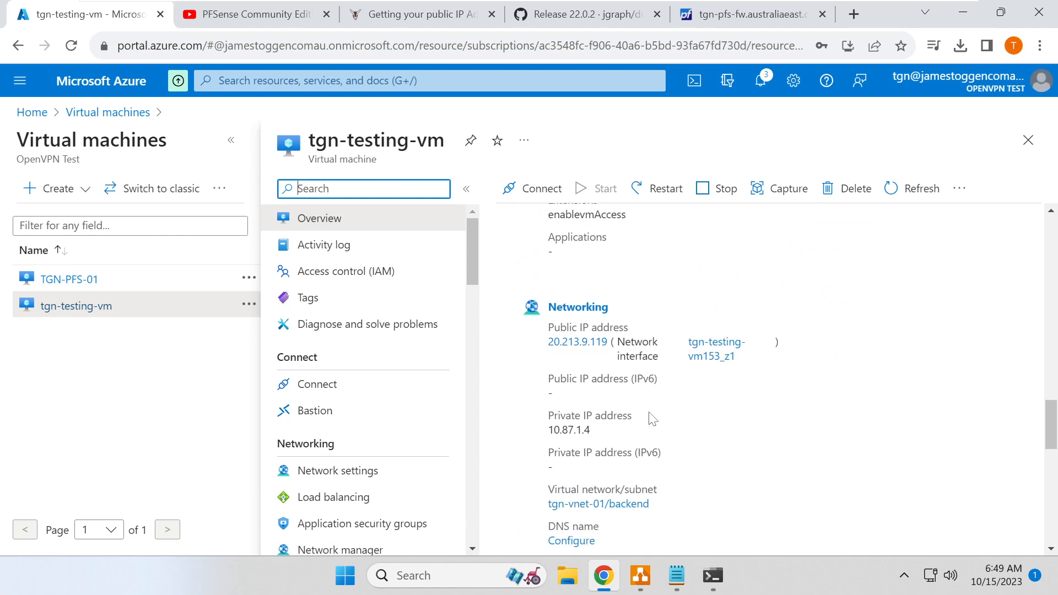
pyautogui.doubleClick(568, 430)
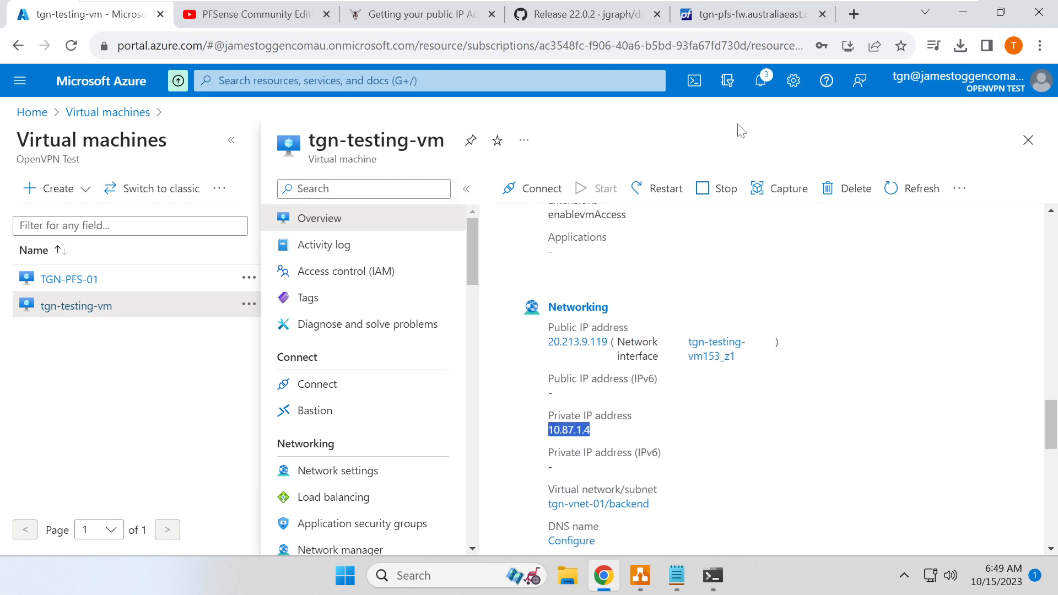
pyautogui.click(766, 14)
pyautogui.scroll(3, 375, 261)
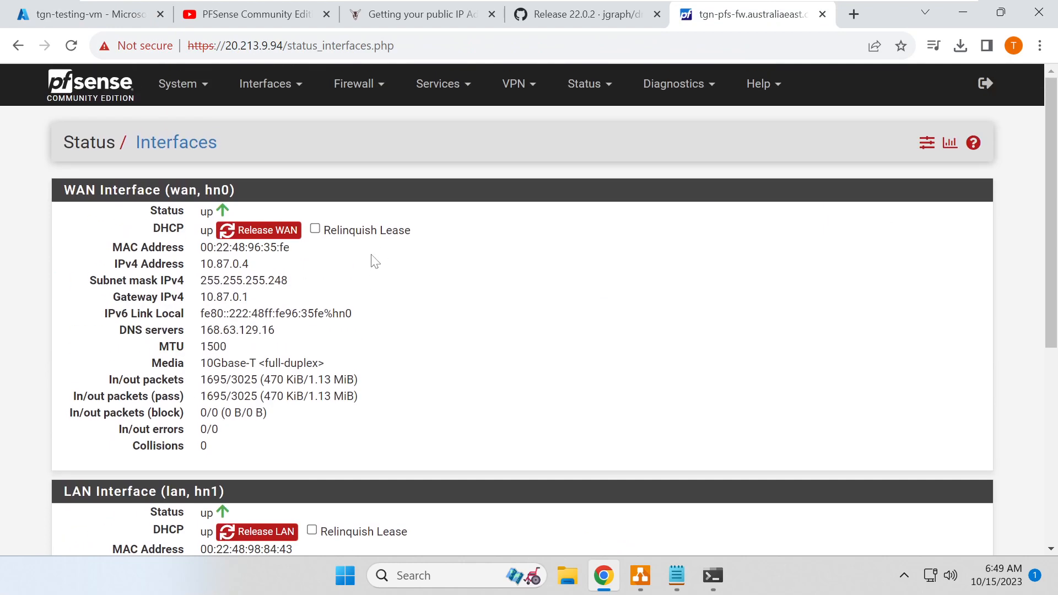
# - Confirm pfSense's automatic outbound NAT rules cover 10.87.1.0/24, then view the empty Port Forward list
pyautogui.click(355, 85)
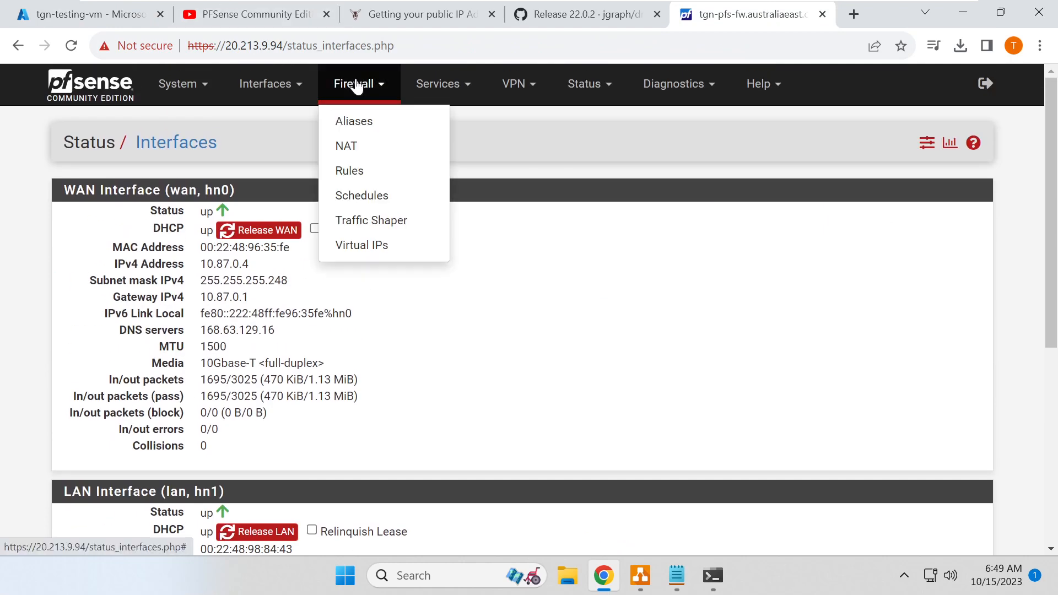
pyautogui.click(369, 146)
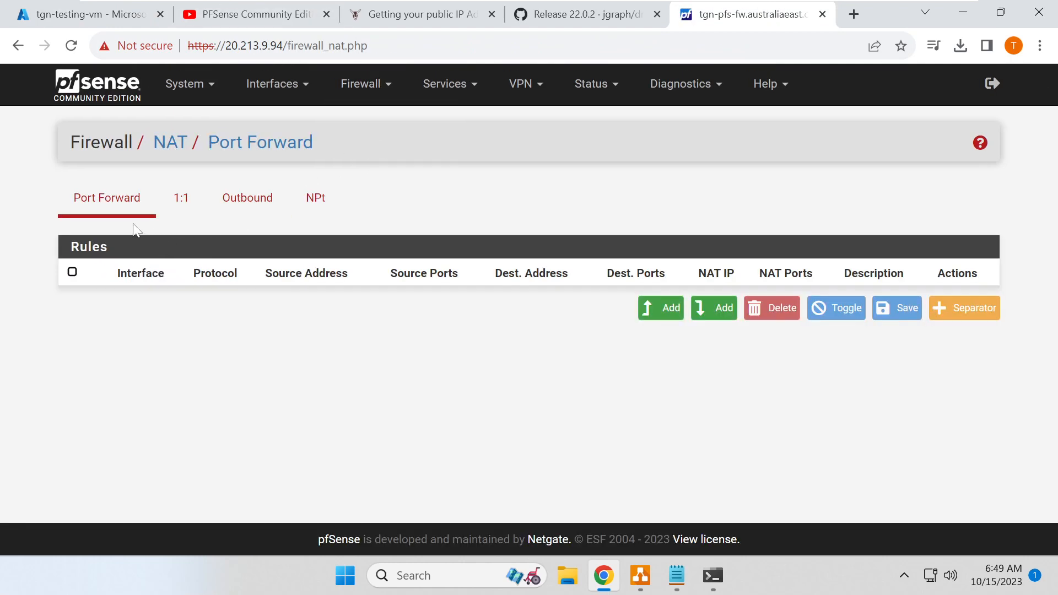
pyautogui.click(257, 208)
pyautogui.scroll(-3, 286, 249)
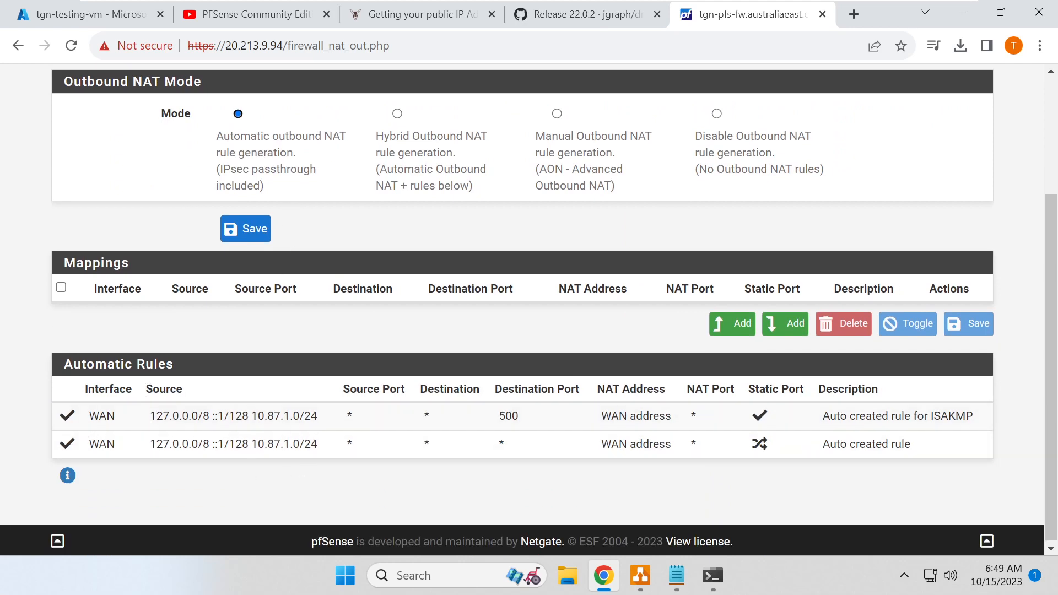
pyautogui.moveTo(251, 416); pyautogui.dragTo(345, 420)
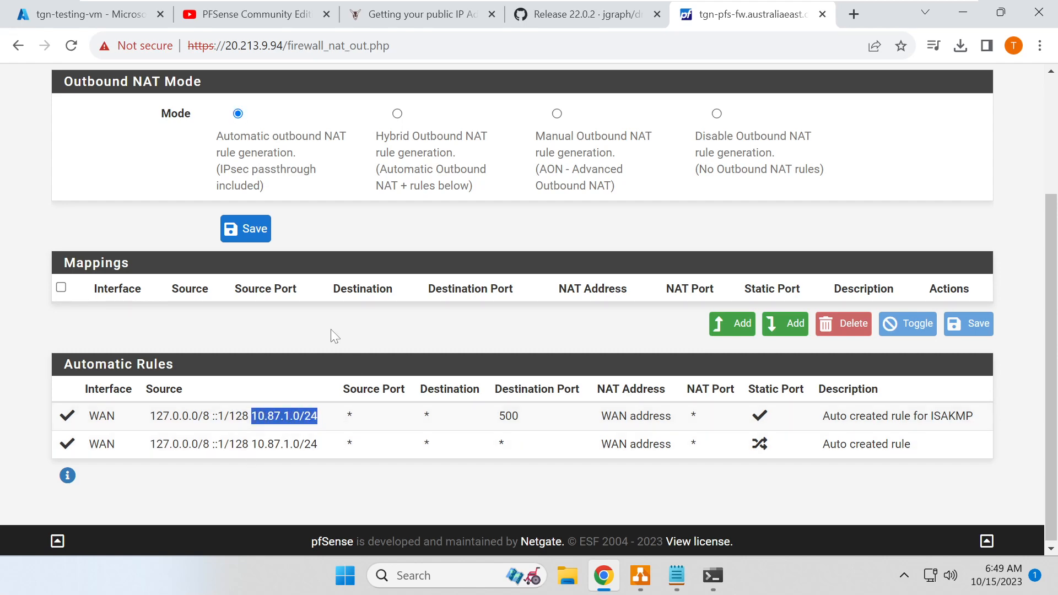
pyautogui.moveTo(253, 444); pyautogui.dragTo(351, 444)
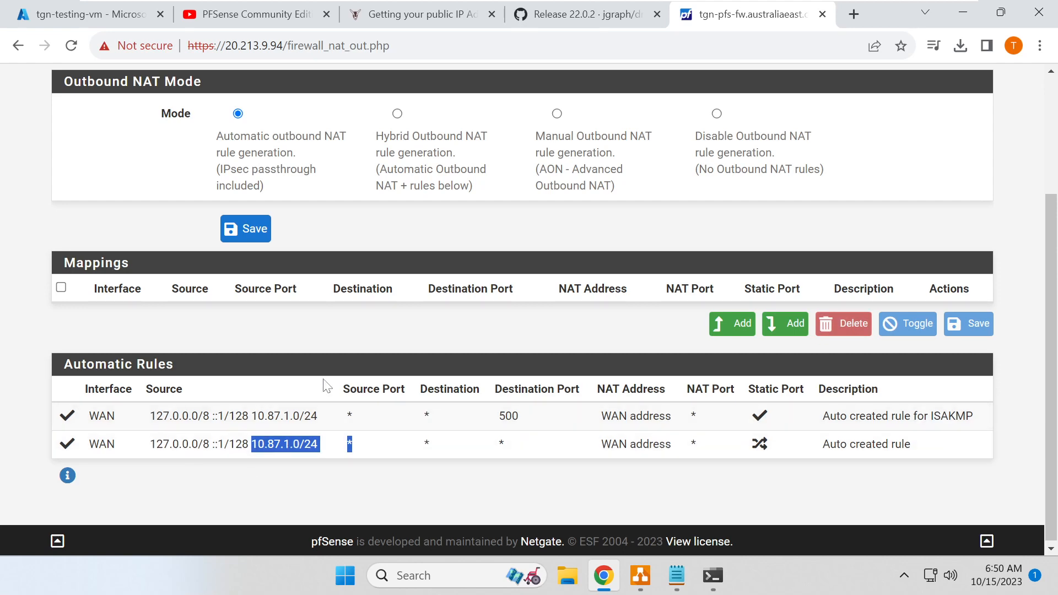
pyautogui.scroll(3, 255, 333)
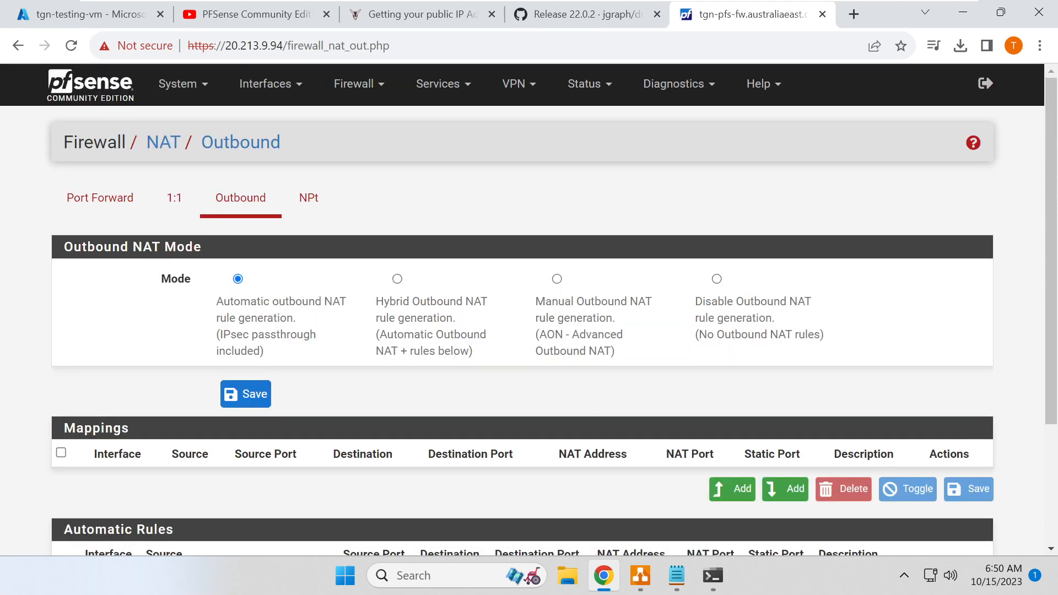
pyautogui.scroll(-3, 245, 398)
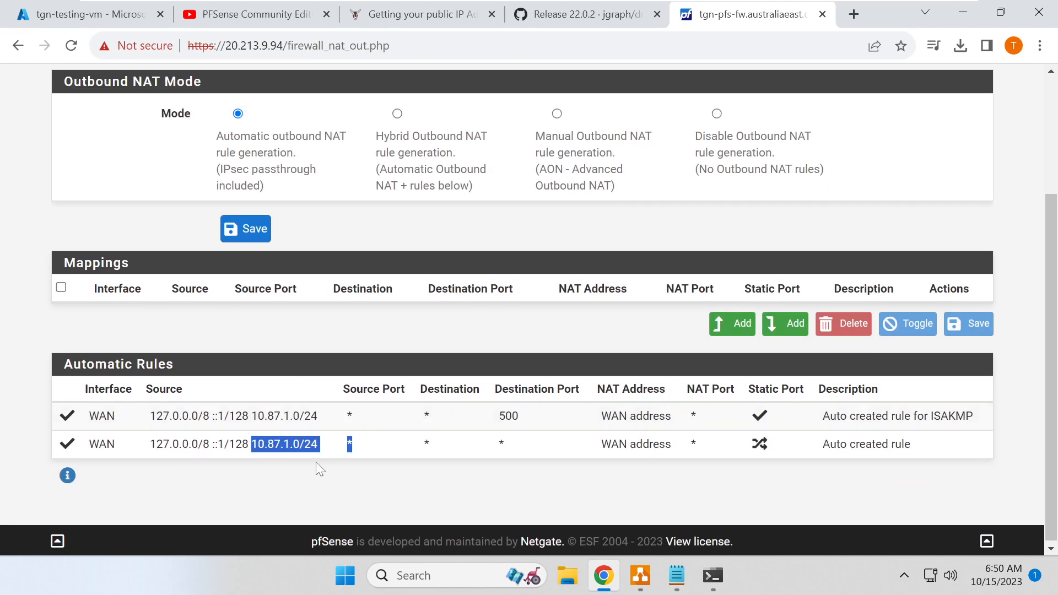
pyautogui.scroll(3, 316, 456)
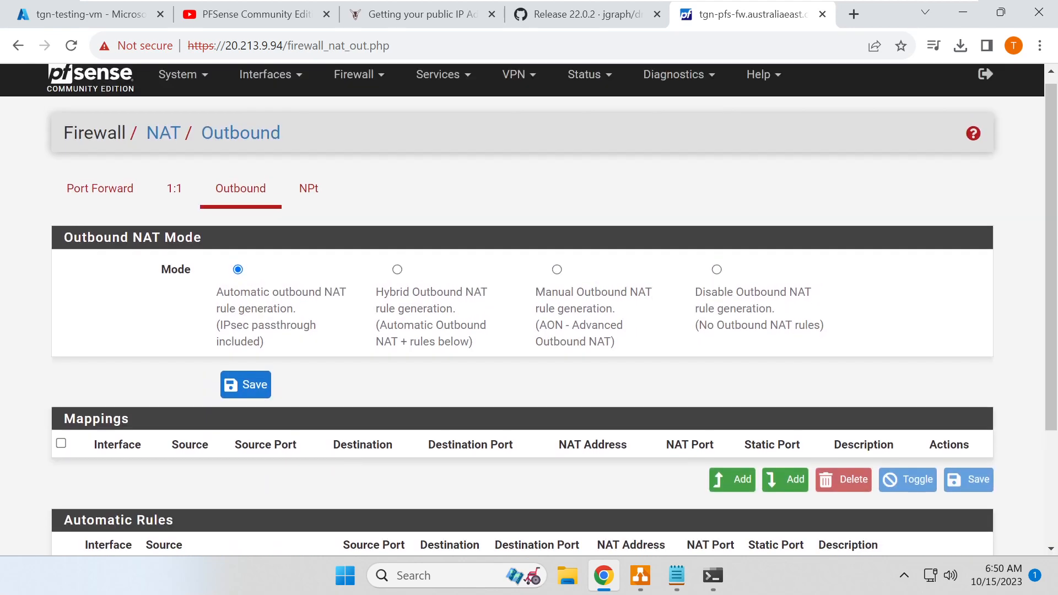
pyautogui.click(95, 204)
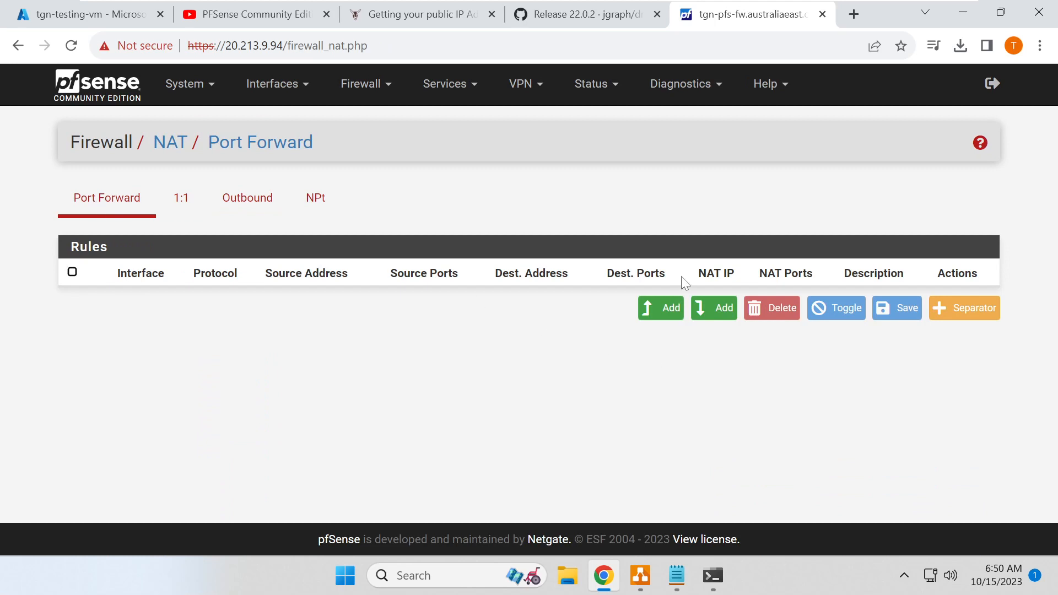
# - Start a port forward rule to the WAN address with external port 5022
pyautogui.click(661, 307)
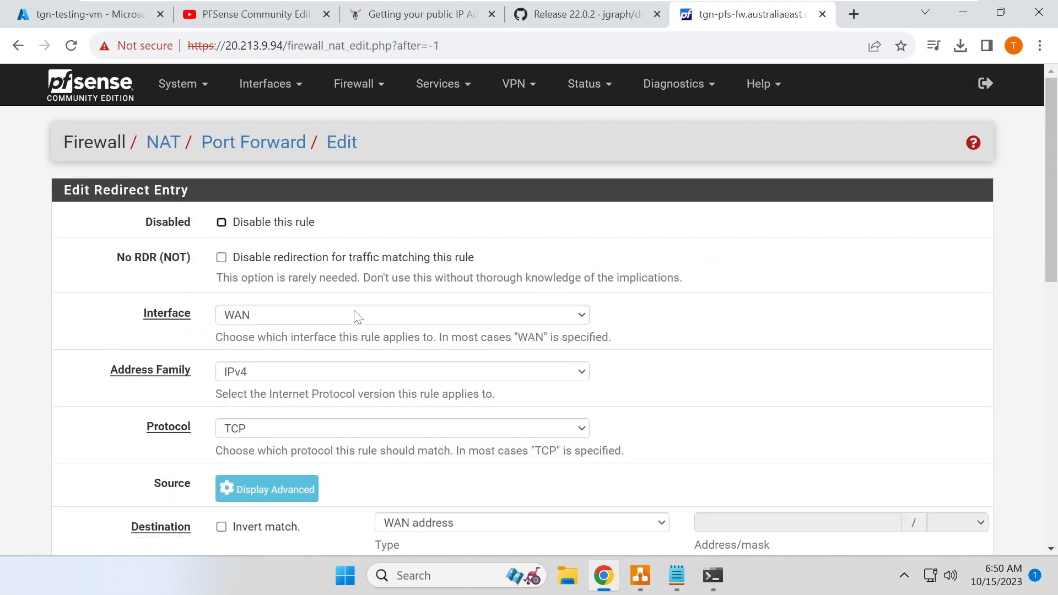
pyautogui.scroll(-2, 309, 292)
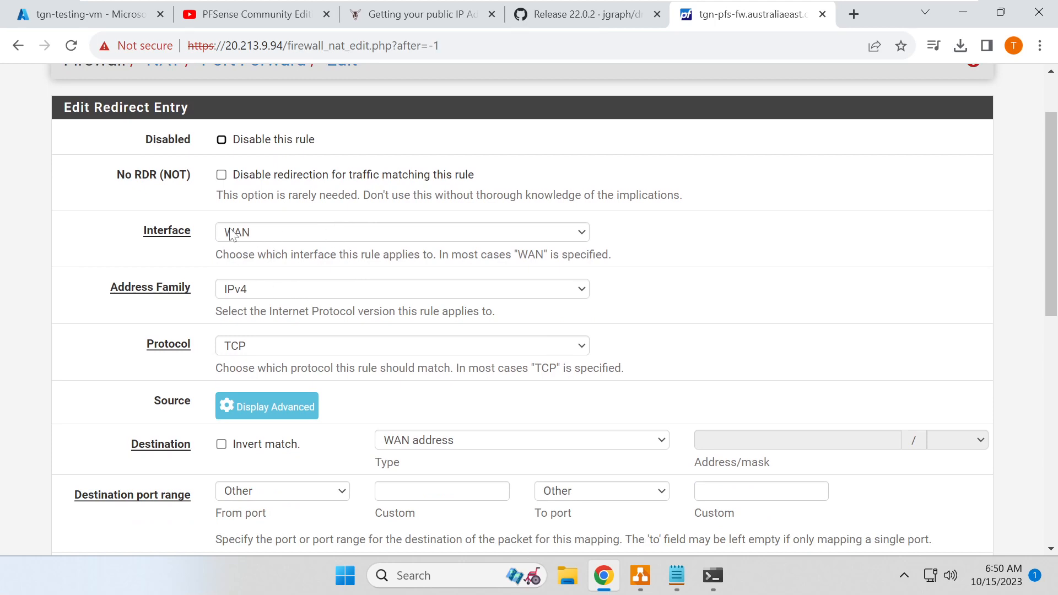
pyautogui.scroll(-2, 364, 292)
pyautogui.click(457, 364)
pyautogui.click(456, 364)
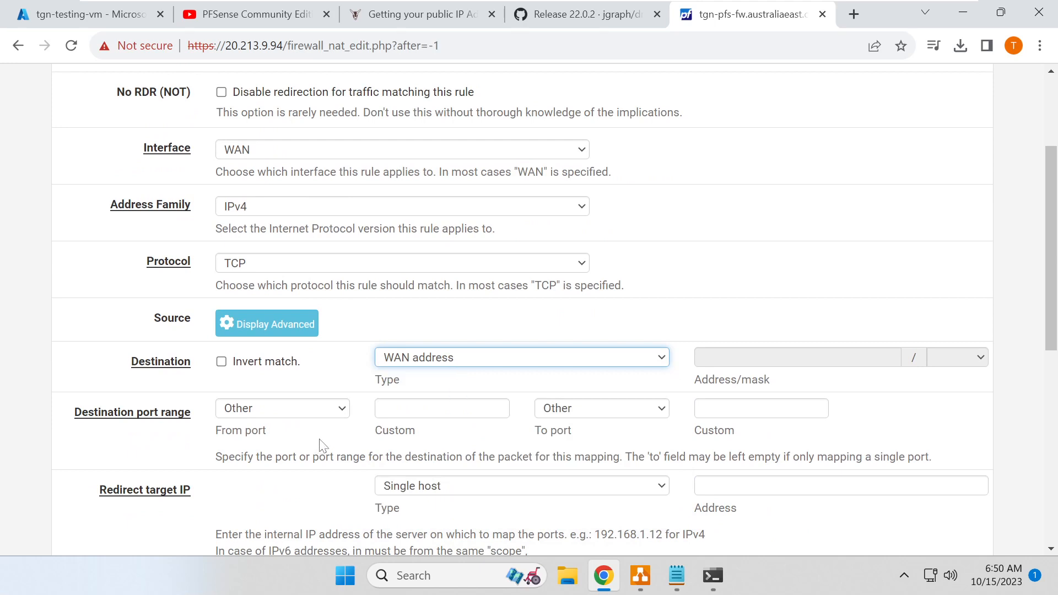
pyautogui.click(387, 409)
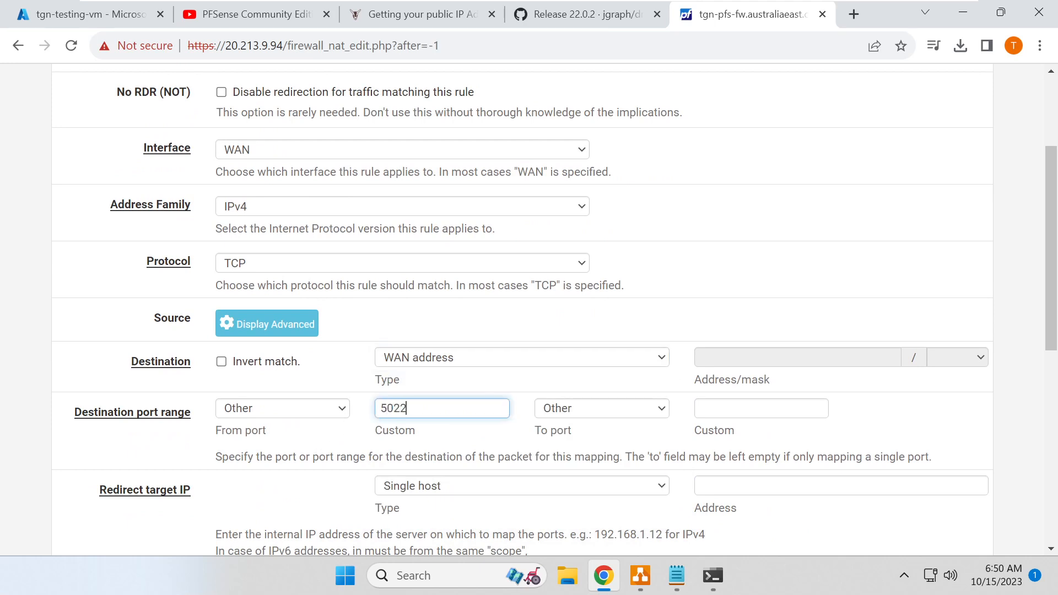
pyautogui.hotkey('ctrl', 'a')
pyautogui.scroll(-3, 355, 404)
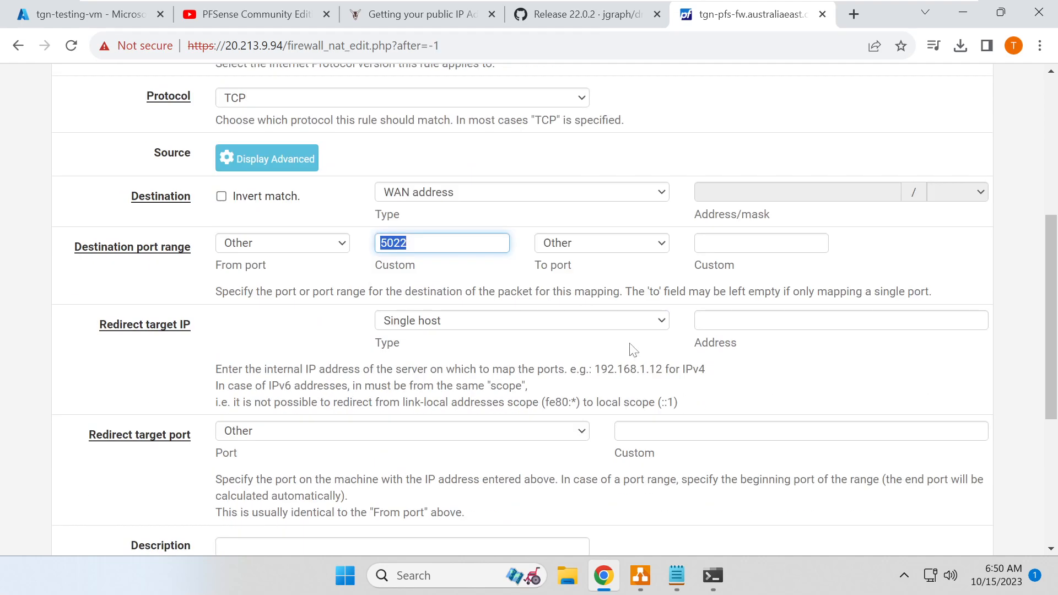
# - Redirect it to 10.87.1.4 port SSH, describe it 'Access test VM', and save
pyautogui.click(766, 323)
pyautogui.write('10.87.1.4')
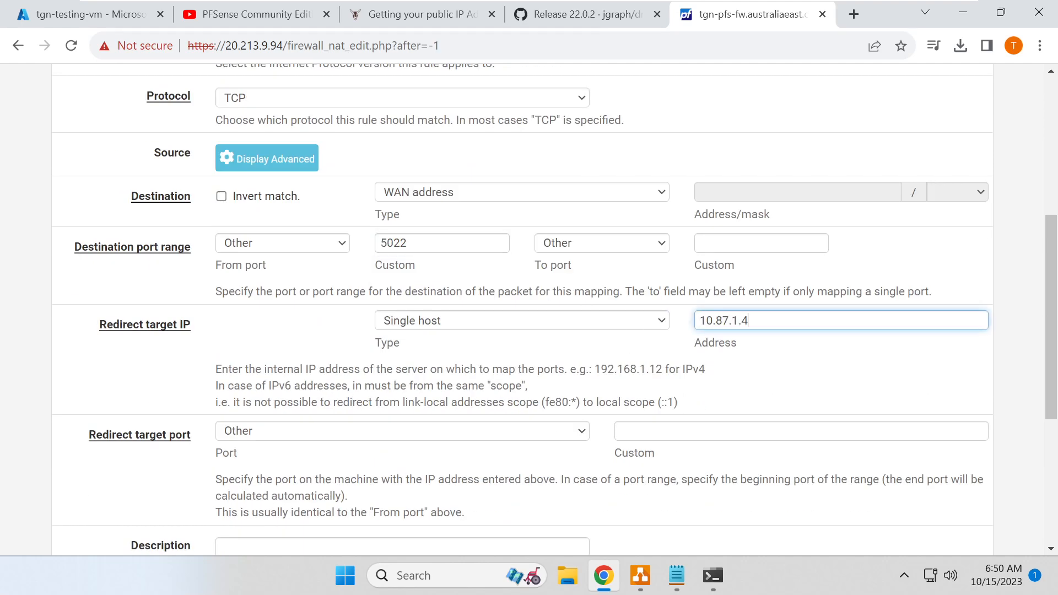
pyautogui.moveTo(750, 321); pyautogui.dragTo(666, 332)
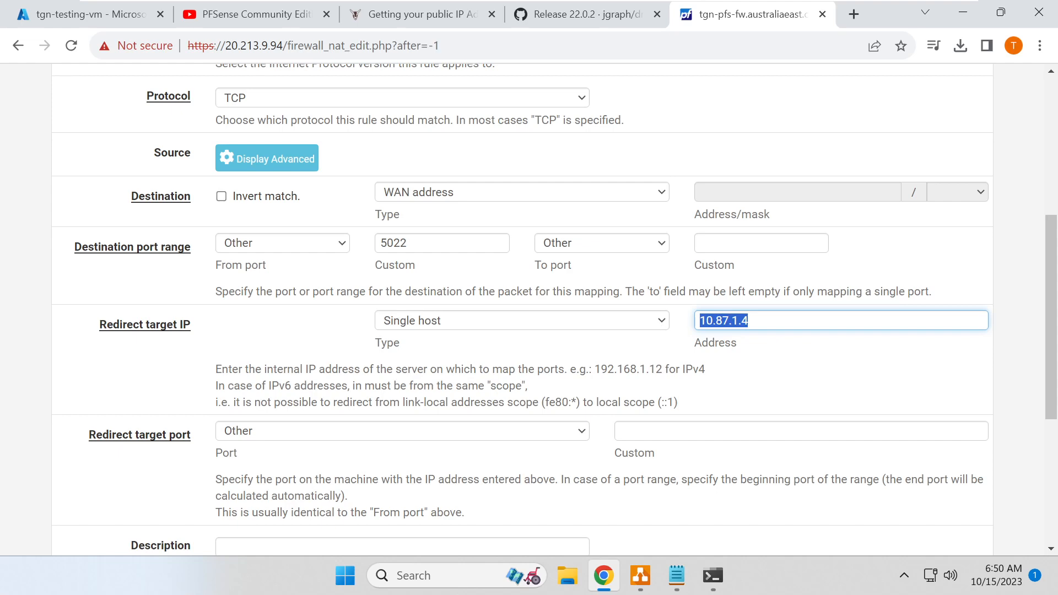
pyautogui.click(767, 322)
pyautogui.click(346, 435)
pyautogui.scroll(-5, 278, 308)
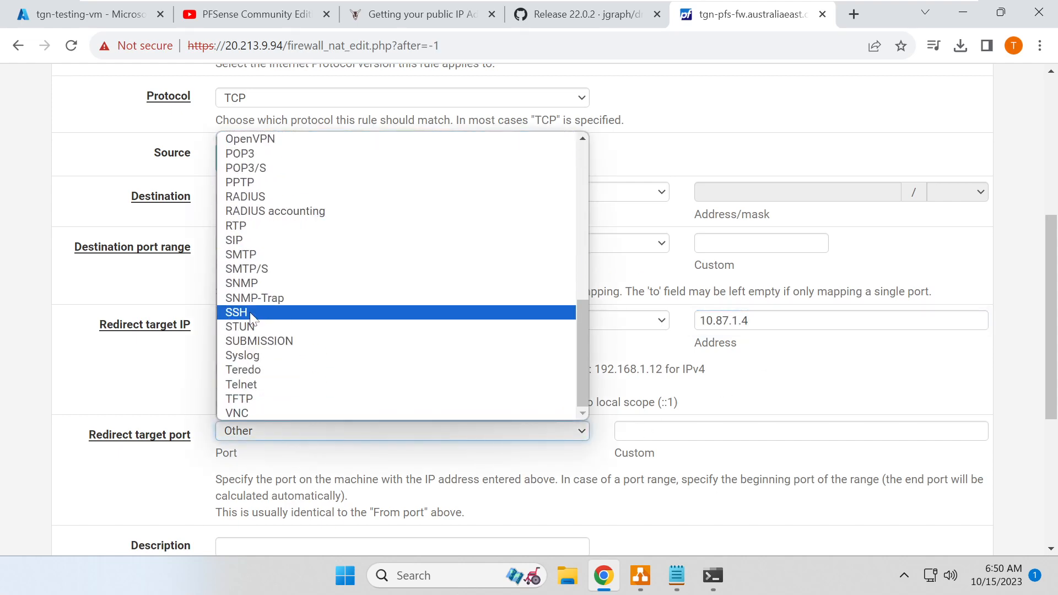
pyautogui.click(251, 313)
pyautogui.scroll(-2, 209, 411)
pyautogui.scroll(-3, 523, 309)
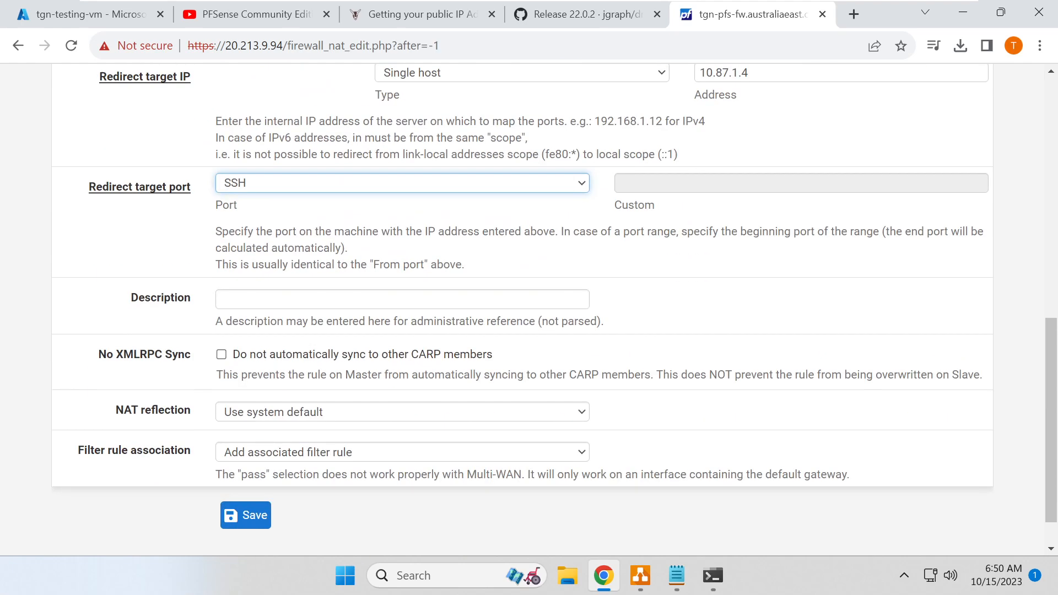
pyautogui.click(264, 299)
pyautogui.write('Access test VM')
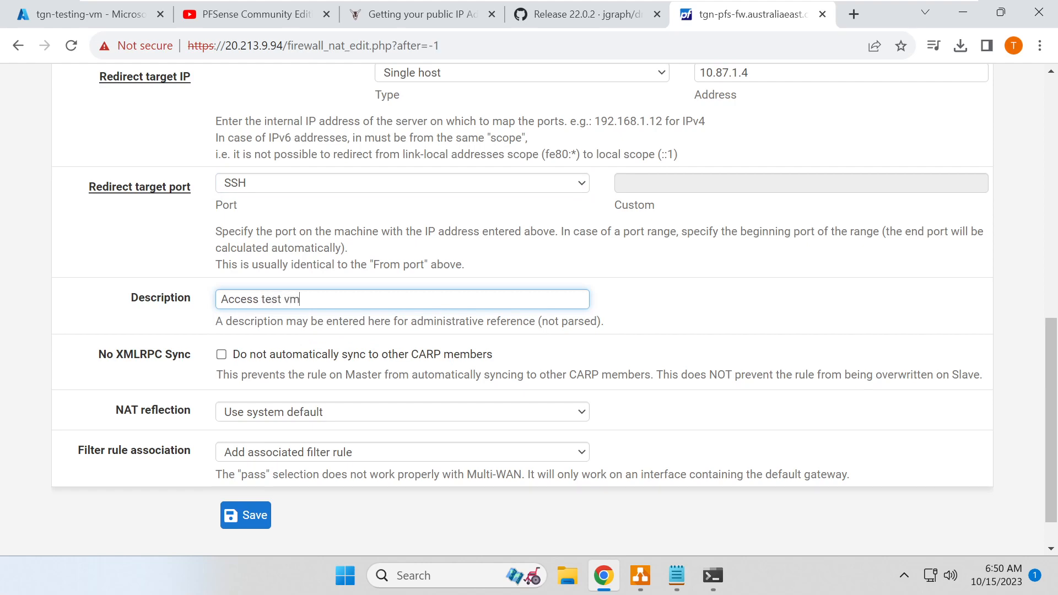
pyautogui.click(249, 524)
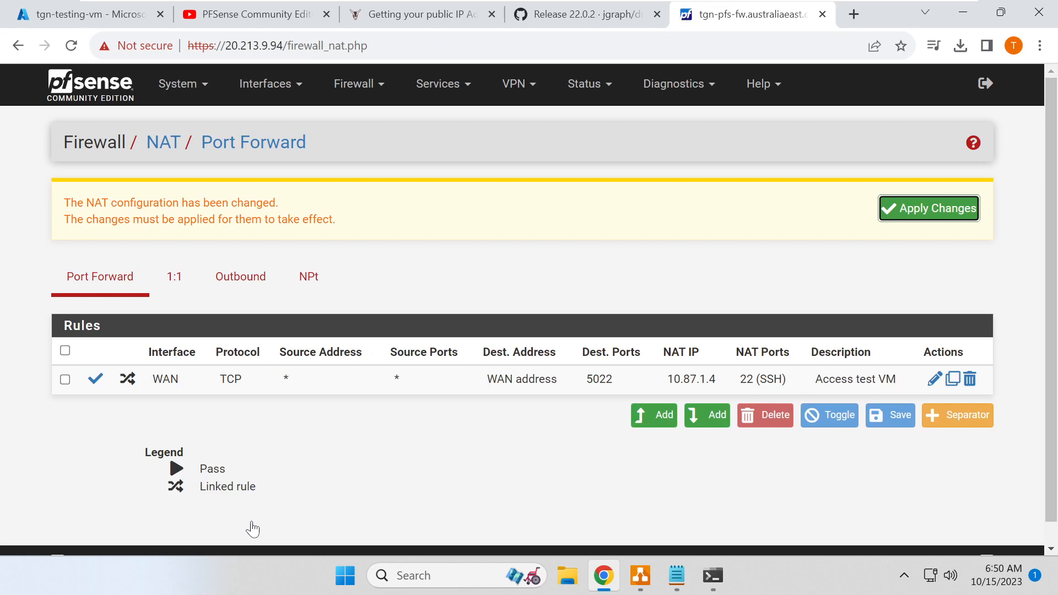
# - Apply the pending NAT change and check that WAN rules list the 'NAT Access test VM' pass rule
pyautogui.click(921, 212)
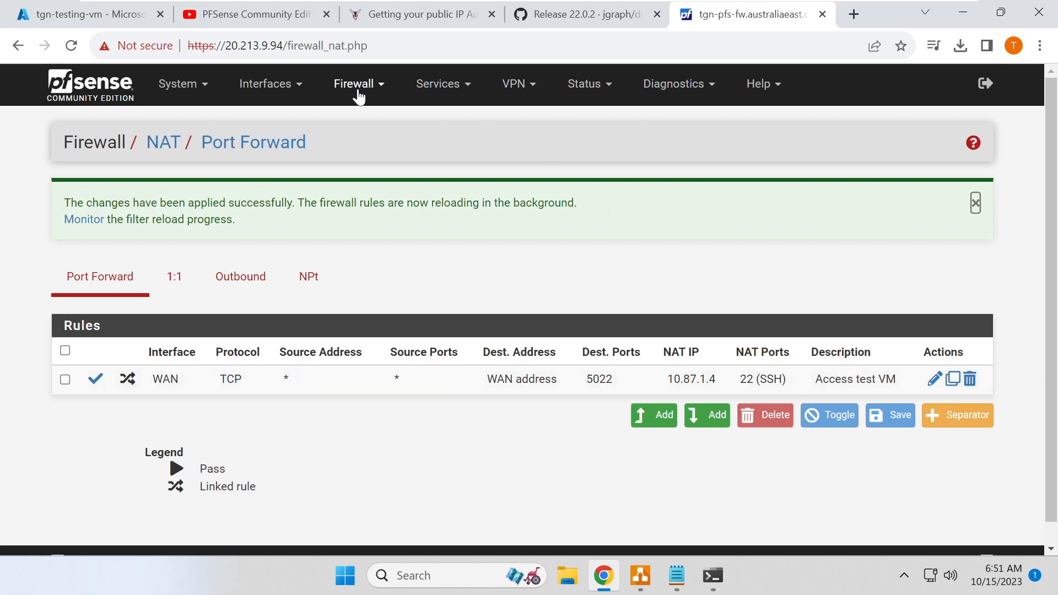
pyautogui.click(355, 84)
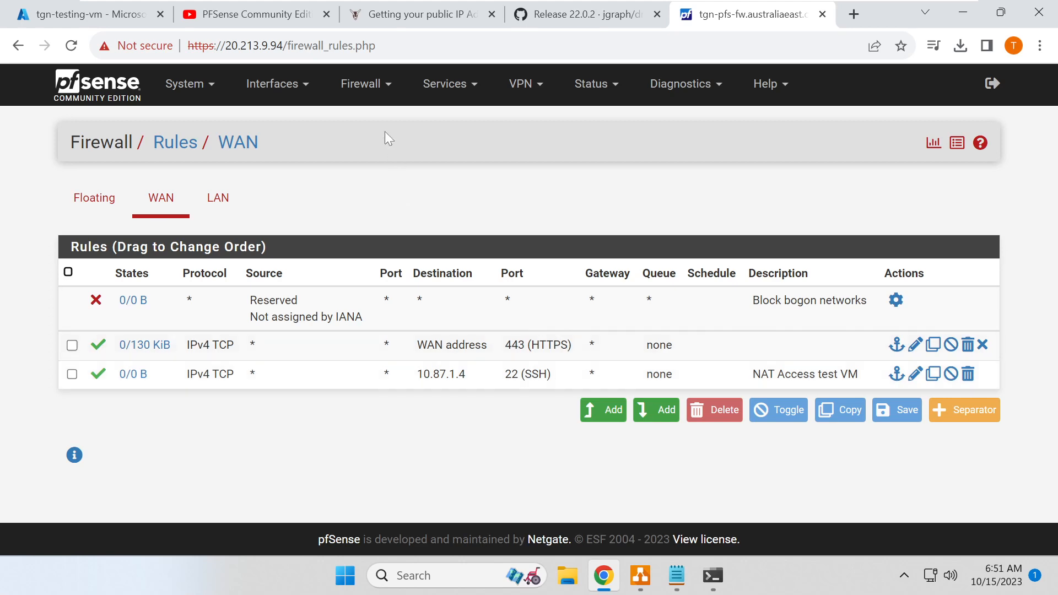
pyautogui.click(361, 84)
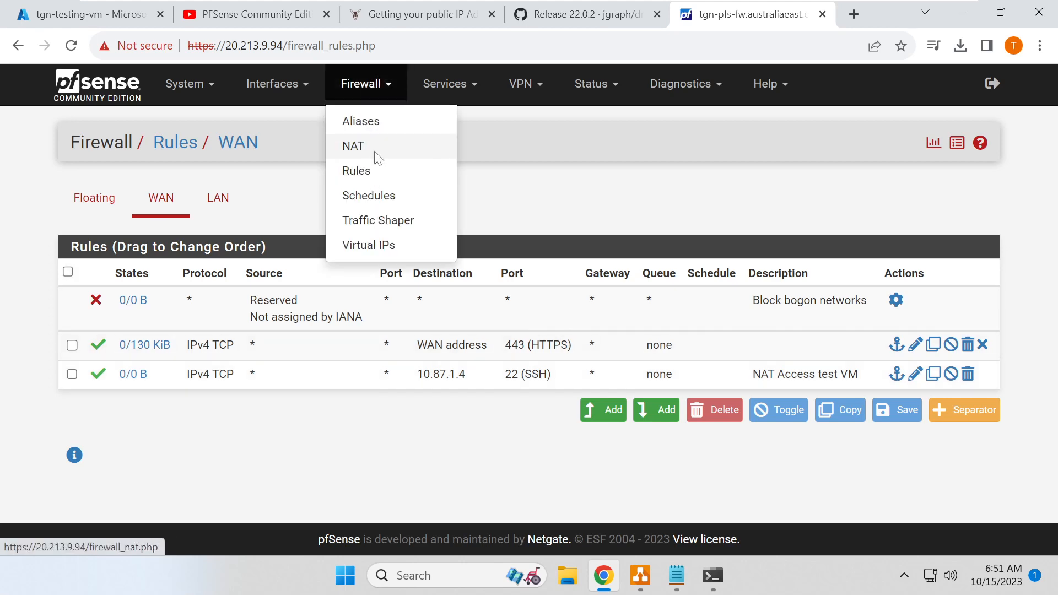
pyautogui.click(368, 150)
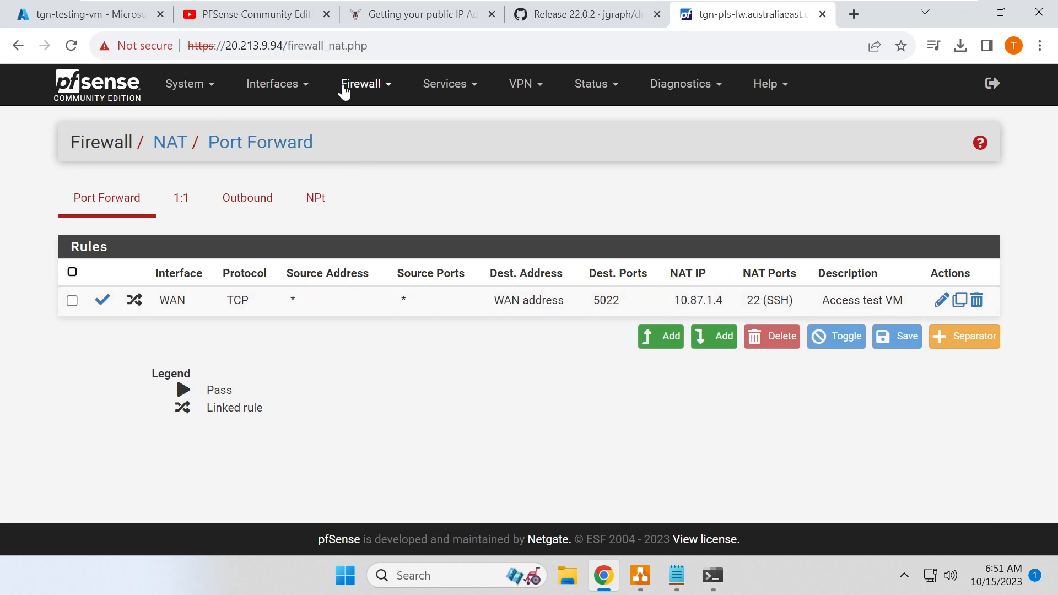
pyautogui.click(359, 94)
pyautogui.click(380, 175)
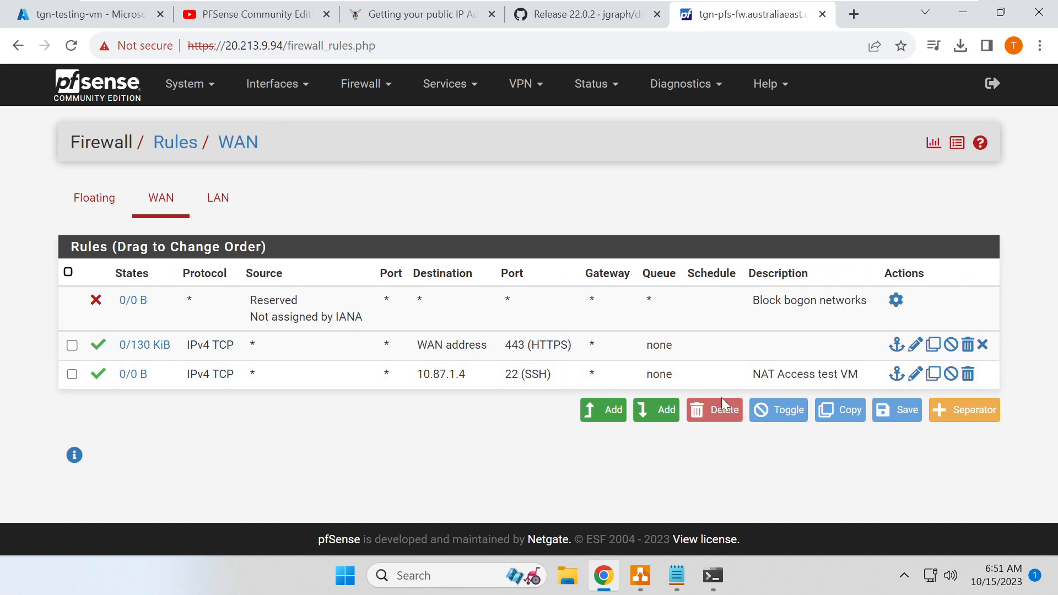
pyautogui.click(711, 575)
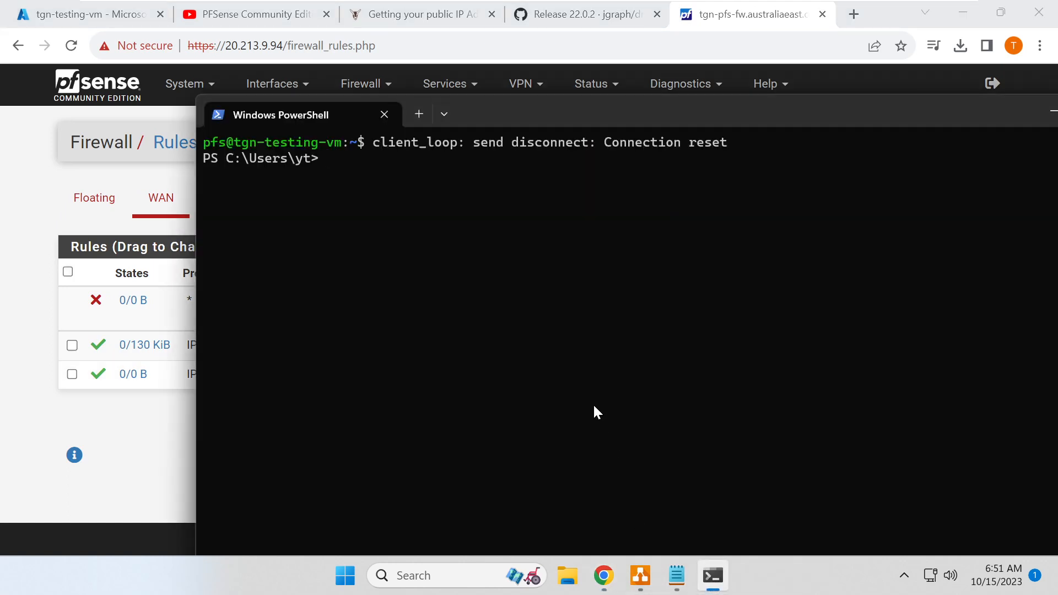
# - Edit the recalled ssh command to target 20.213.9.9 with -p 5022 and run it
pyautogui.press('Up')
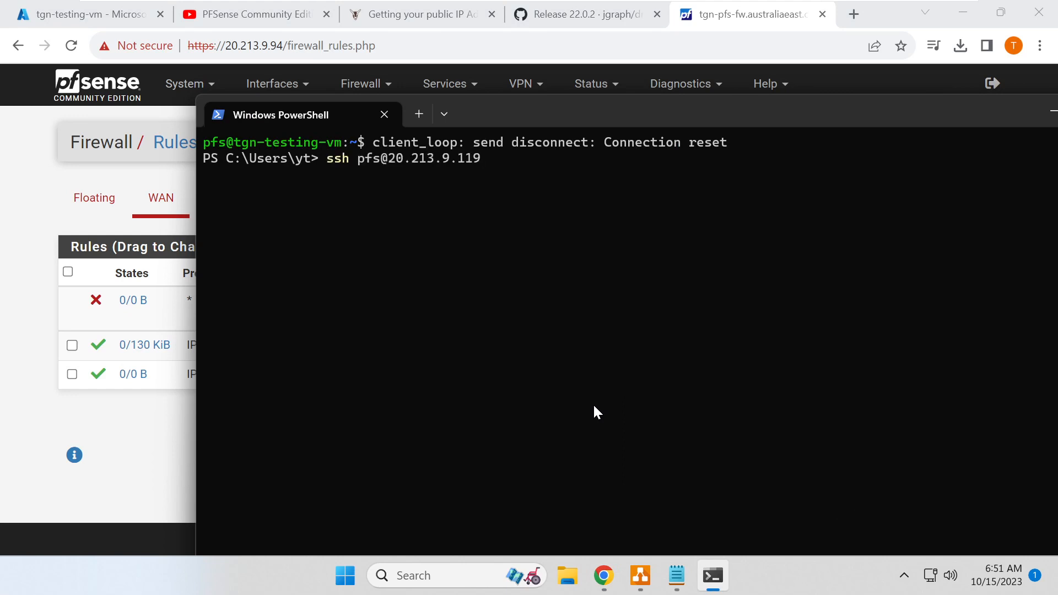
pyautogui.press('BackSpace')
pyautogui.press('BackSpace')
pyautogui.press('BackSpace')
pyautogui.press('BackSpace')
pyautogui.press('BackSpace')
pyautogui.press('BackSpace')
pyautogui.press('BackSpace')
pyautogui.press('BackSpace')
pyautogui.press('BackSpace')
pyautogui.moveTo(225, 45); pyautogui.dragTo(284, 46)
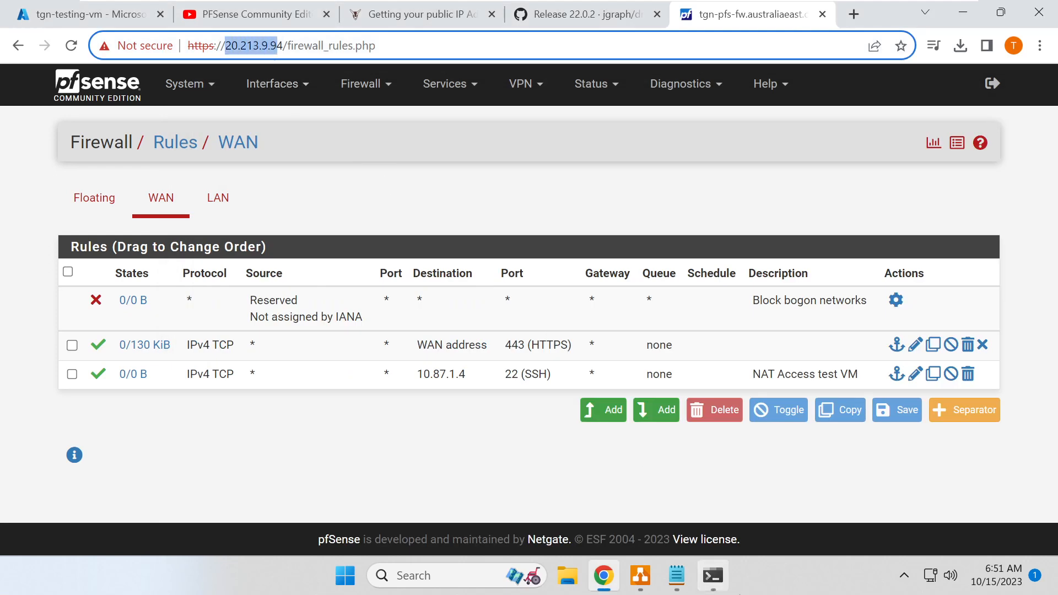
pyautogui.click(723, 584)
pyautogui.write('20.213.9.9')
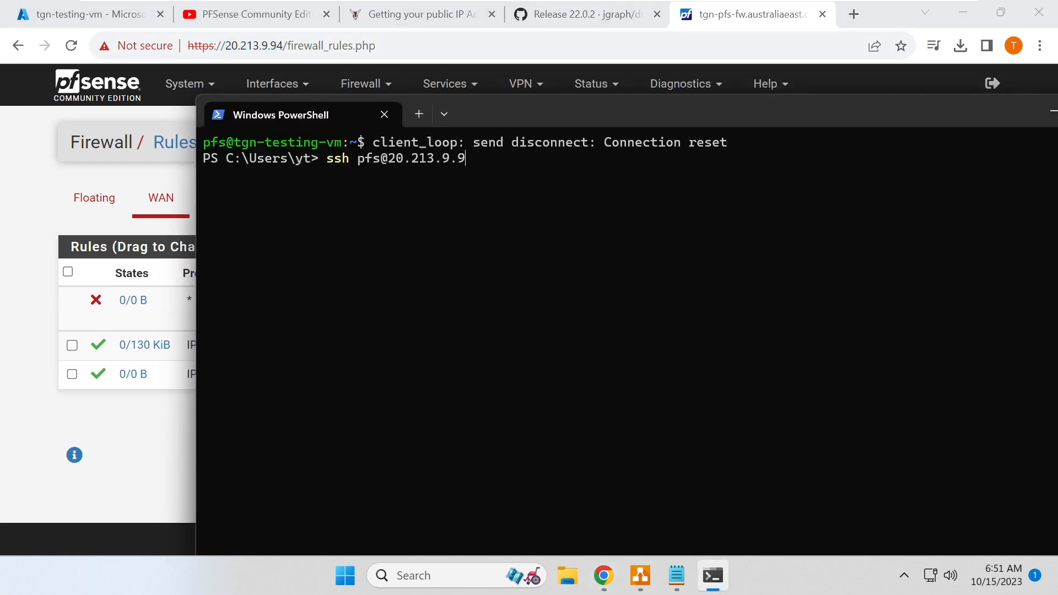
pyautogui.write(' -p 5022')
pyautogui.click(85, 172)
# - View inbound rules for TGN-PFS-01's NIC tgn-pfs-01358_z1 (SSH 22, HTTPS 443) and start a port rule
pyautogui.click(109, 23)
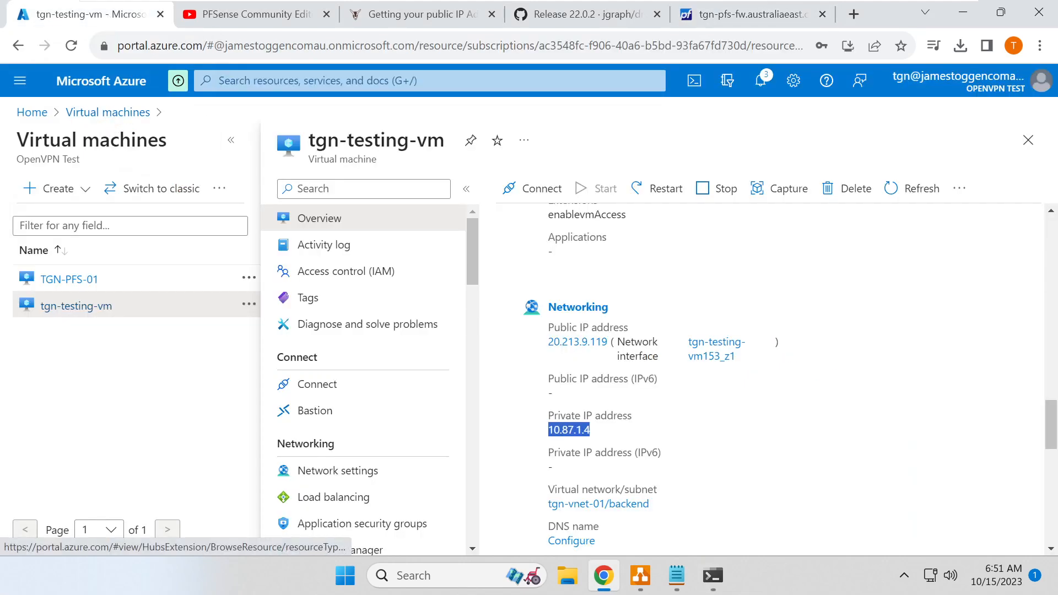
pyautogui.click(83, 283)
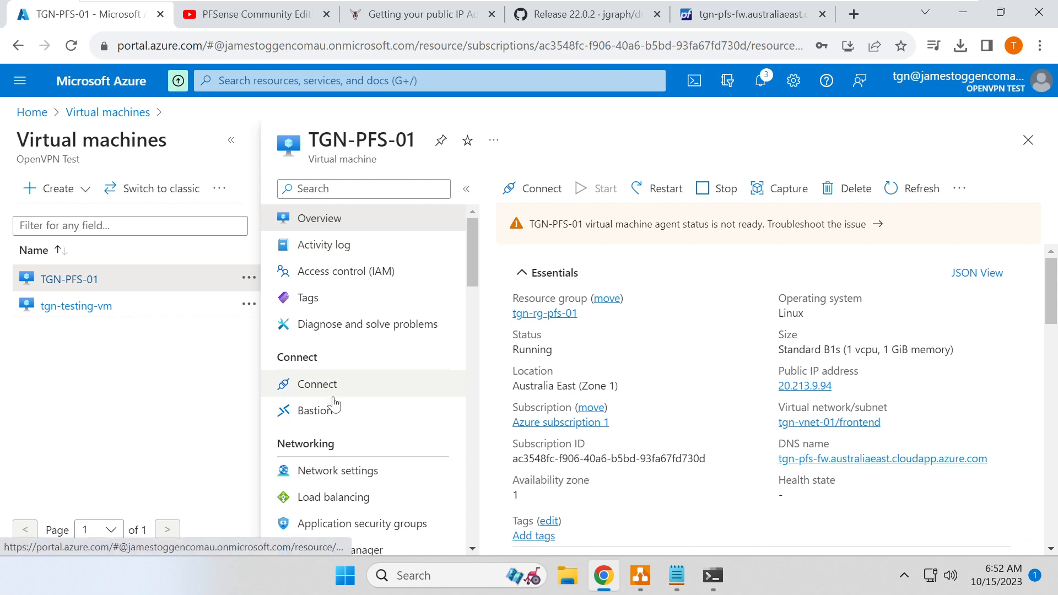
pyautogui.click(338, 472)
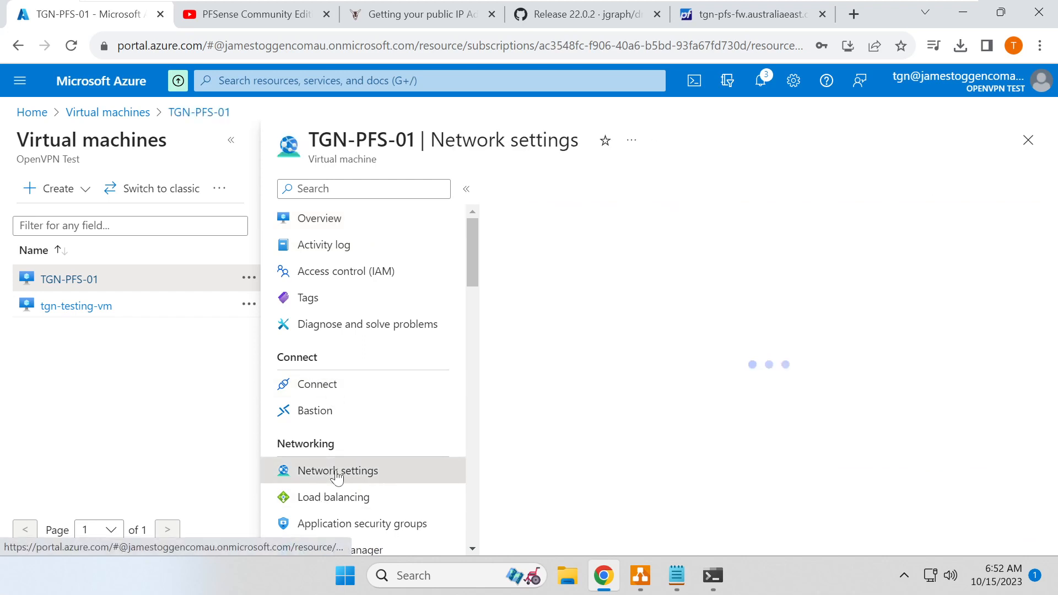
pyautogui.click(780, 283)
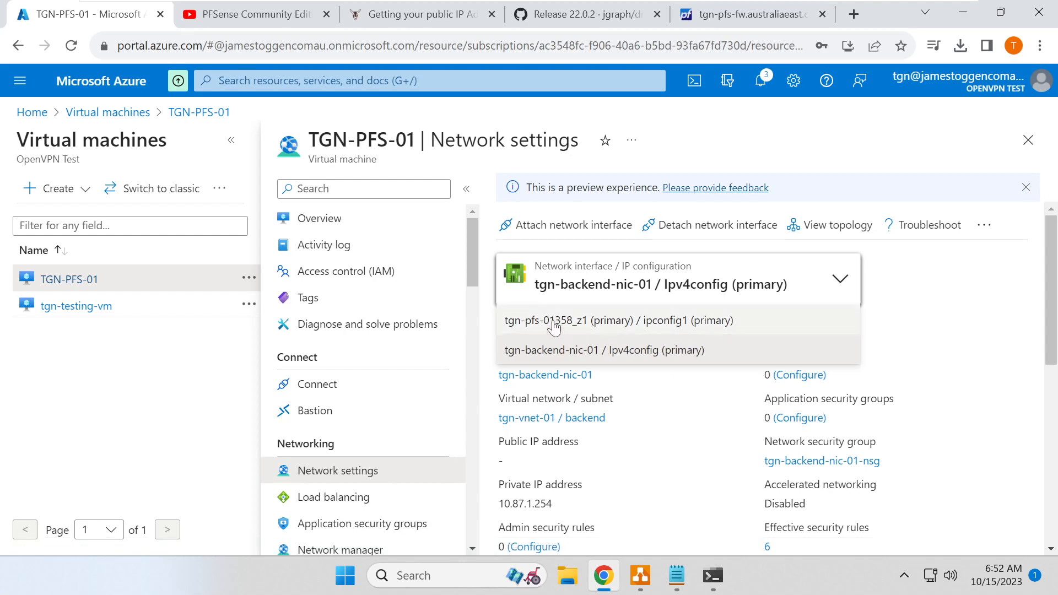
pyautogui.click(561, 325)
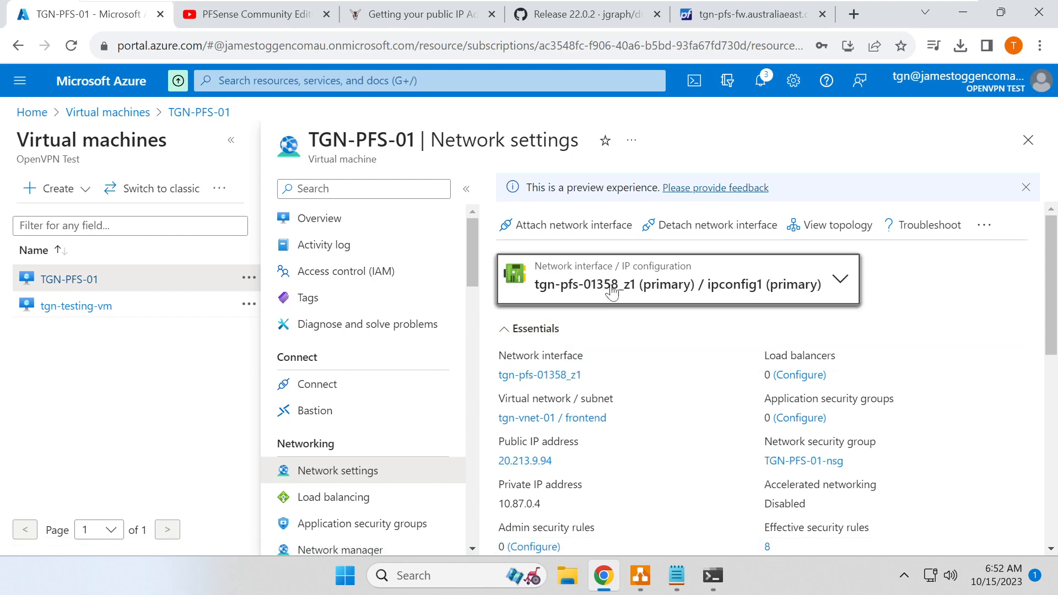
pyautogui.scroll(-3, 711, 315)
pyautogui.scroll(-5, 704, 315)
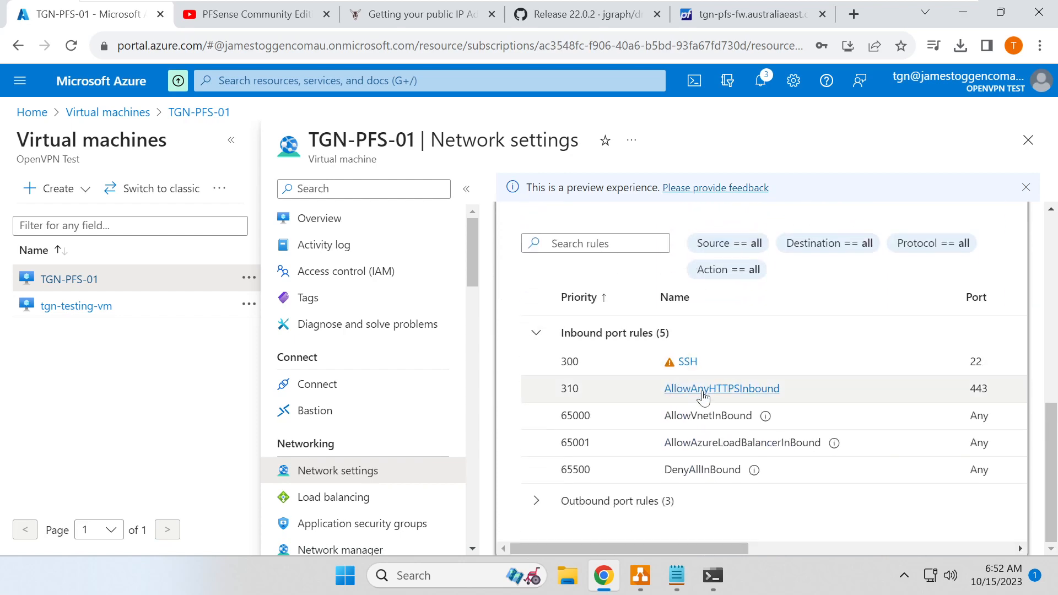
pyautogui.scroll(2, 712, 397)
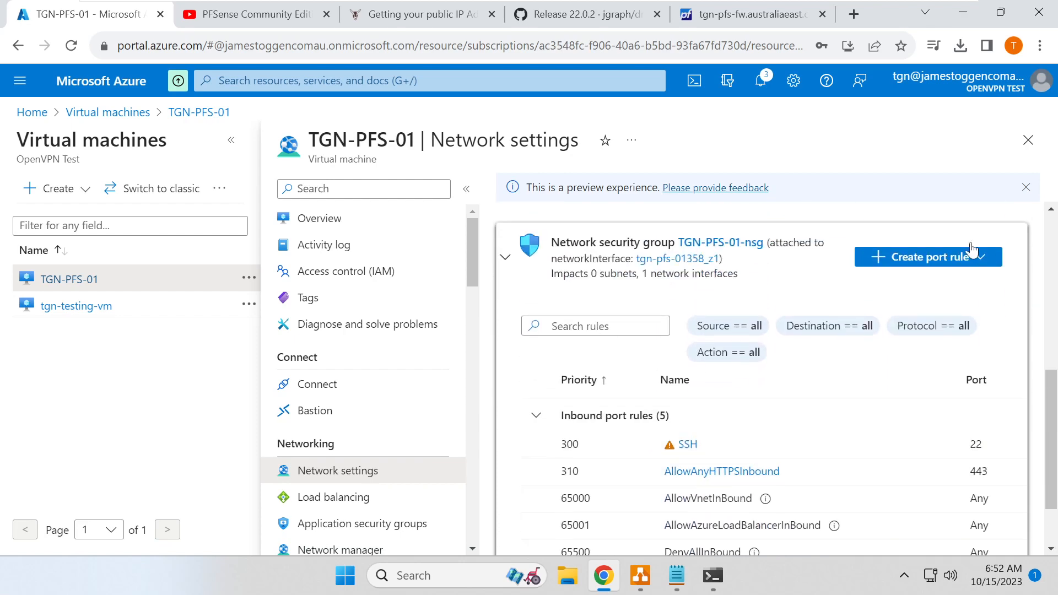
pyautogui.click(975, 260)
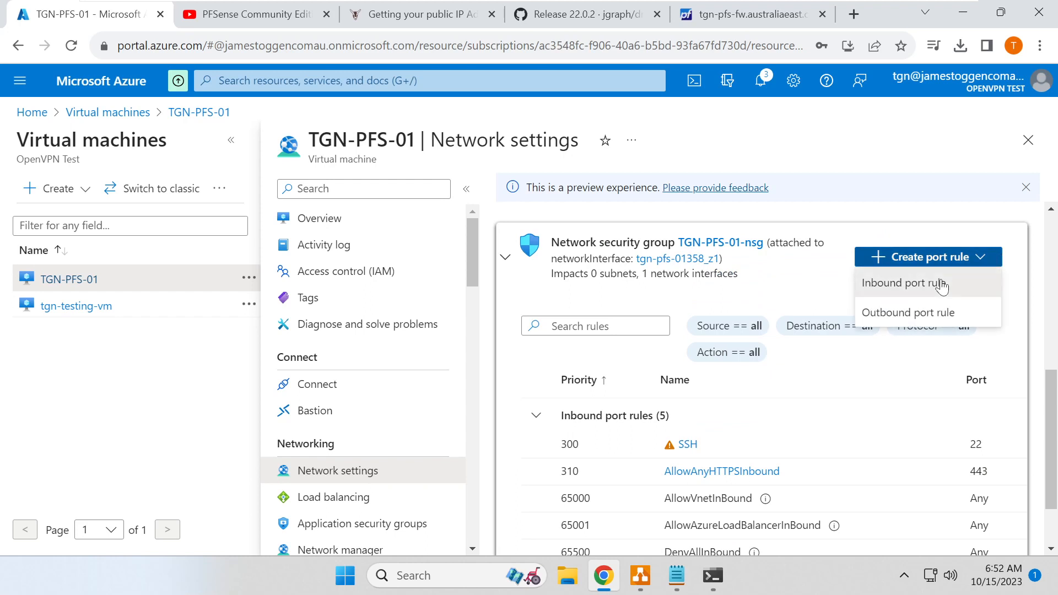
# - Add an inbound TCP rule for destination port 5022 to TGN-PFS-01-nsg
pyautogui.click(940, 282)
pyautogui.click(683, 395)
pyautogui.moveTo(683, 395); pyautogui.dragTo(560, 395)
pyautogui.write('05')
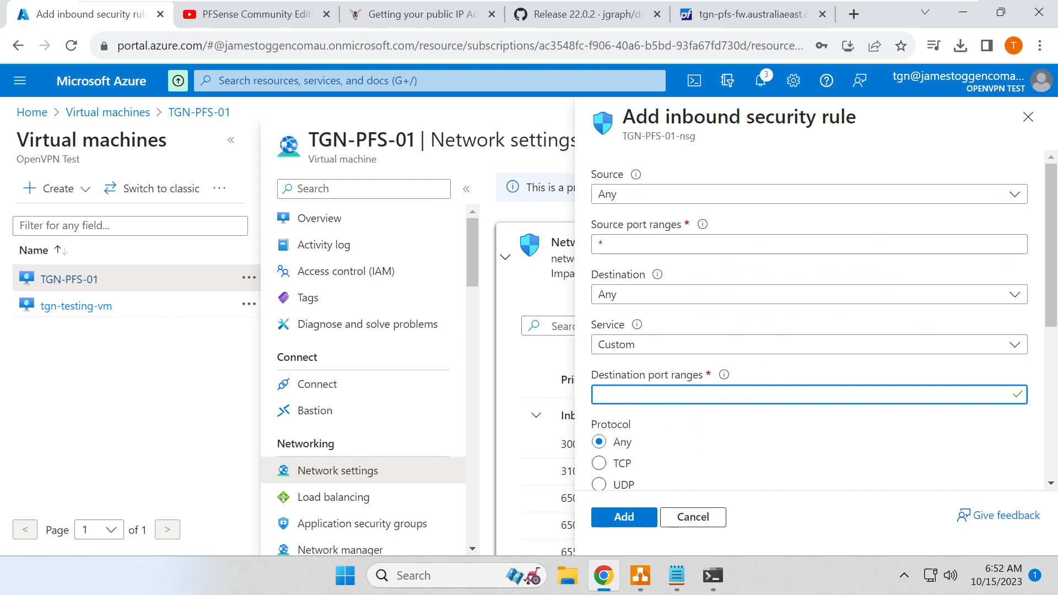
pyautogui.write('5022')
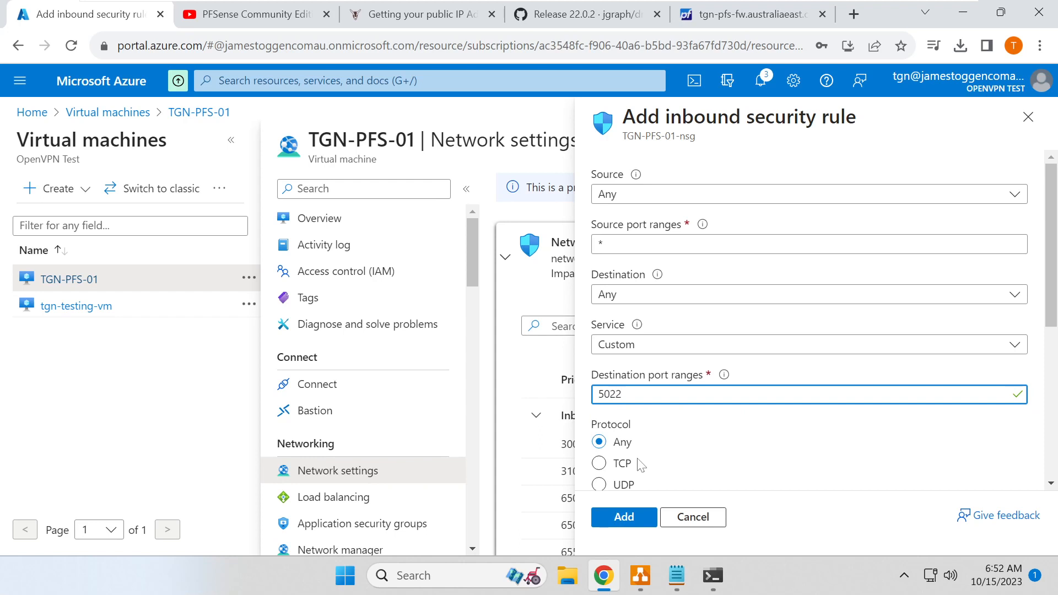
pyautogui.click(641, 464)
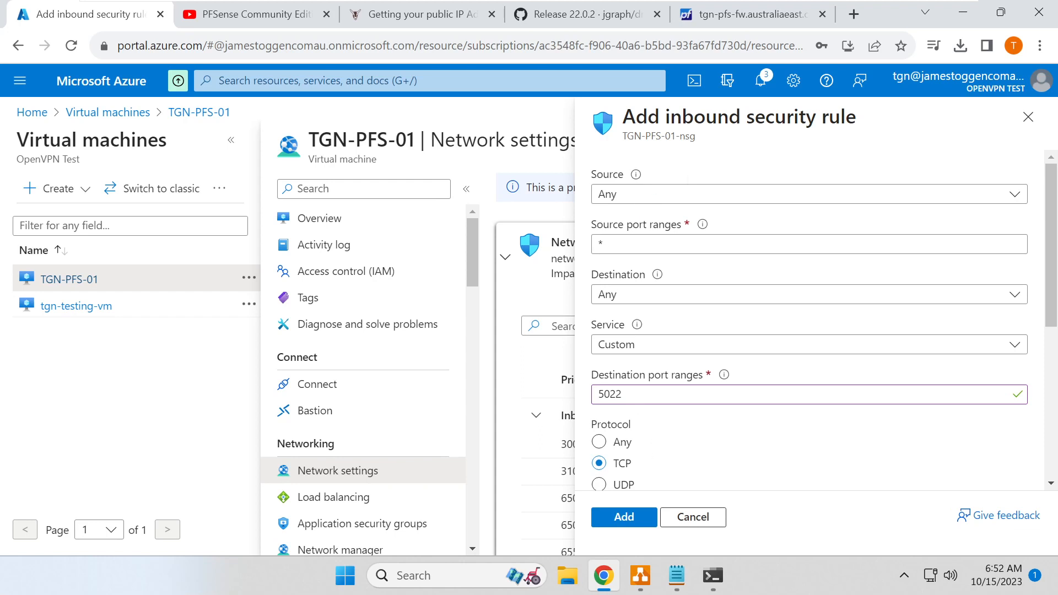
pyautogui.moveTo(632, 395); pyautogui.dragTo(579, 378)
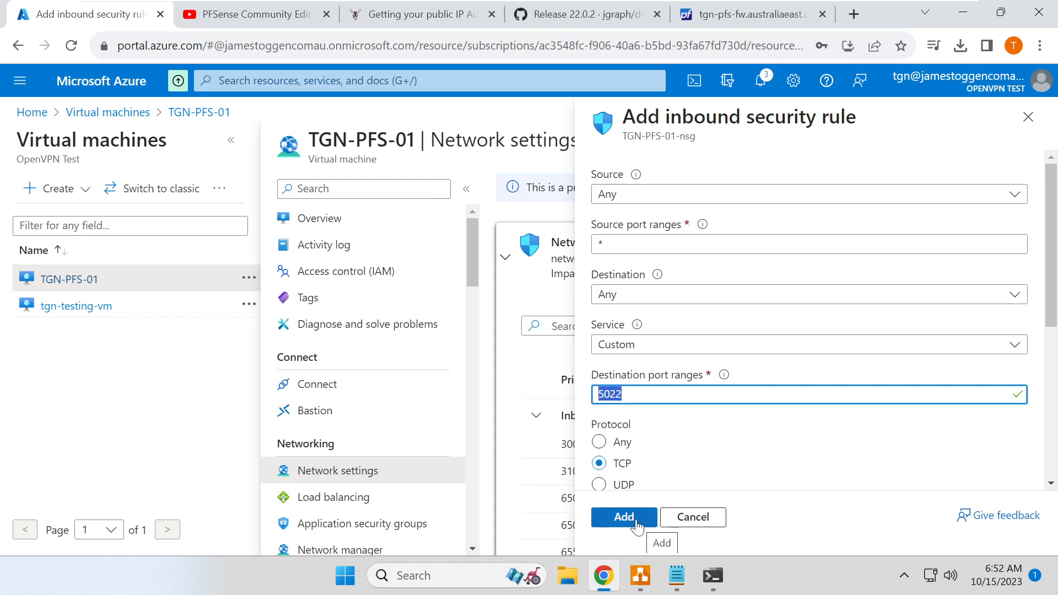
pyautogui.click(637, 524)
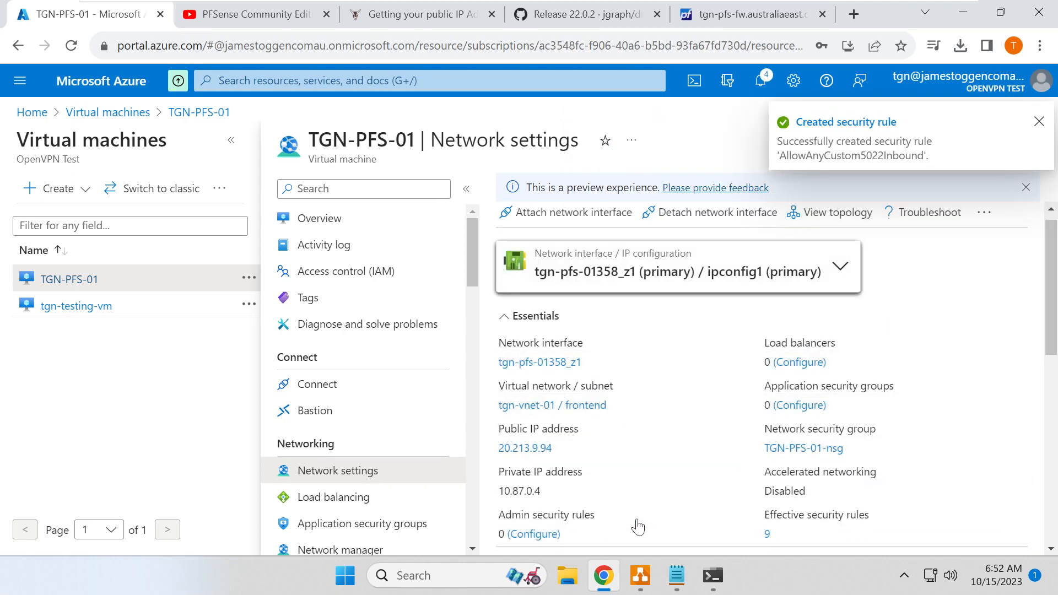
# - Retry the ssh connection to 20.213.9.9 on port 5022
pyautogui.click(709, 572)
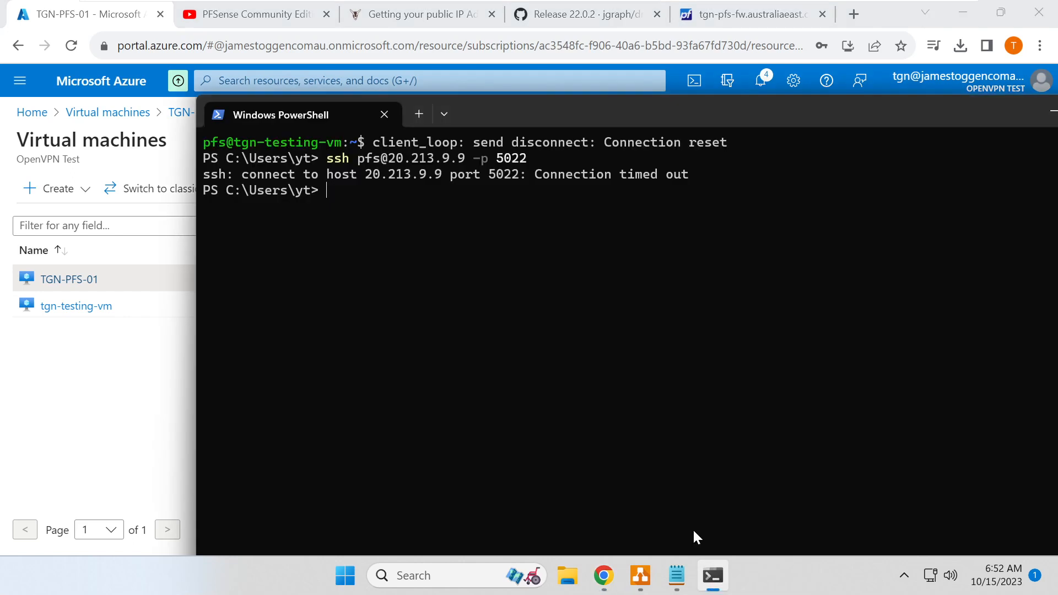
pyautogui.press('Up')
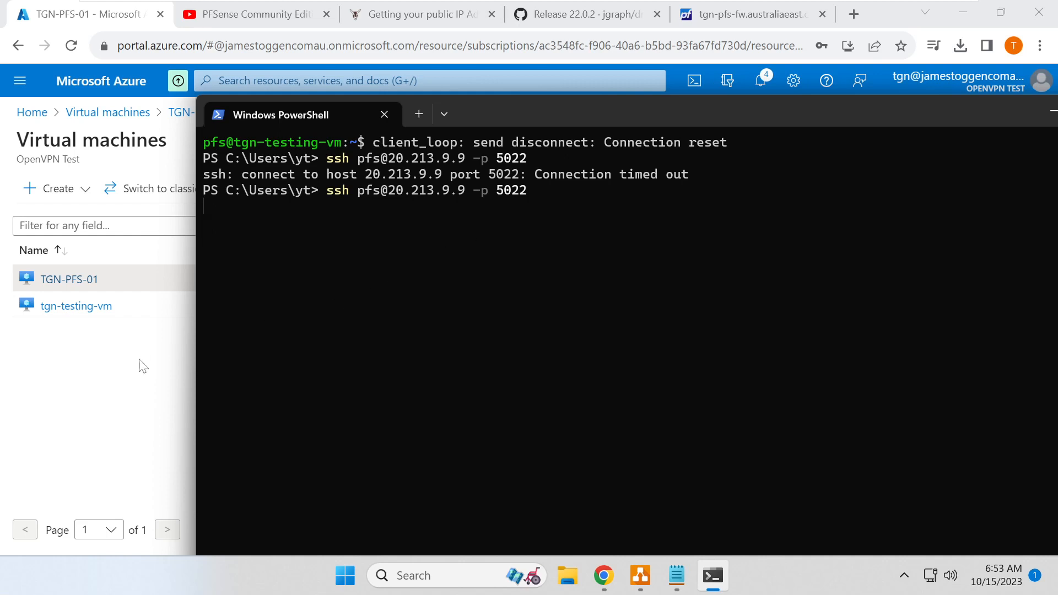
pyautogui.click(129, 378)
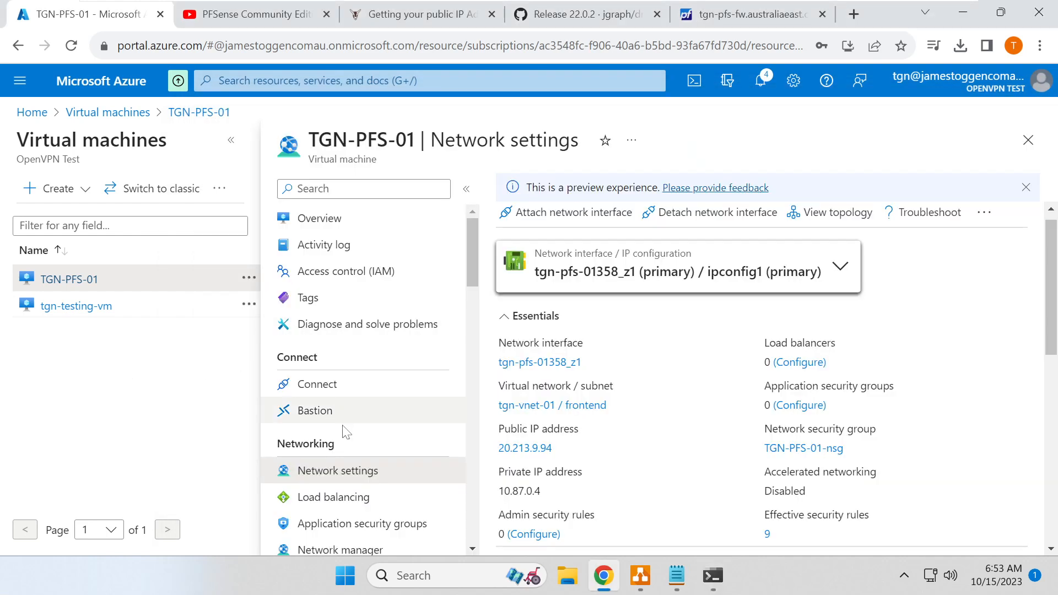
pyautogui.scroll(-3, 665, 434)
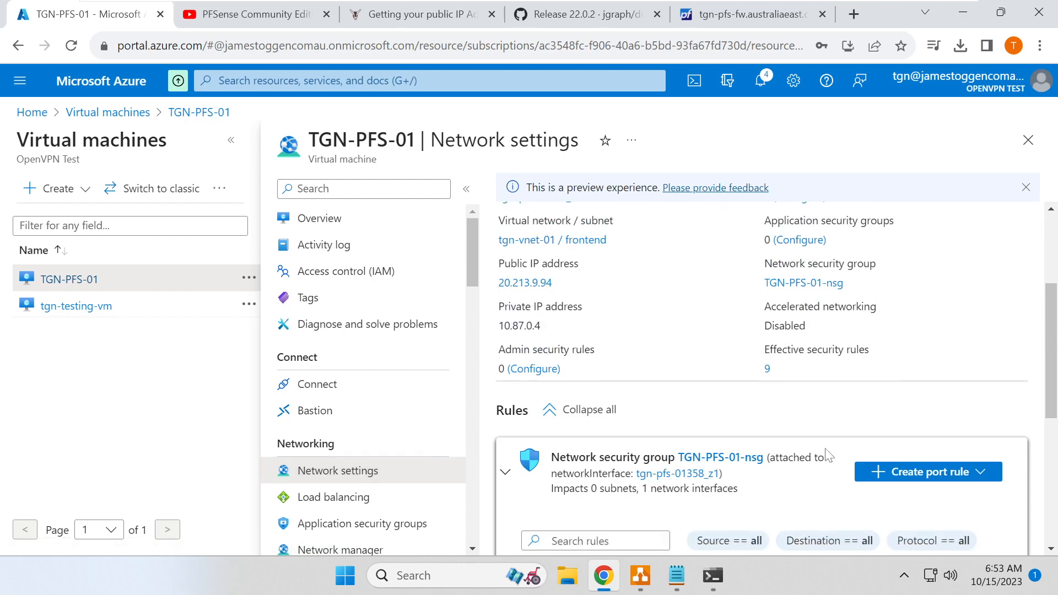
pyautogui.scroll(-6, 835, 451)
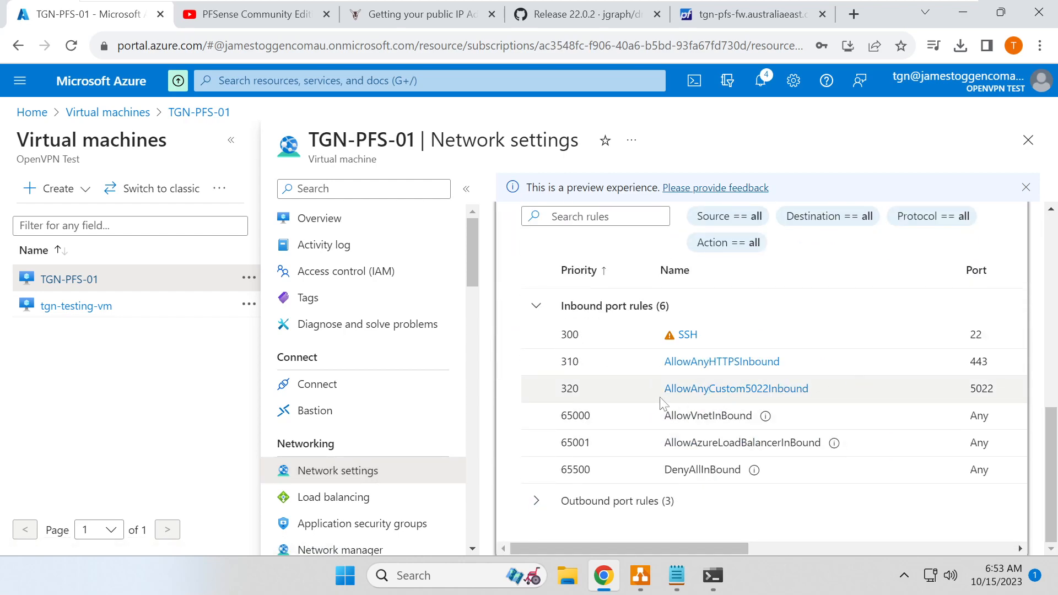
pyautogui.scroll(6, 818, 408)
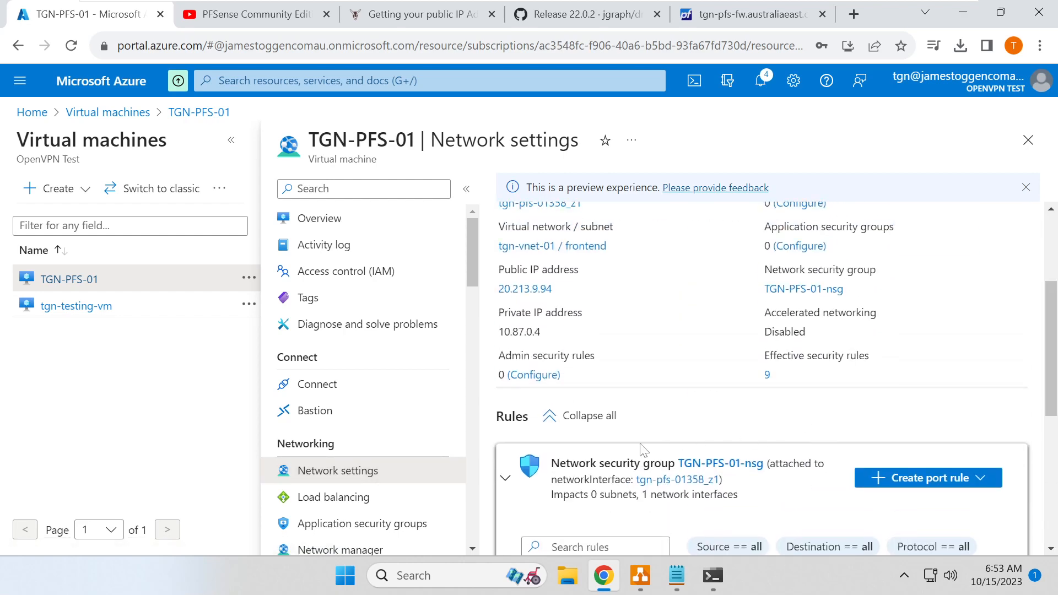
pyautogui.scroll(2, 640, 449)
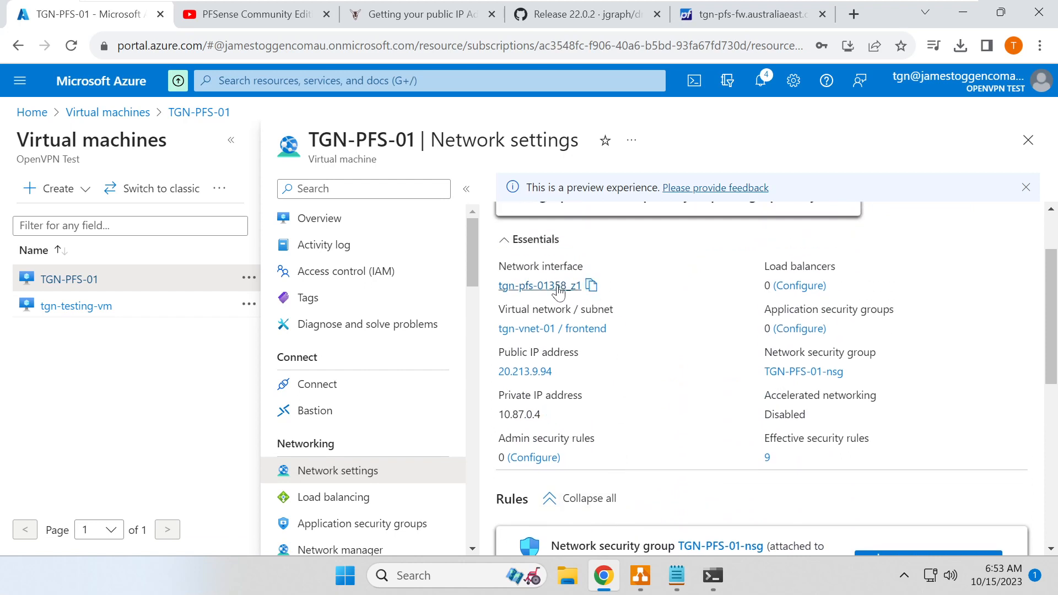
pyautogui.click(559, 287)
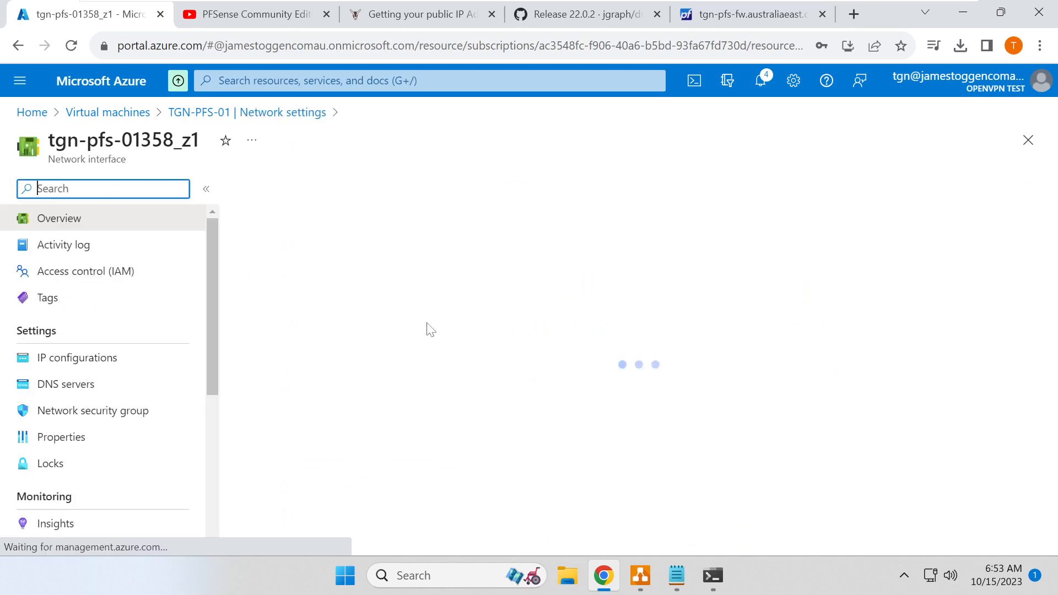
pyautogui.click(104, 361)
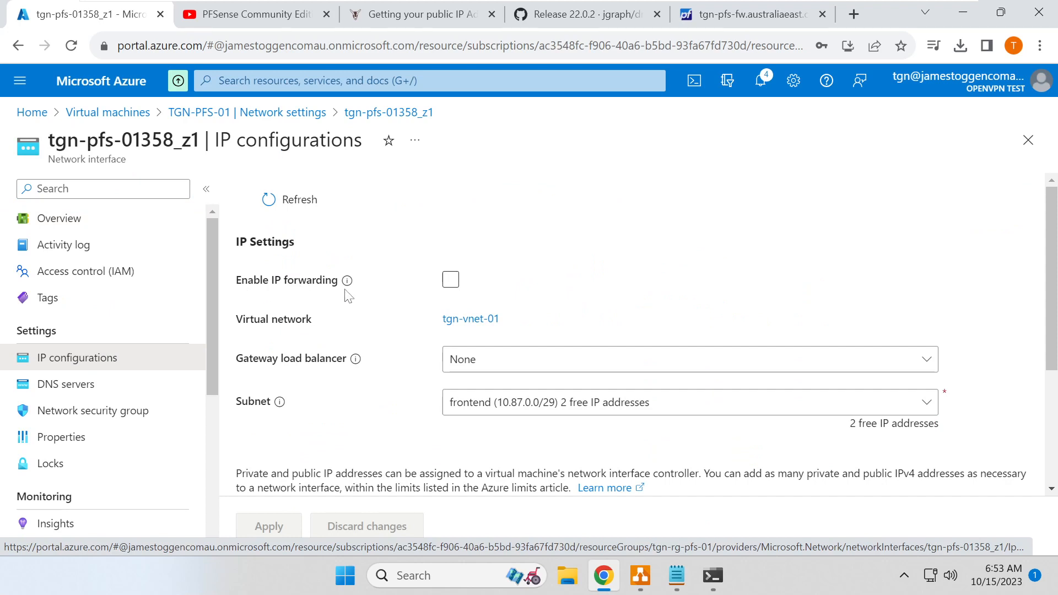
pyautogui.moveTo(347, 282)
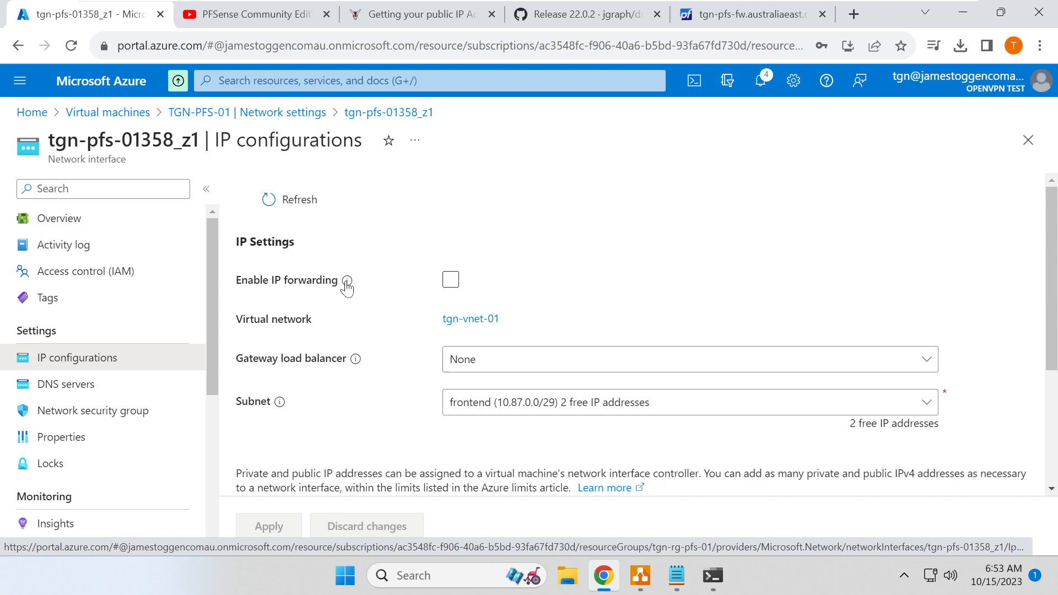
pyautogui.click(452, 284)
pyautogui.scroll(-2, 465, 254)
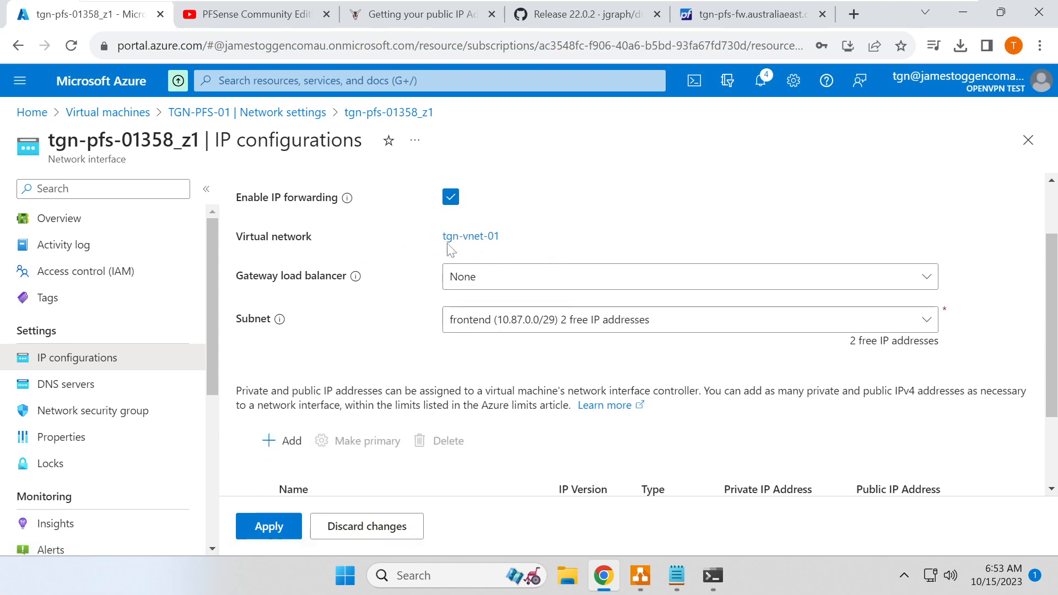
pyautogui.scroll(2, 389, 246)
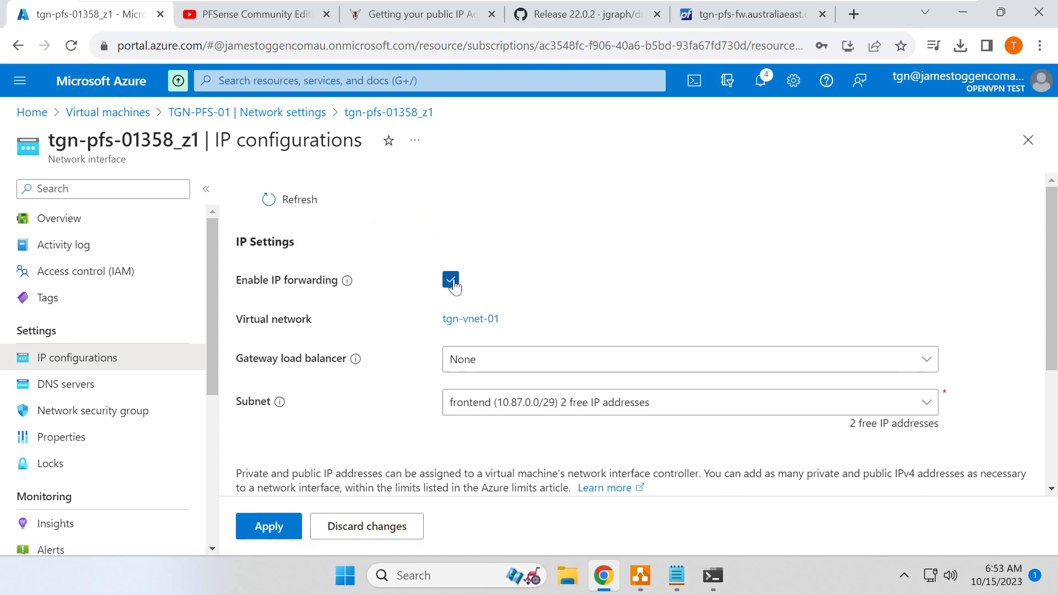
pyautogui.click(449, 279)
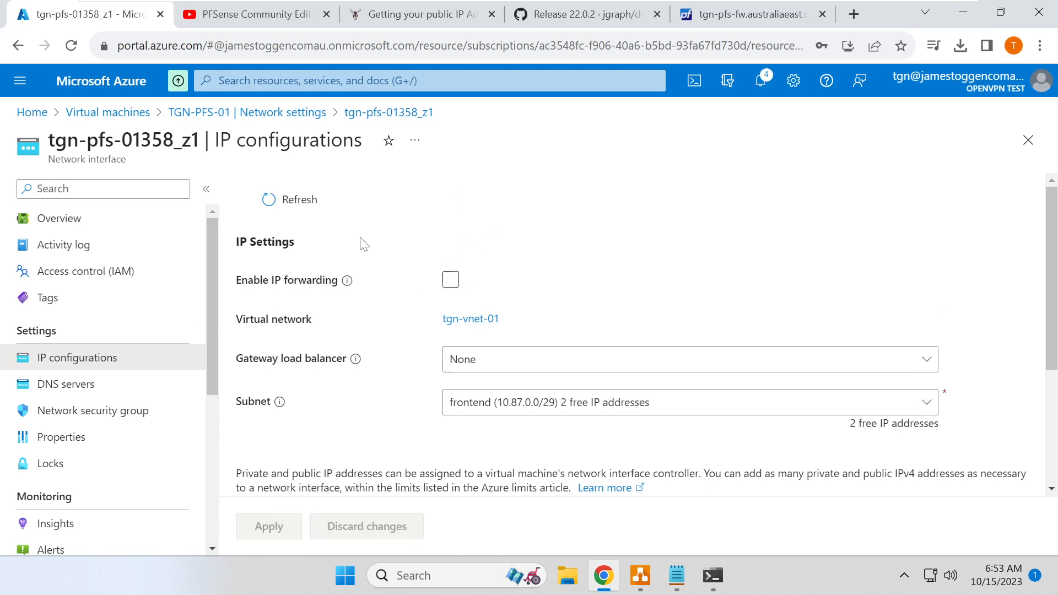
pyautogui.click(245, 113)
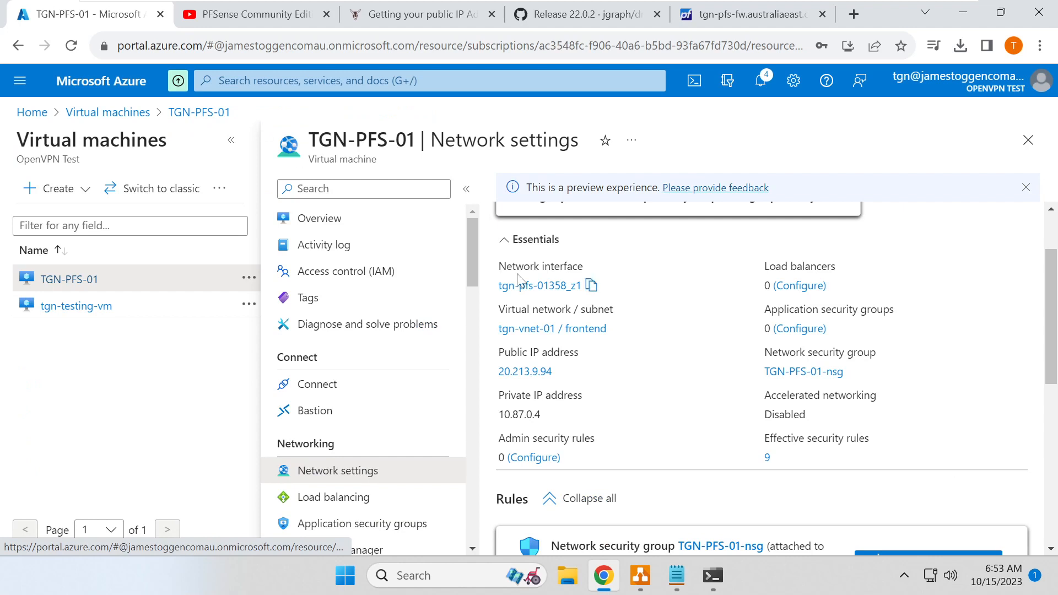
# - Enable IP forwarding in tgn-backend-nic-01's IP configurations and apply the change
pyautogui.scroll(-1, 573, 265)
pyautogui.scroll(1, 574, 268)
pyautogui.click(612, 287)
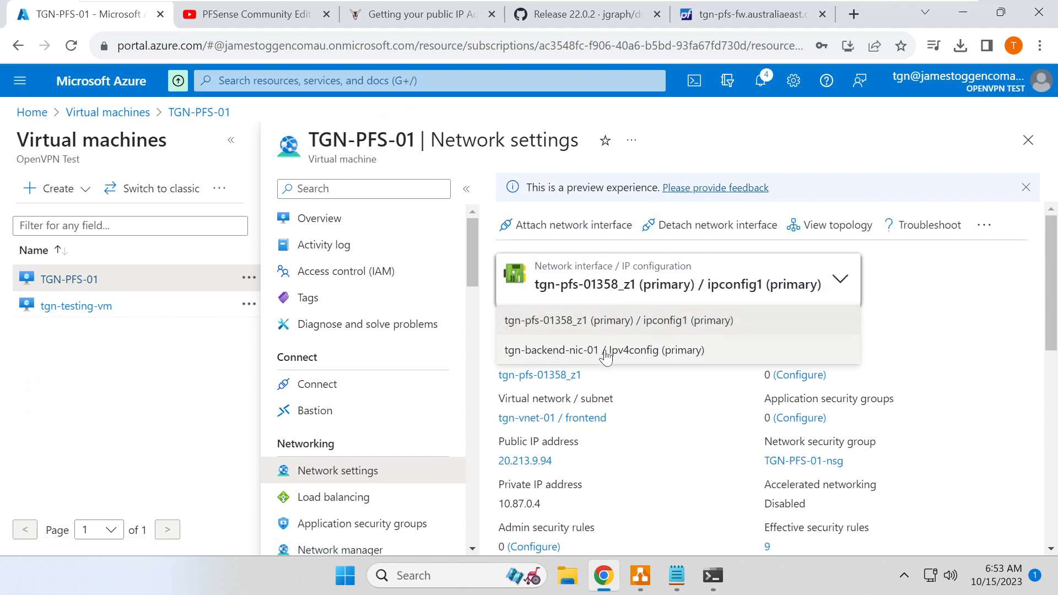
pyautogui.click(608, 351)
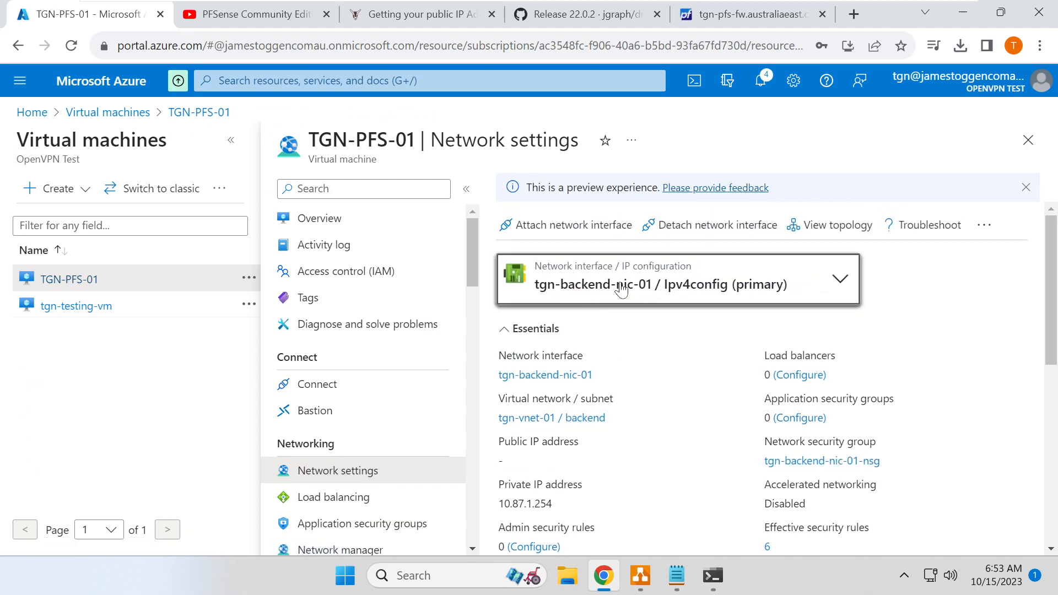
pyautogui.click(561, 376)
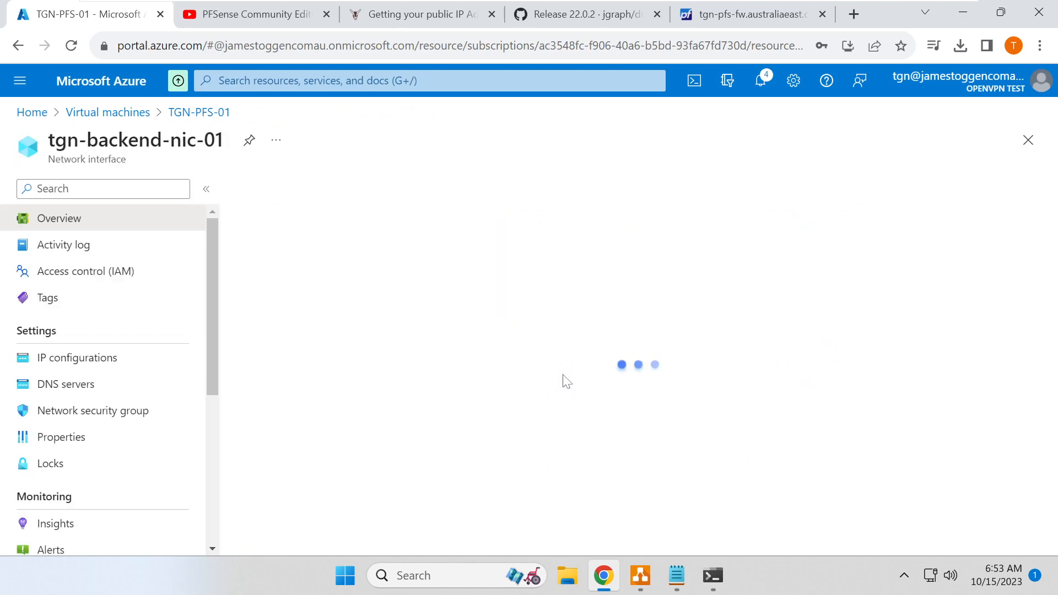
pyautogui.click(85, 358)
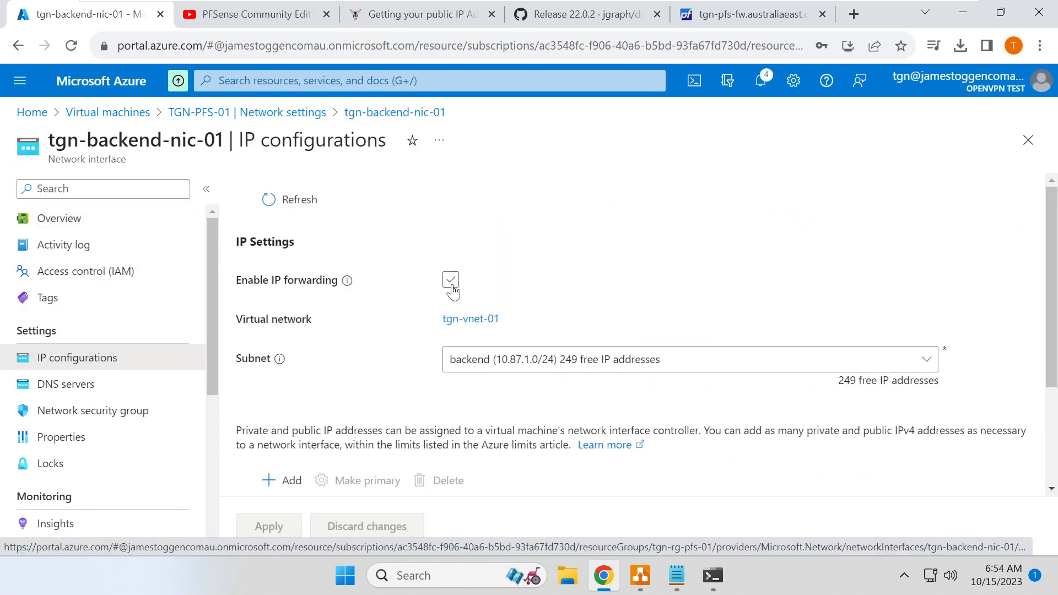
pyautogui.click(451, 281)
pyautogui.scroll(-3, 538, 273)
pyautogui.scroll(3, 298, 488)
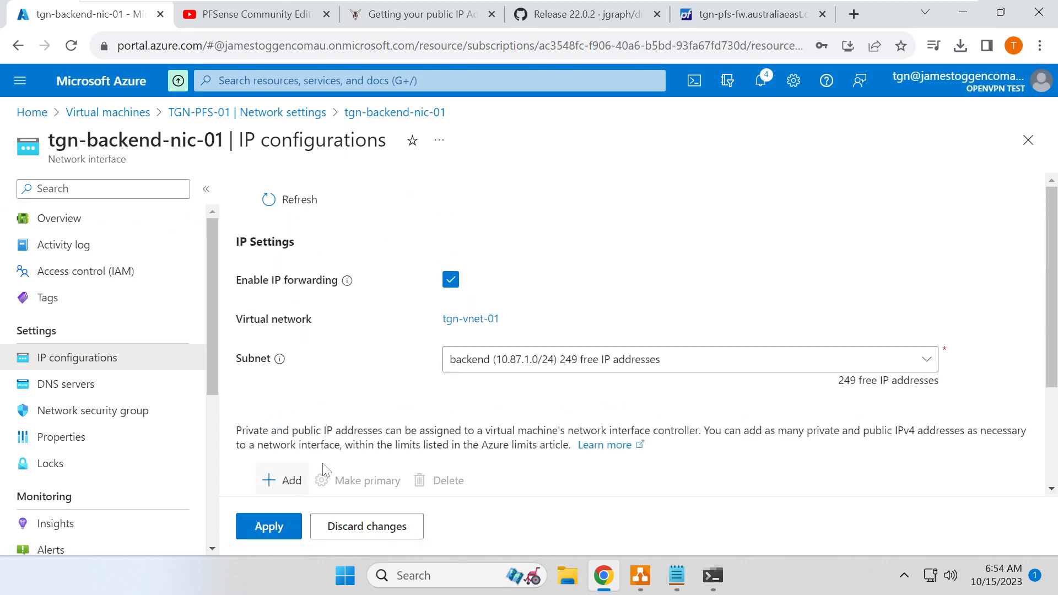
pyautogui.click(281, 530)
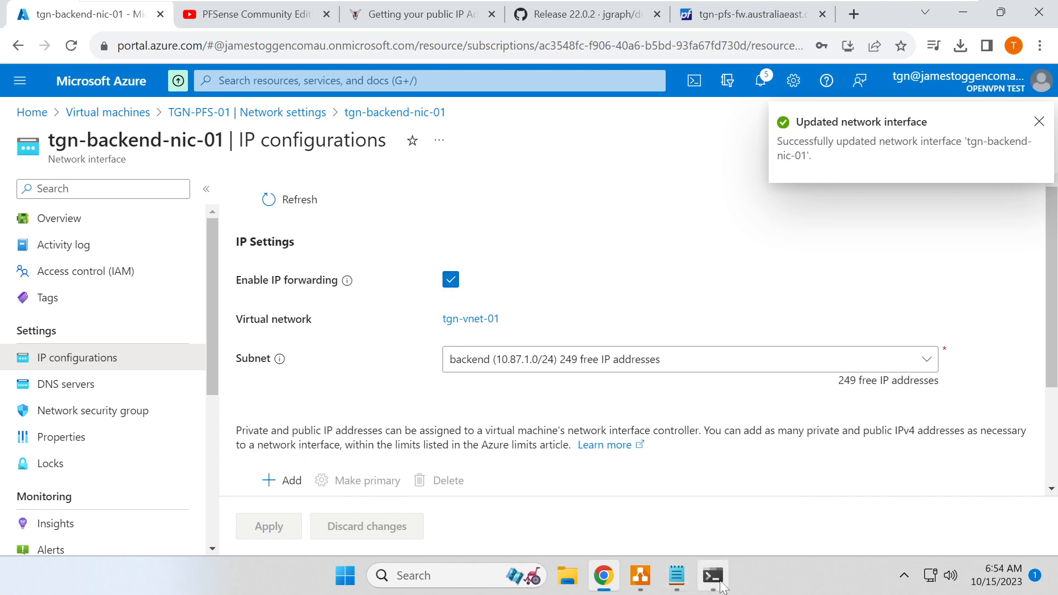
pyautogui.click(714, 575)
# - Rerun the ssh command, then copy the WAN IP 20.213.9.94 from pfSense's Interfaces status
pyautogui.press('Up')
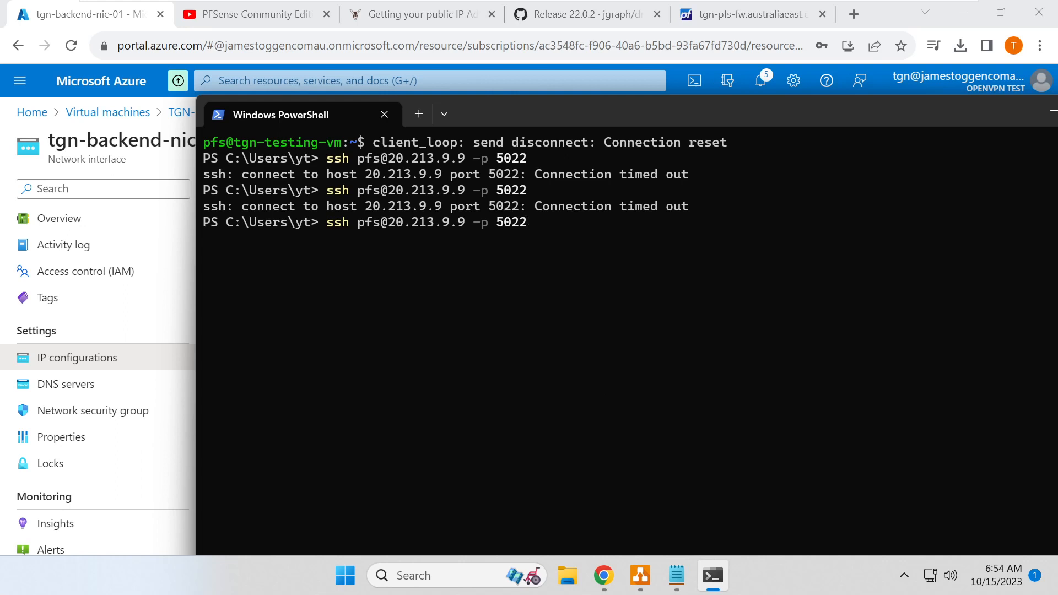
pyautogui.press('Return')
pyautogui.click(711, 15)
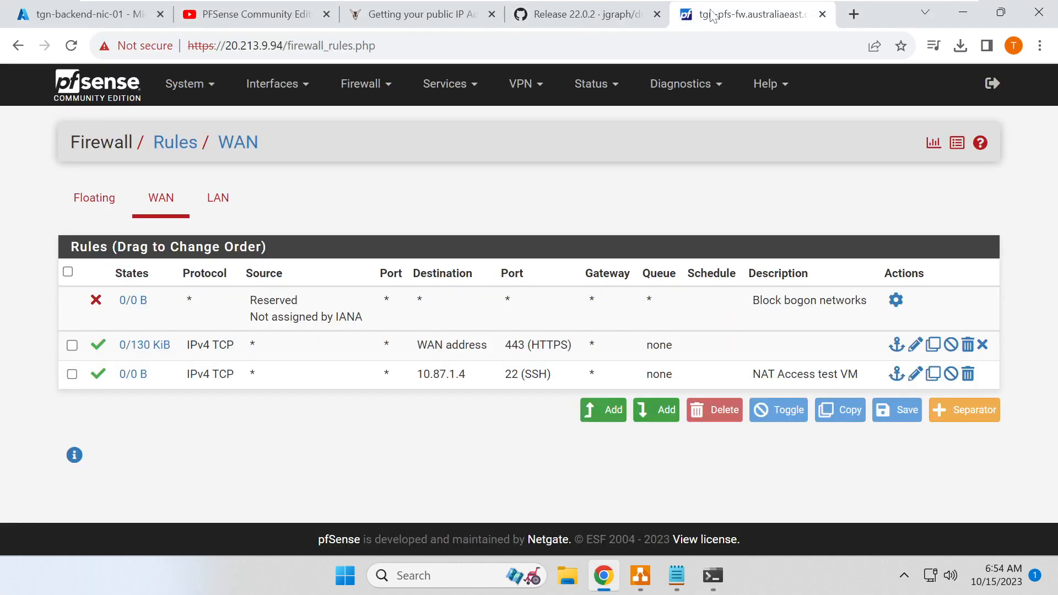
pyautogui.click(614, 88)
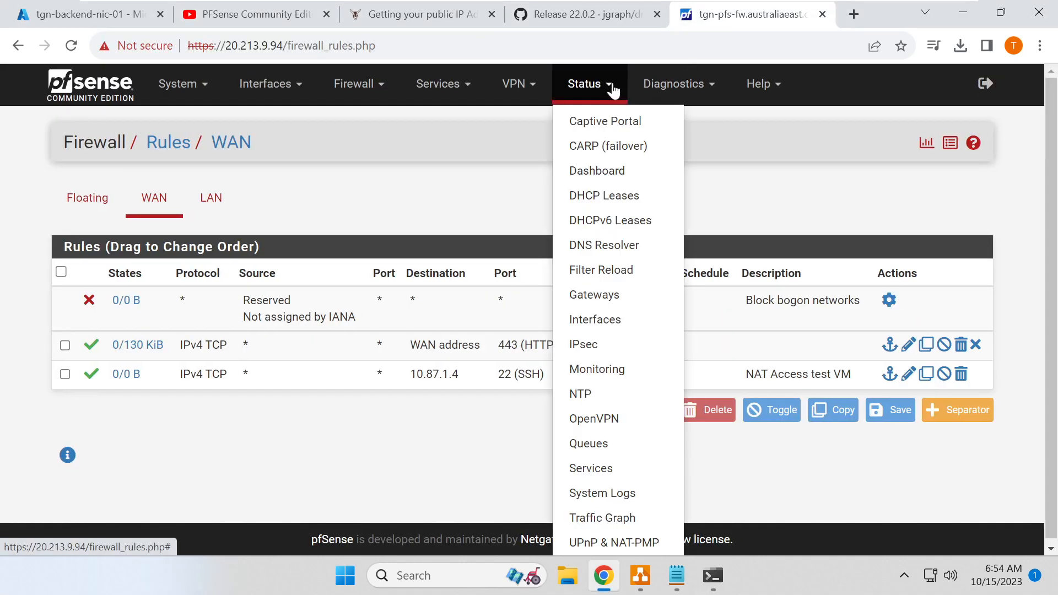
pyautogui.click(606, 322)
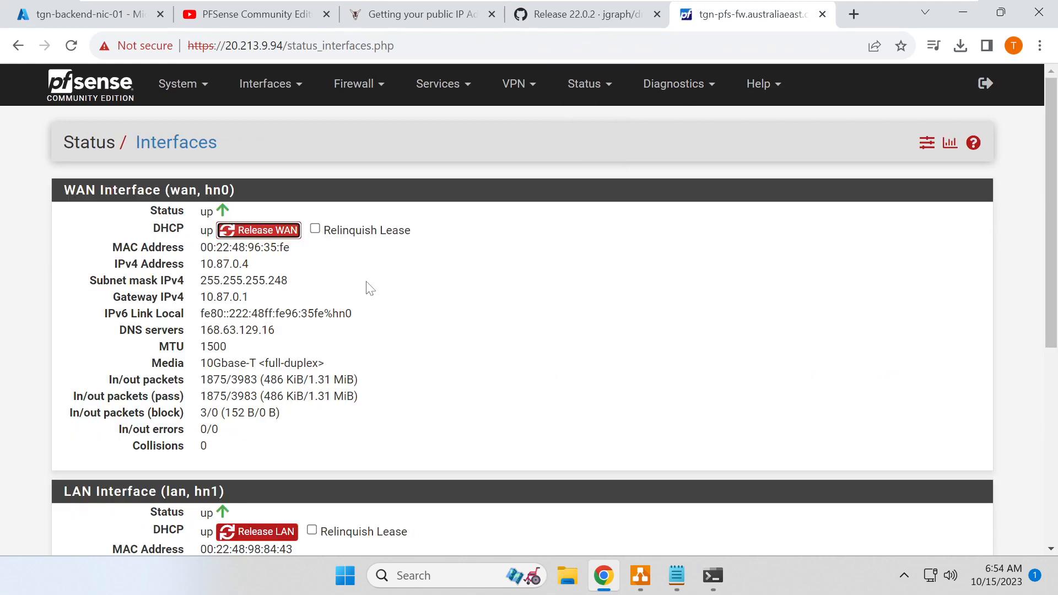
pyautogui.doubleClick(254, 46)
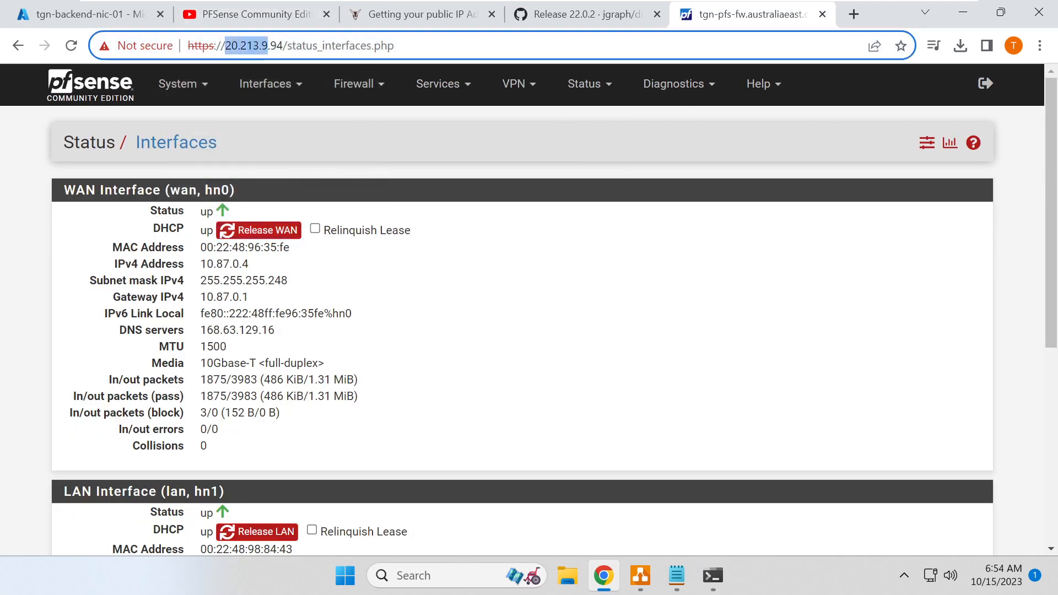
# - SSH to 20.213.9.94 on port 5022 and accept the new host key with 'yes'
pyautogui.click(713, 588)
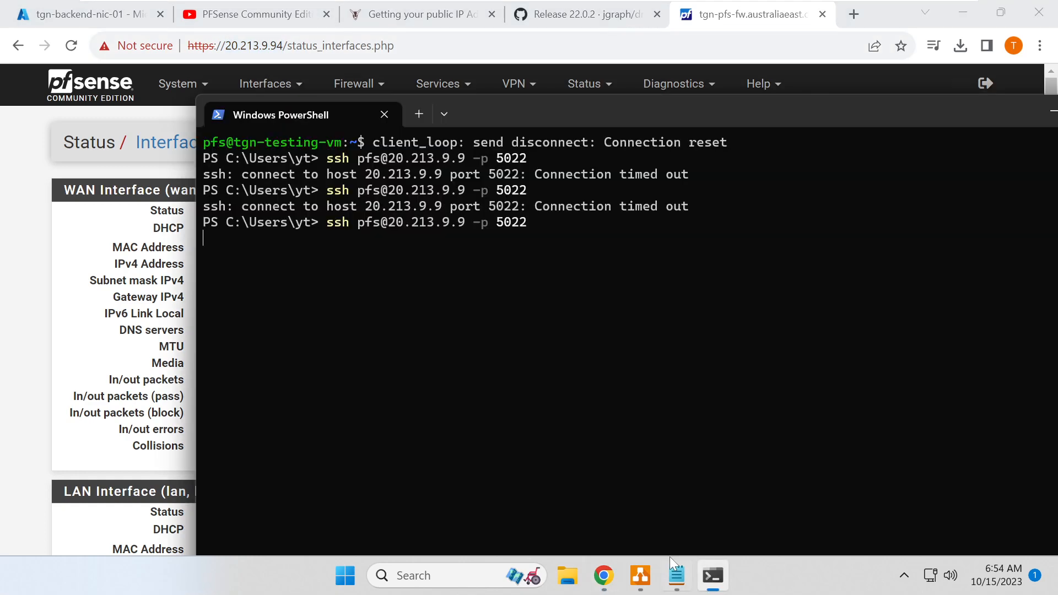
pyautogui.write('20.213.9.94')
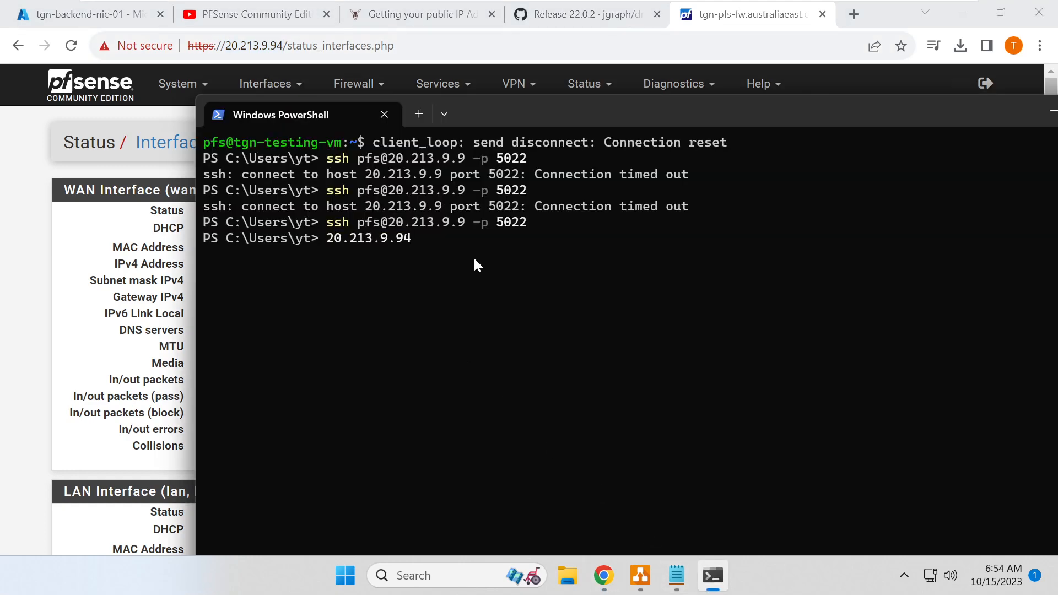
pyautogui.press('Up')
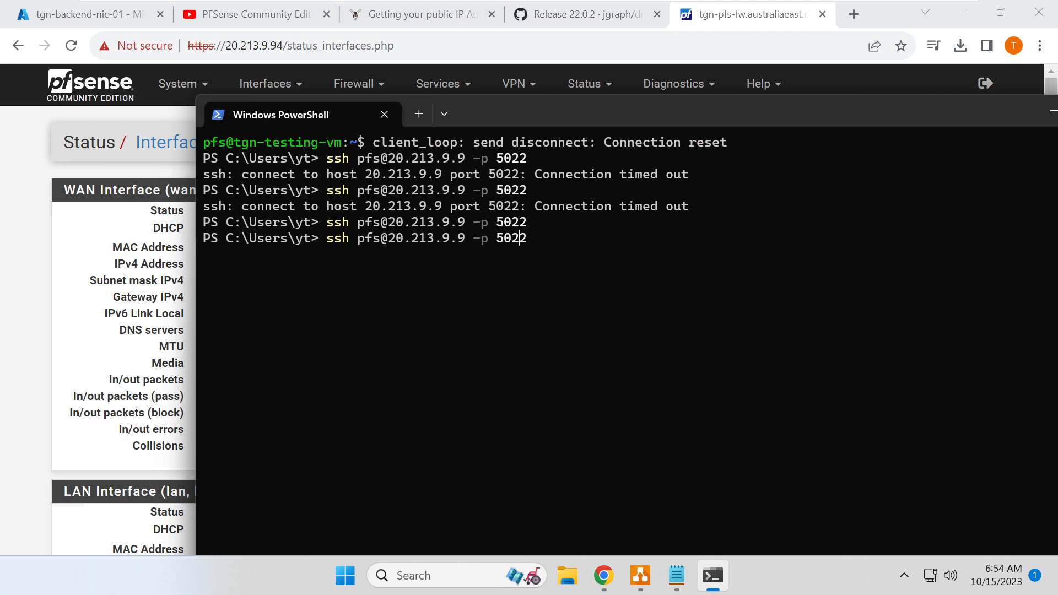
pyautogui.press('BackSpace')
pyautogui.press('BackSpace')
pyautogui.press('BackSpace')
pyautogui.press('BackSpace')
pyautogui.press('BackSpace')
pyautogui.press('BackSpace')
pyautogui.press('BackSpace')
pyautogui.press('BackSpace')
pyautogui.press('BackSpace')
pyautogui.press('BackSpace')
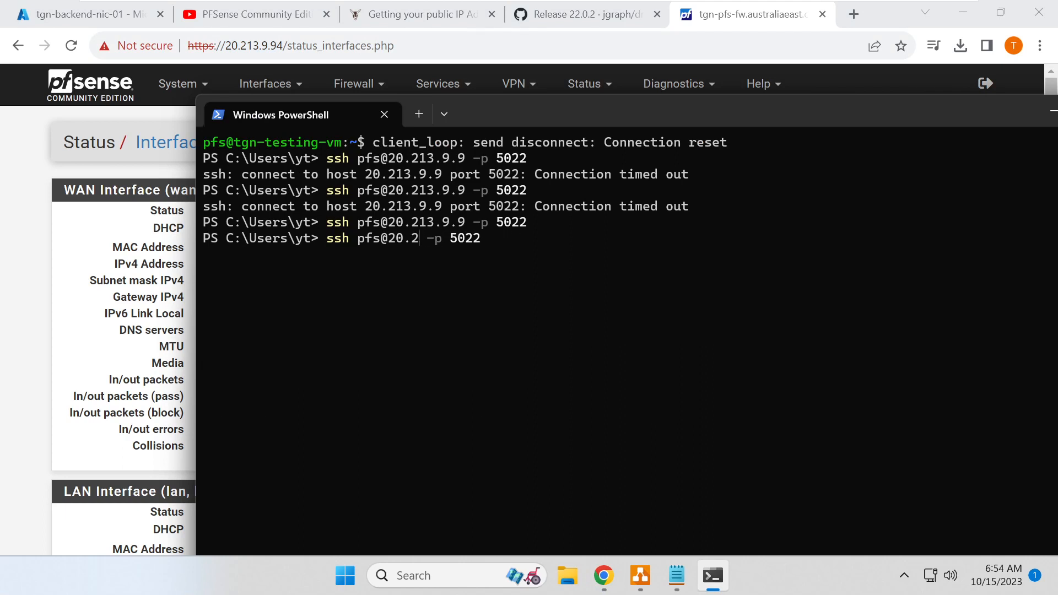
pyautogui.write('20.213.9.94')
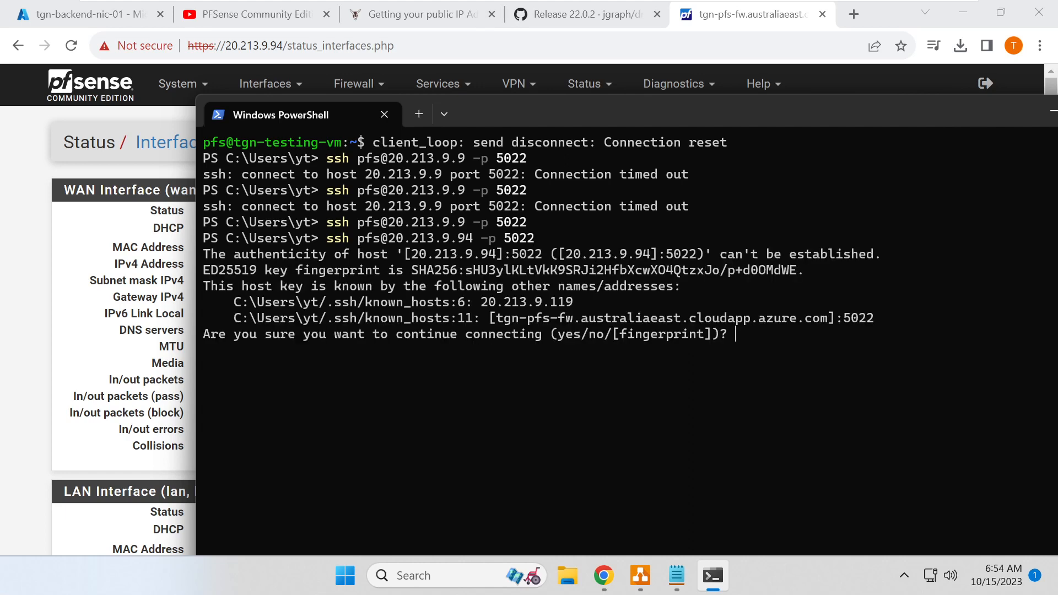
pyautogui.write('yes')
pyautogui.press('Return')
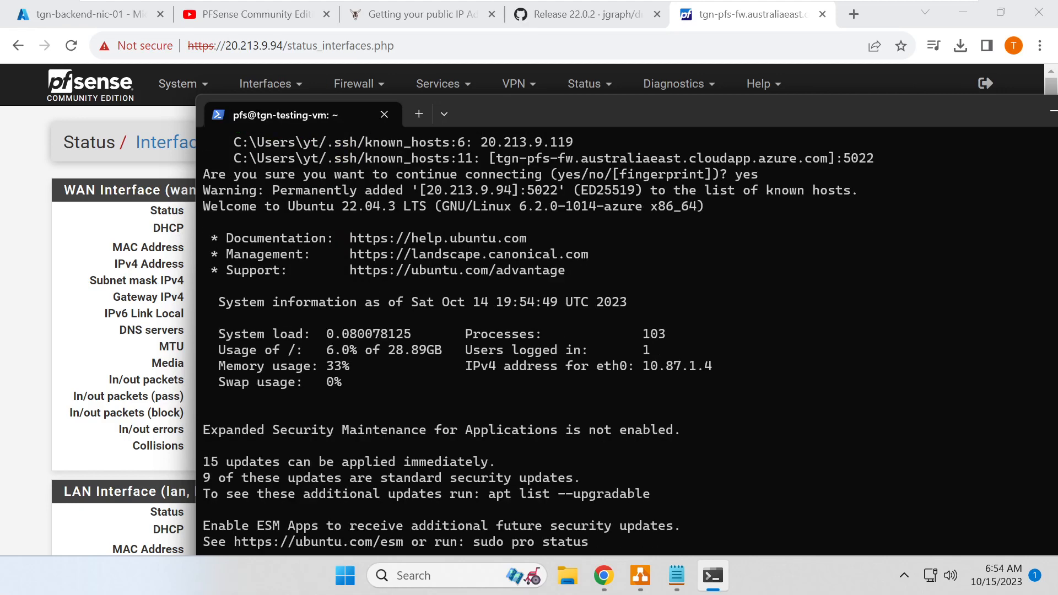
# - Clear the screen and run ls on tgn-testing-vm
pyautogui.hotkey('ctrl', 'l')
pyautogui.write('ls')
pyautogui.press('Return')
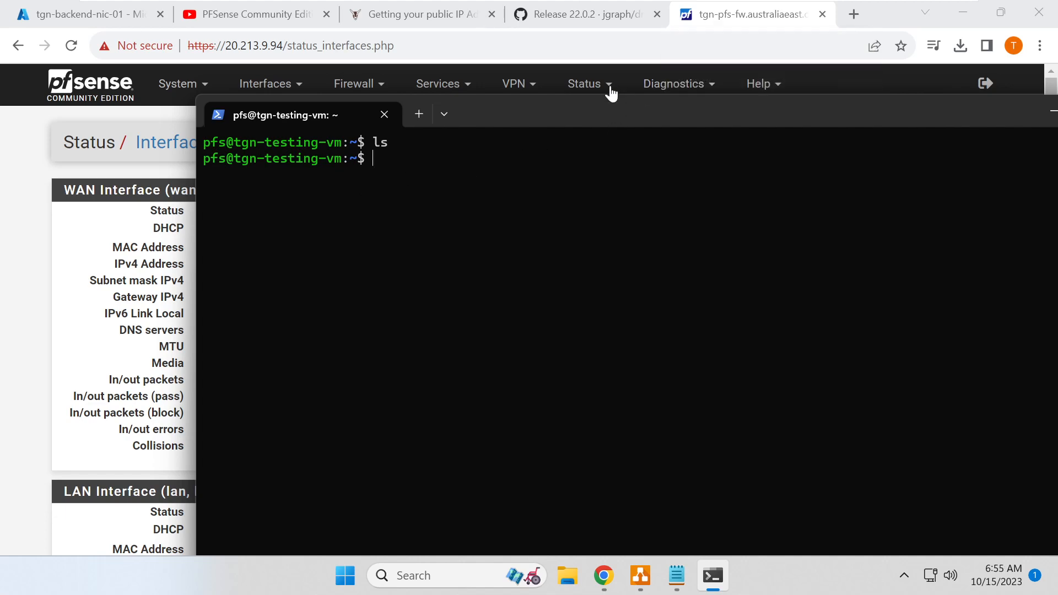
# - Copy the dig public-IP lookup command from the web page and run it twice in the SSH session
pyautogui.click(422, 14)
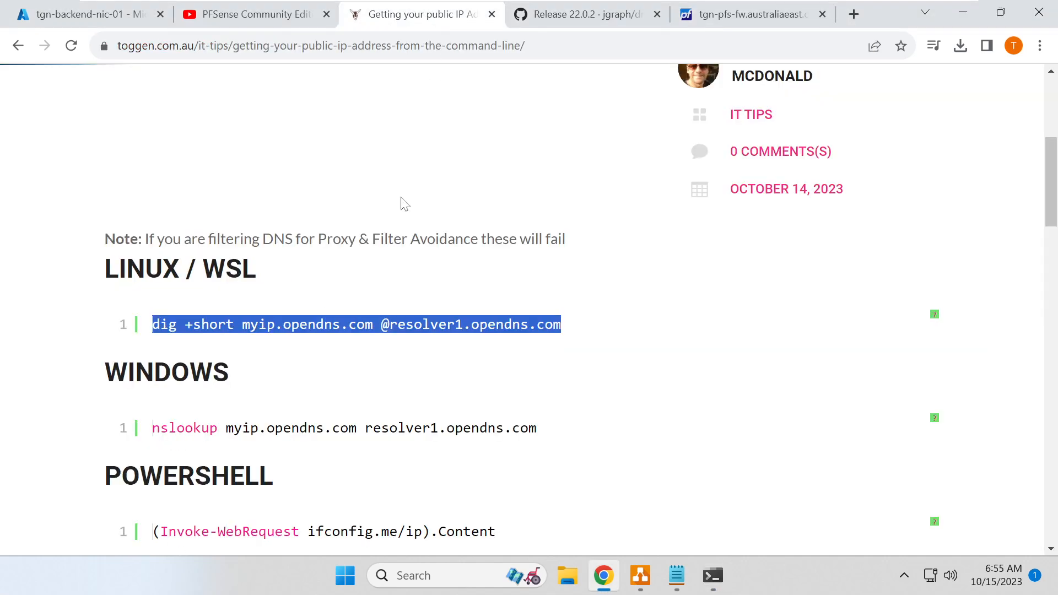
pyautogui.rightClick(248, 327)
pyautogui.click(312, 334)
pyautogui.click(713, 576)
pyautogui.rightClick(527, 226)
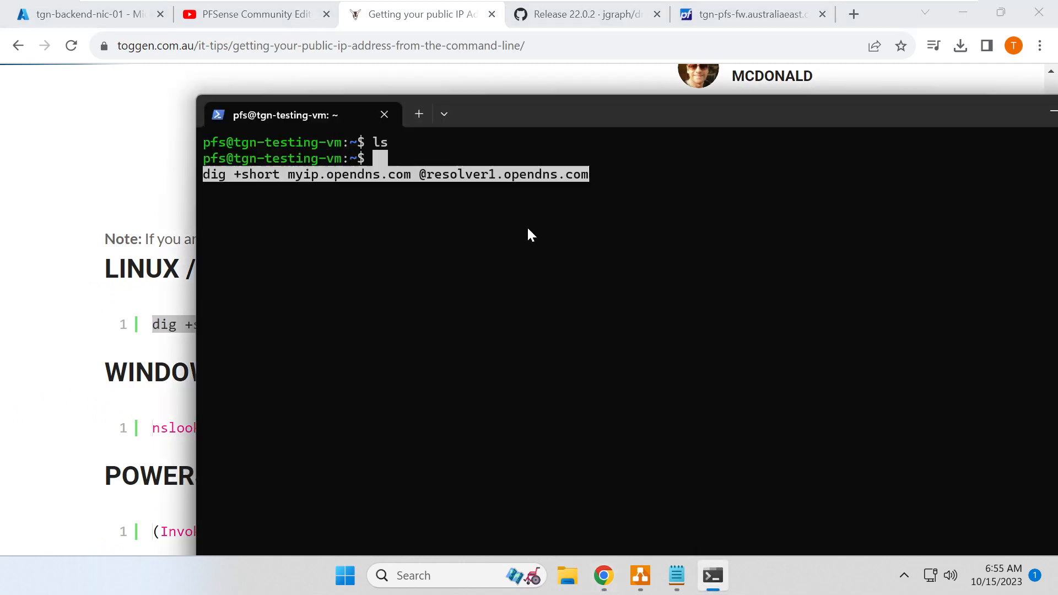
pyautogui.moveTo(533, 224); pyautogui.dragTo(531, 231)
pyautogui.click(531, 231)
pyautogui.press('Return')
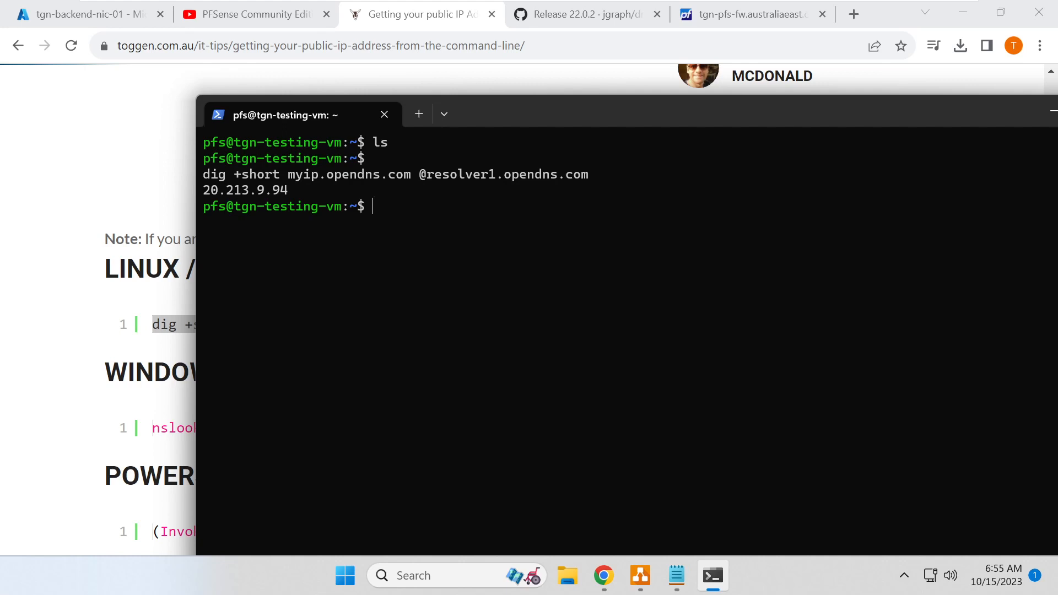
pyautogui.press('Up')
pyautogui.press('Return')
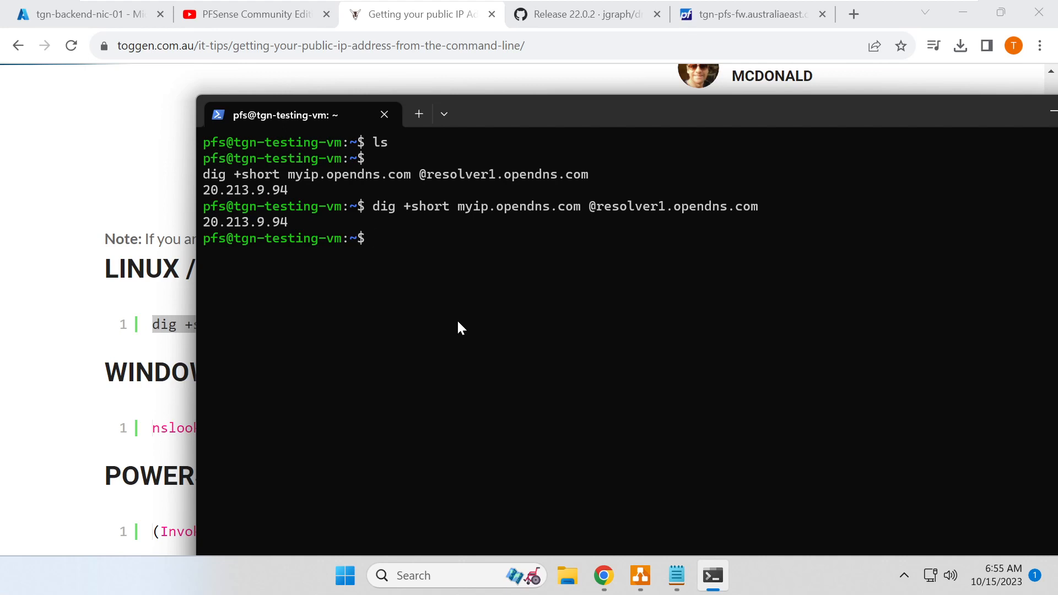
# - Ping toggen.com.au, stop it, and rerun the dig lookup showing 20.213.9.94
pyautogui.write('ping toggen.com.au')
pyautogui.press('Return')
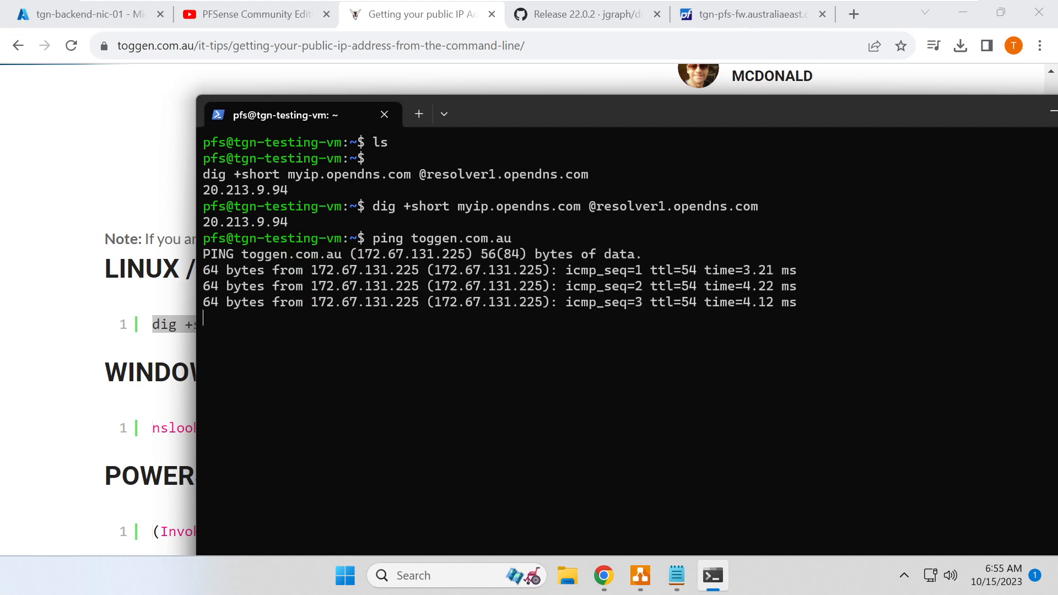
pyautogui.hotkey('ctrl', 'c')
pyautogui.press('Up')
pyautogui.press('Up')
pyautogui.press('Return')
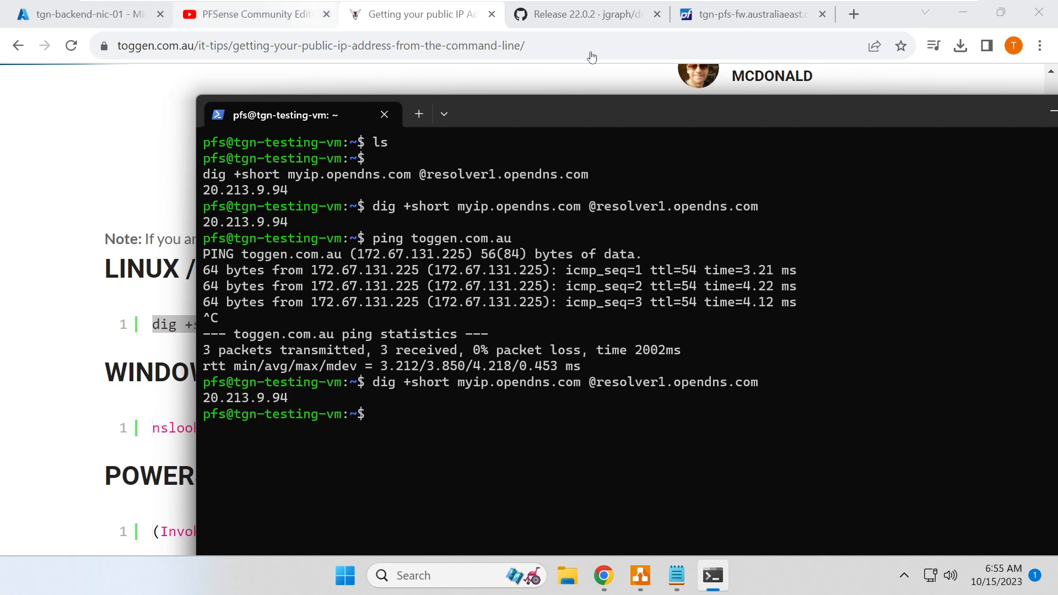
pyautogui.click(719, 20)
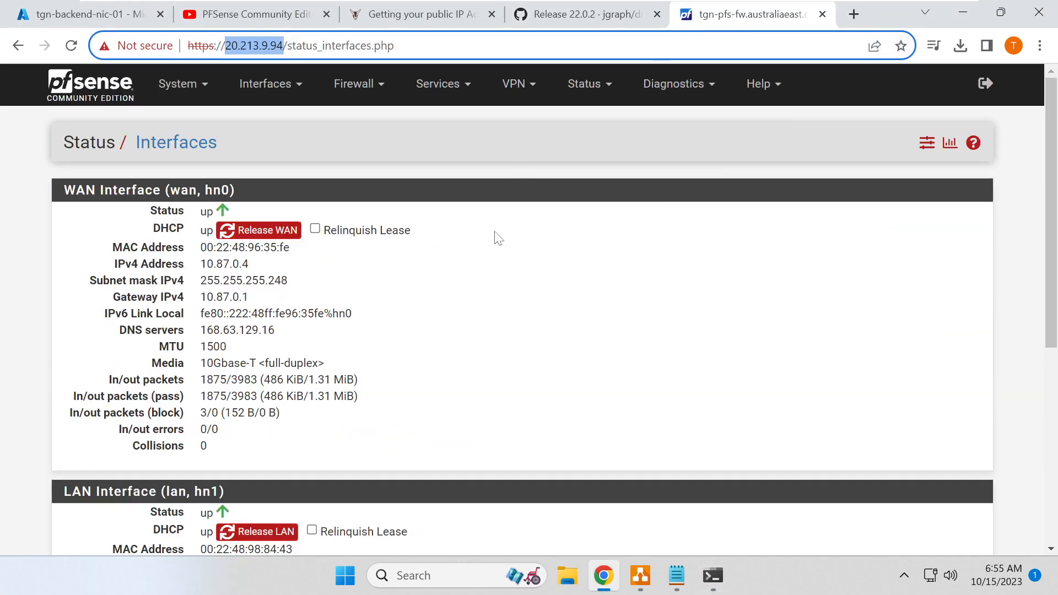
# - Review pfSense's LAN and WAN firewall rules
pyautogui.click(585, 85)
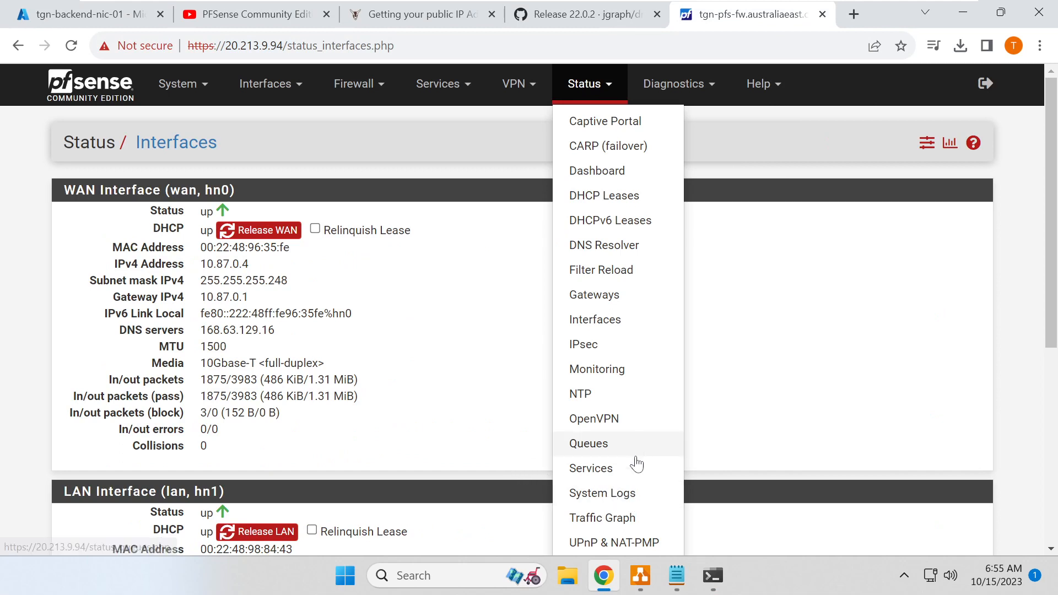
pyautogui.click(496, 395)
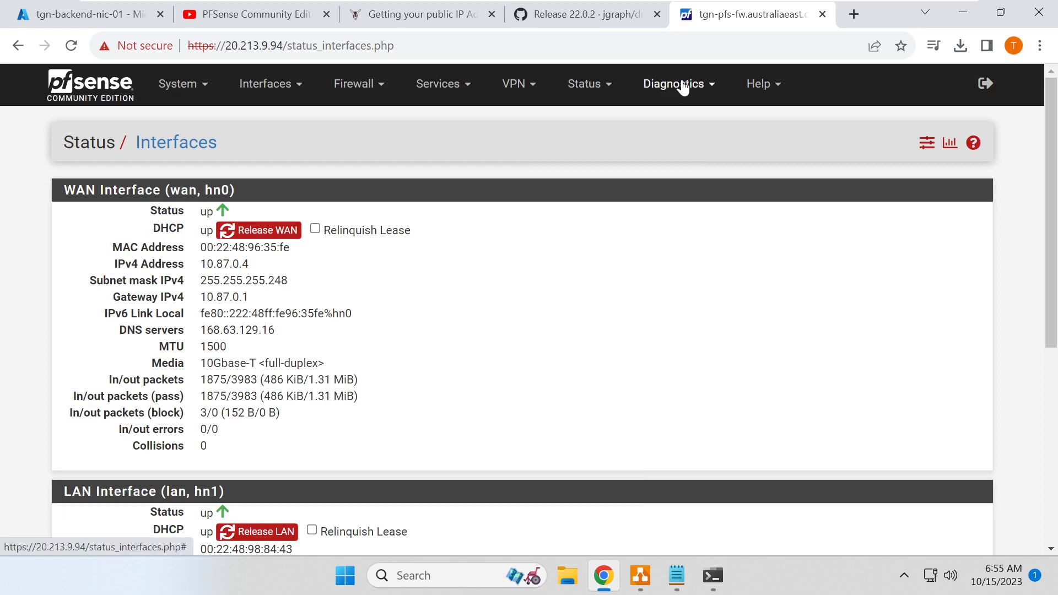
pyautogui.click(514, 85)
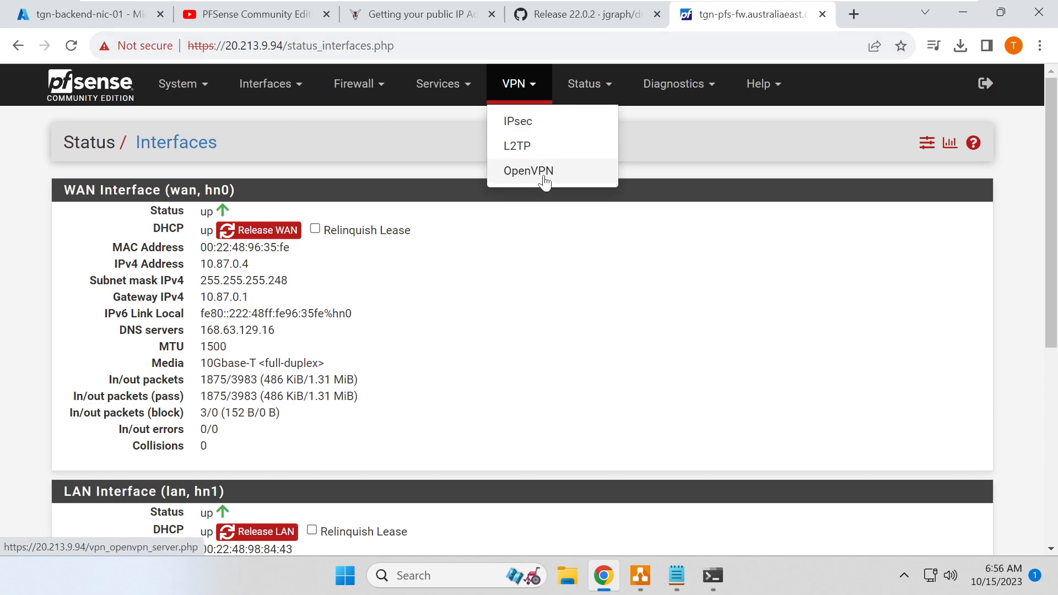
pyautogui.click(379, 84)
pyautogui.click(373, 172)
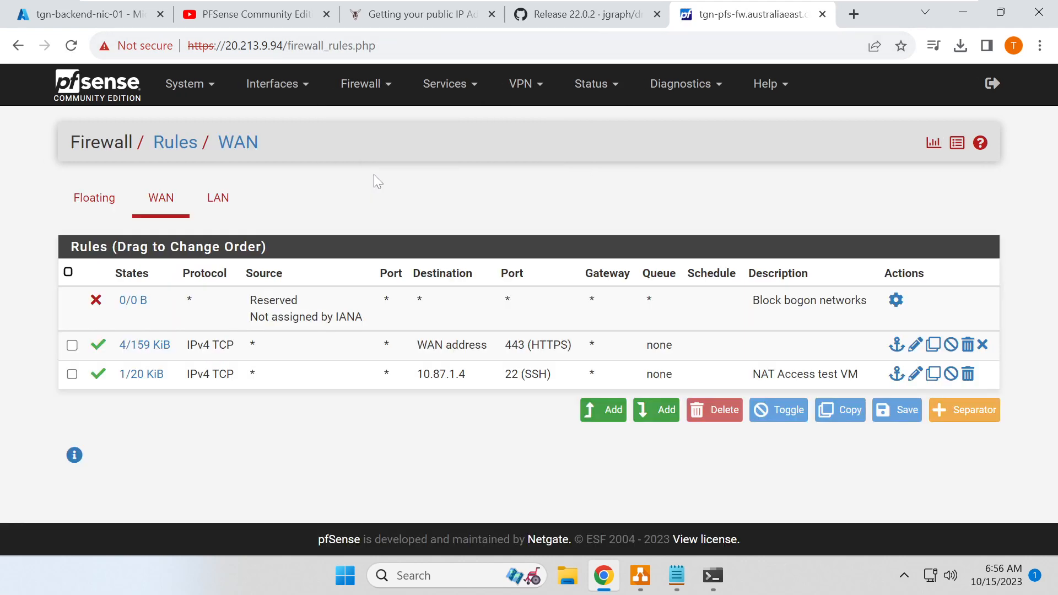
pyautogui.click(218, 199)
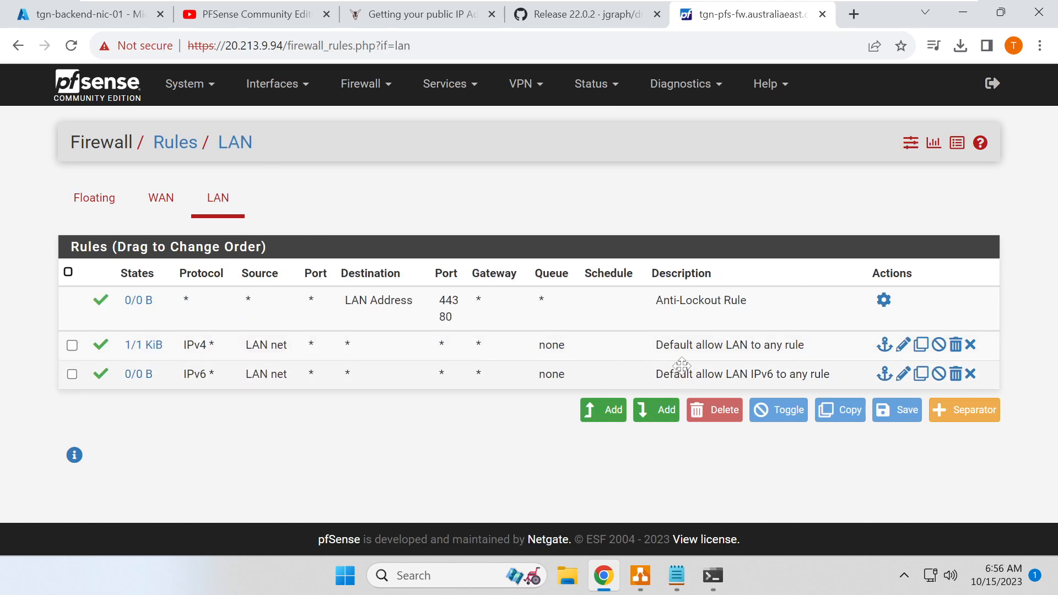
pyautogui.click(167, 205)
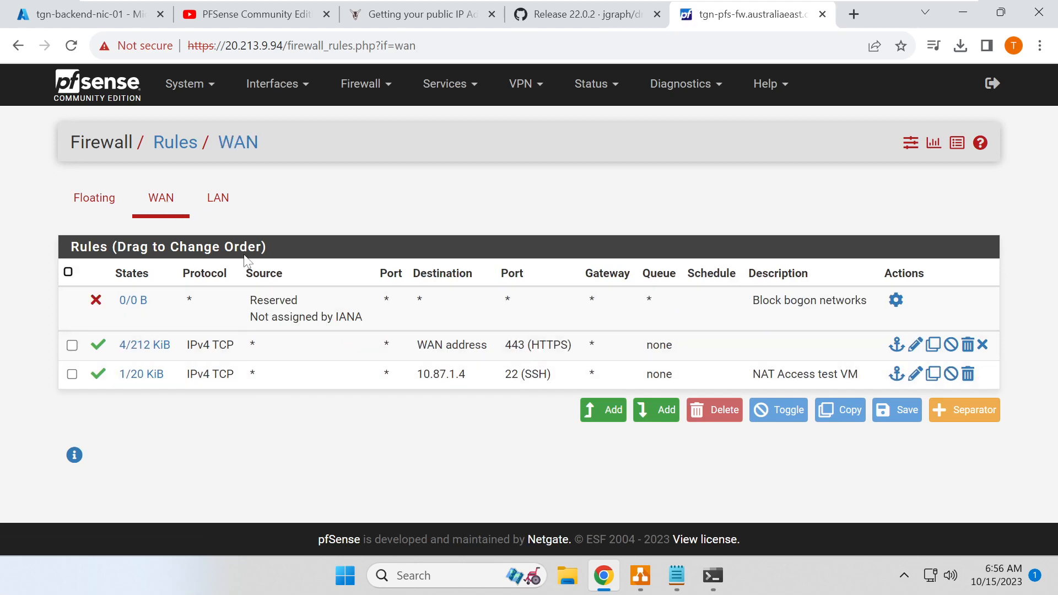
# - Set the WAN interface's IPv6 Configuration Type to None, save, and apply the changes
pyautogui.click(297, 88)
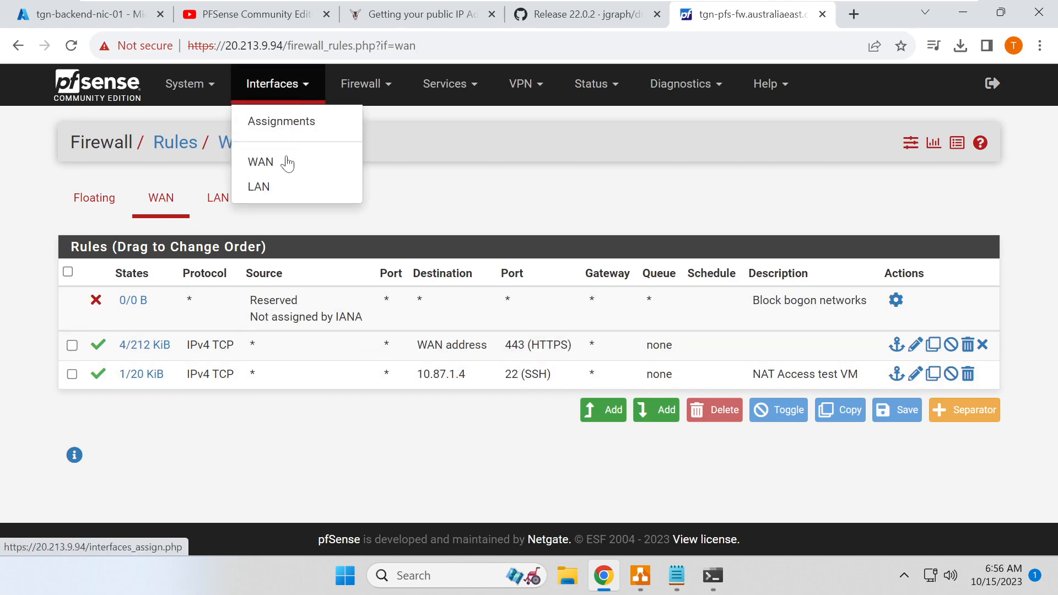
pyautogui.click(286, 160)
pyautogui.click(288, 356)
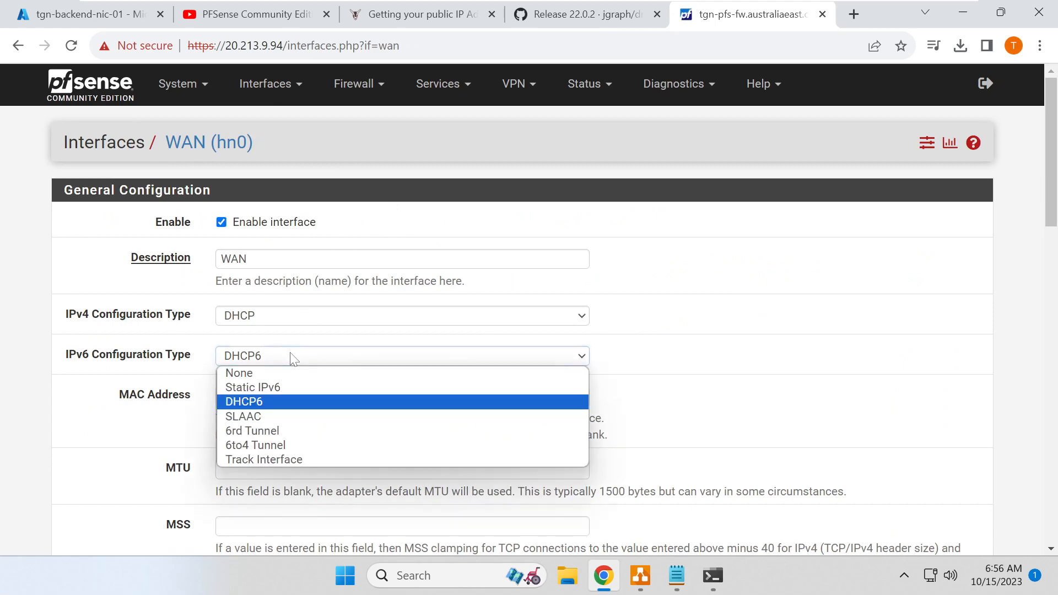
pyautogui.click(287, 379)
pyautogui.scroll(-14, 199, 391)
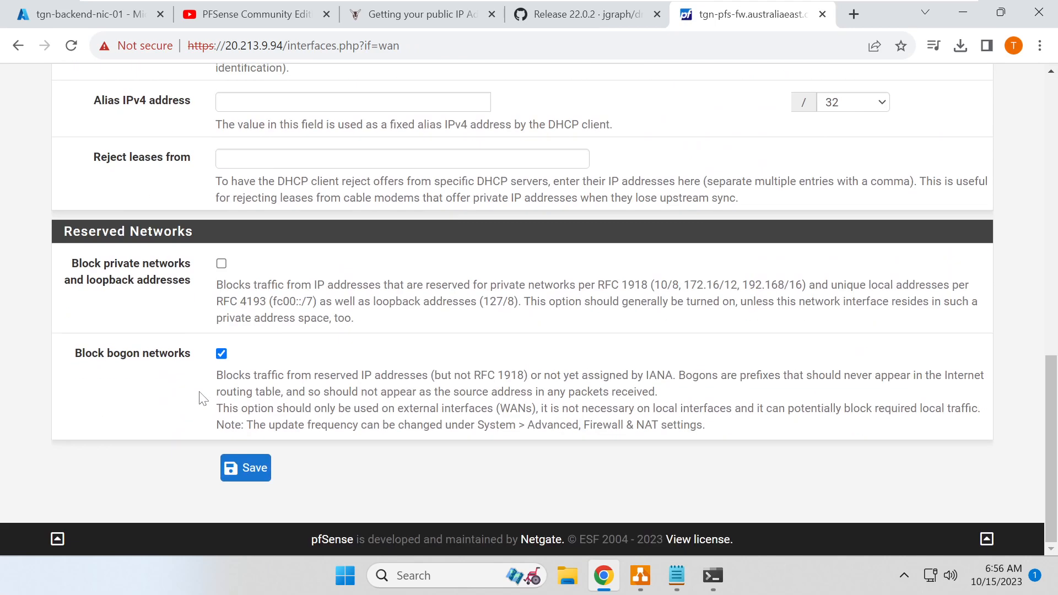
pyautogui.click(244, 467)
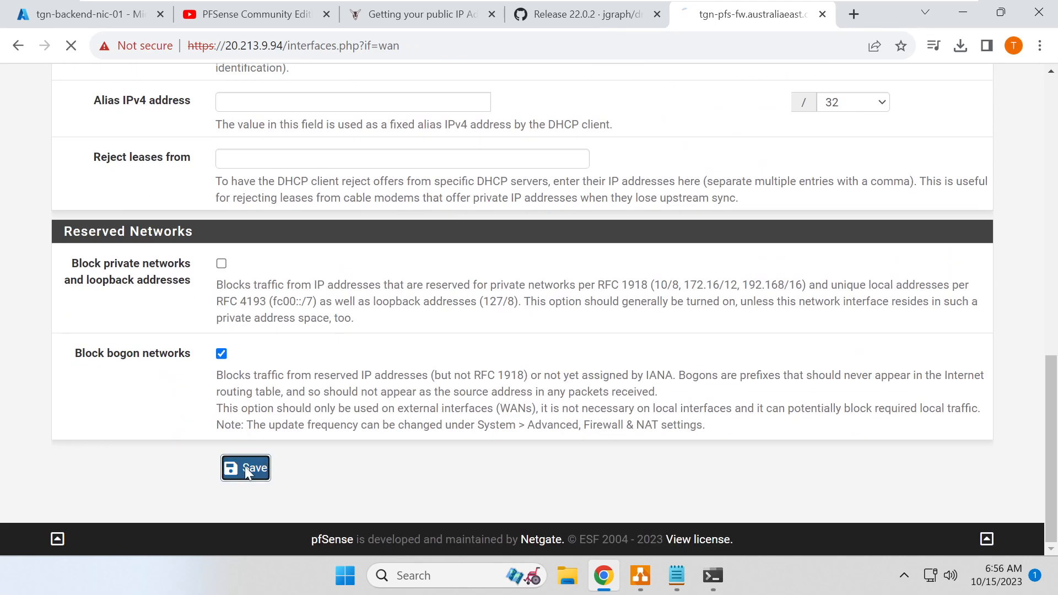
pyautogui.click(894, 200)
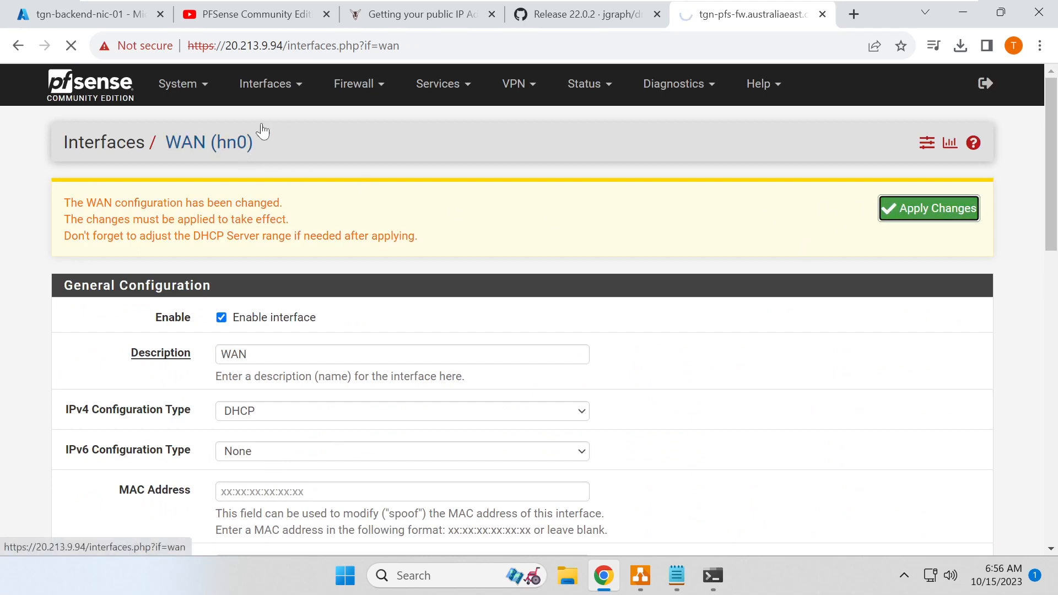
# - Recheck the LAN and WAN (hn0) interface settings pages
pyautogui.click(296, 94)
pyautogui.click(273, 184)
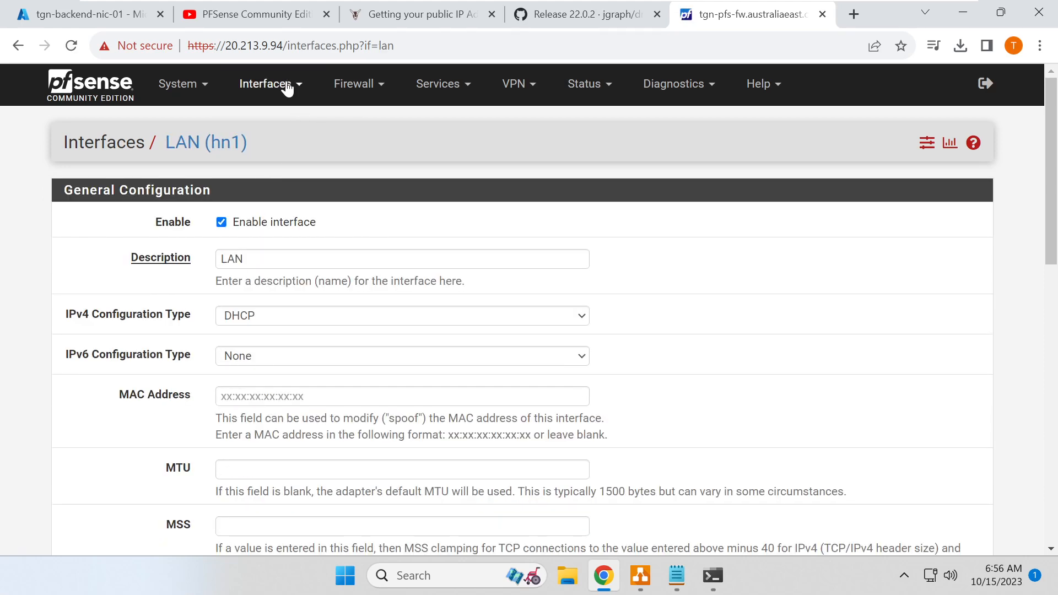
pyautogui.click(288, 88)
pyautogui.click(266, 161)
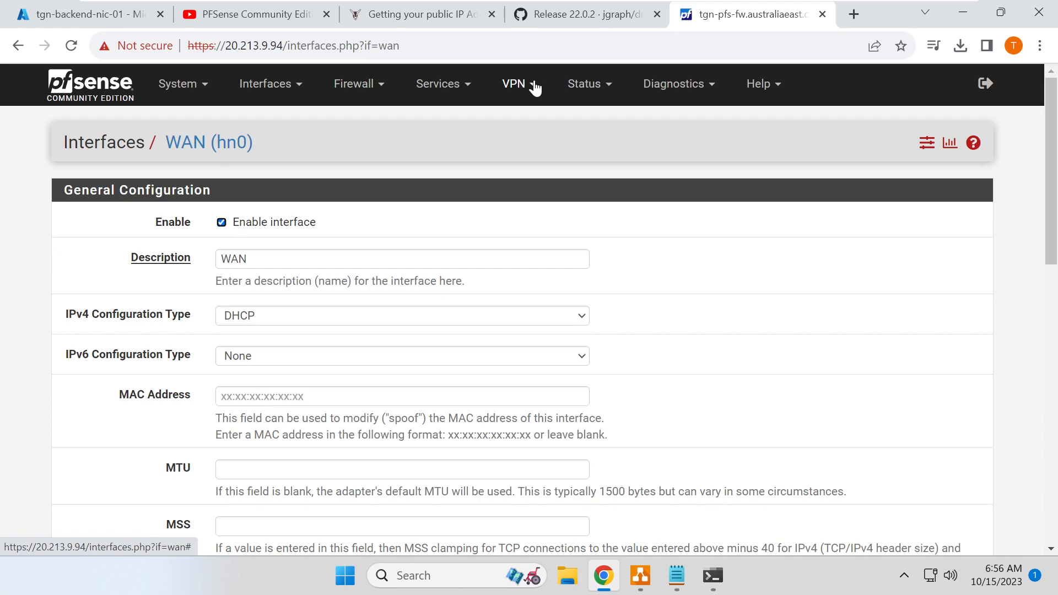
pyautogui.click(587, 88)
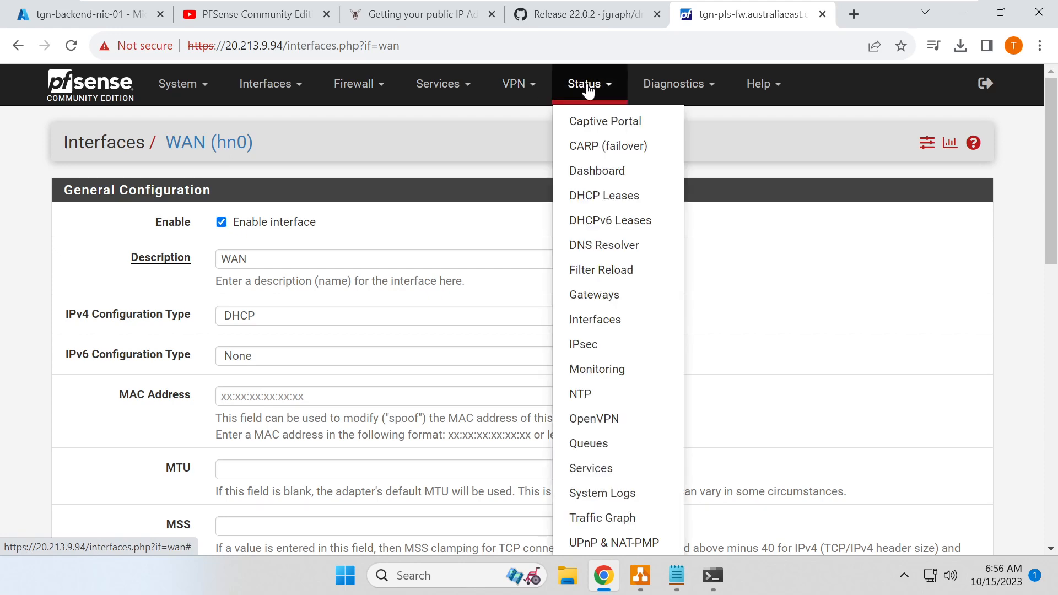
pyautogui.click(588, 88)
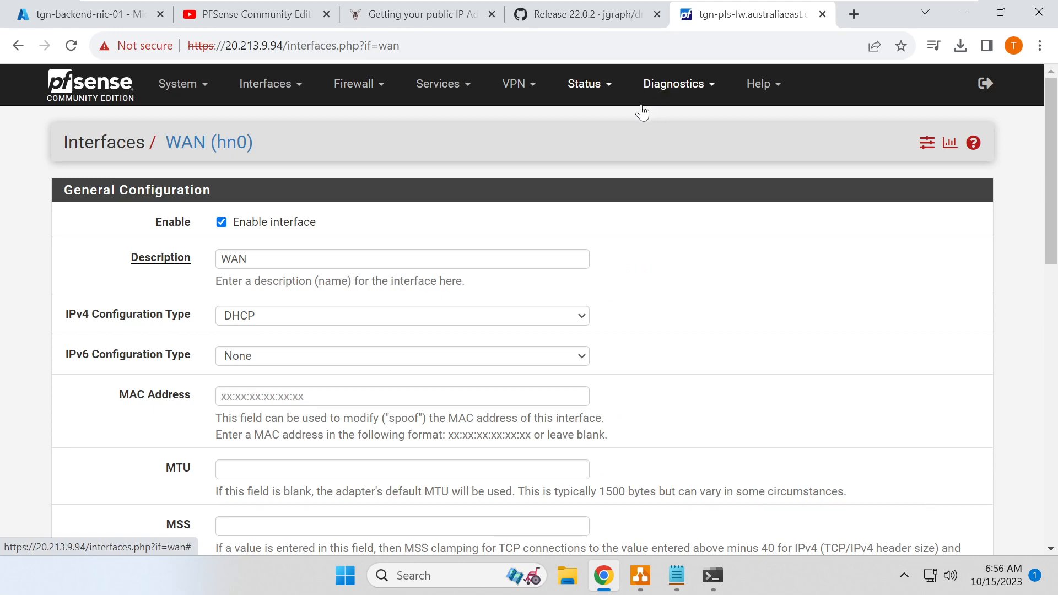